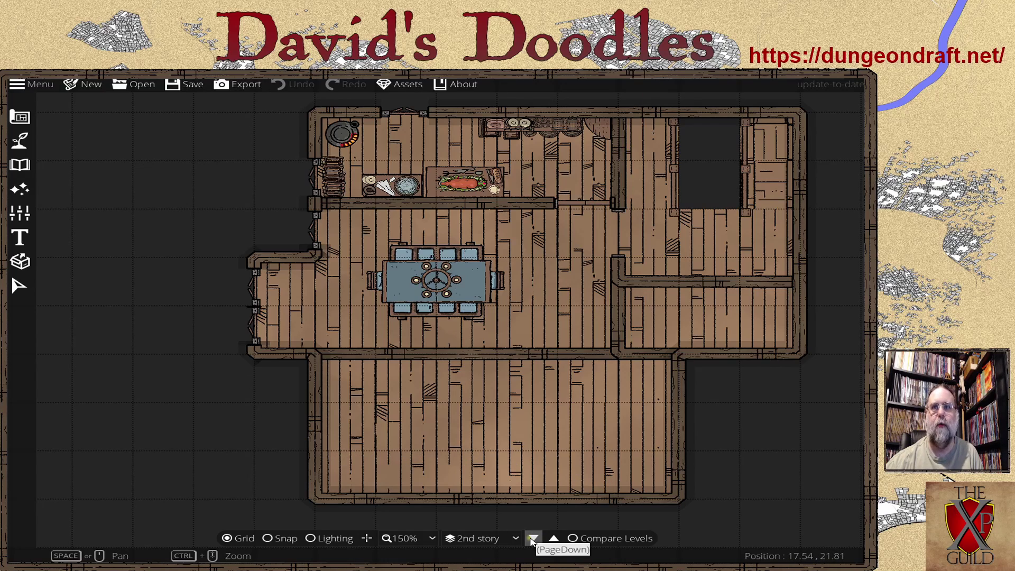
# Step: Examine the Ground level, looking over the shop building, the paved road, the railway and the surrounding grass
pyautogui.click(532, 541)
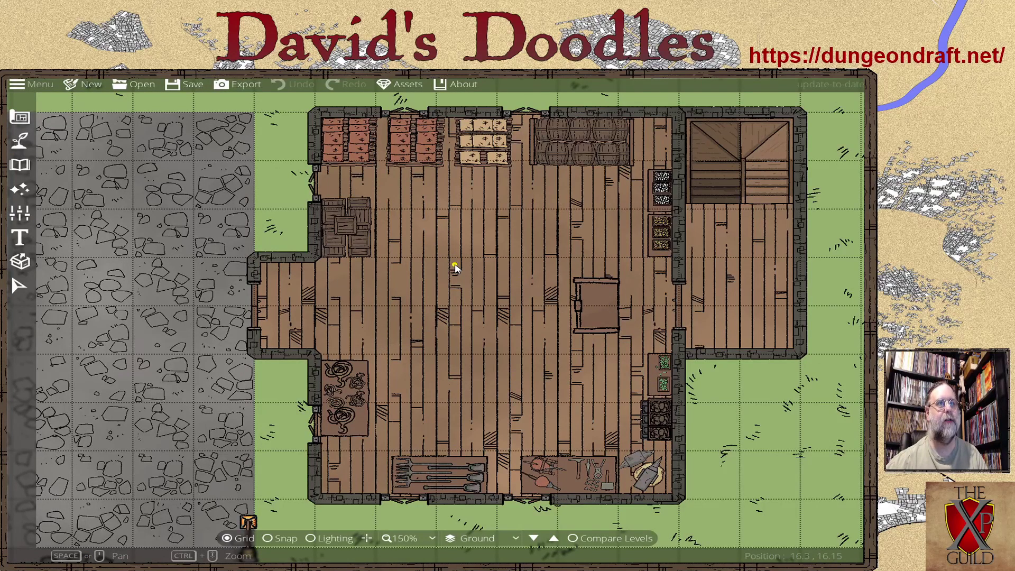
pyautogui.scroll(-10, 455, 267)
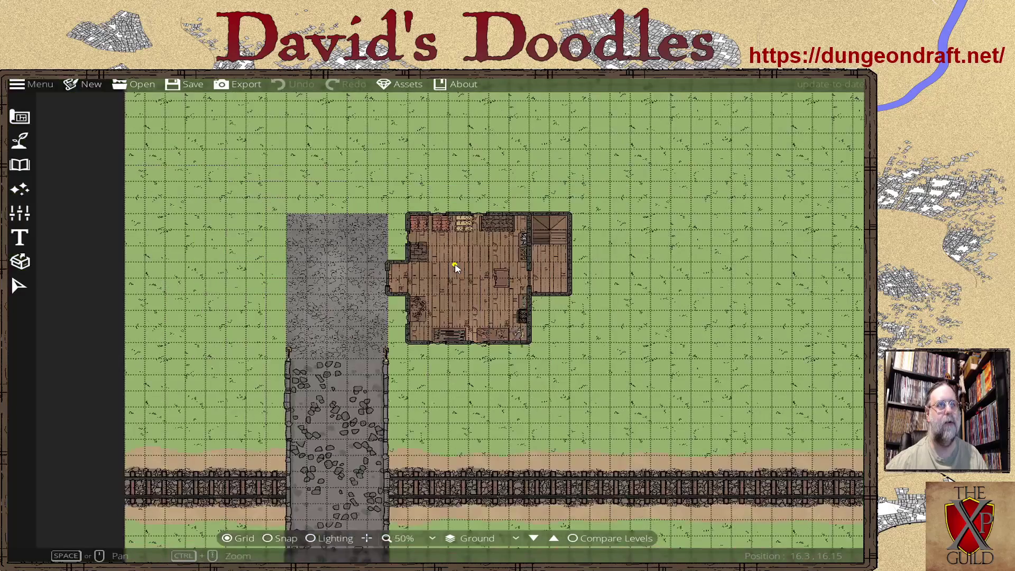
pyautogui.scroll(-2, 455, 268)
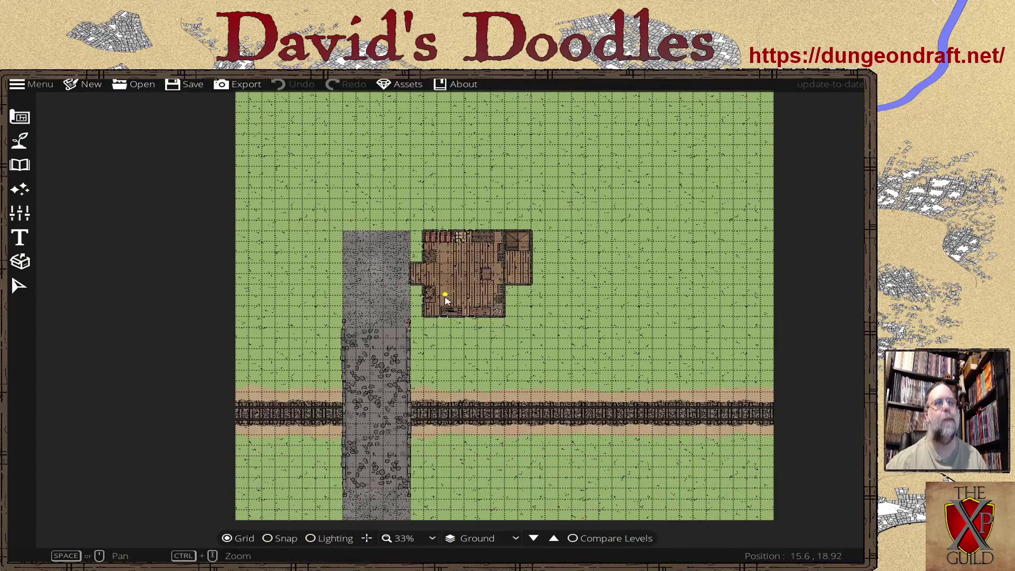
pyautogui.moveTo(446, 314); pyautogui.dragTo(454, 263)
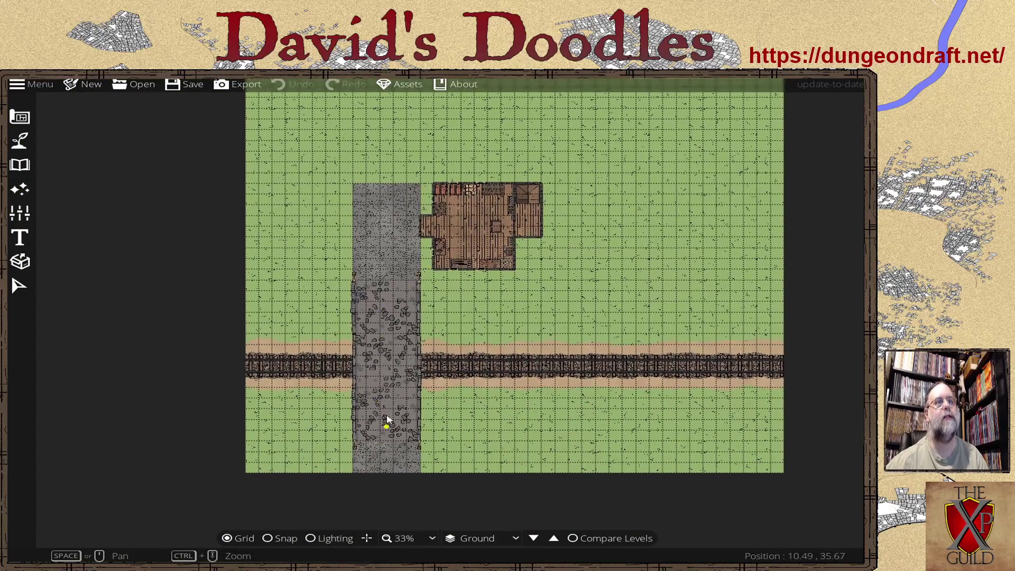
pyautogui.scroll(2, 379, 389)
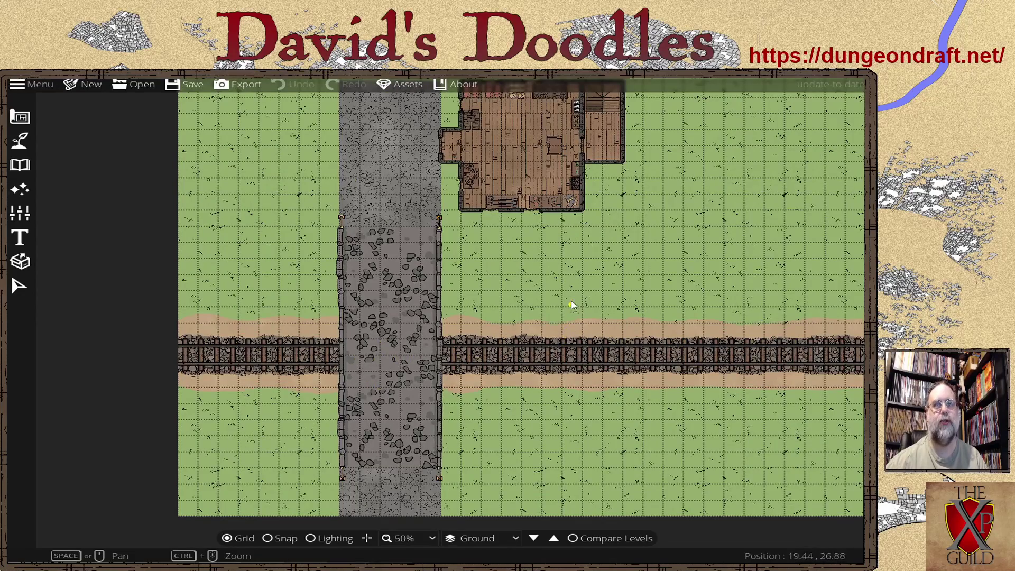
pyautogui.moveTo(573, 305); pyautogui.dragTo(537, 458)
pyautogui.moveTo(506, 215); pyautogui.dragTo(516, 292)
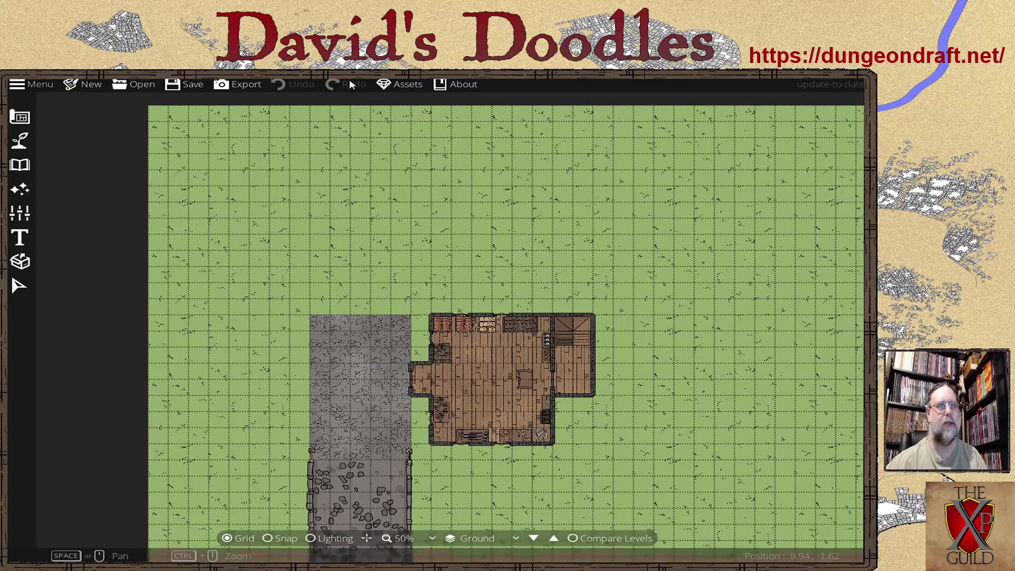
pyautogui.moveTo(405, 227); pyautogui.dragTo(398, 348)
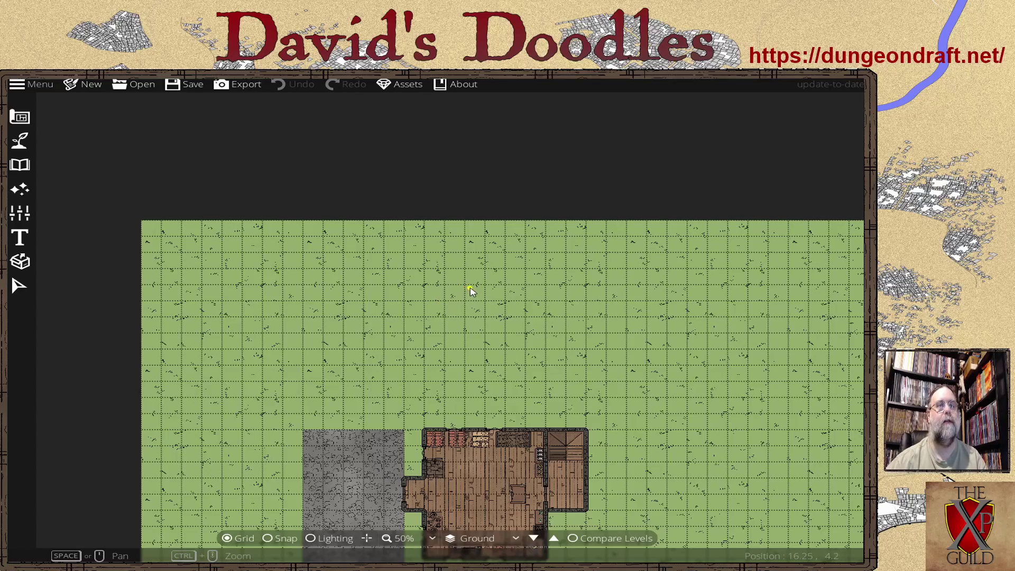
pyautogui.moveTo(471, 290); pyautogui.dragTo(438, 182)
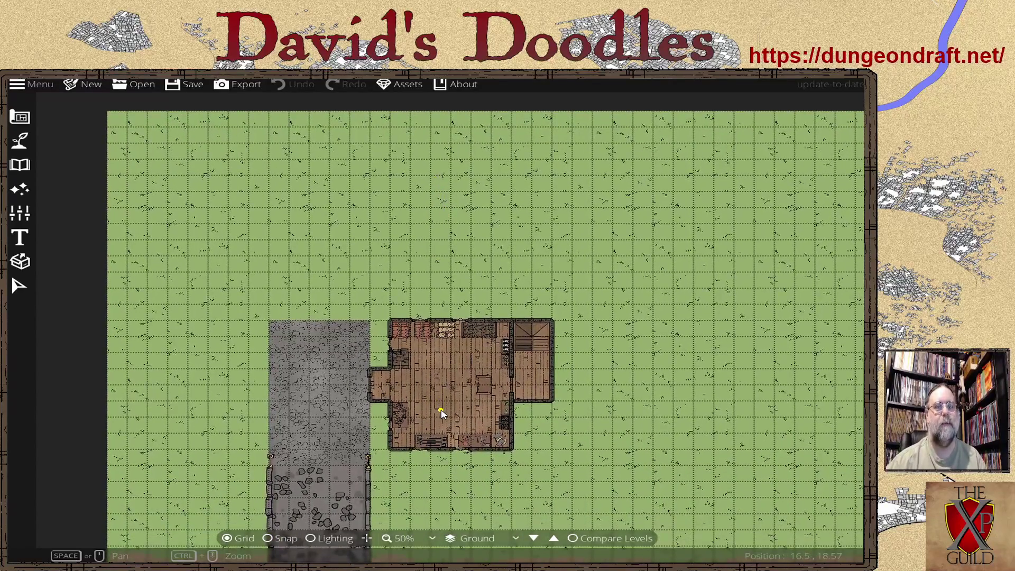
pyautogui.scroll(2, 442, 414)
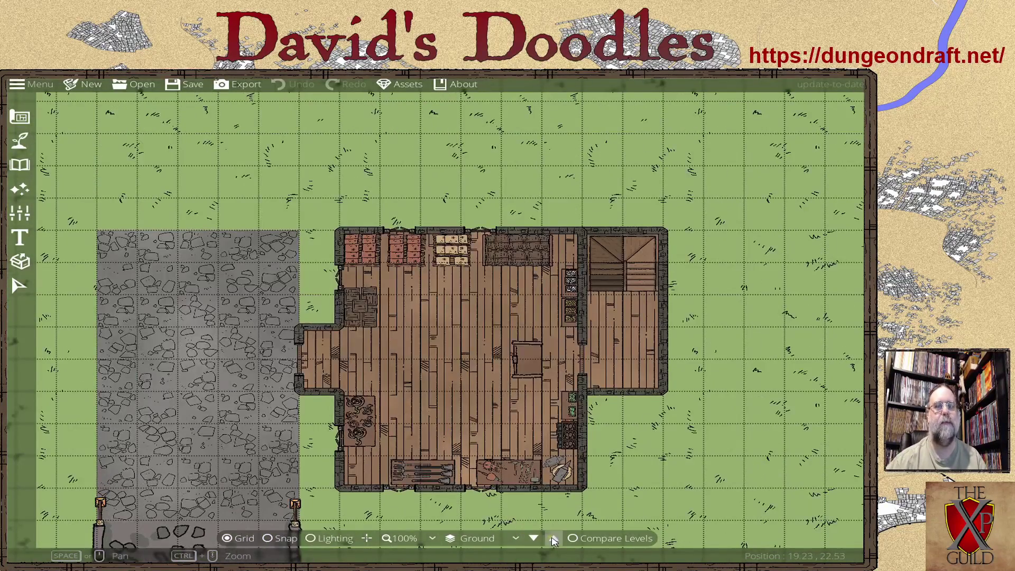
# Step: Compare the building's 2nd story layout with the Ground level, ending on the 2nd story
pyautogui.click(553, 538)
pyautogui.scroll(2, 474, 411)
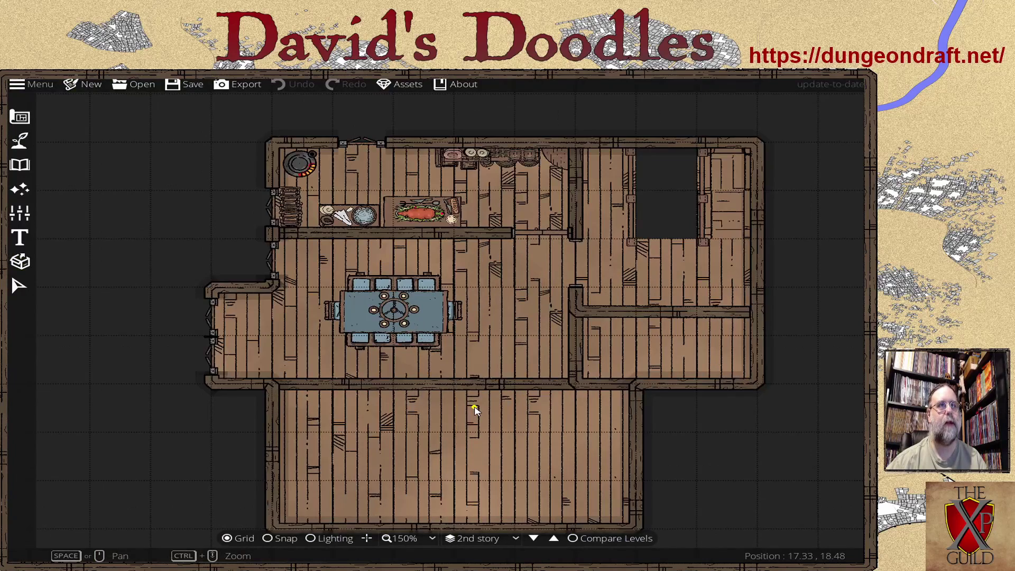
pyautogui.moveTo(486, 280); pyautogui.dragTo(459, 247)
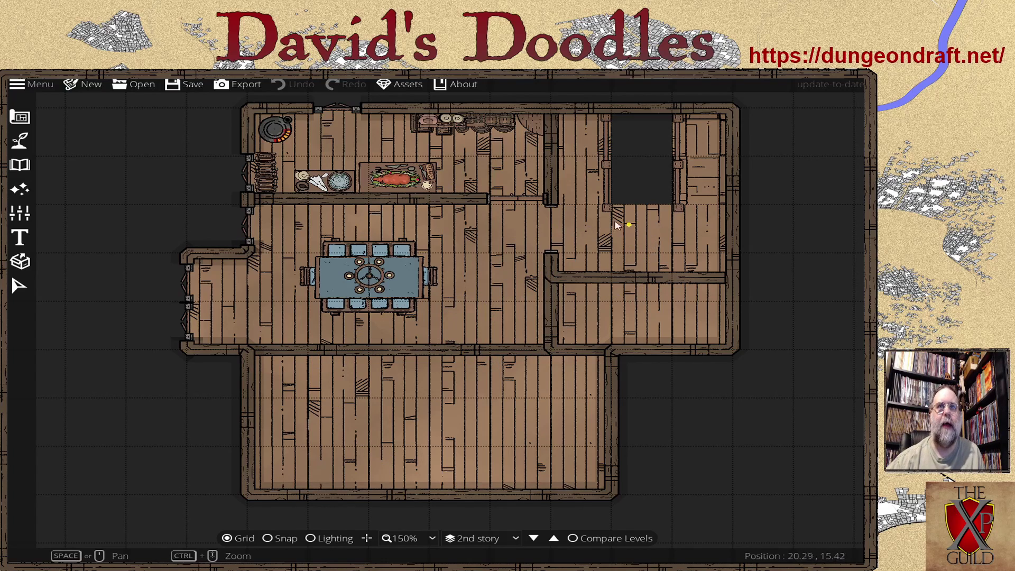
pyautogui.click(534, 537)
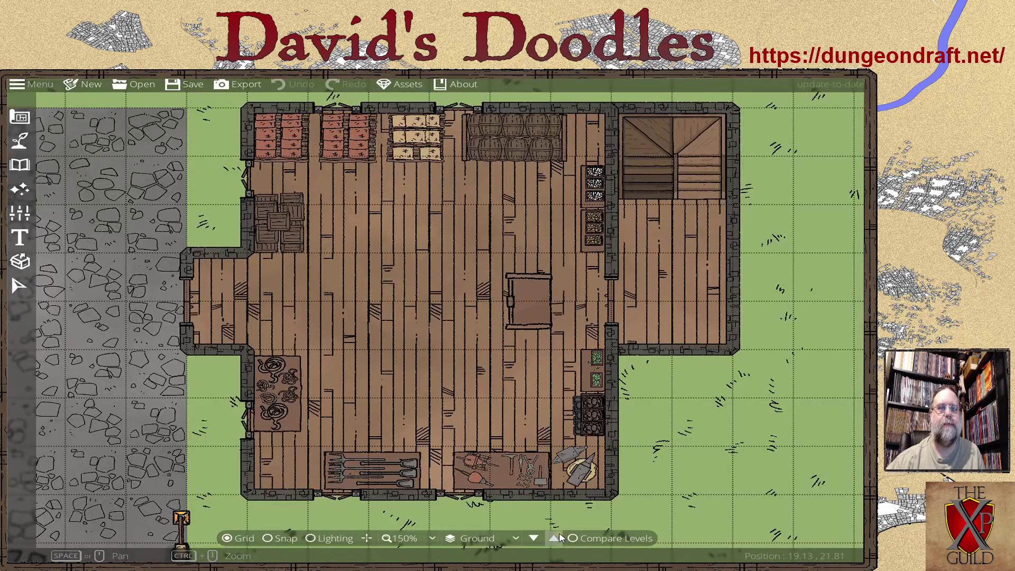
pyautogui.click(554, 538)
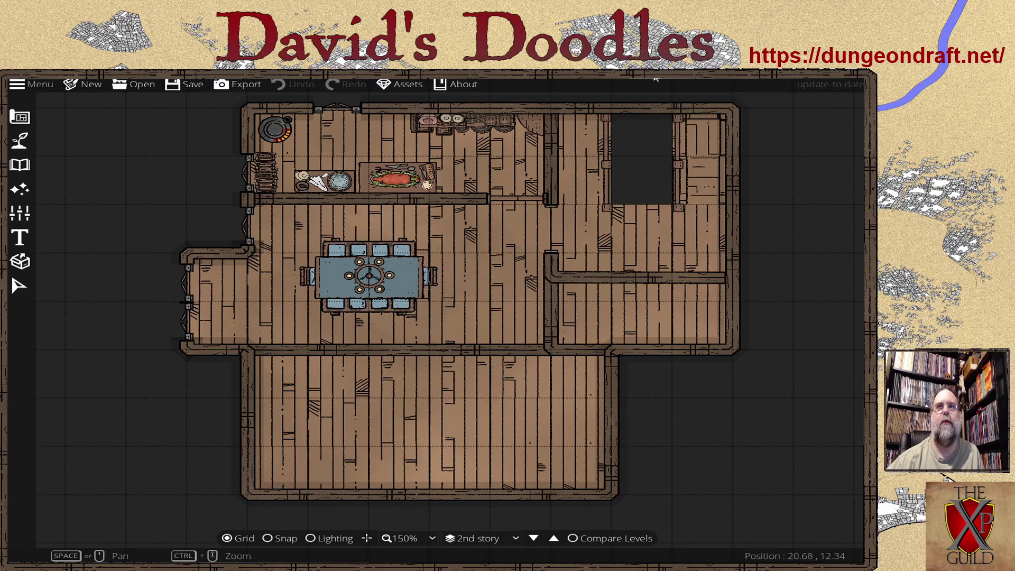
# Step: With snapping on and wall shadow off, draw a brown wooden wall from 17, 18 to 17, 21, dividing the large empty southern room
pyautogui.click(24, 119)
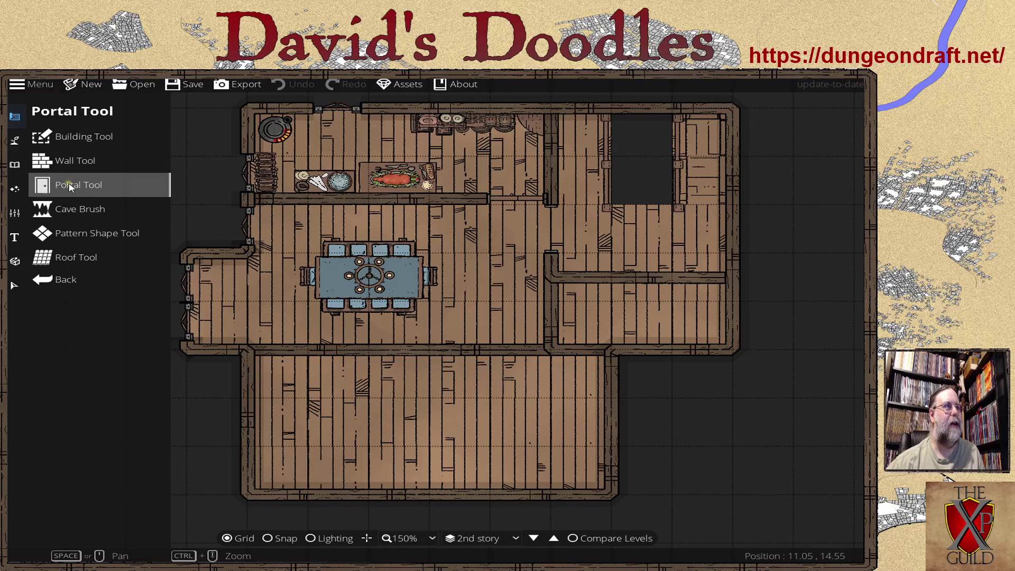
pyautogui.click(75, 161)
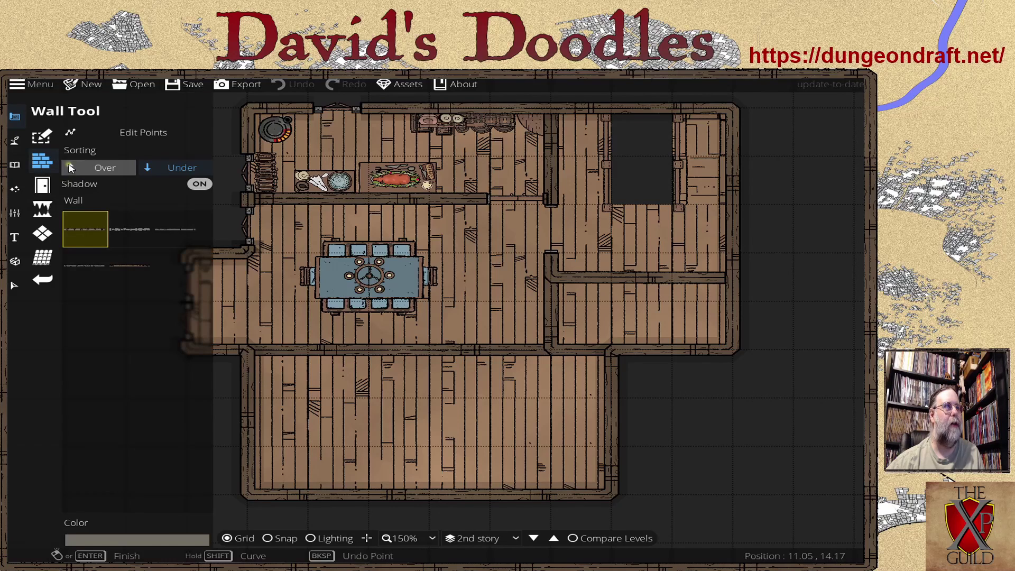
pyautogui.click(128, 266)
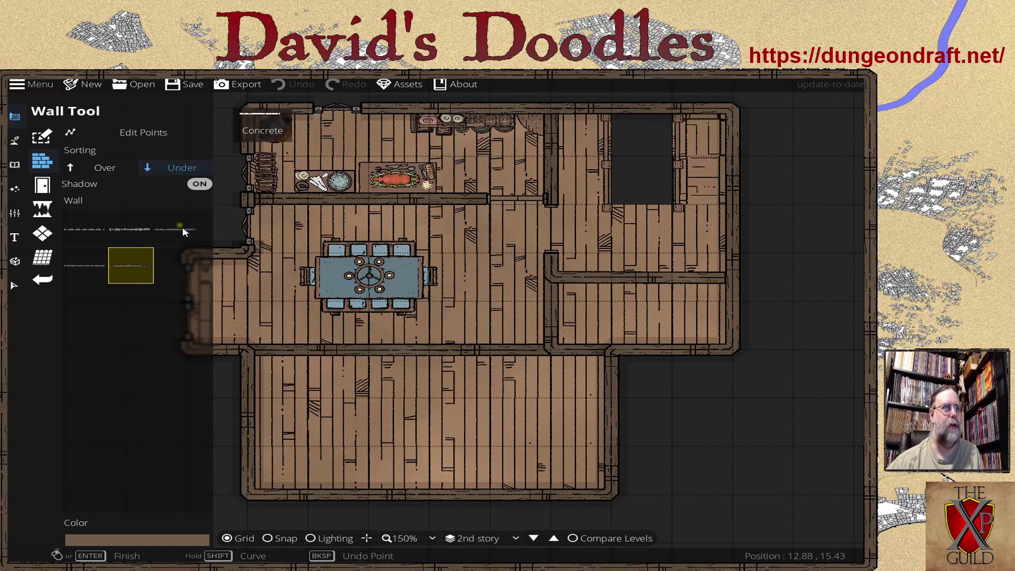
pyautogui.click(268, 539)
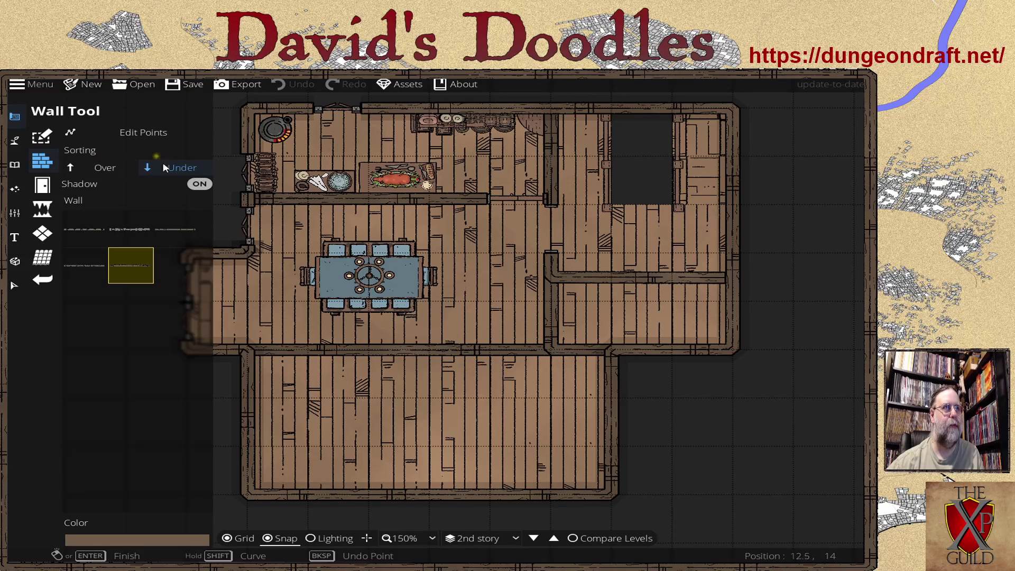
pyautogui.click(200, 185)
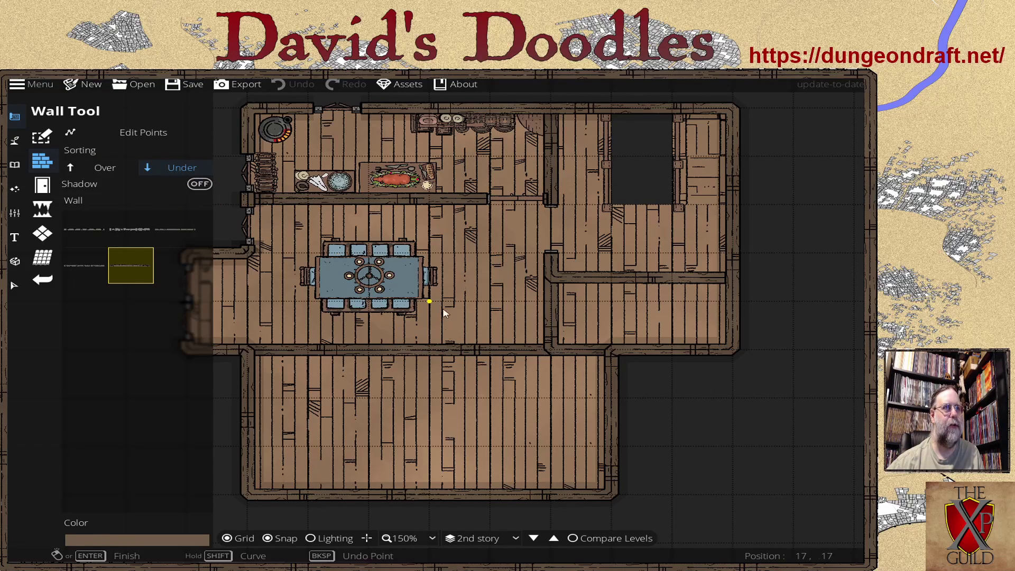
pyautogui.click(430, 350)
pyautogui.click(431, 494)
pyautogui.rightClick(430, 495)
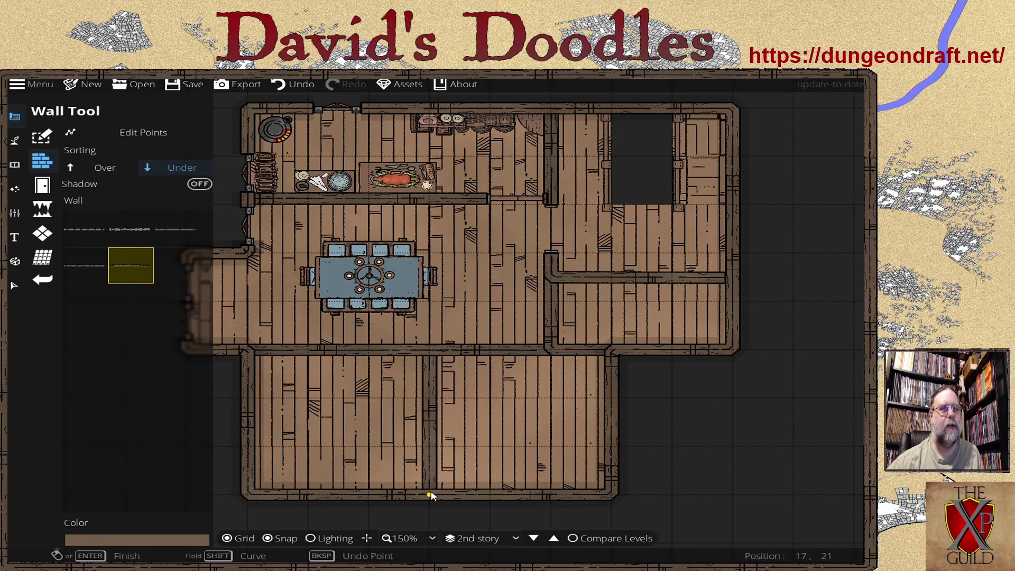
# Step: With snapping off, place Door 03 in the southern rooms' north wall, just east of the new dividing wall
pyautogui.click(43, 185)
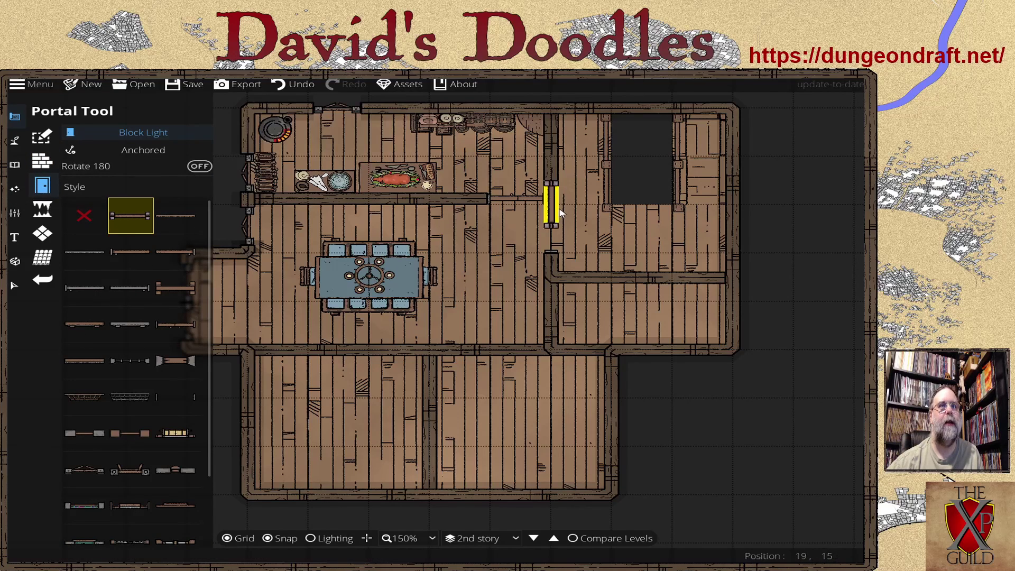
pyautogui.click(527, 202)
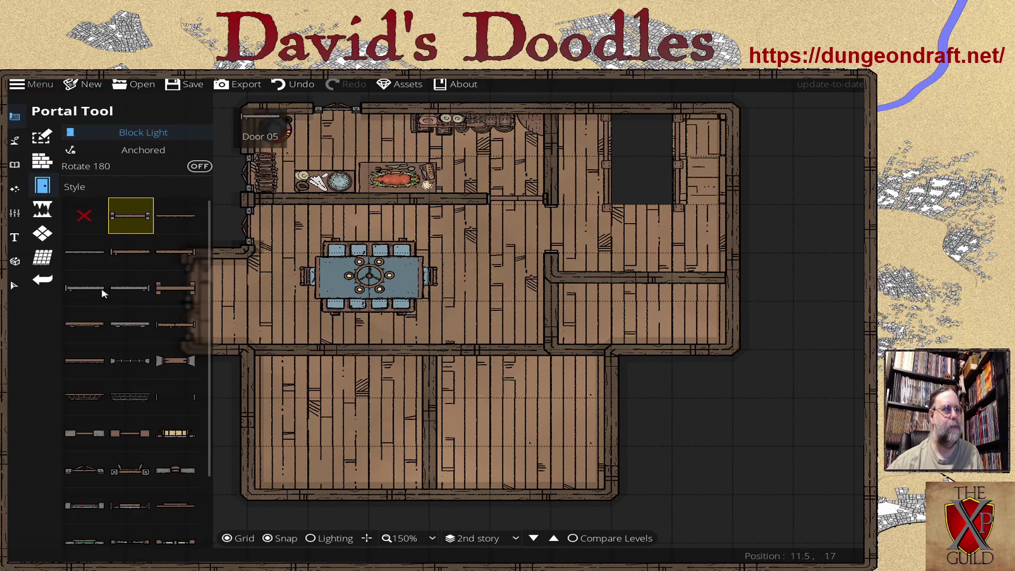
pyautogui.click(170, 326)
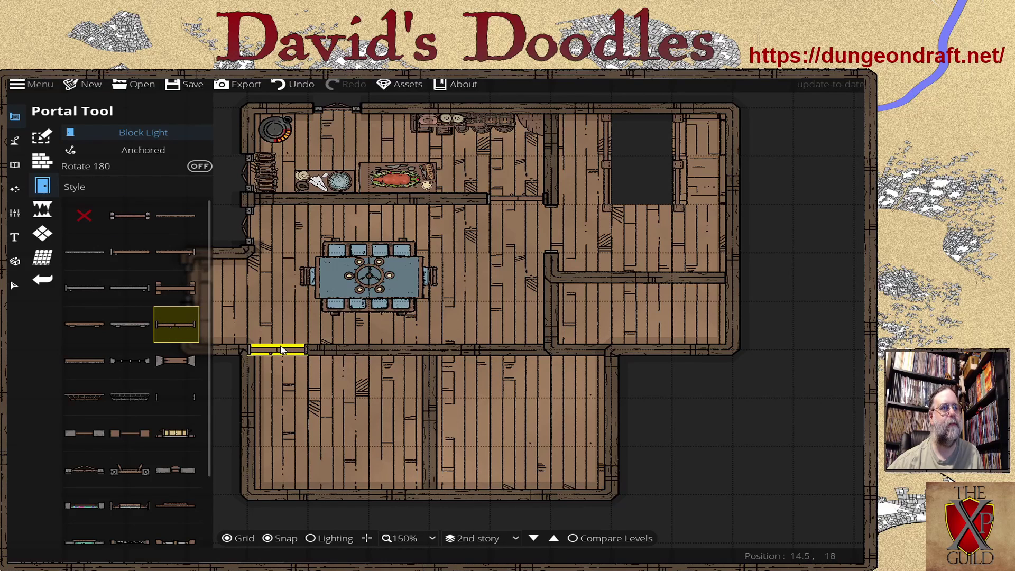
pyautogui.moveTo(395, 381); pyautogui.dragTo(415, 377)
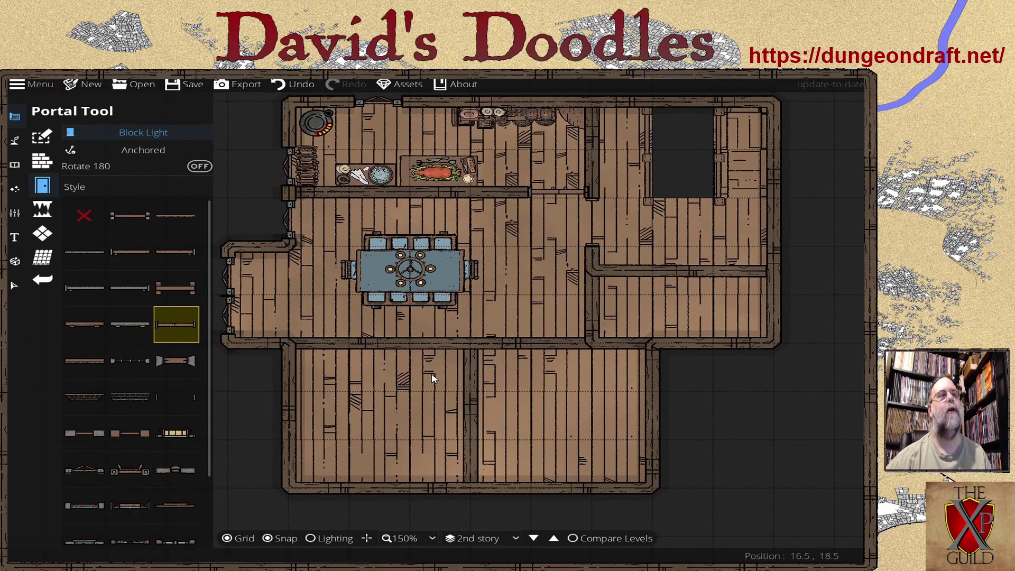
pyautogui.click(132, 254)
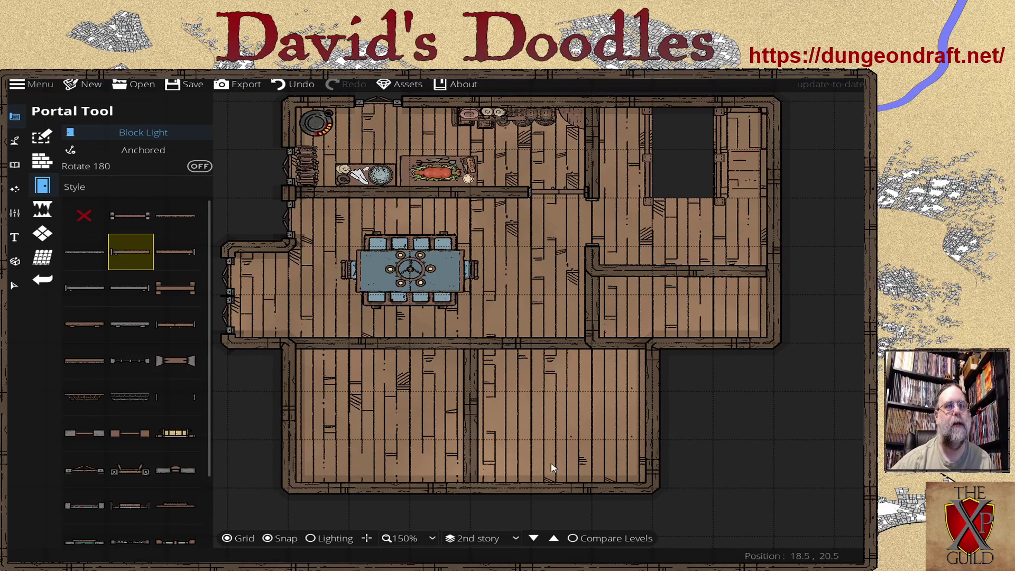
pyautogui.click(281, 538)
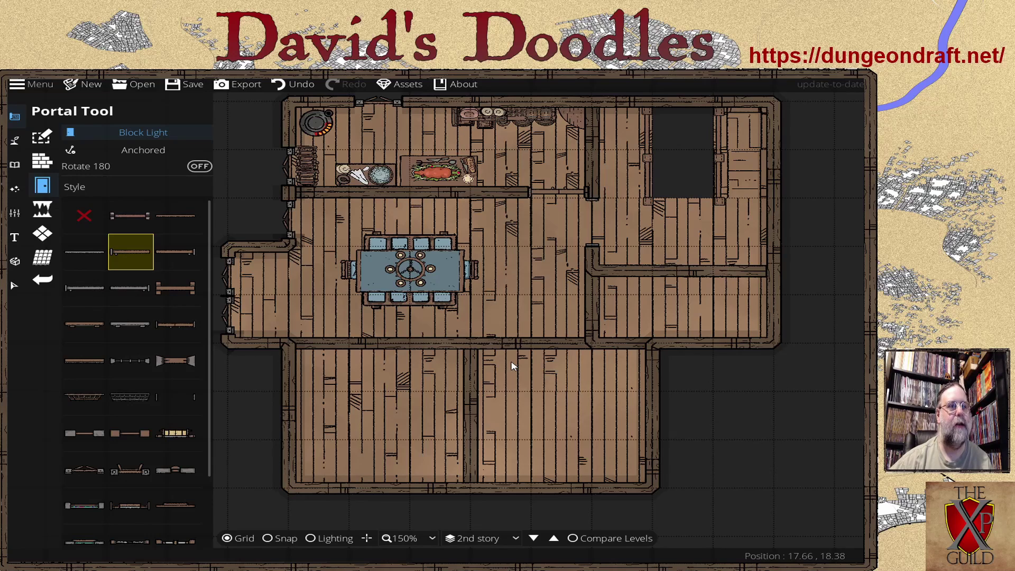
pyautogui.scroll(4, 512, 365)
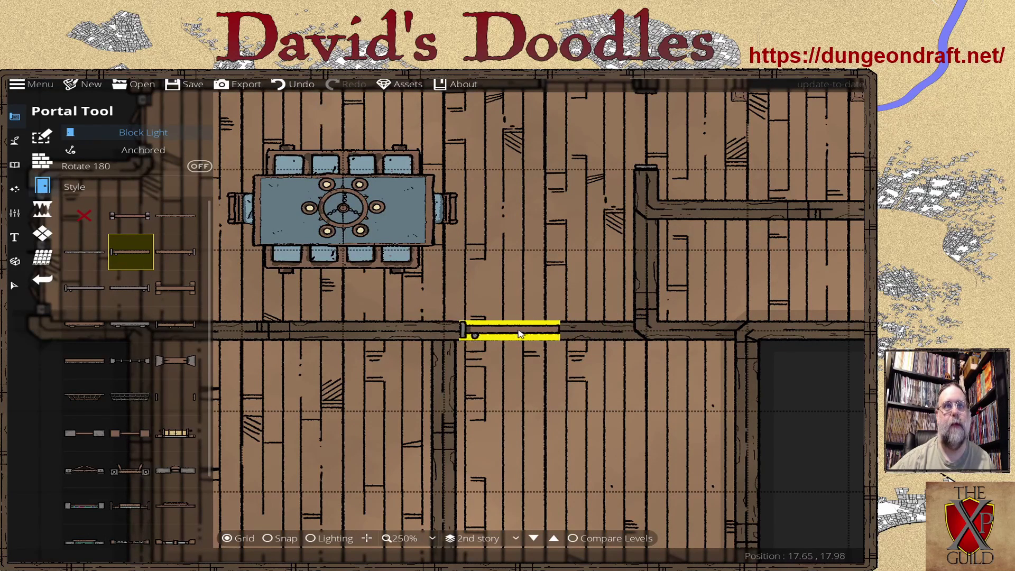
pyautogui.press('a')
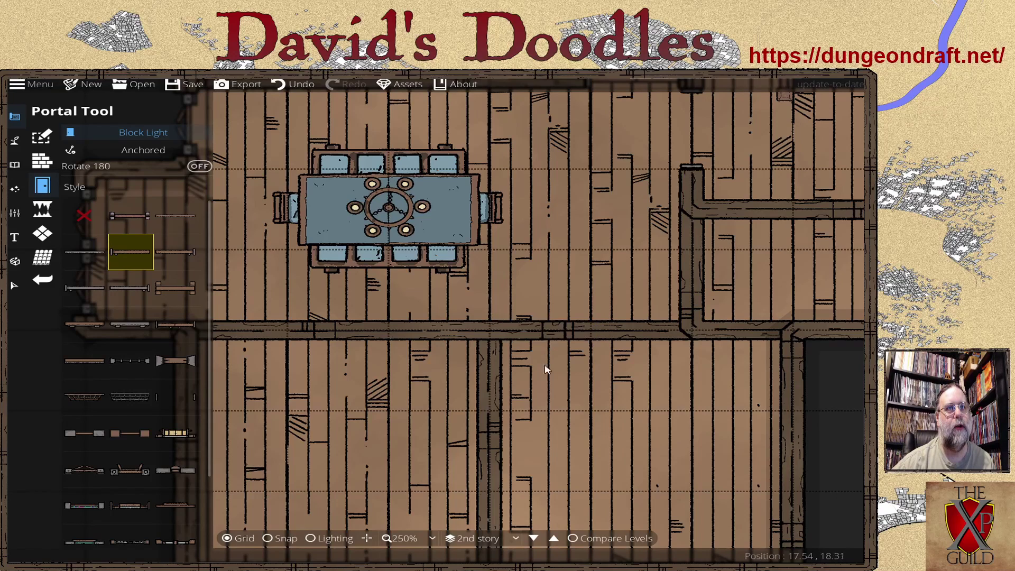
pyautogui.click(548, 329)
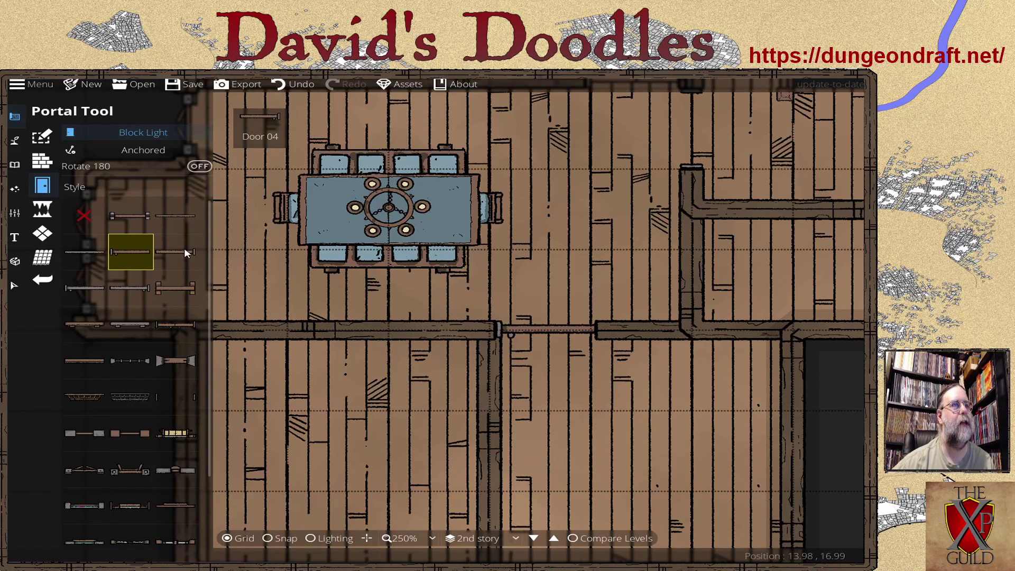
# Step: Place Door 04 in the same north wall just west of the dividing wall, mirroring the eastern room's door
pyautogui.click(429, 334)
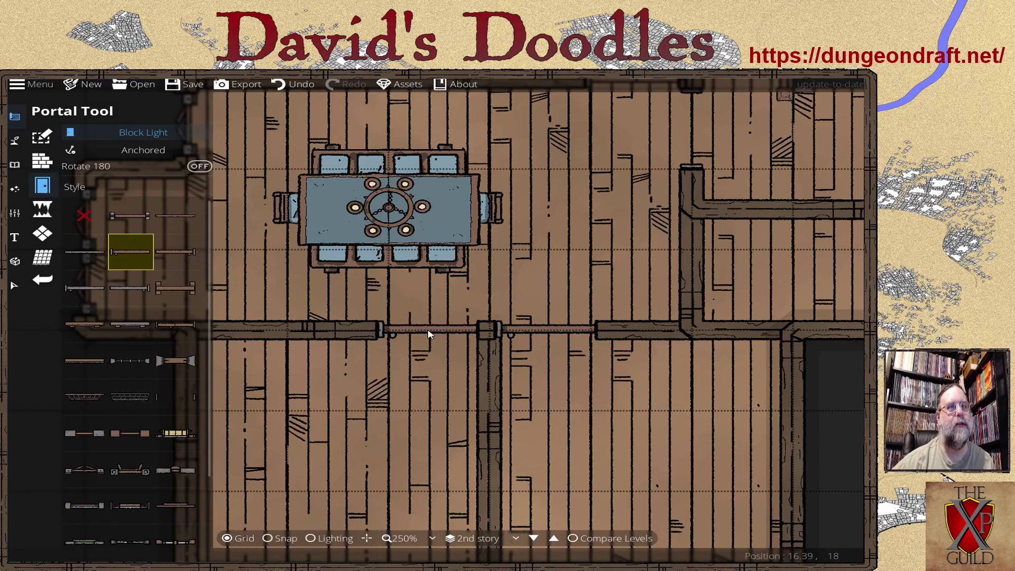
pyautogui.click(291, 83)
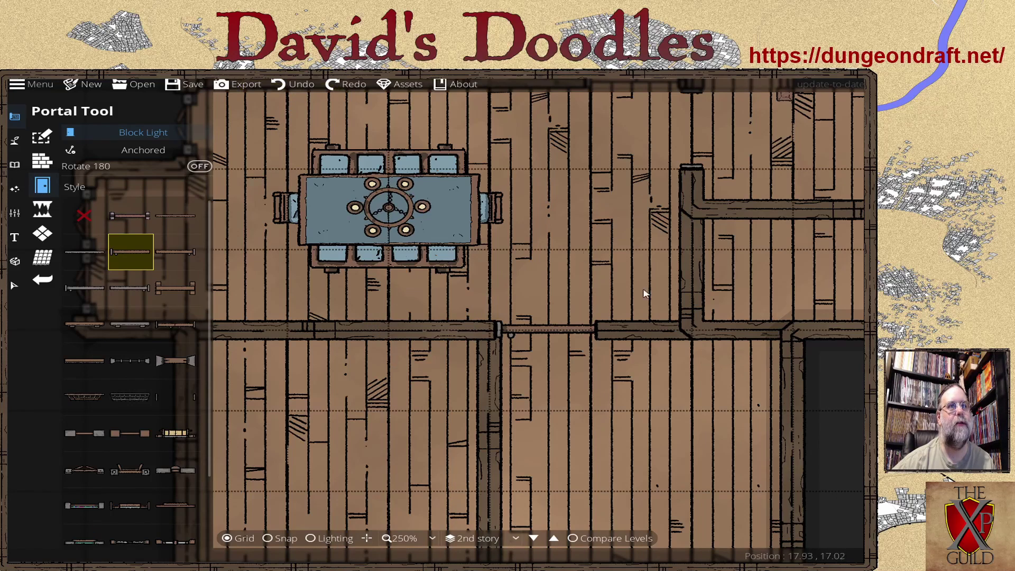
pyautogui.moveTo(174, 252)
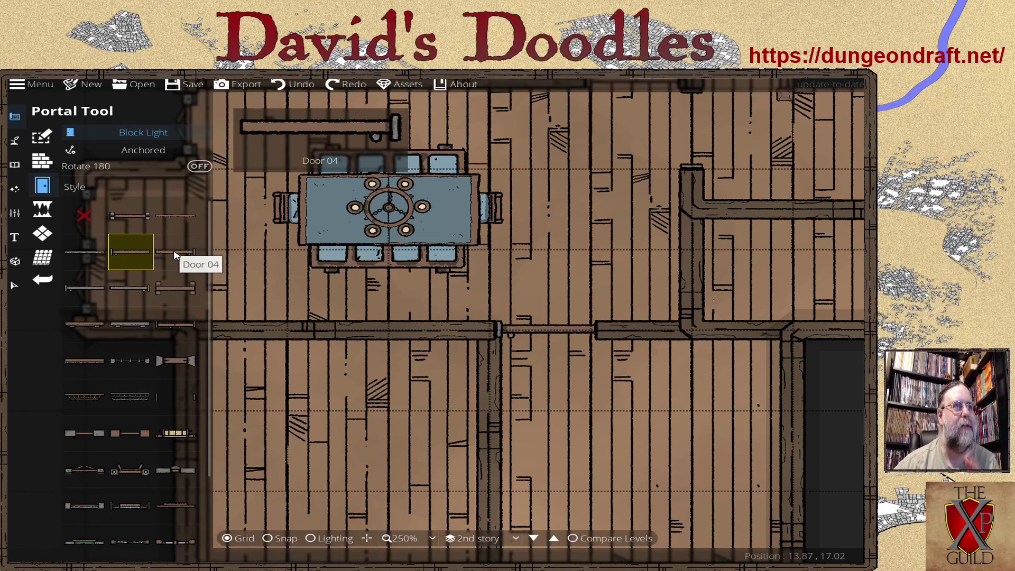
pyautogui.click(175, 252)
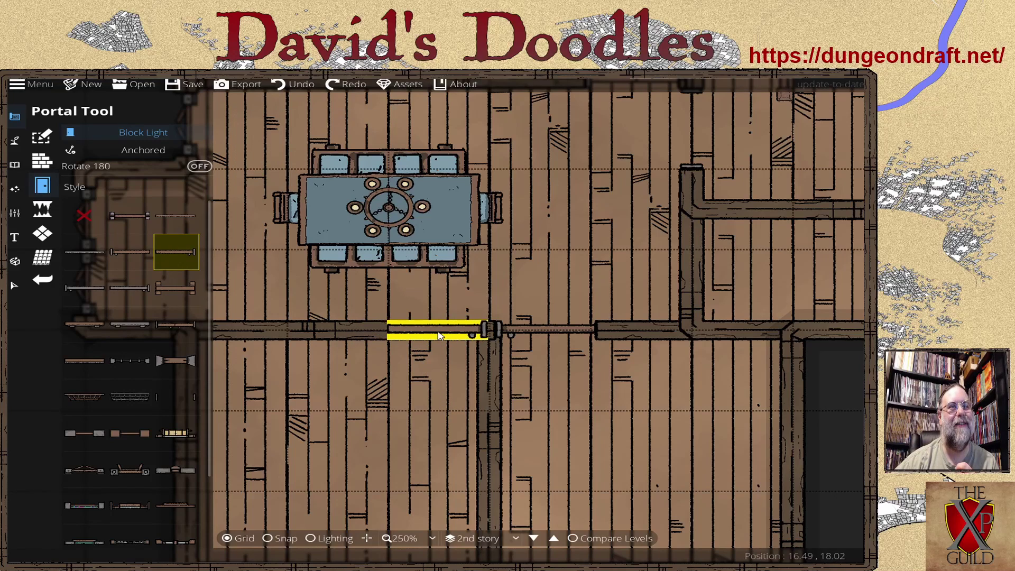
pyautogui.moveTo(164, 252)
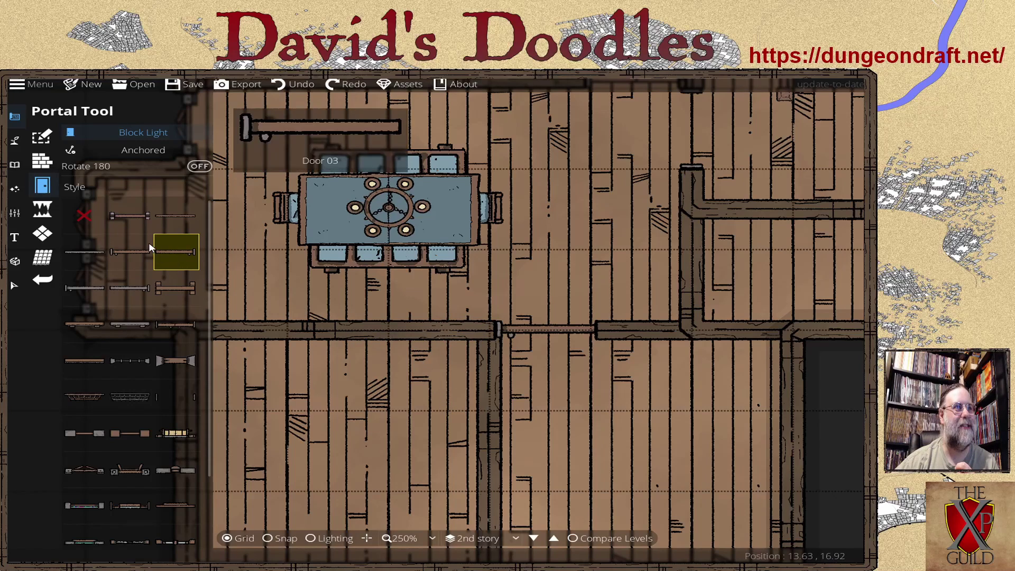
pyautogui.click(433, 336)
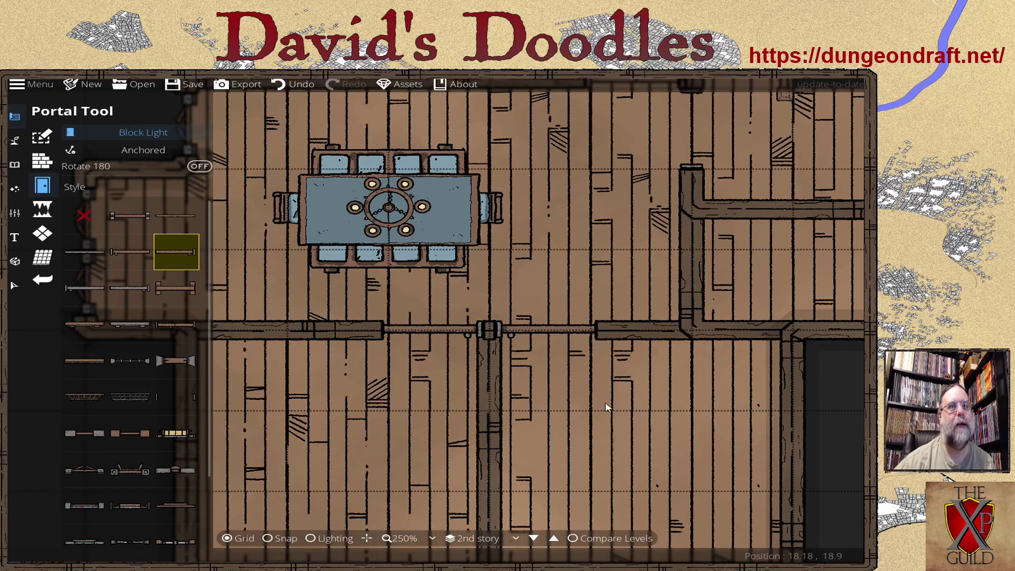
pyautogui.scroll(-1, 591, 403)
pyautogui.scroll(-1, 591, 403)
pyautogui.moveTo(590, 403); pyautogui.dragTo(567, 351)
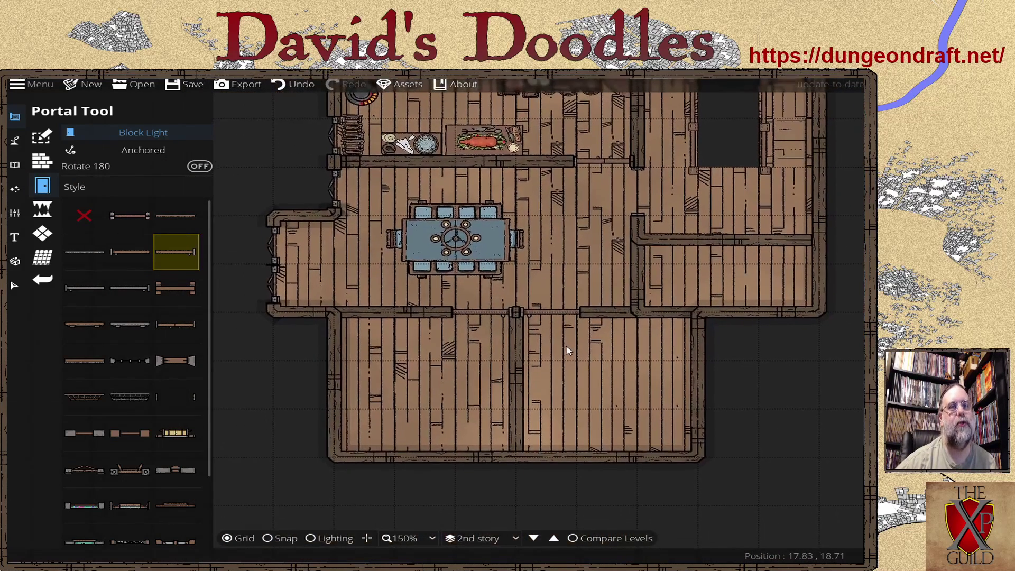
# Step: Place a wooden double door in the west wall of the small eastern room, at about 19, 17.2
pyautogui.scroll(2, 619, 236)
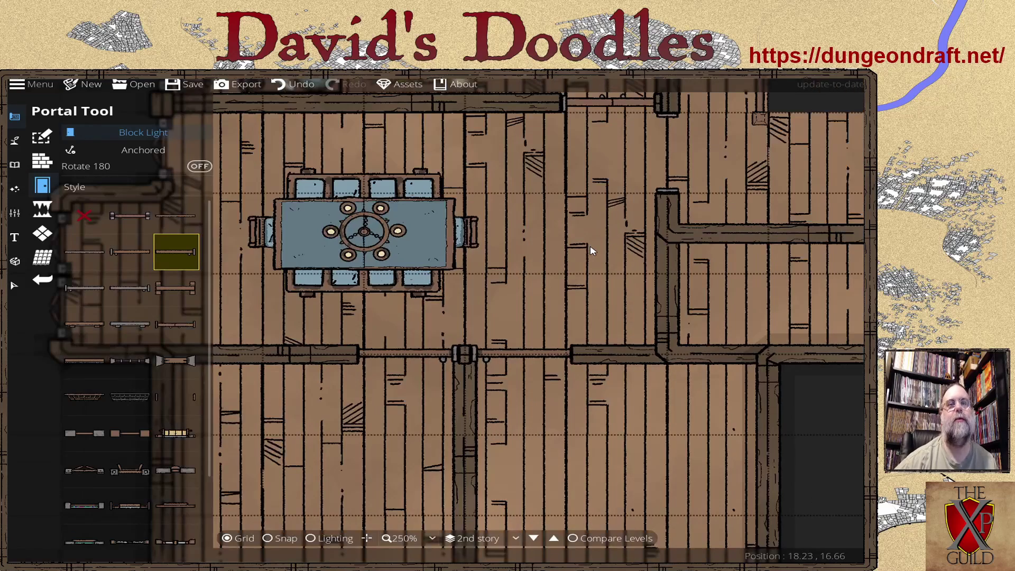
pyautogui.moveTo(612, 272); pyautogui.dragTo(506, 284)
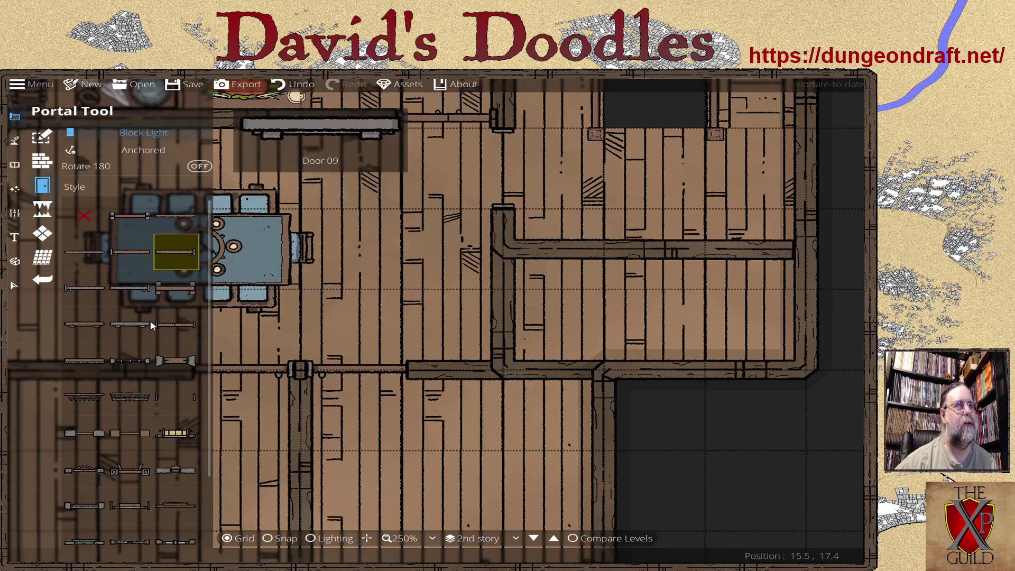
pyautogui.click(174, 326)
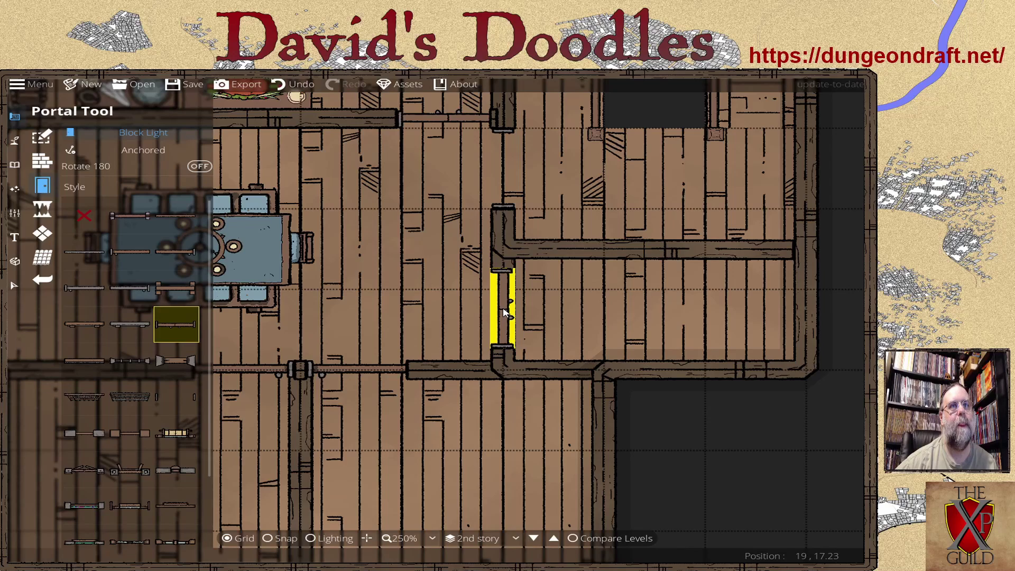
pyautogui.click(504, 312)
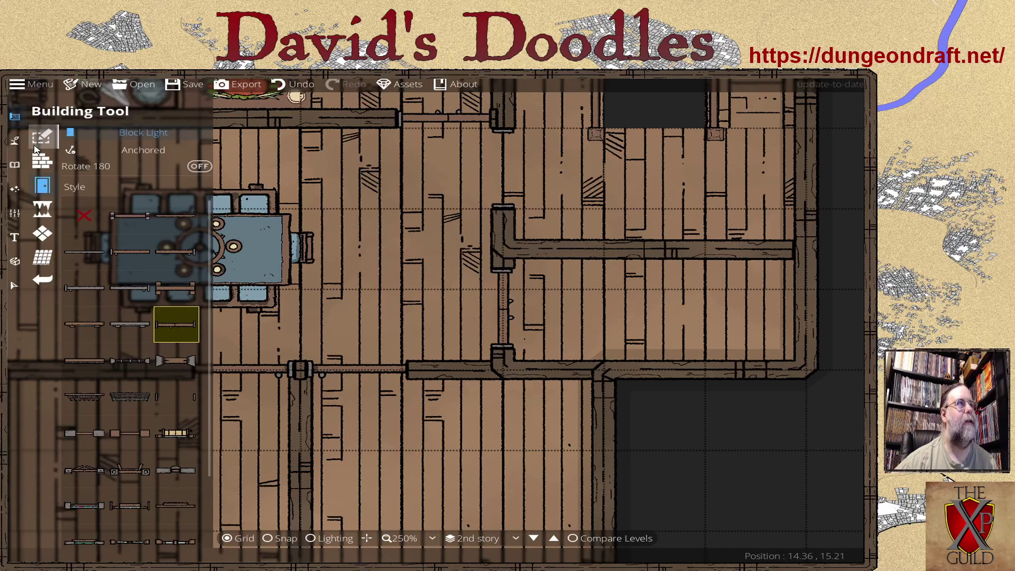
# Step: Inspect the dining room and the existing windows in its western bay
pyautogui.moveTo(420, 328); pyautogui.dragTo(546, 275)
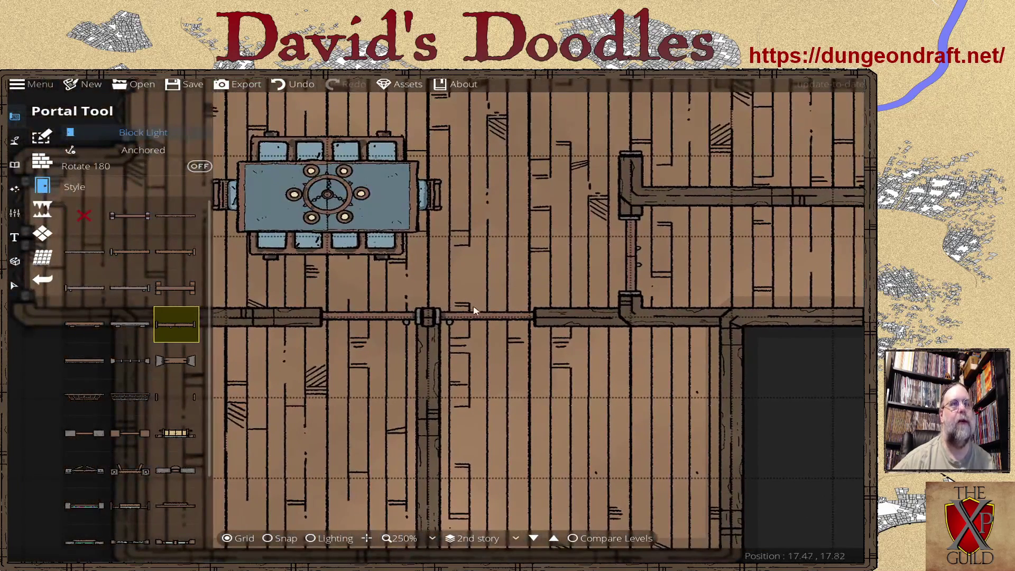
pyautogui.scroll(-2, 465, 336)
pyautogui.scroll(1, 424, 356)
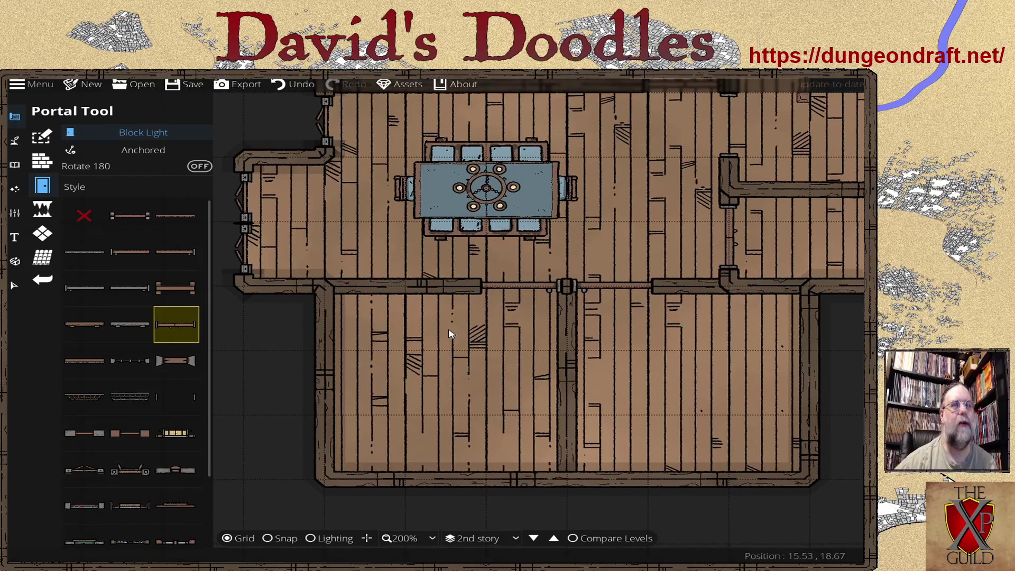
pyautogui.moveTo(450, 334); pyautogui.dragTo(296, 365)
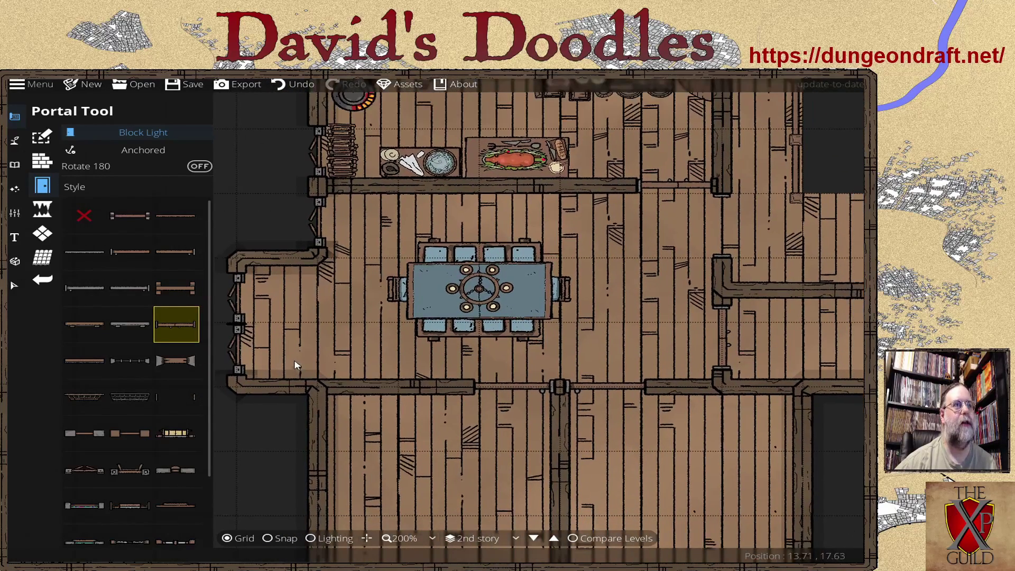
pyautogui.moveTo(296, 310); pyautogui.dragTo(328, 340)
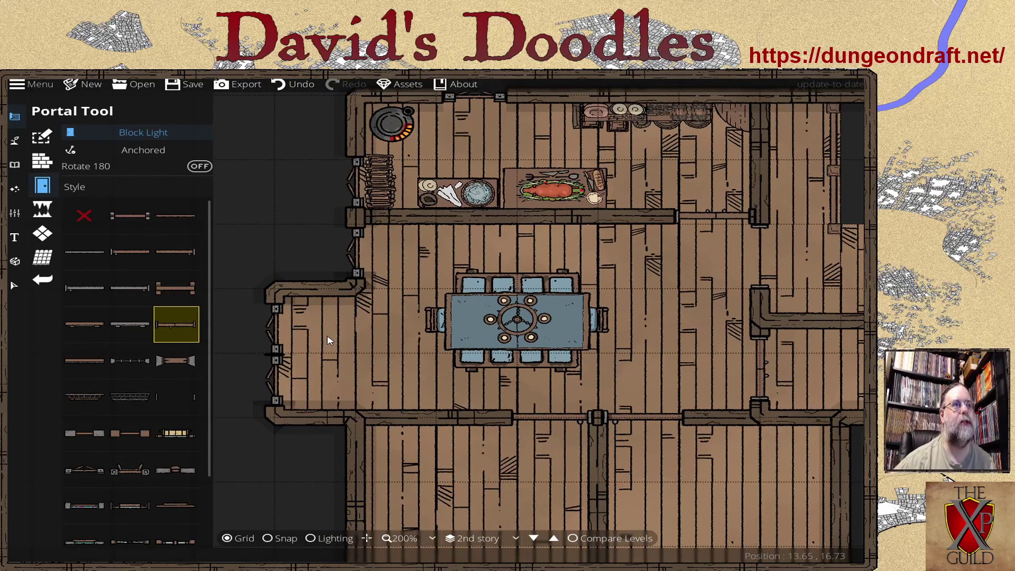
pyautogui.scroll(2, 307, 331)
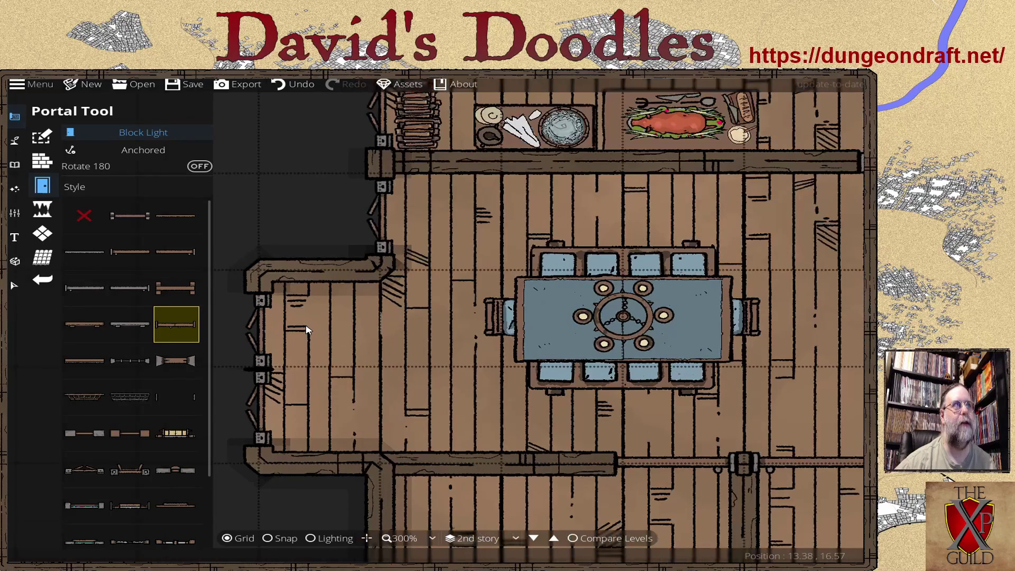
pyautogui.moveTo(319, 329); pyautogui.dragTo(378, 320)
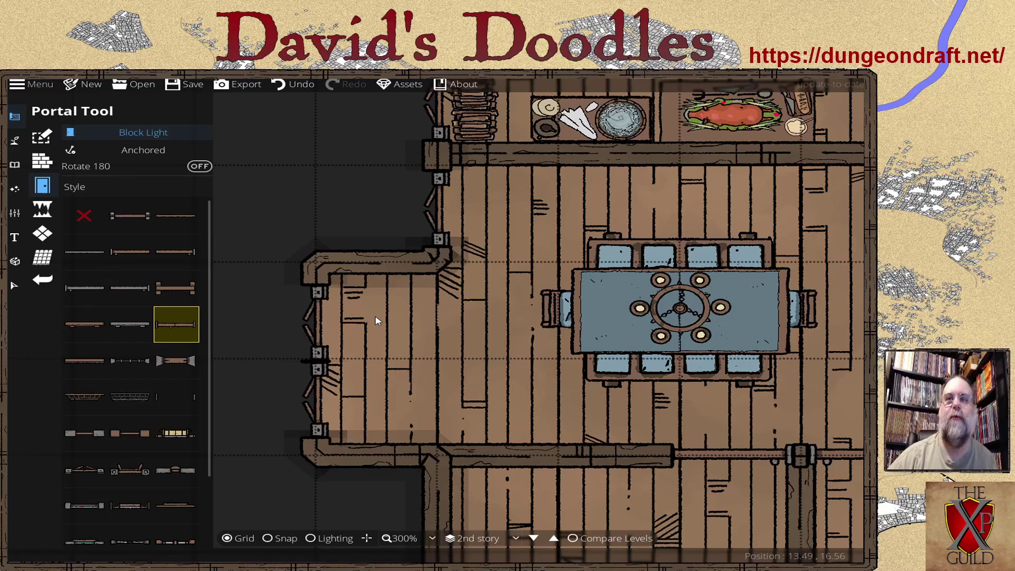
# Step: Look through the available door, portcullis and window styles to compare options for the southern rooms
pyautogui.scroll(-3, 117, 428)
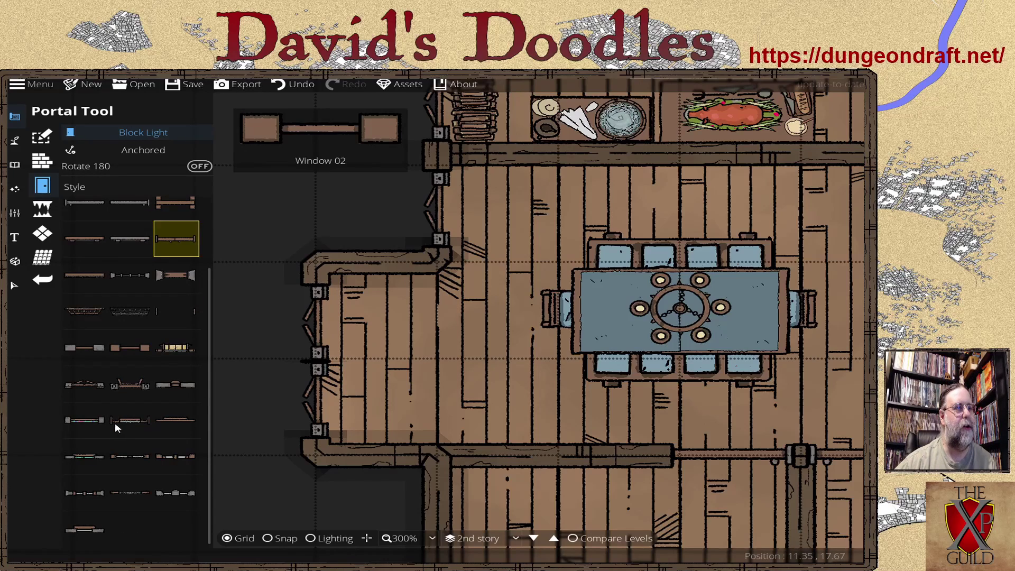
pyautogui.click(171, 277)
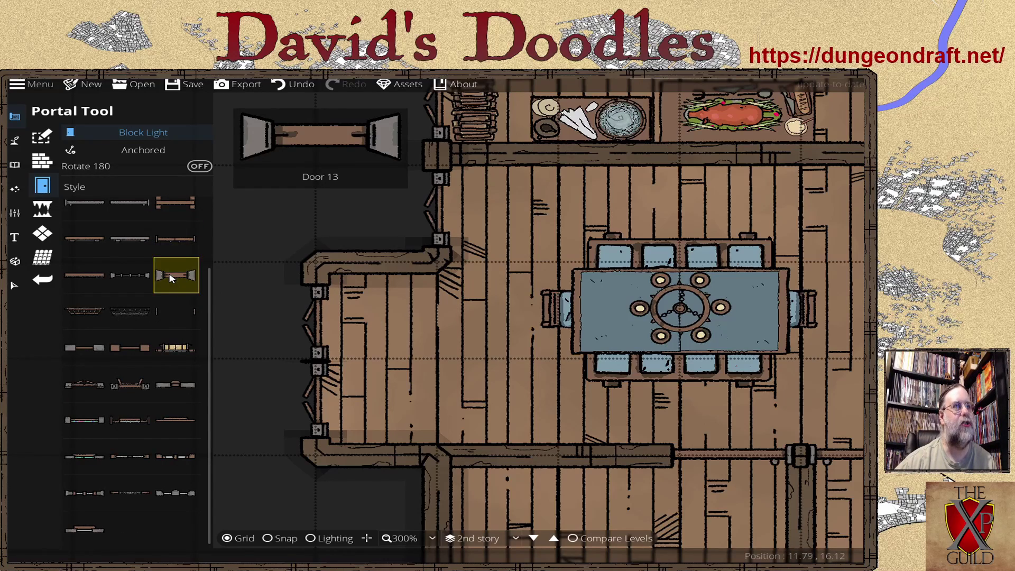
pyautogui.click(170, 315)
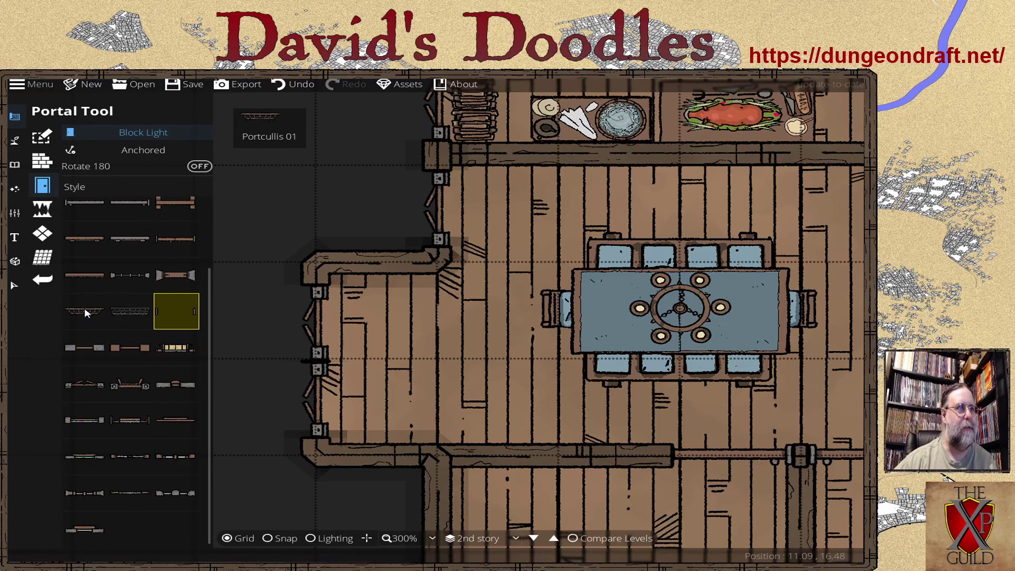
pyautogui.click(102, 308)
pyautogui.click(129, 311)
pyautogui.click(176, 347)
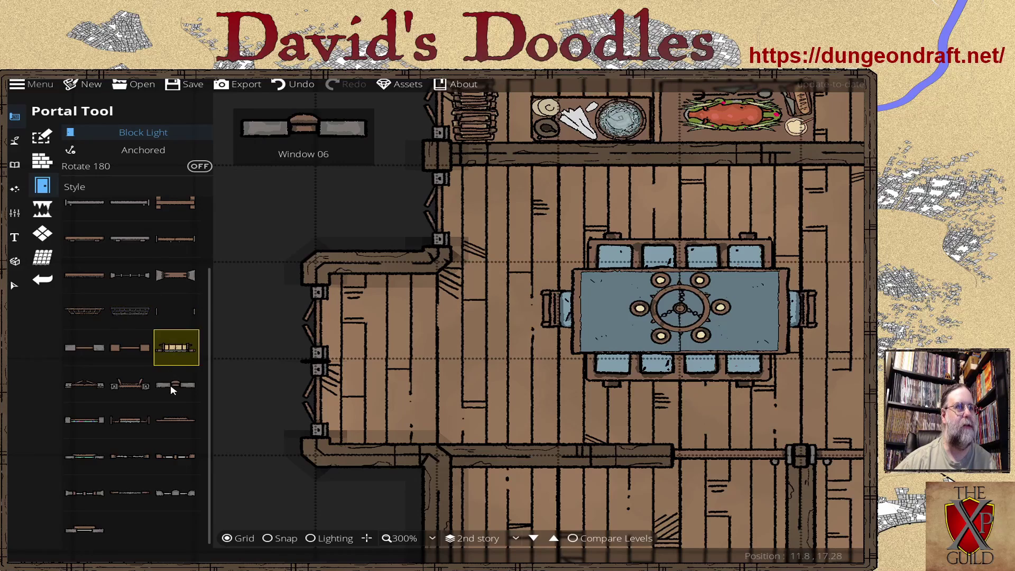
pyautogui.click(84, 385)
pyautogui.click(127, 387)
pyautogui.click(106, 420)
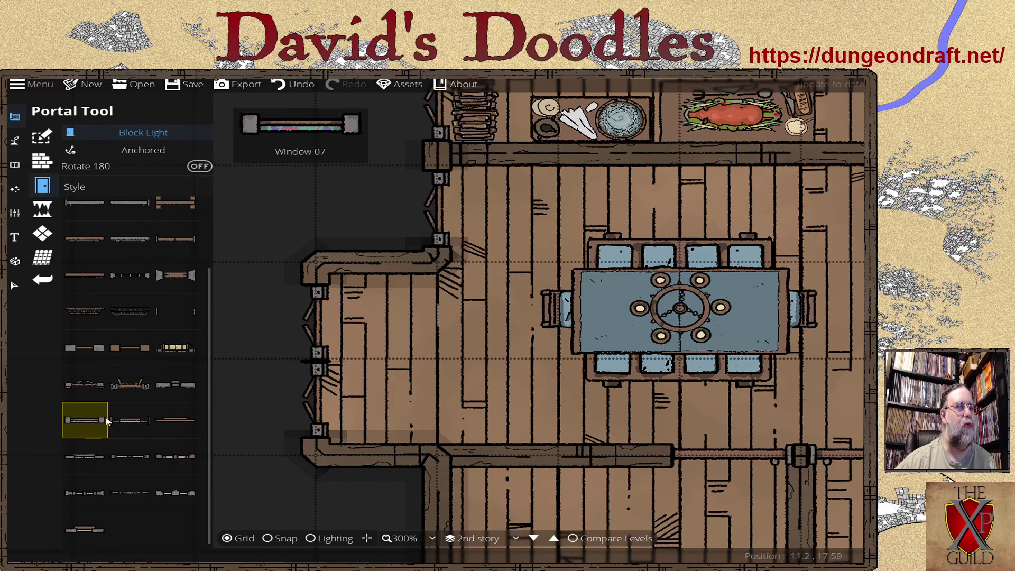
pyautogui.click(129, 421)
pyautogui.click(176, 420)
pyautogui.click(174, 456)
pyautogui.click(165, 494)
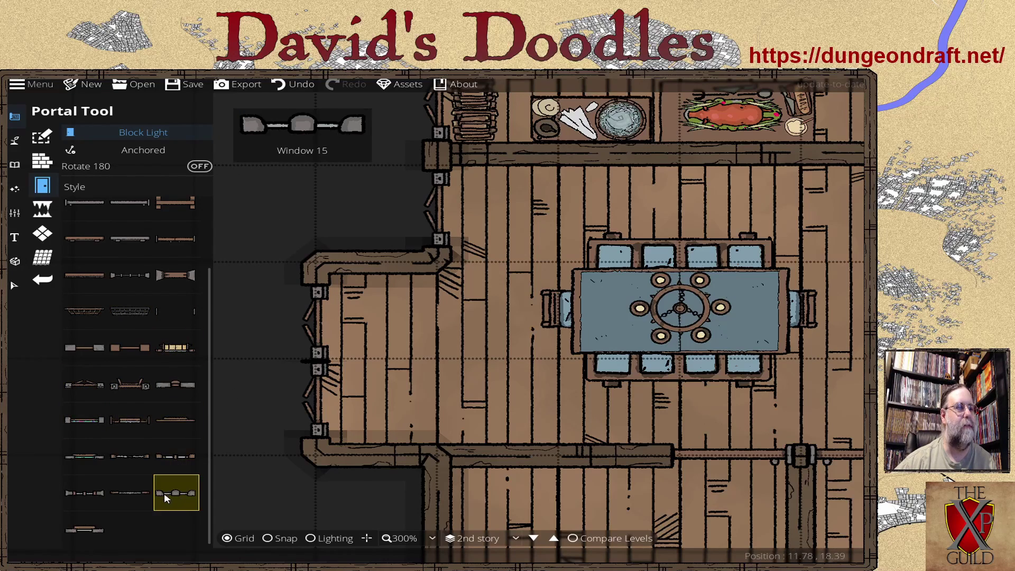
pyautogui.click(127, 495)
pyautogui.click(93, 497)
pyautogui.click(85, 529)
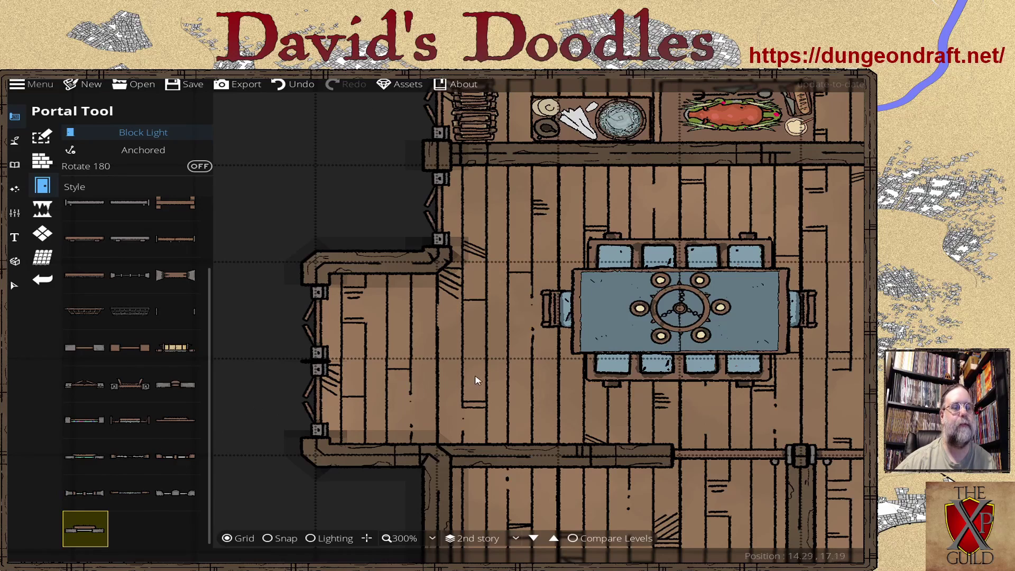
# Step: Place two open-shuttered windows in the south wall of the southwestern room, one near each end
pyautogui.press('s')
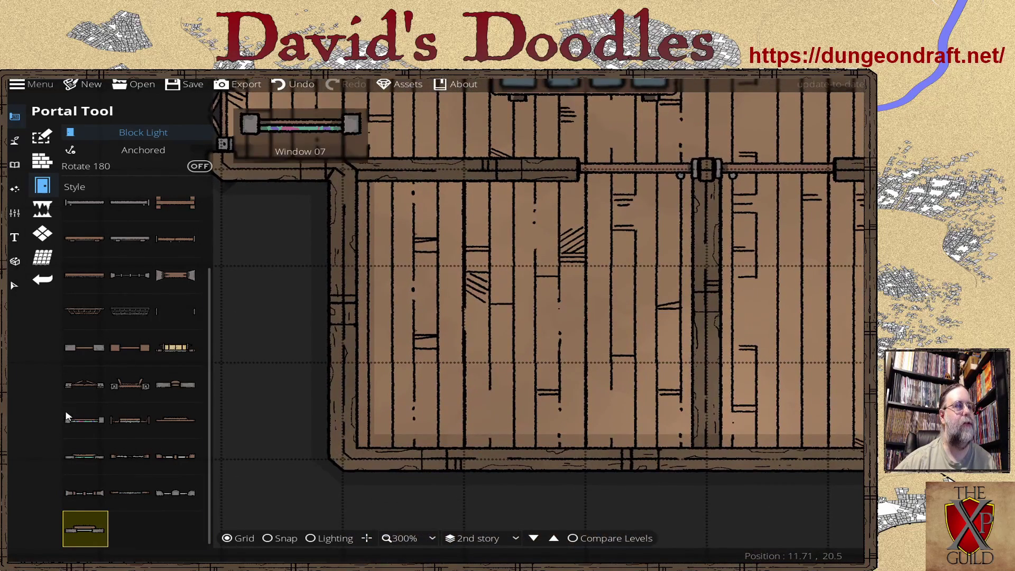
pyautogui.click(80, 381)
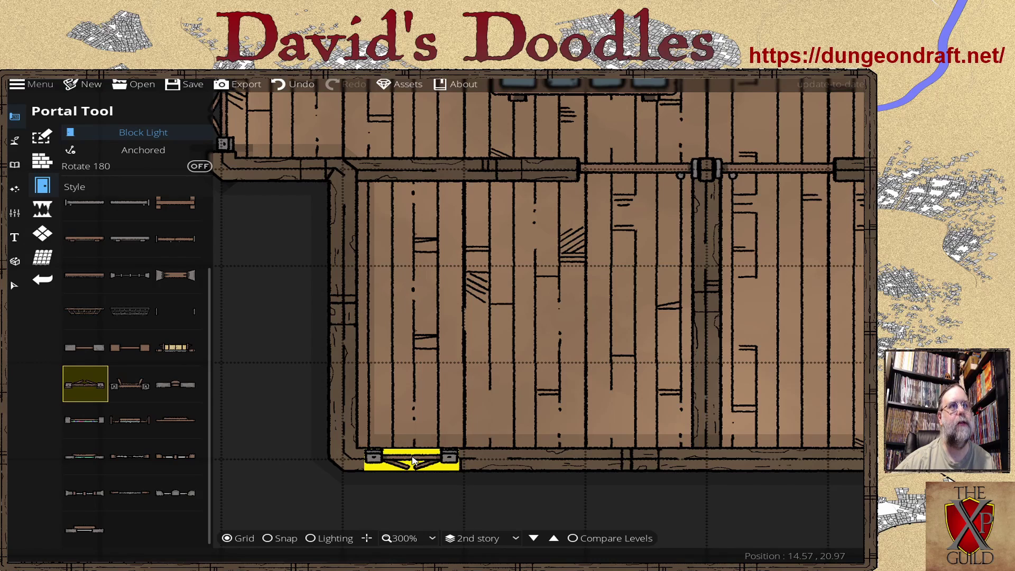
pyautogui.click(408, 461)
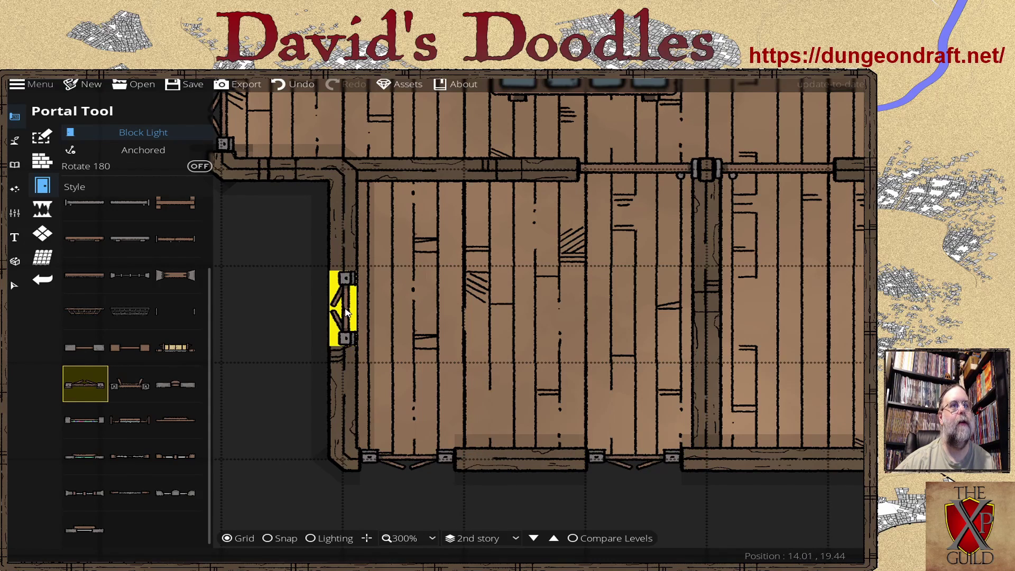
# Step: Place two matching open-shuttered windows in the south wall of the southeastern room, one near each end
pyautogui.moveTo(602, 343); pyautogui.dragTo(229, 310)
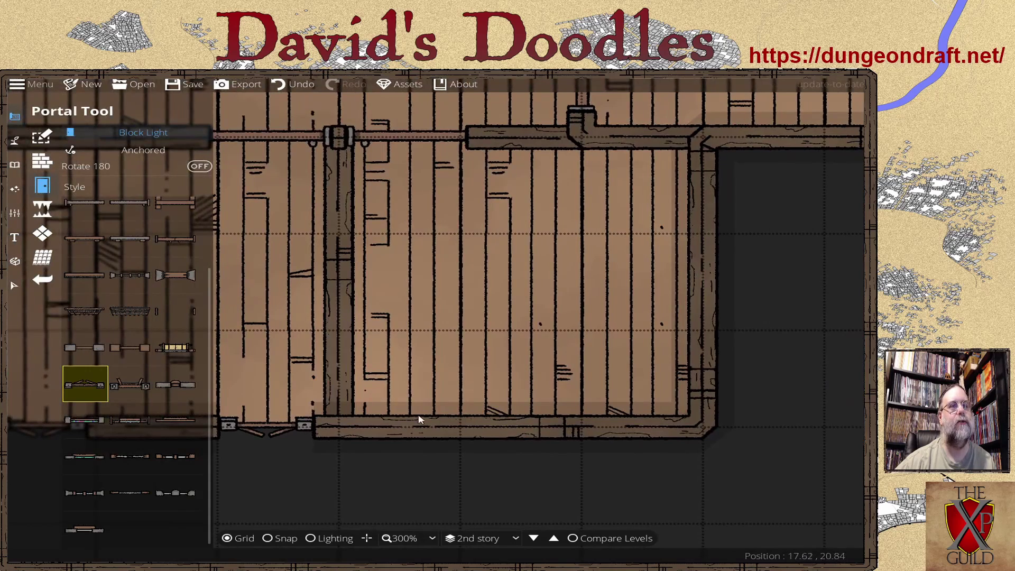
pyautogui.click(405, 428)
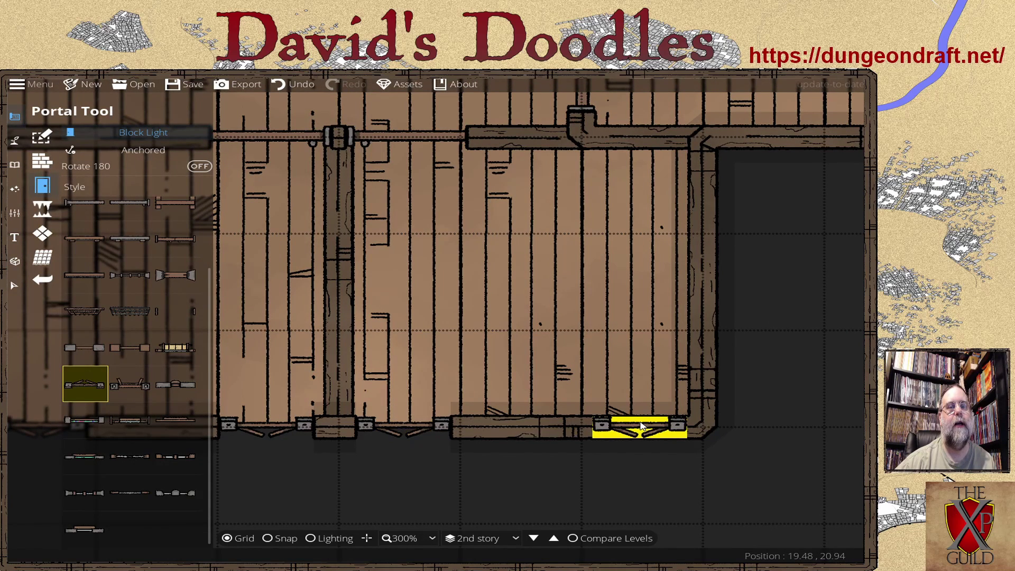
pyautogui.click(642, 427)
pyautogui.moveTo(472, 239); pyautogui.dragTo(600, 243)
pyautogui.scroll(-3, 592, 273)
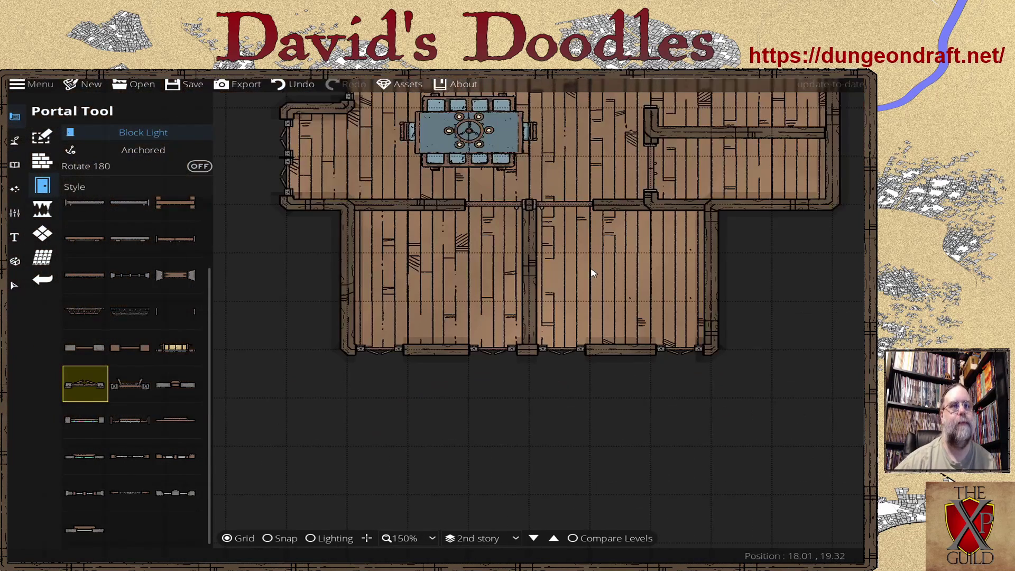
pyautogui.press('Up')
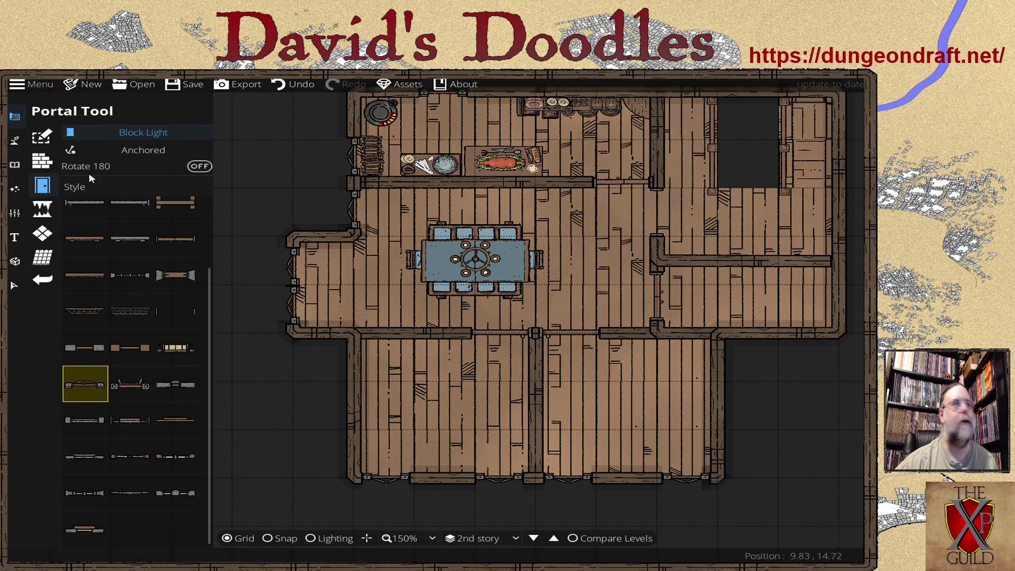
# Step: Switch to the Object Tool and filter the object library with the Crafts & Trades tag set
pyautogui.click(15, 164)
pyautogui.click(77, 136)
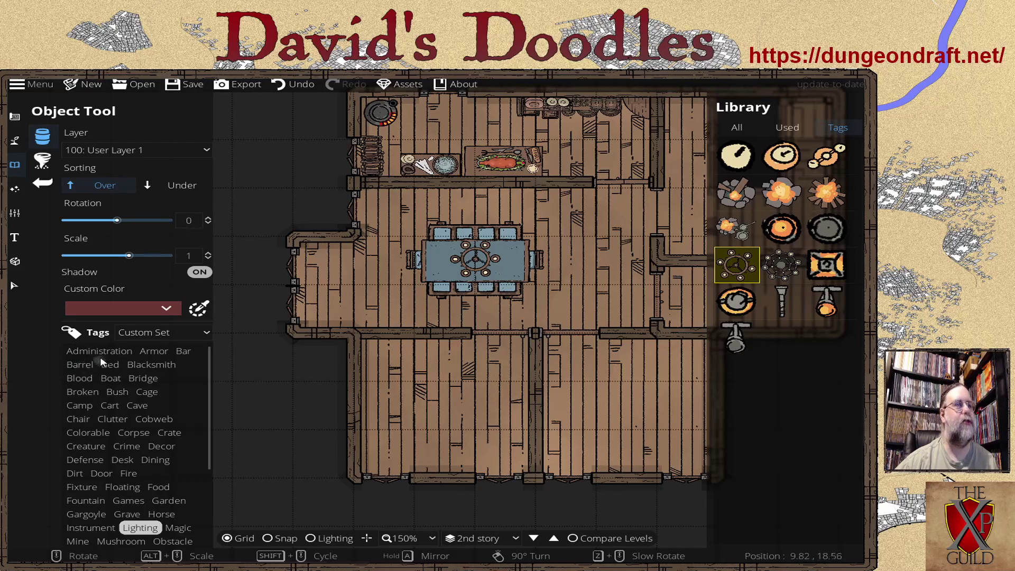
pyautogui.scroll(-5, 125, 432)
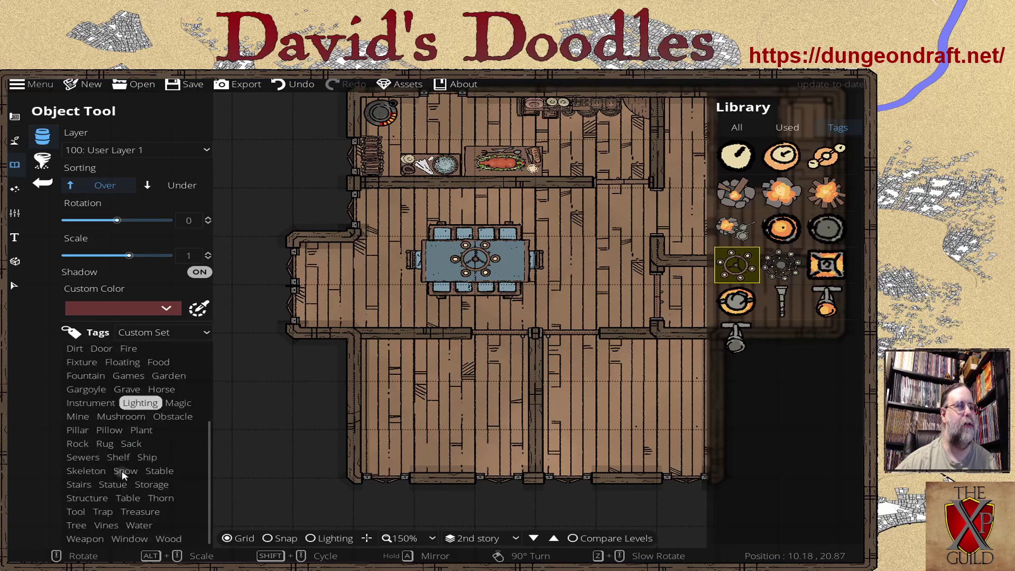
pyautogui.scroll(5, 128, 461)
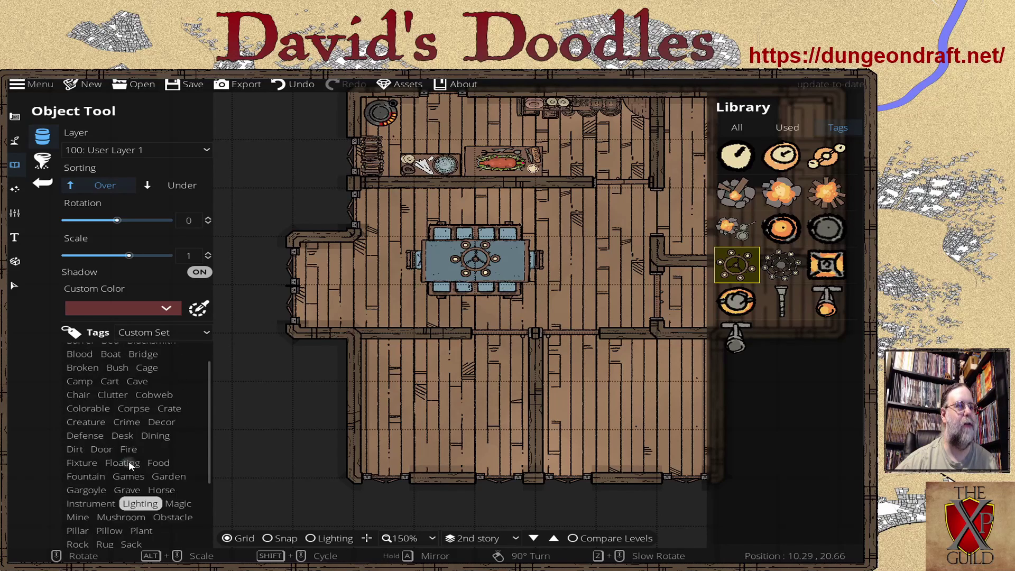
pyautogui.click(186, 332)
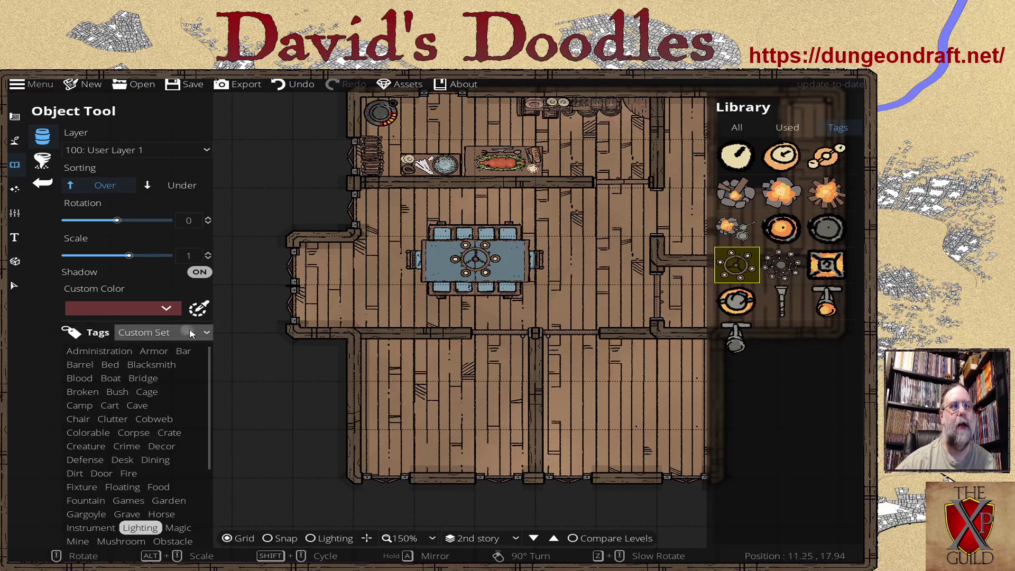
pyautogui.click(208, 333)
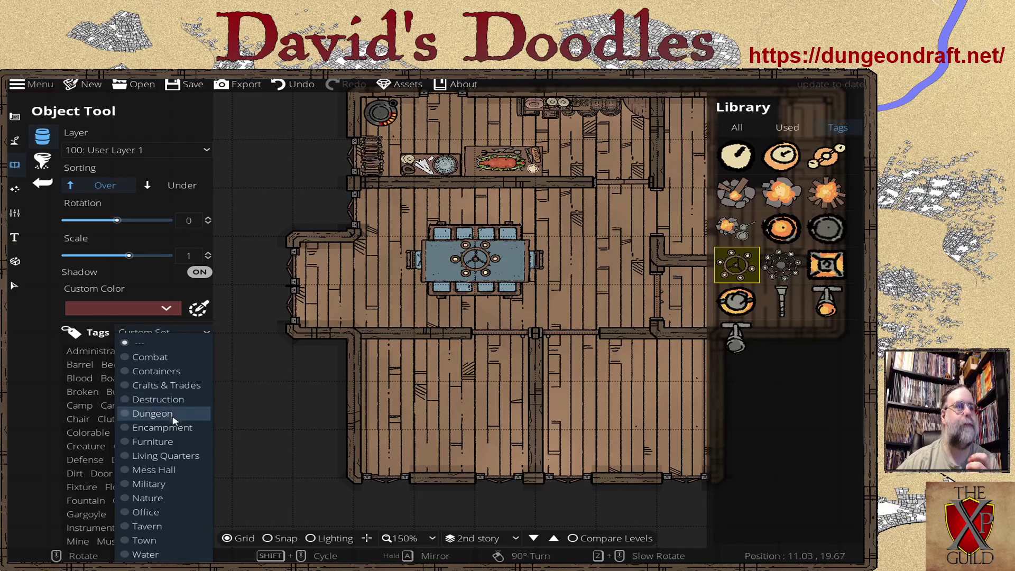
pyautogui.click(126, 390)
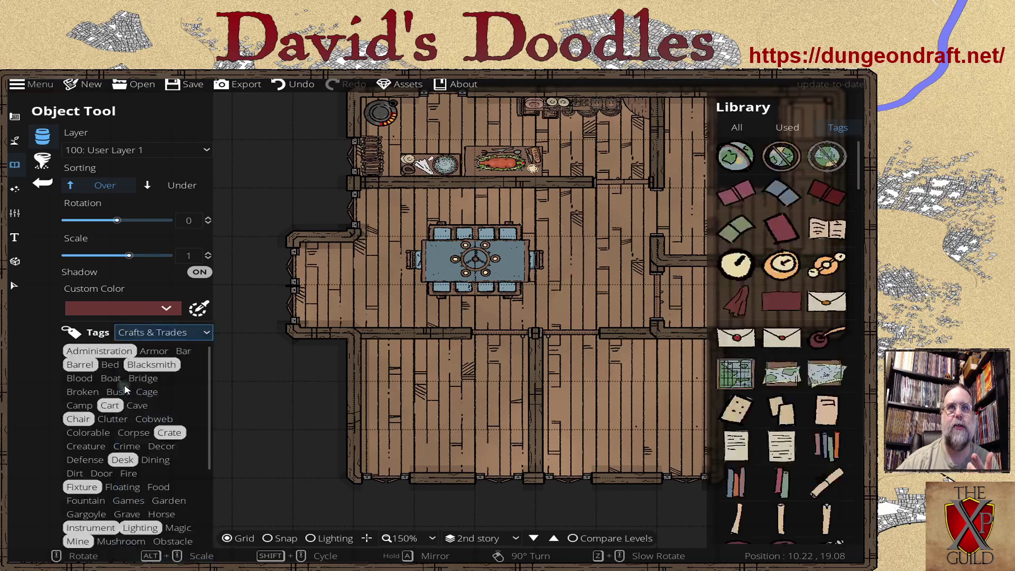
# Step: Look through the Crafts & Trades objects and the full tag list for furnishings that suit the rooms
pyautogui.scroll(-10, 810, 274)
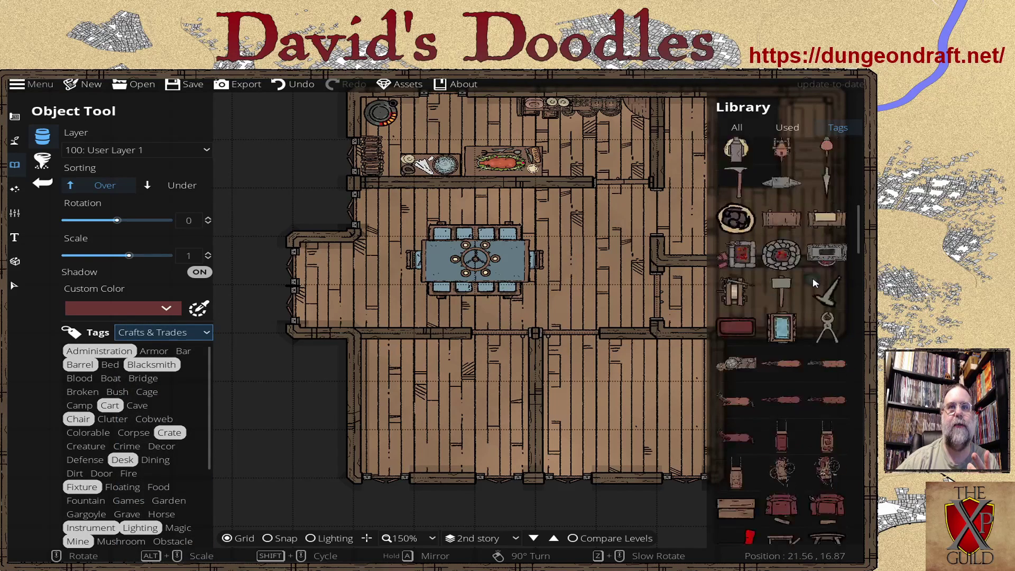
pyautogui.scroll(-10, 812, 283)
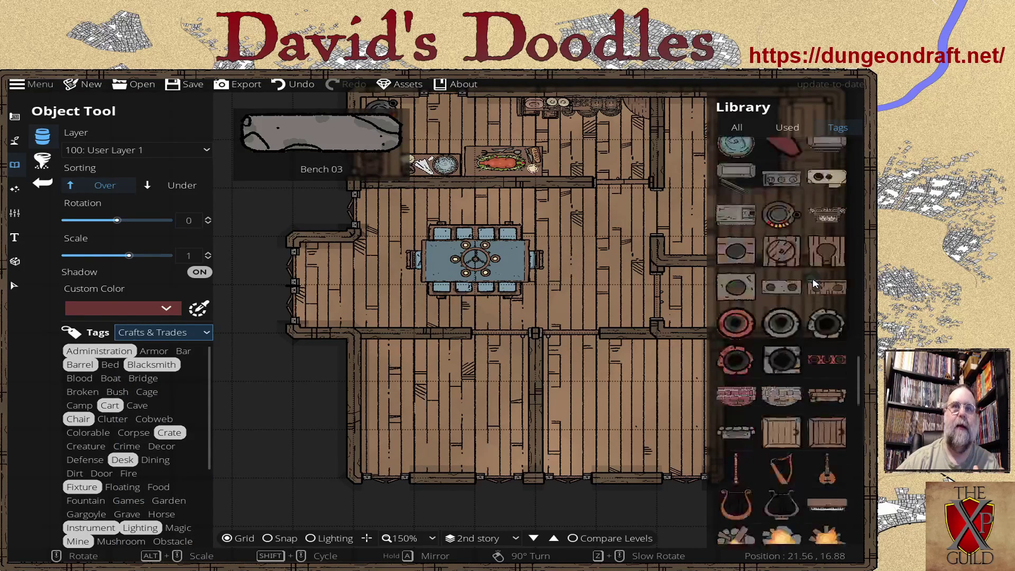
pyautogui.scroll(-8, 814, 283)
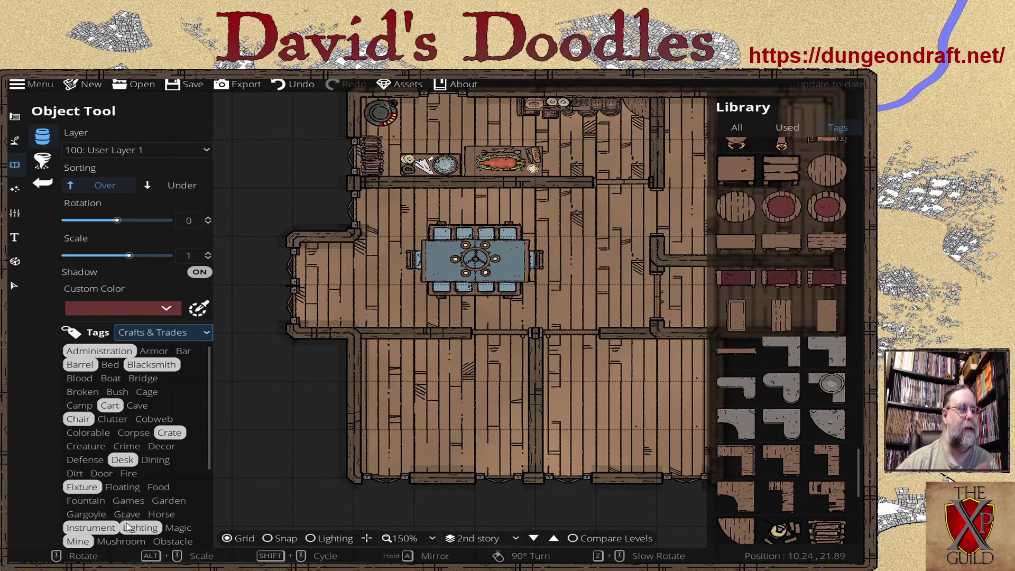
pyautogui.scroll(-3, 122, 487)
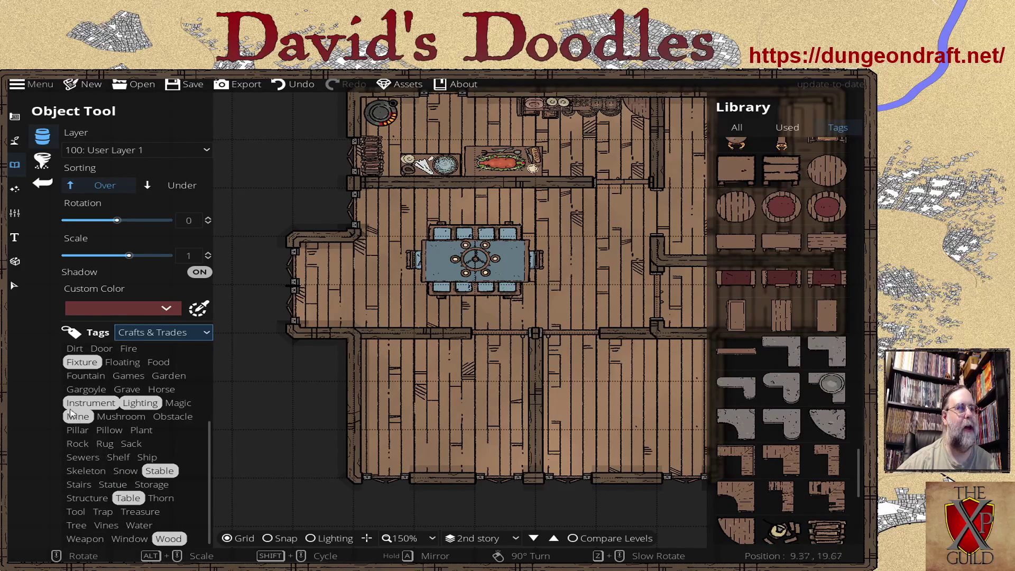
pyautogui.scroll(-1, 152, 445)
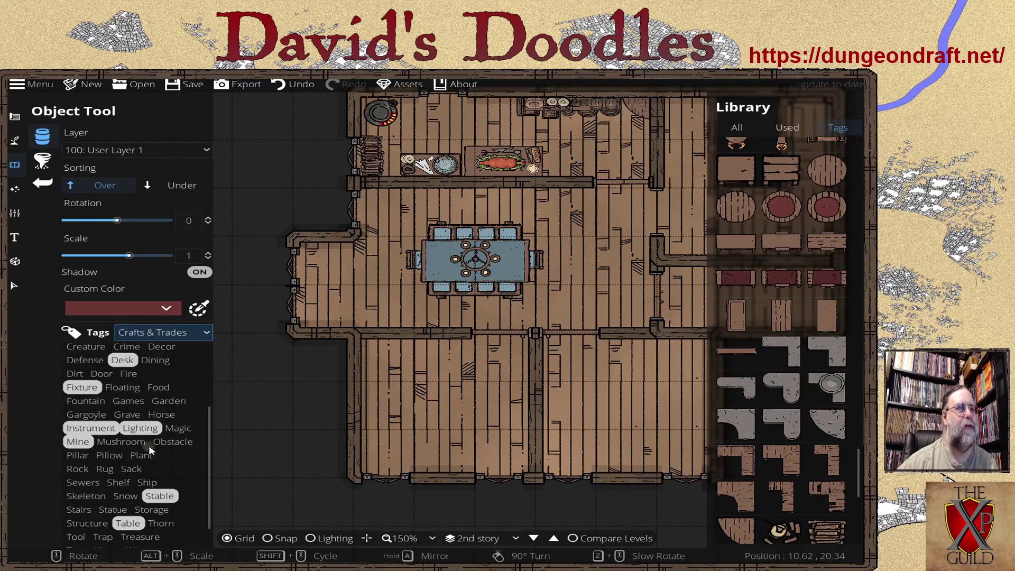
# Step: Clear the Crafts & Trades tag set and view the objects tagged Fire and those tagged Dining
pyautogui.click(202, 333)
pyautogui.click(122, 340)
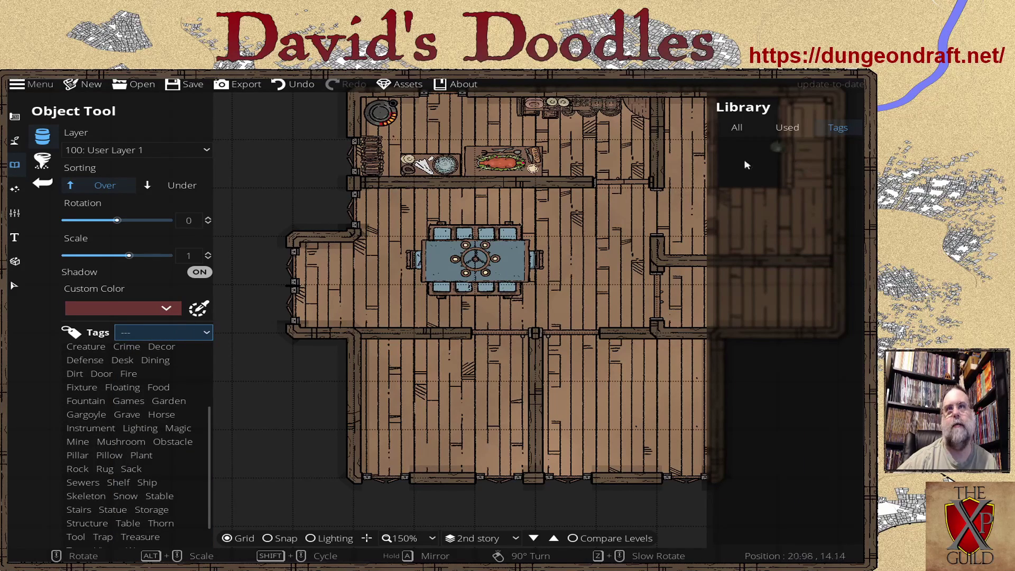
pyautogui.click(187, 336)
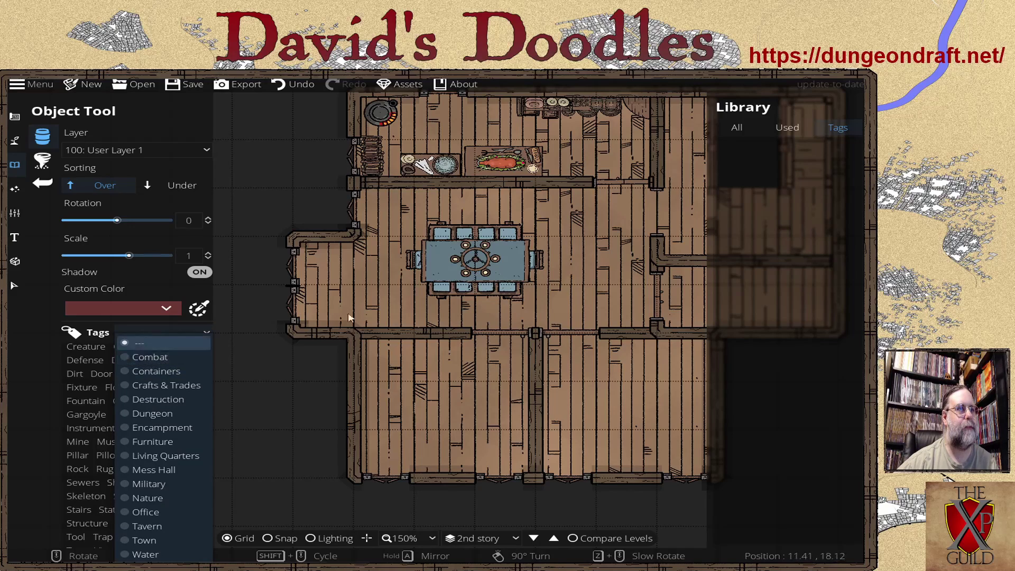
pyautogui.click(206, 336)
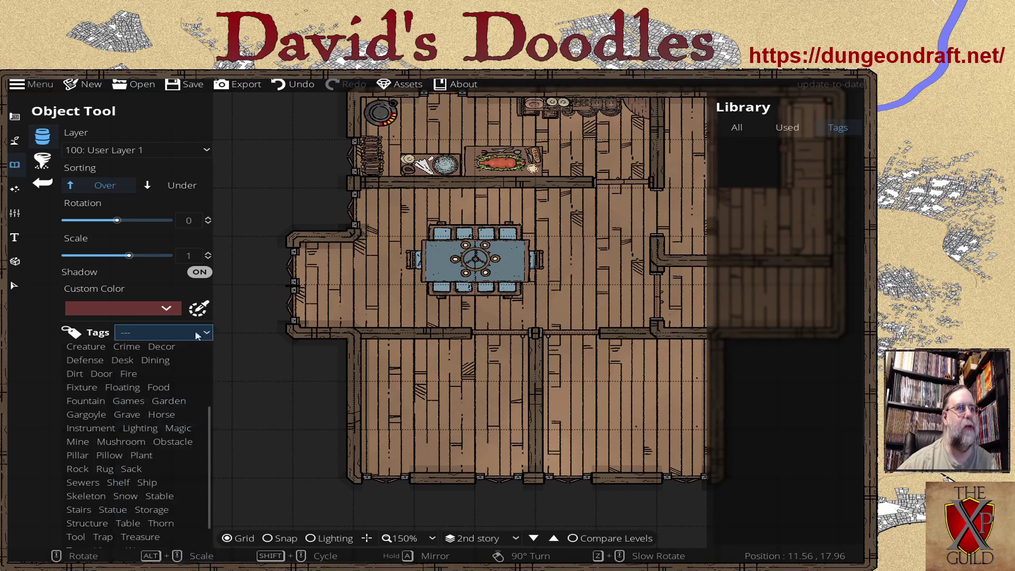
pyautogui.click(134, 375)
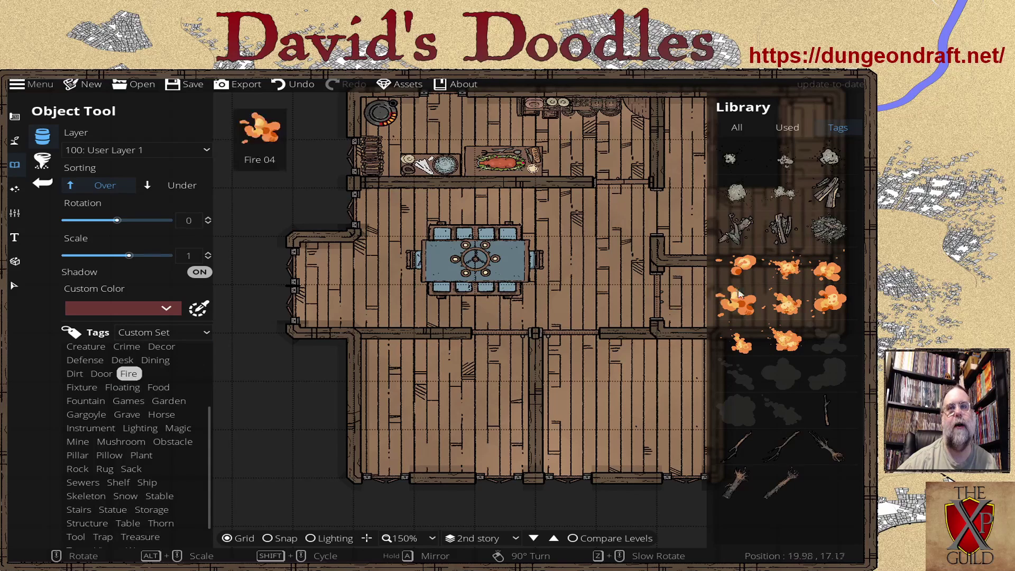
pyautogui.click(166, 365)
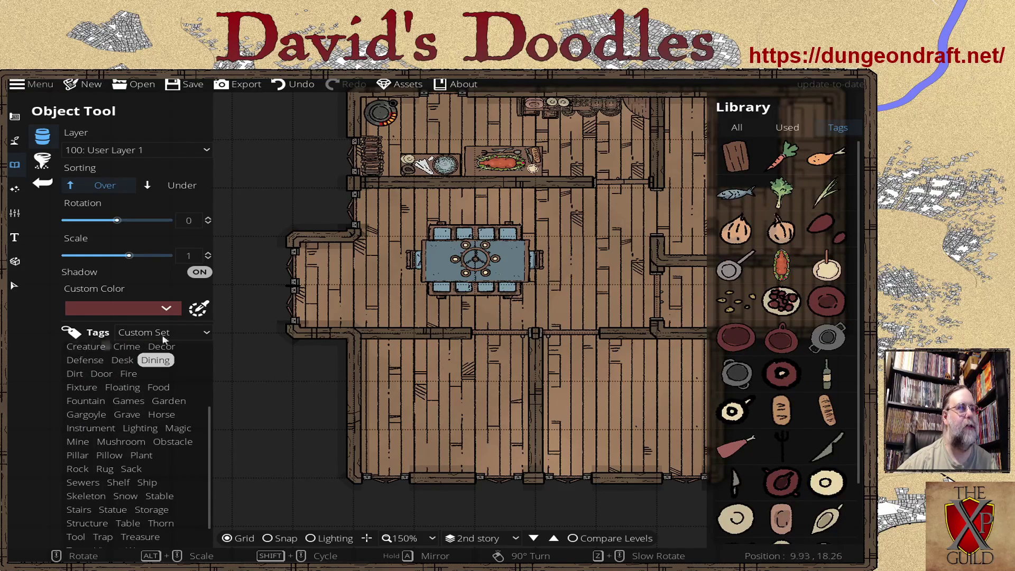
# Step: Look through the complete object library and the objects already used on the map for suitable furnishings
pyautogui.click(738, 128)
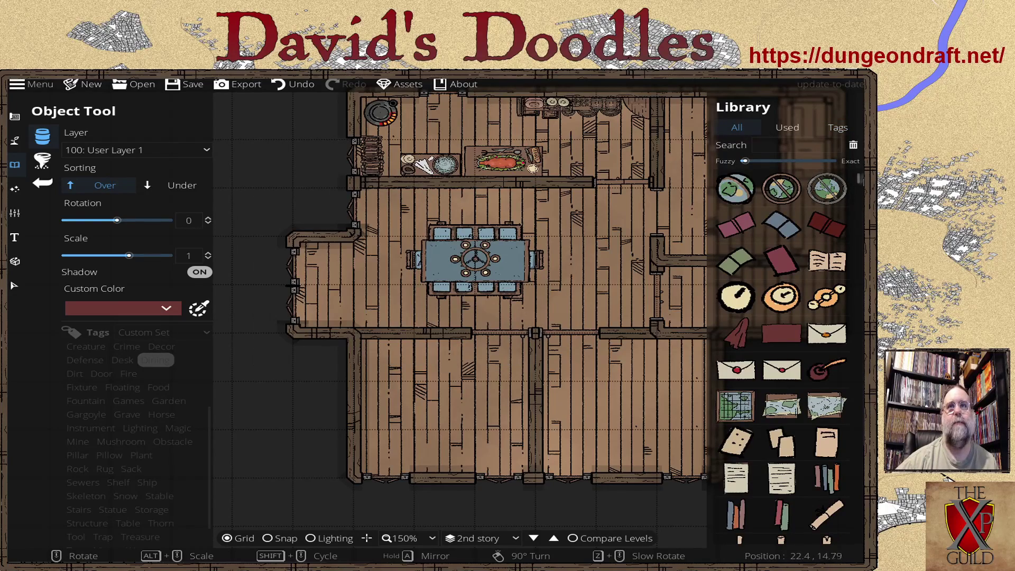
pyautogui.moveTo(858, 181)
pyautogui.mouseDown()
pyautogui.moveTo(854, 548)
pyautogui.moveTo(857, 173)
pyautogui.mouseUp()
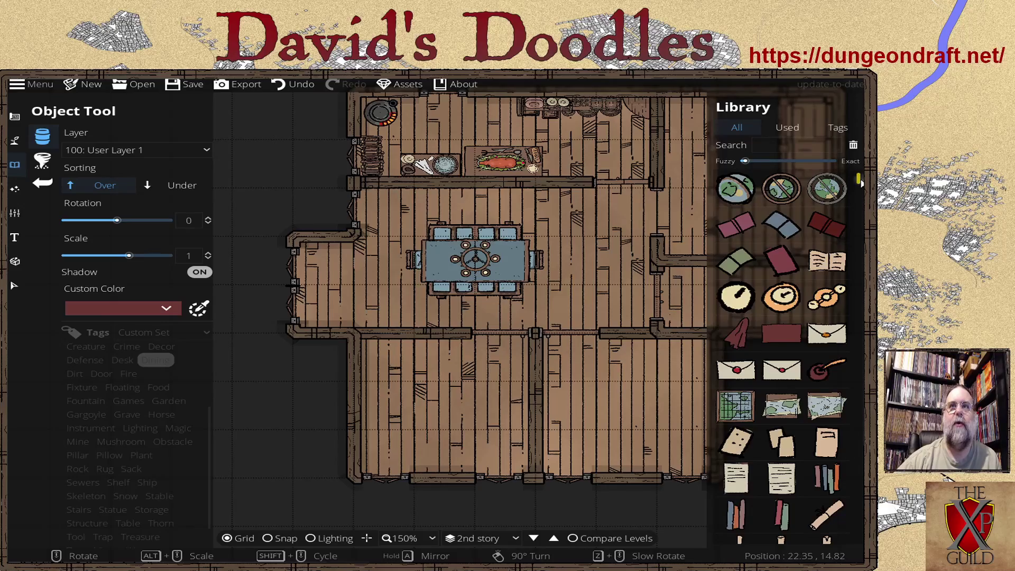
pyautogui.moveTo(859, 180)
pyautogui.mouseDown()
pyautogui.moveTo(840, 286)
pyautogui.moveTo(857, 363)
pyautogui.moveTo(858, 180)
pyautogui.mouseUp()
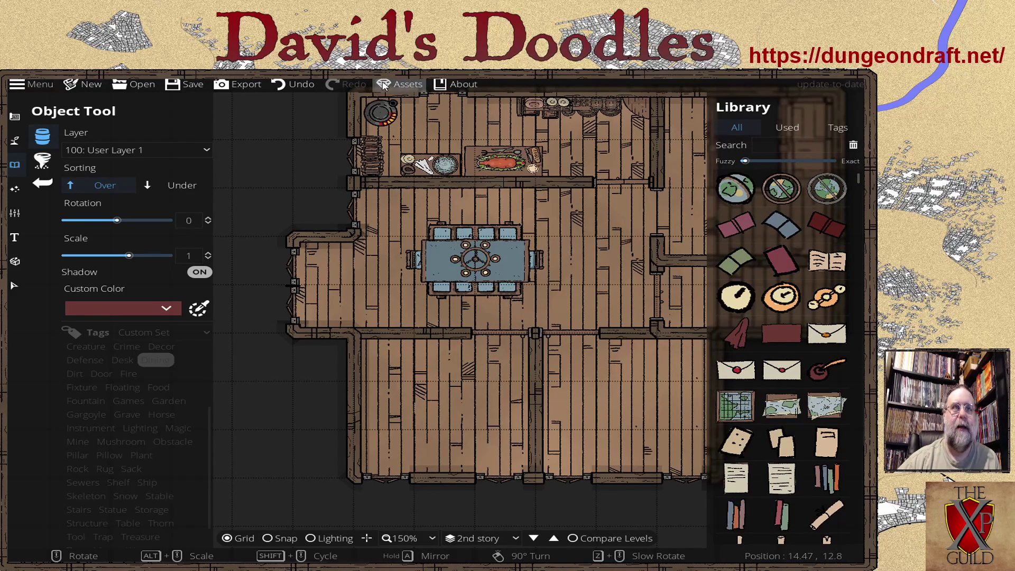
pyautogui.moveTo(743, 312)
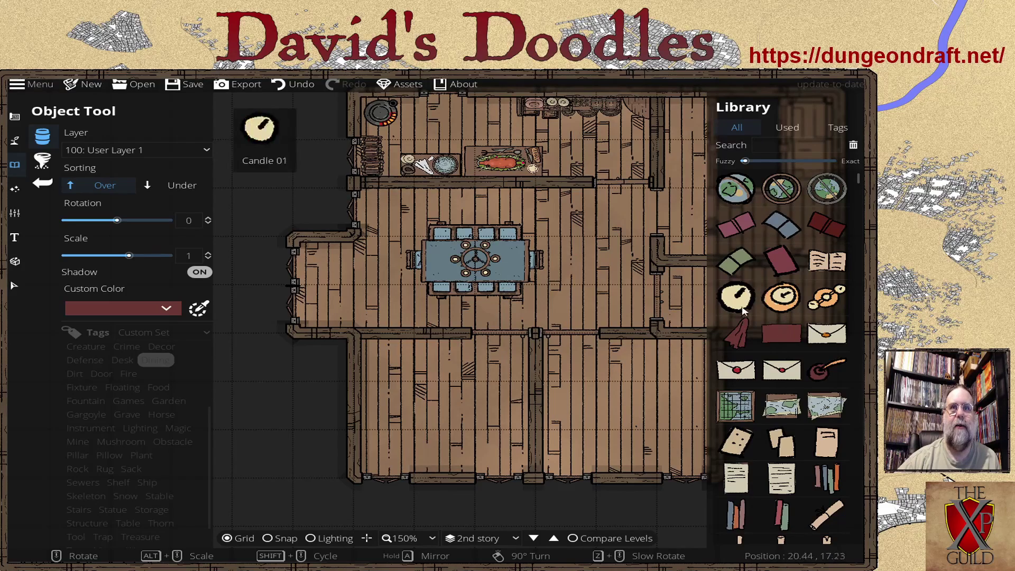
pyautogui.scroll(-10, 743, 312)
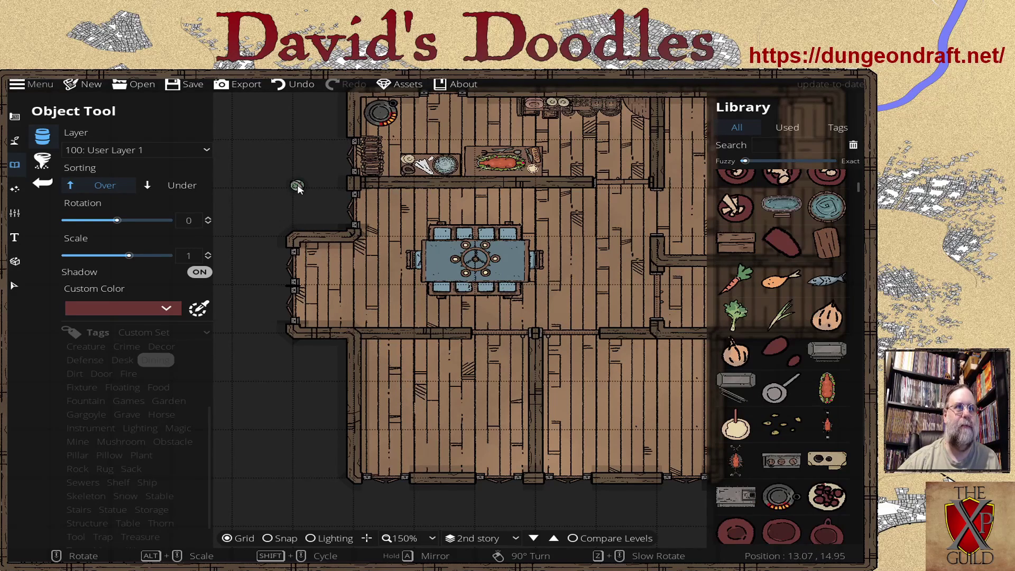
pyautogui.scroll(-1, 280, 201)
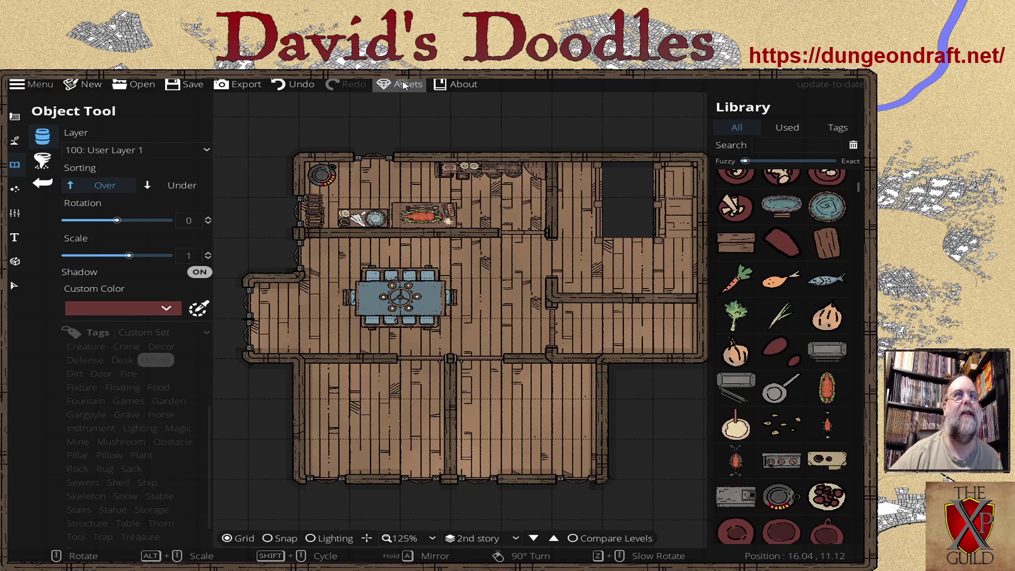
pyautogui.scroll(1, 420, 122)
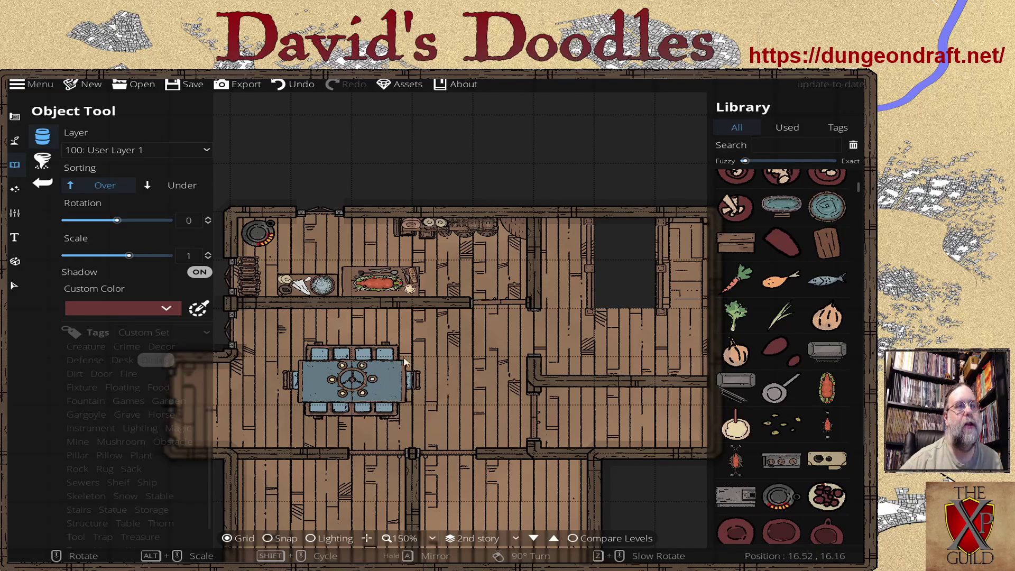
pyautogui.click(786, 129)
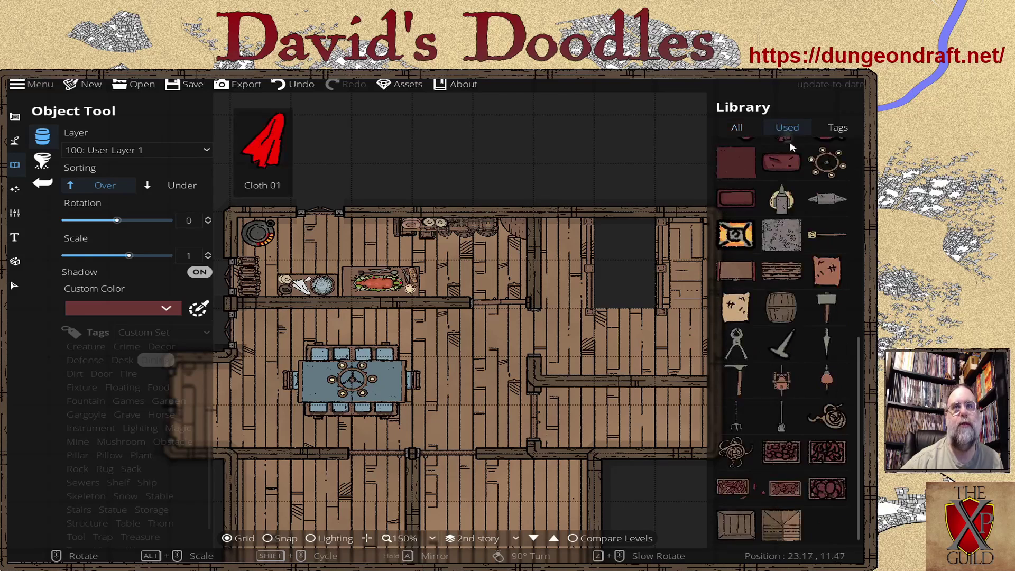
pyautogui.scroll(10, 817, 294)
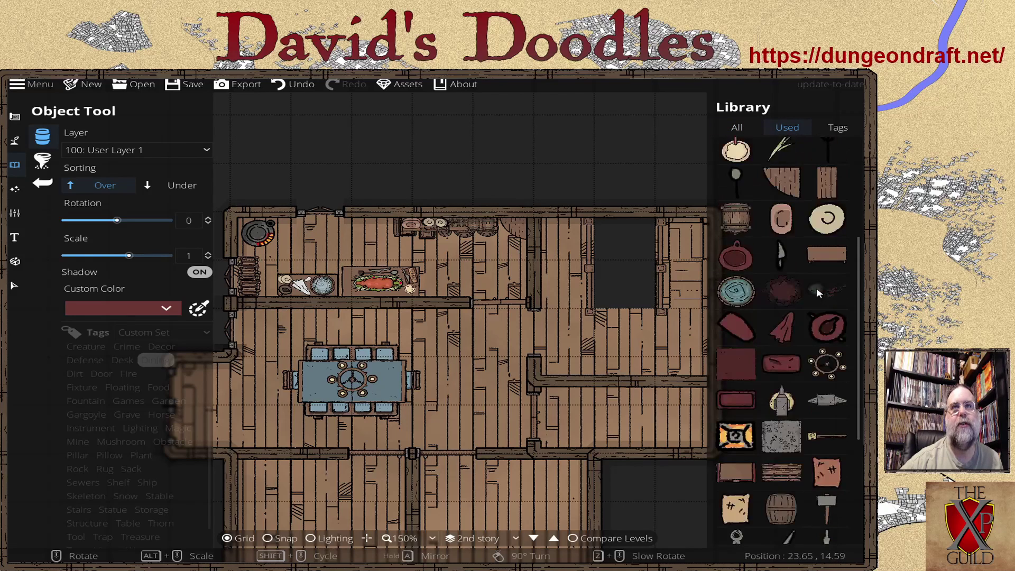
pyautogui.scroll(-3, 817, 294)
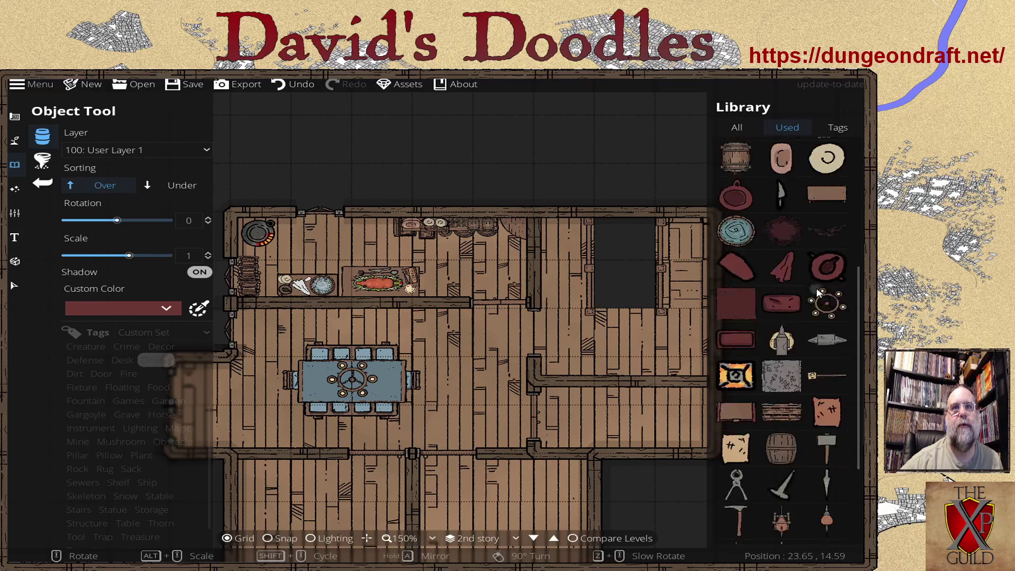
pyautogui.scroll(3, 818, 294)
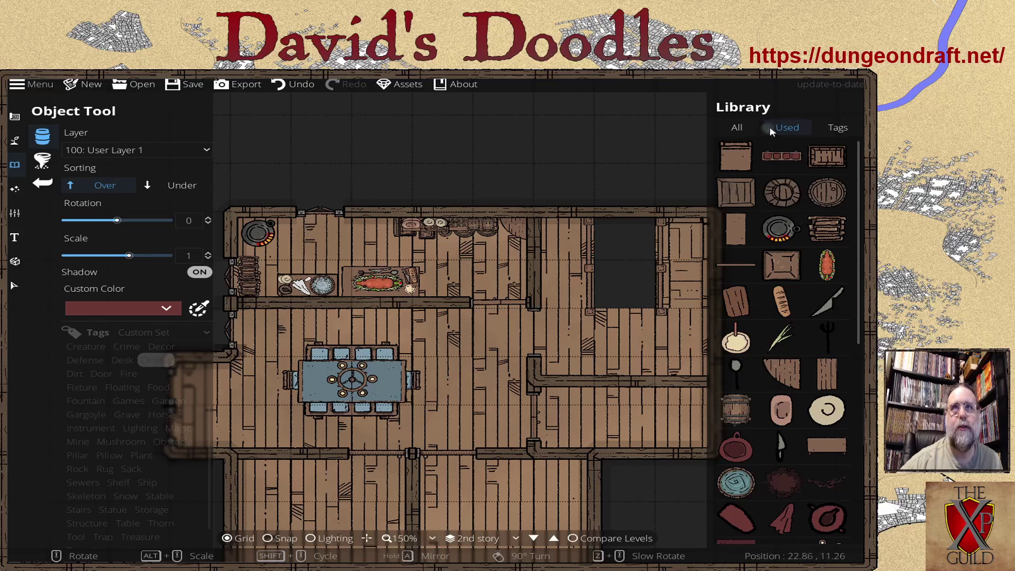
# Step: Filter the object library by the Bed tag alone and bring the two southern rooms into view
pyautogui.click(834, 134)
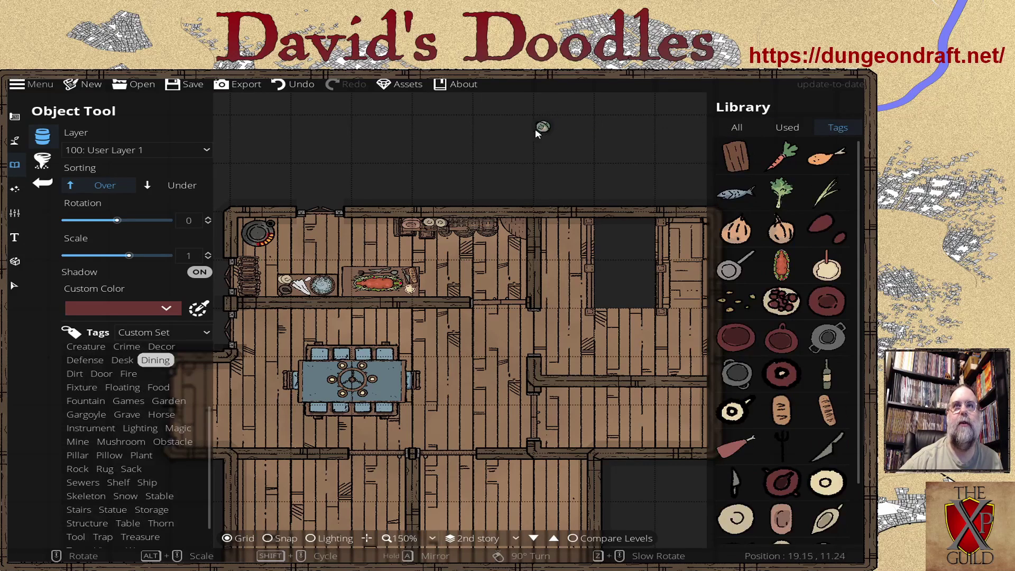
pyautogui.scroll(-2, 100, 419)
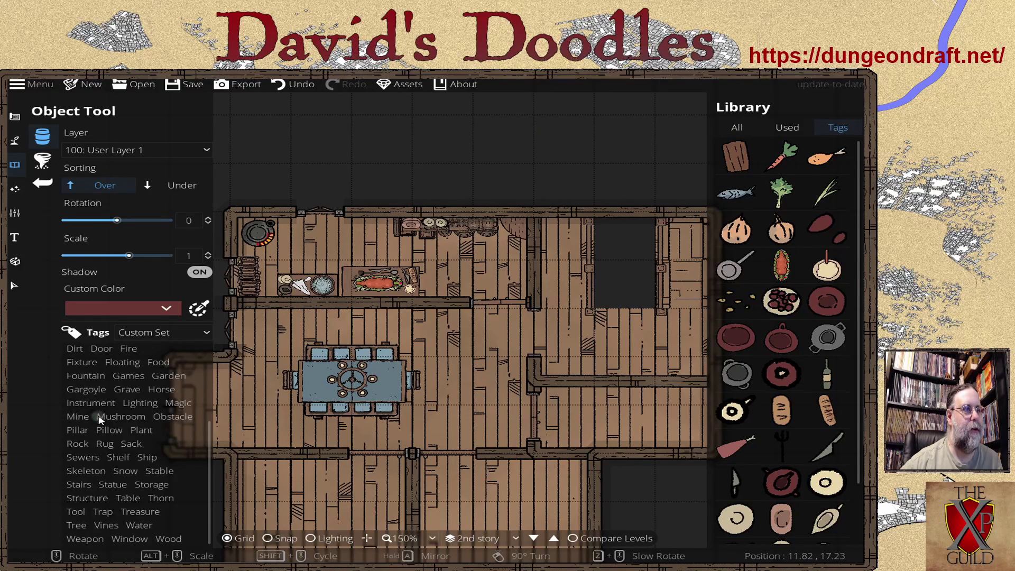
pyautogui.scroll(3, 89, 423)
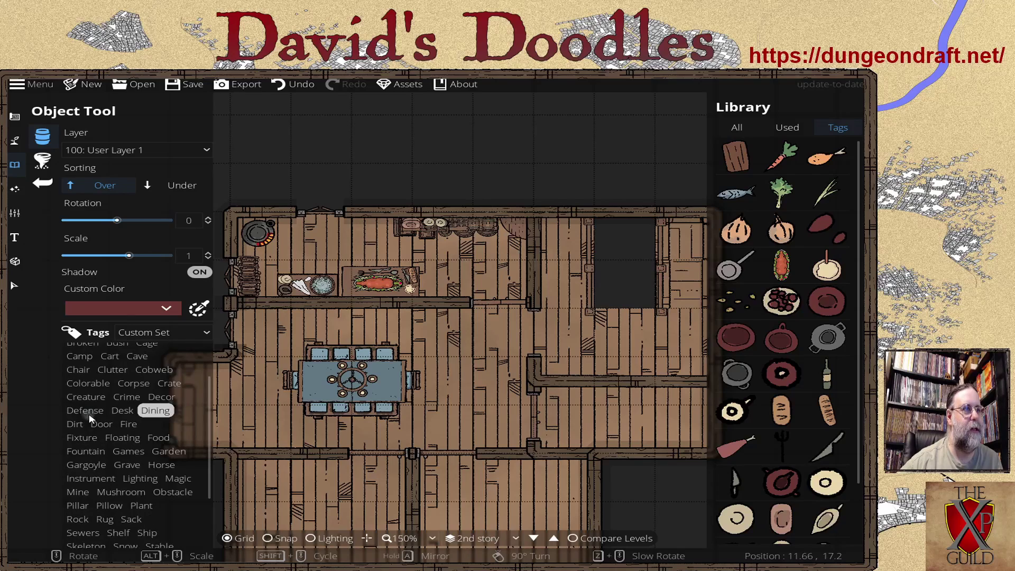
pyautogui.scroll(2, 102, 402)
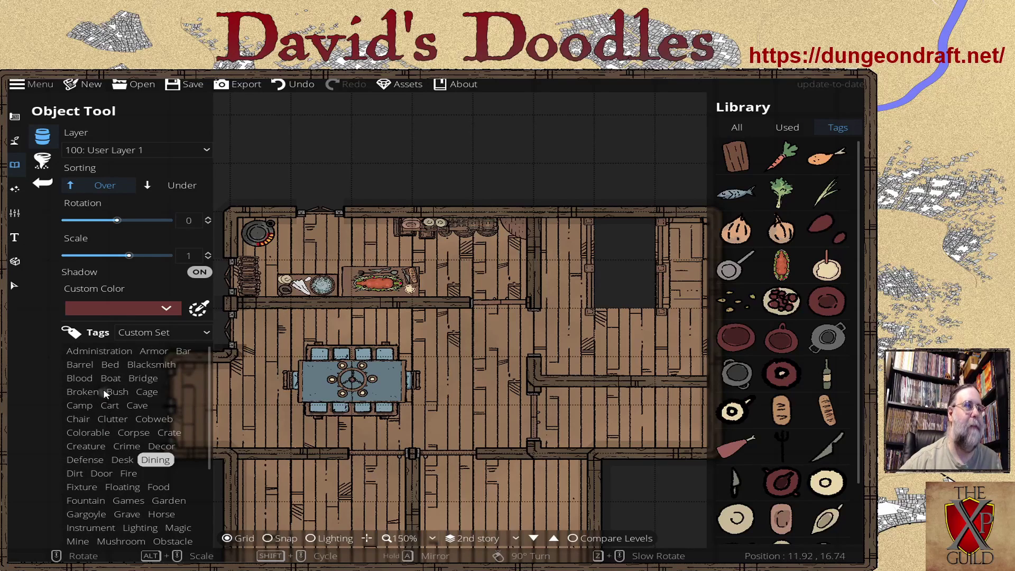
pyautogui.click(110, 365)
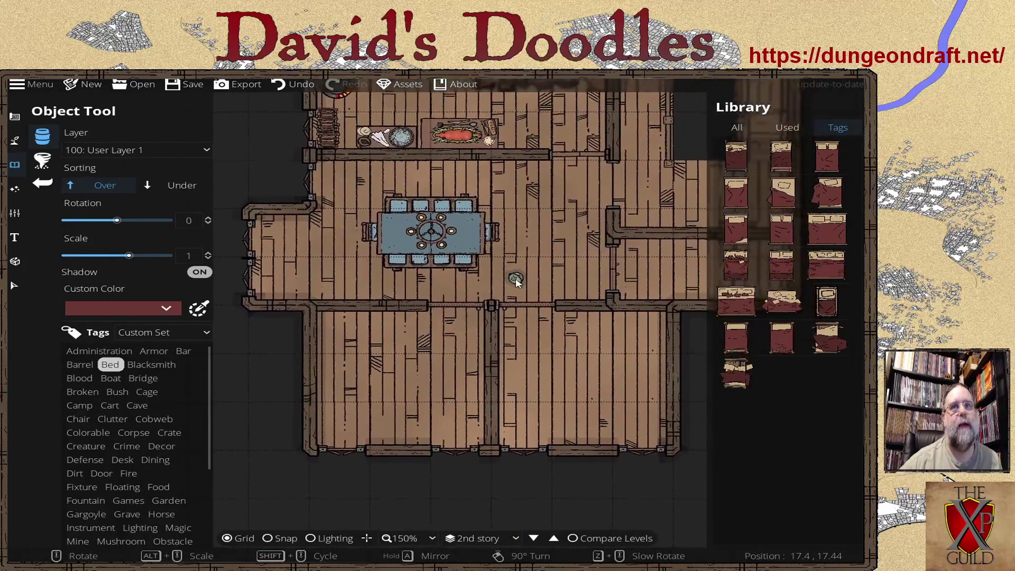
pyautogui.scroll(2, 120, 437)
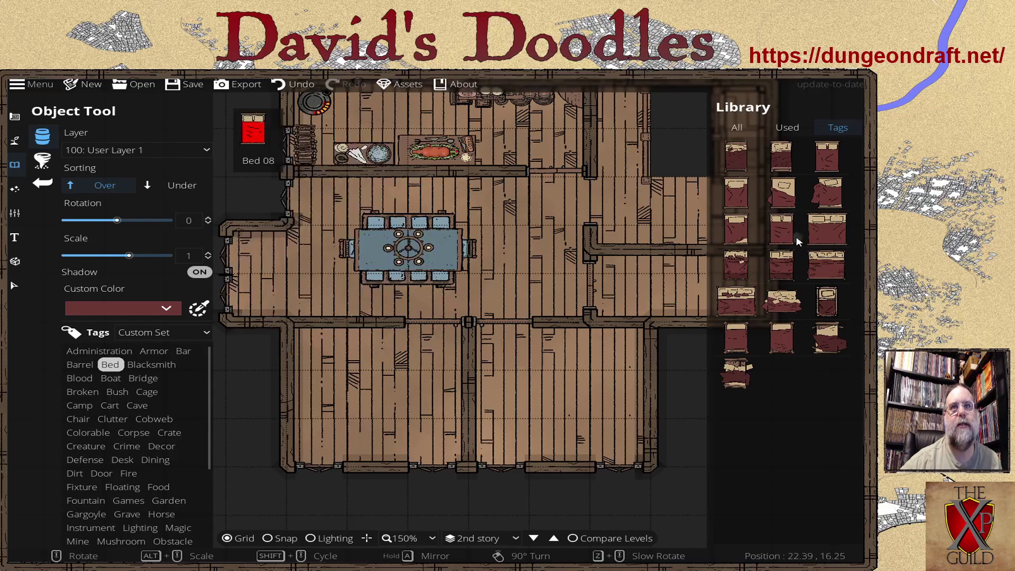
# Step: Set the custom color of the bed objects to the white palette swatch
pyautogui.click(155, 306)
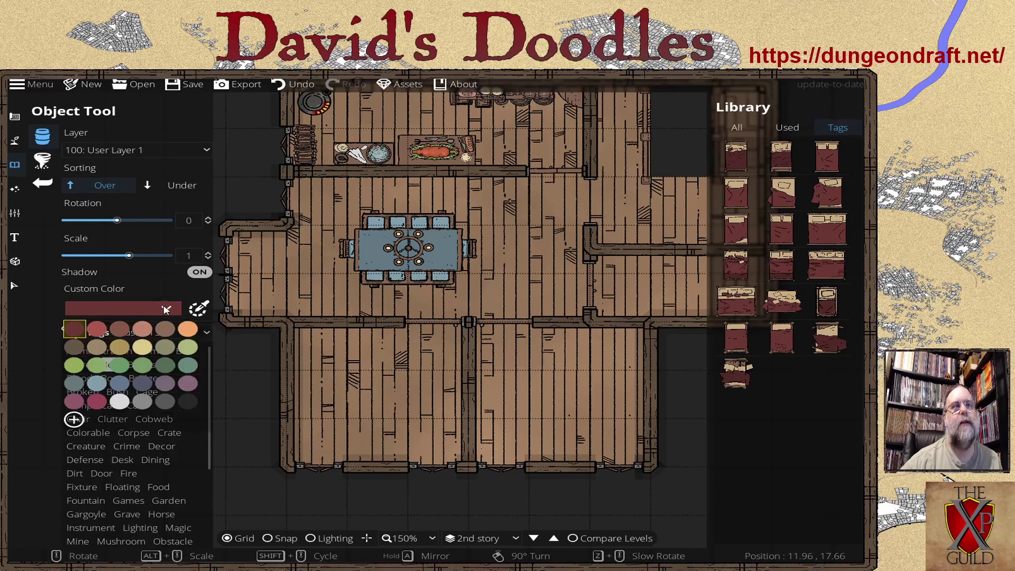
pyautogui.click(73, 329)
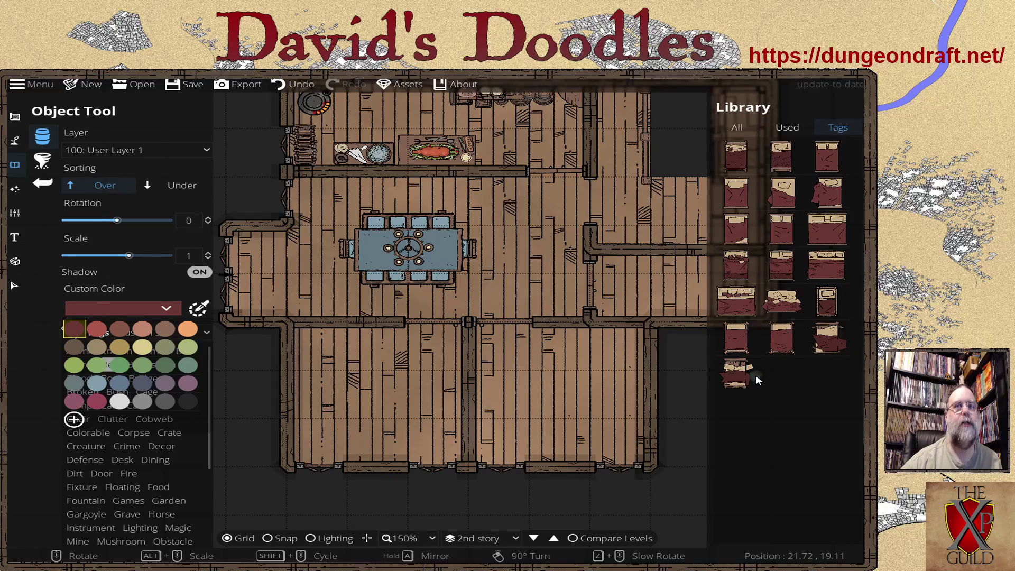
pyautogui.click(119, 403)
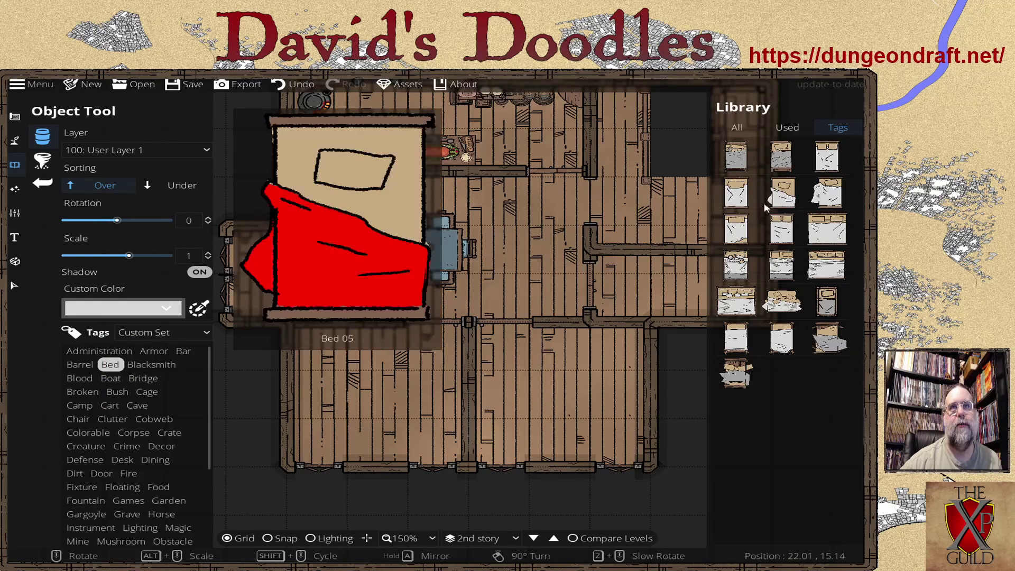
# Step: Try a green custom color on the beds and return to the white palette swatch
pyautogui.click(169, 311)
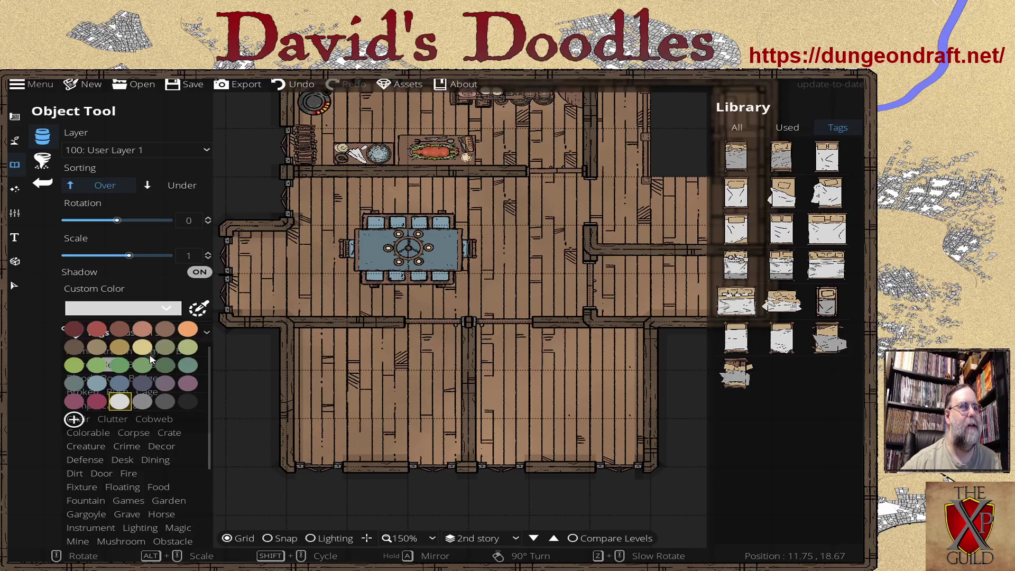
pyautogui.click(142, 365)
pyautogui.click(154, 311)
pyautogui.click(120, 402)
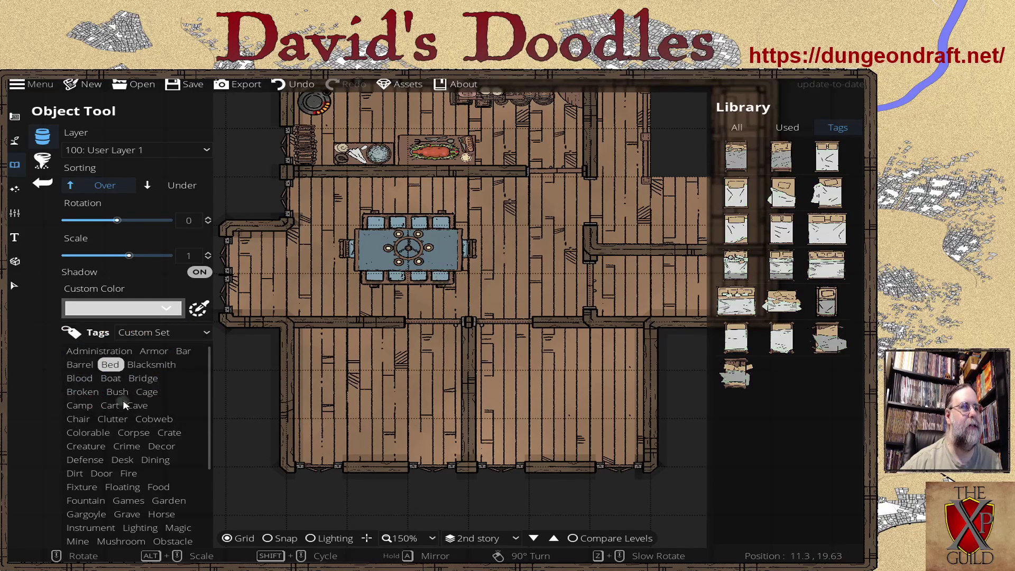
# Step: Edit the white swatch's color values to make the beds' custom color pure white, ffffff
pyautogui.click(164, 309)
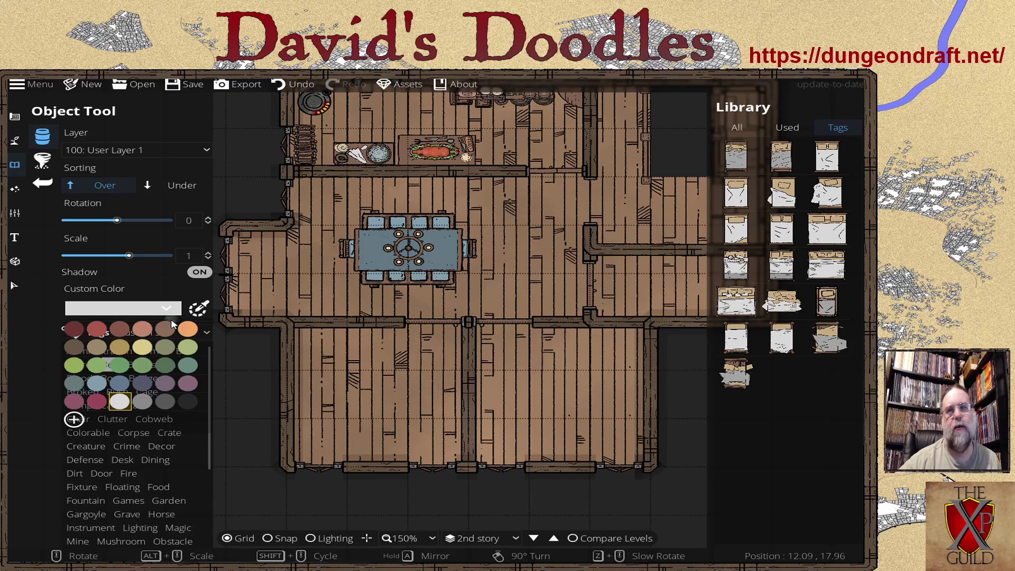
pyautogui.click(198, 309)
pyautogui.click(198, 308)
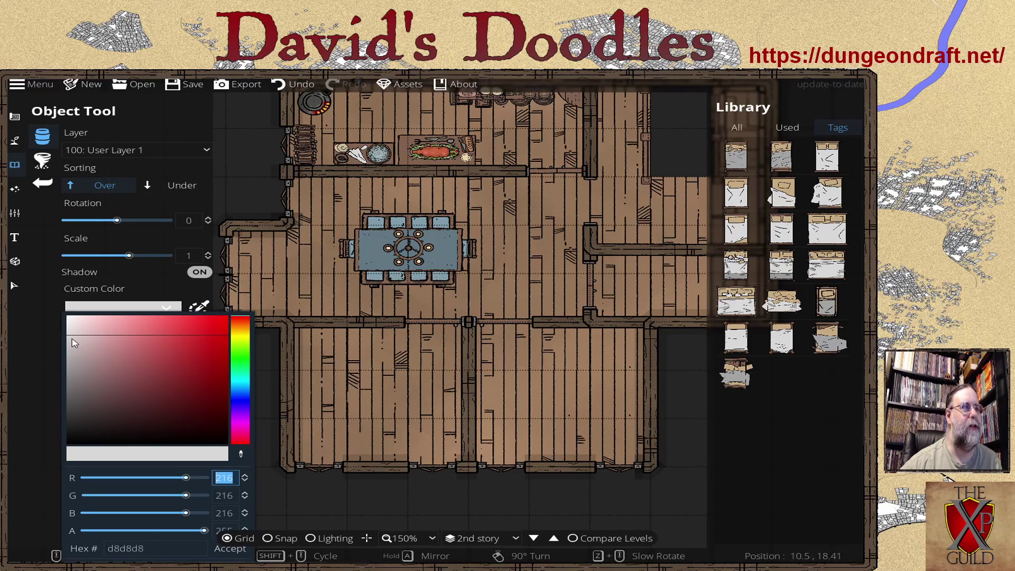
pyautogui.moveTo(74, 343); pyautogui.dragTo(104, 306)
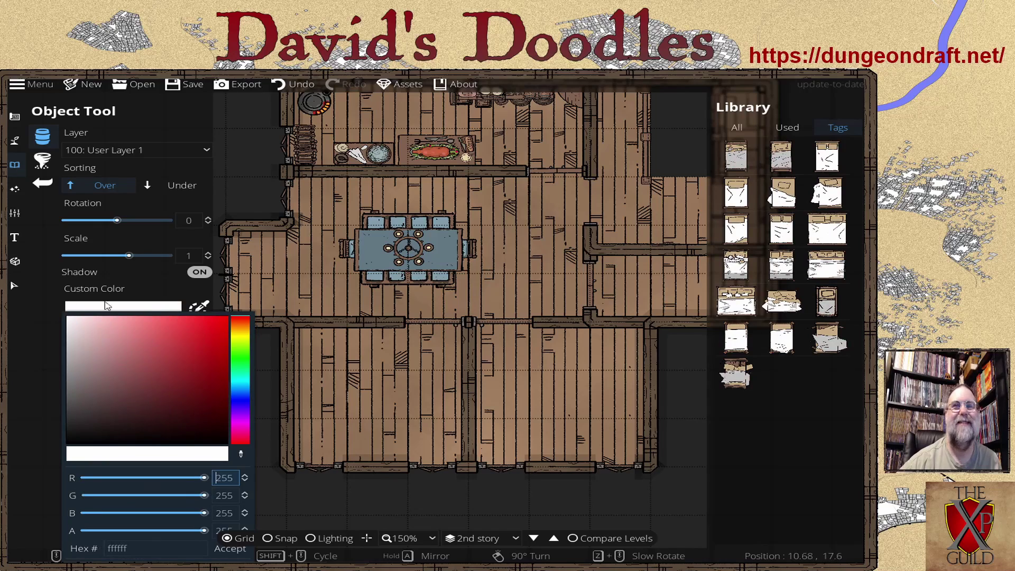
# Step: Close the custom color editor, choose the wide double bed with flat white covers, turn its shadow off and rotate it to -90
pyautogui.click(199, 306)
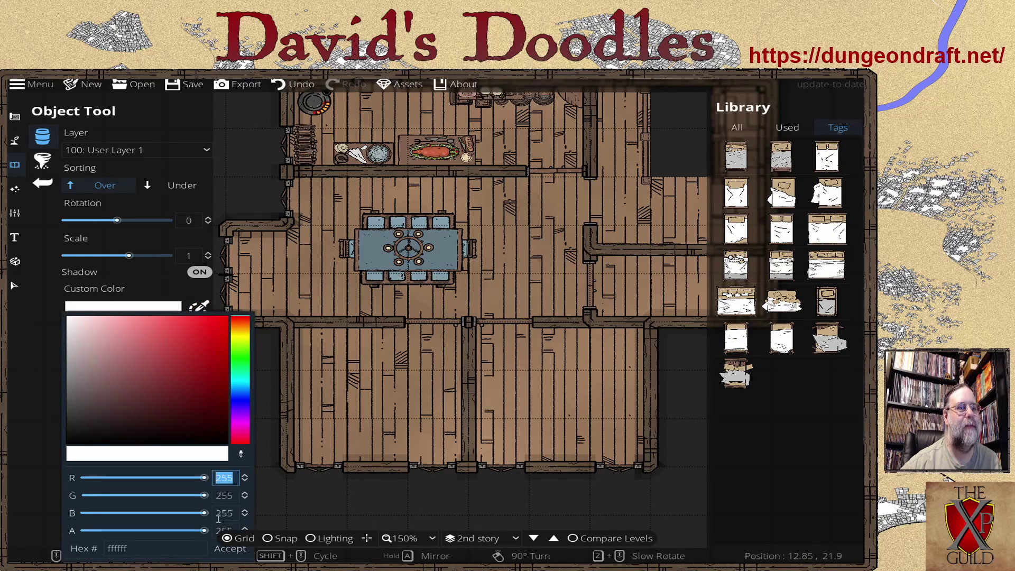
pyautogui.click(228, 548)
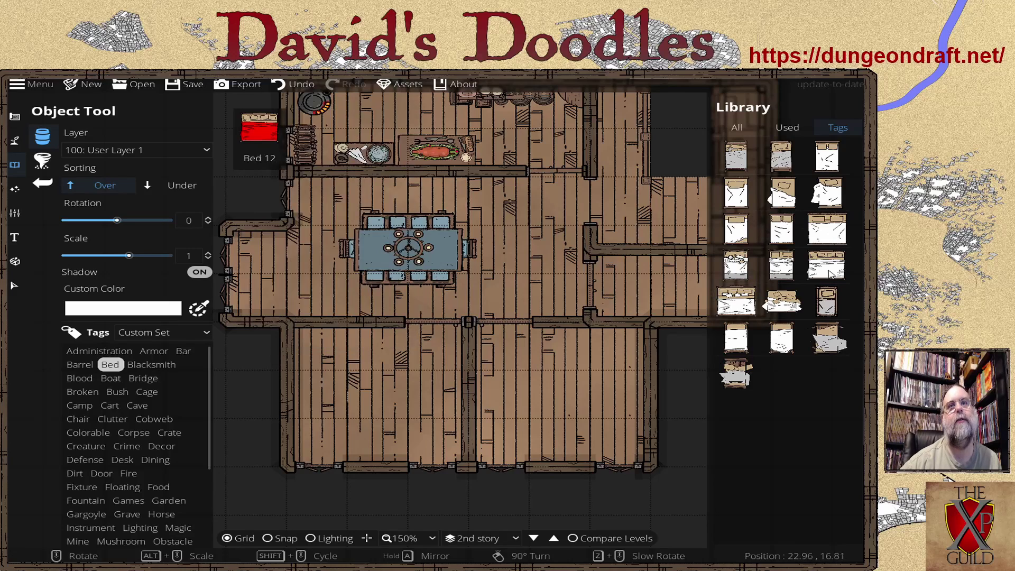
pyautogui.click(828, 229)
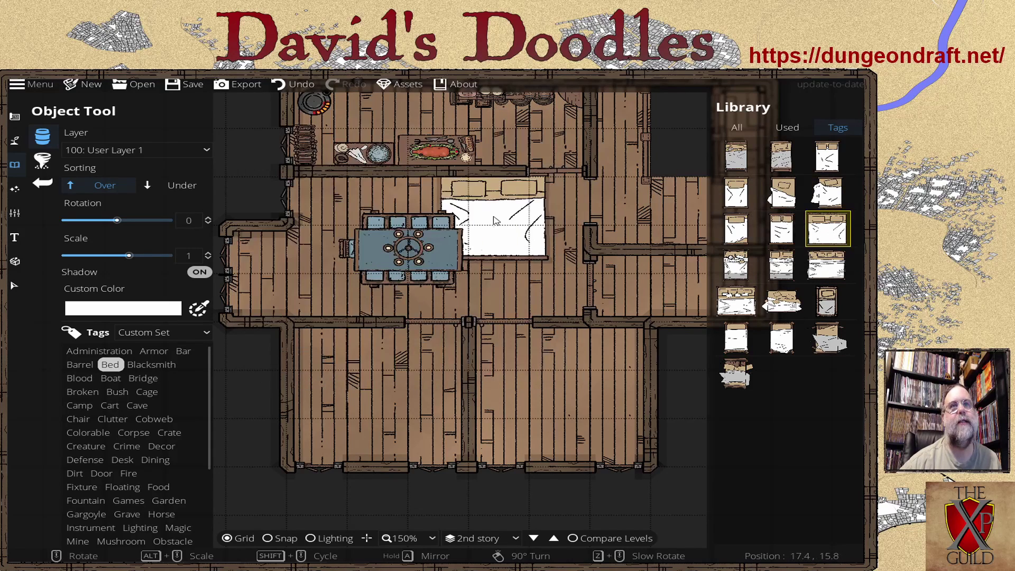
pyautogui.click(521, 259)
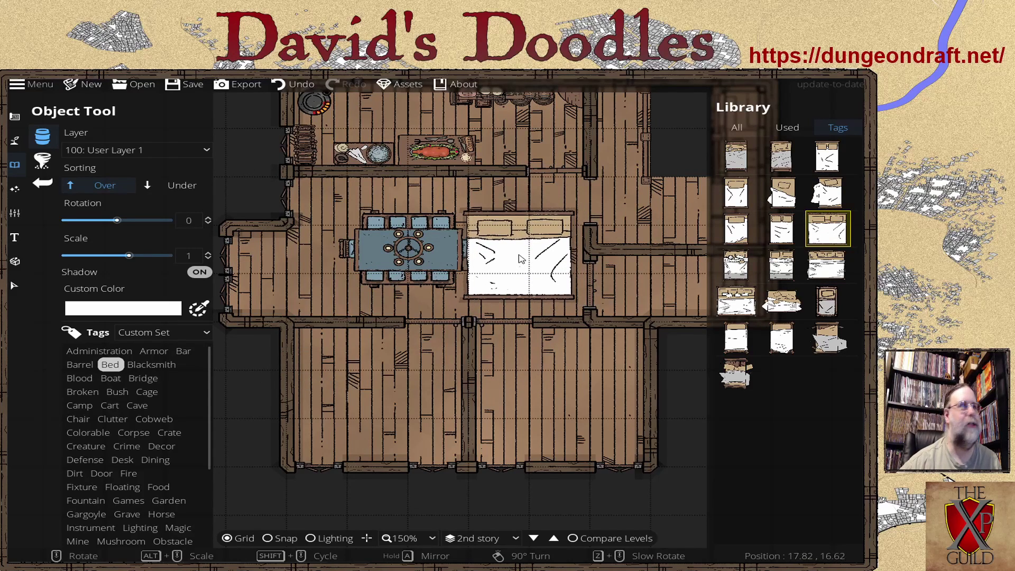
pyautogui.scroll(-4, 521, 259)
pyautogui.click(199, 272)
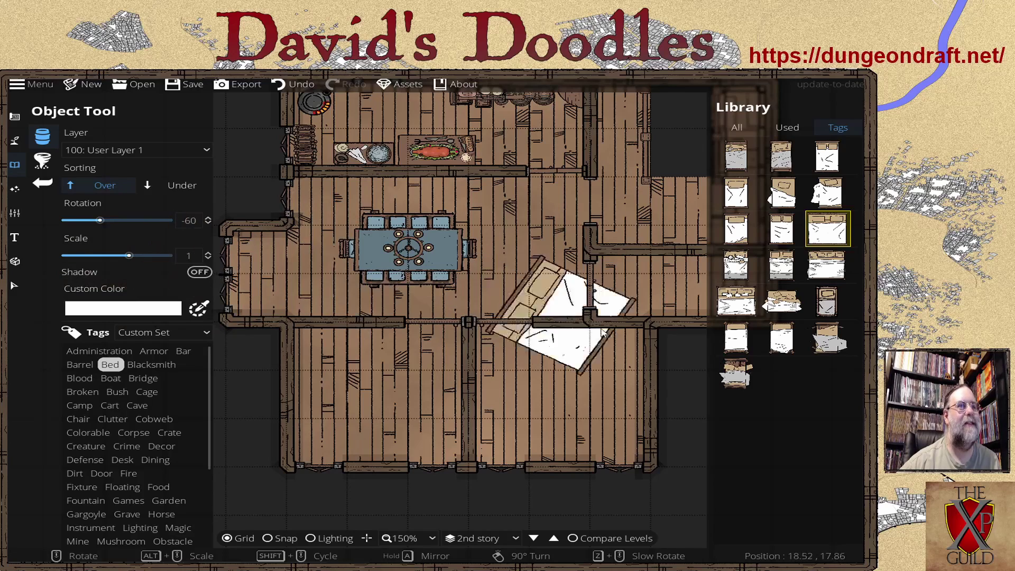
pyautogui.scroll(-2, 562, 402)
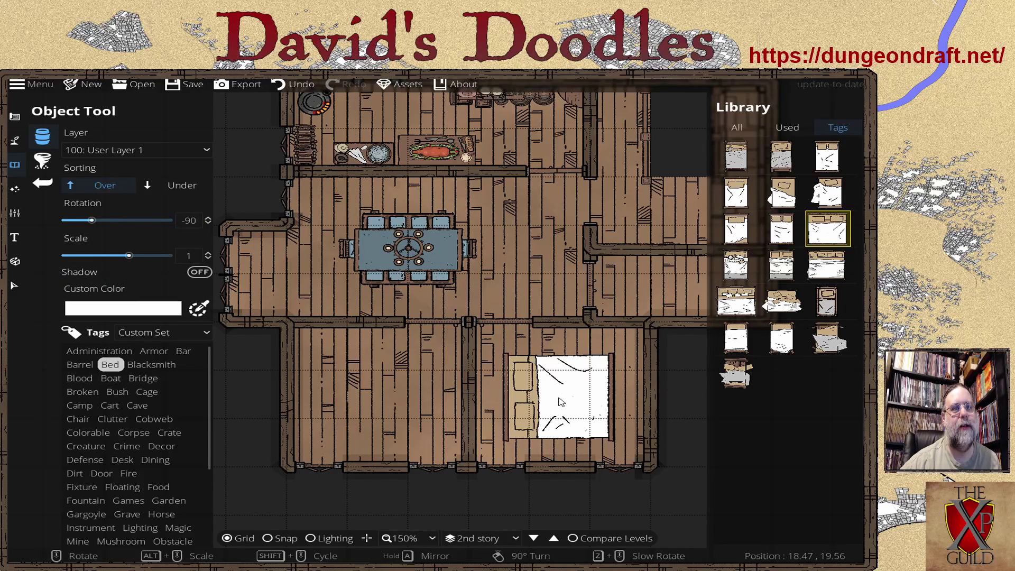
pyautogui.press('s')
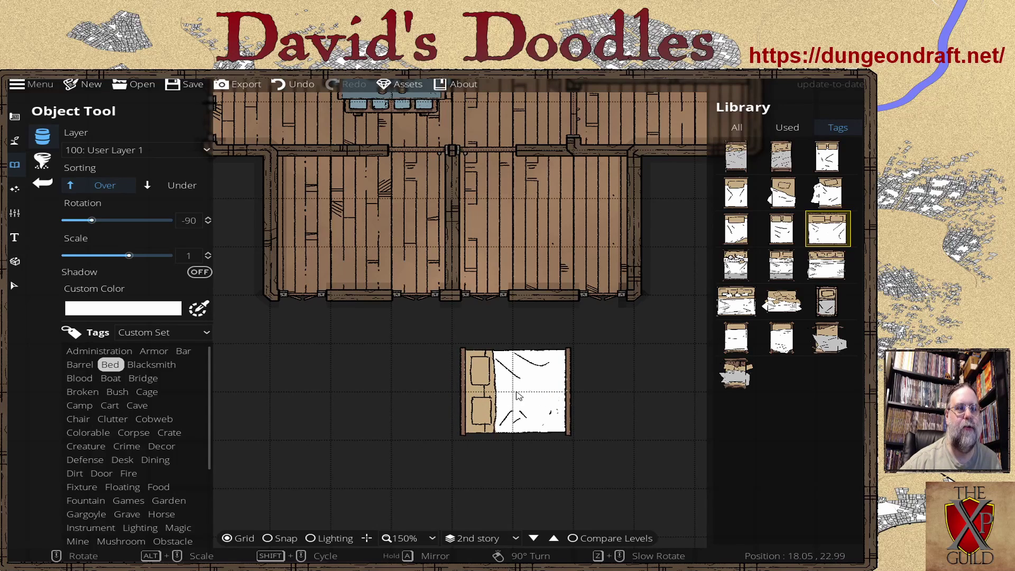
# Step: Try scales between 0.7 and 1.1 for the double bed against the empty grid squares south of the building
pyautogui.keyDown('alt'); pyautogui.scroll(-2, 518, 396); pyautogui.keyUp('alt')
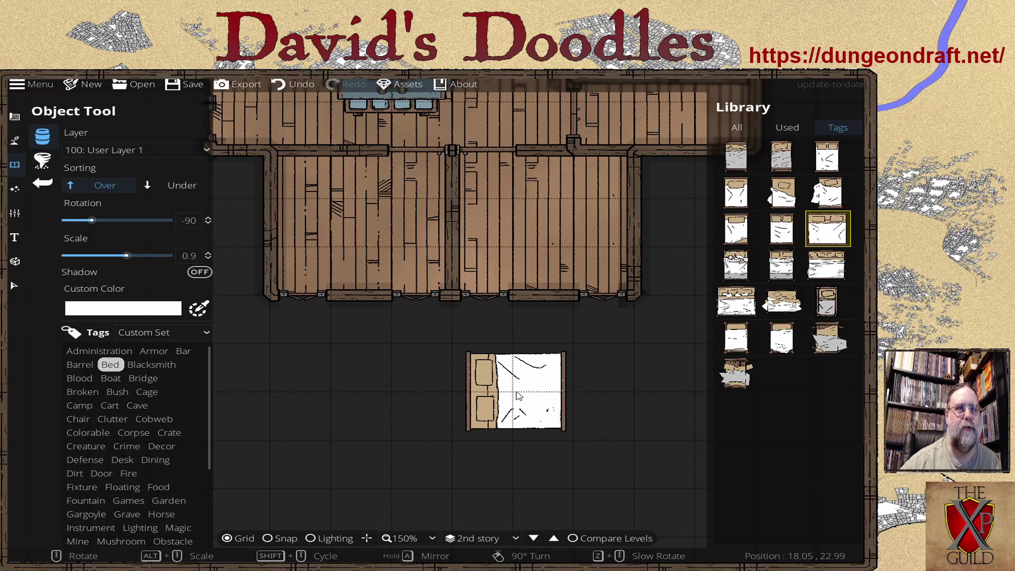
pyautogui.keyDown('alt'); pyautogui.scroll(-2, 507, 383); pyautogui.keyUp('alt')
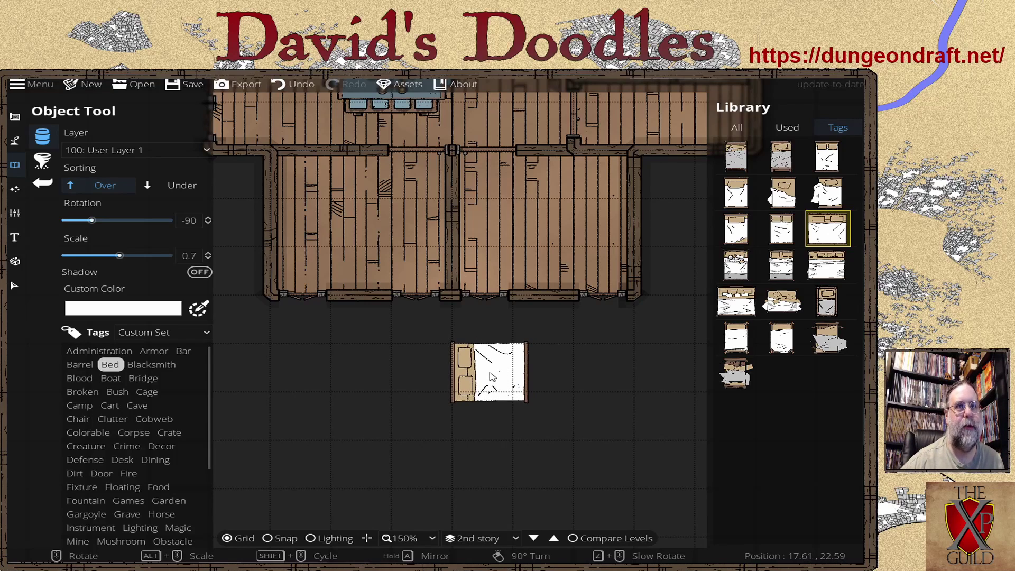
pyautogui.keyDown('alt'); pyautogui.scroll(1, 491, 377); pyautogui.keyUp('alt')
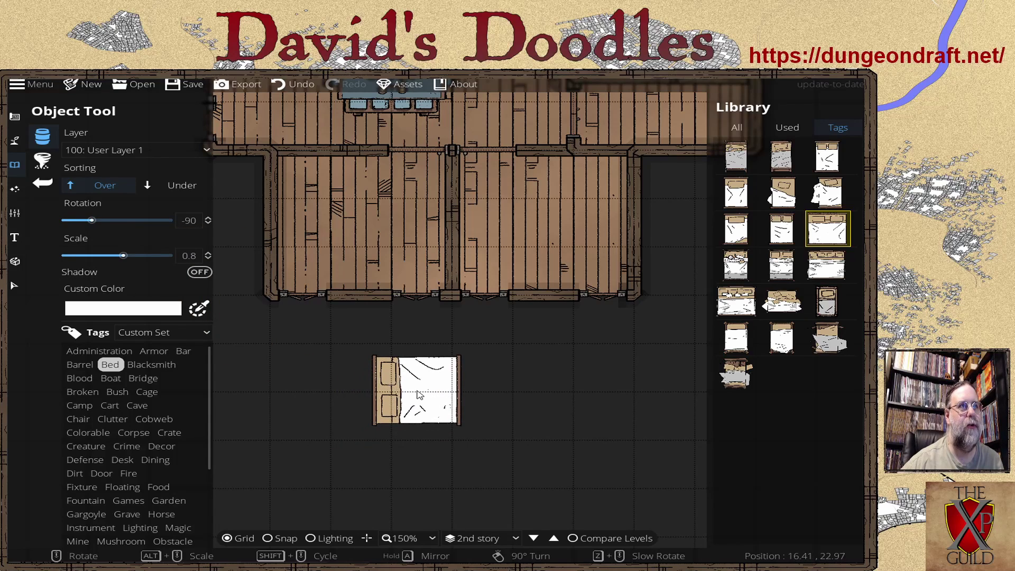
pyautogui.scroll(1, 418, 395)
pyautogui.scroll(2, 419, 395)
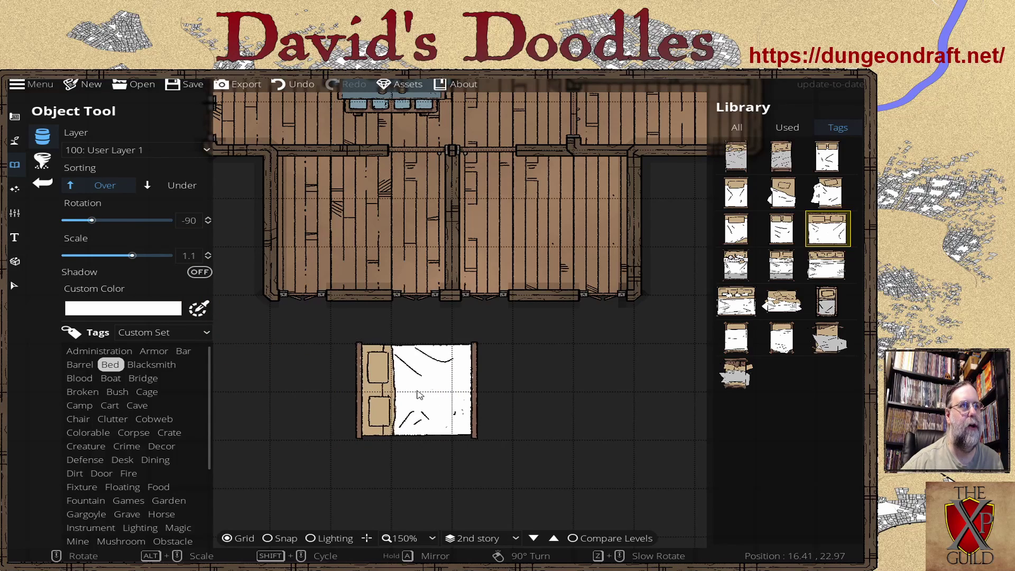
pyautogui.scroll(-2, 418, 396)
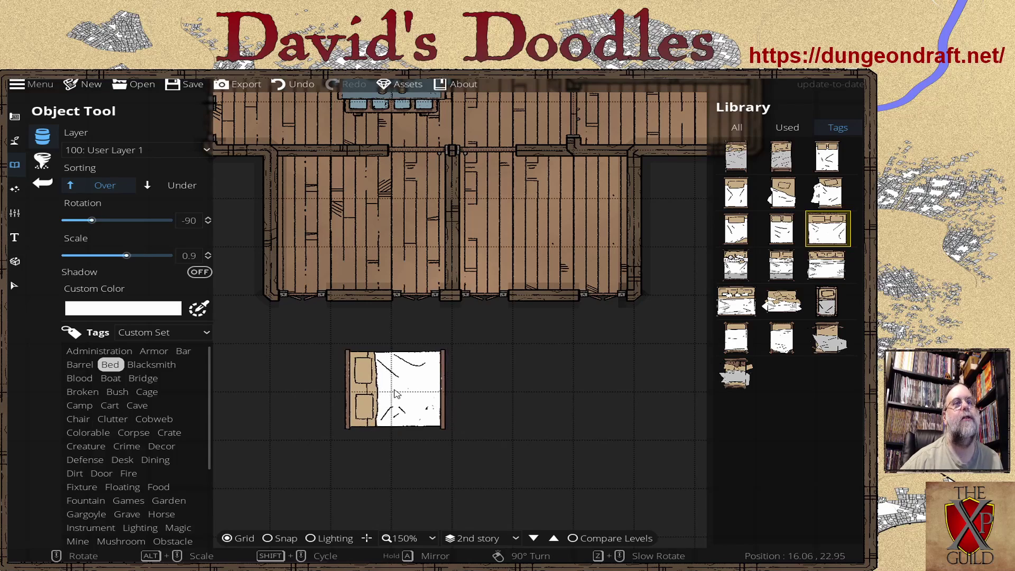
pyautogui.scroll(-1, 388, 392)
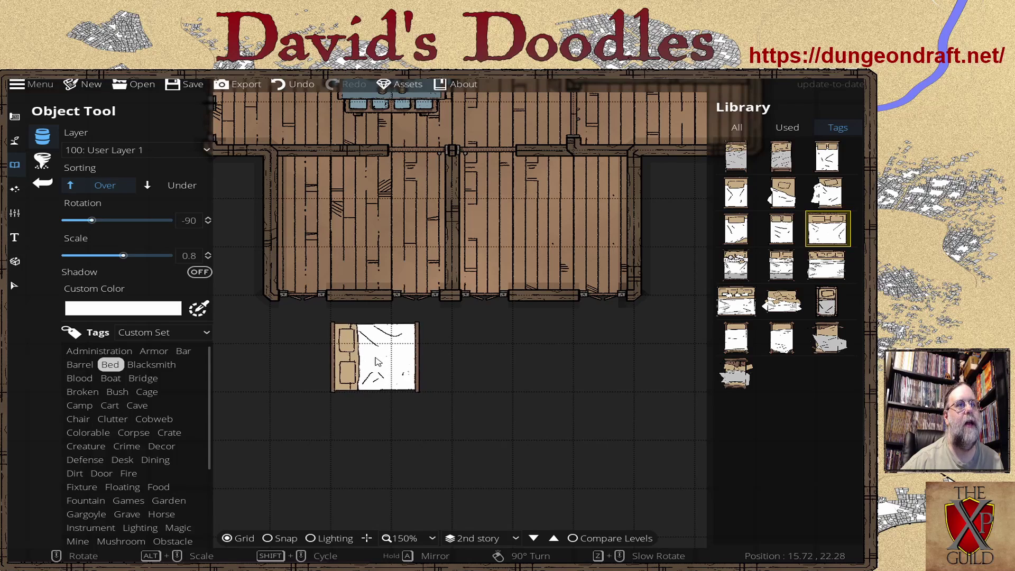
pyautogui.scroll(1, 377, 362)
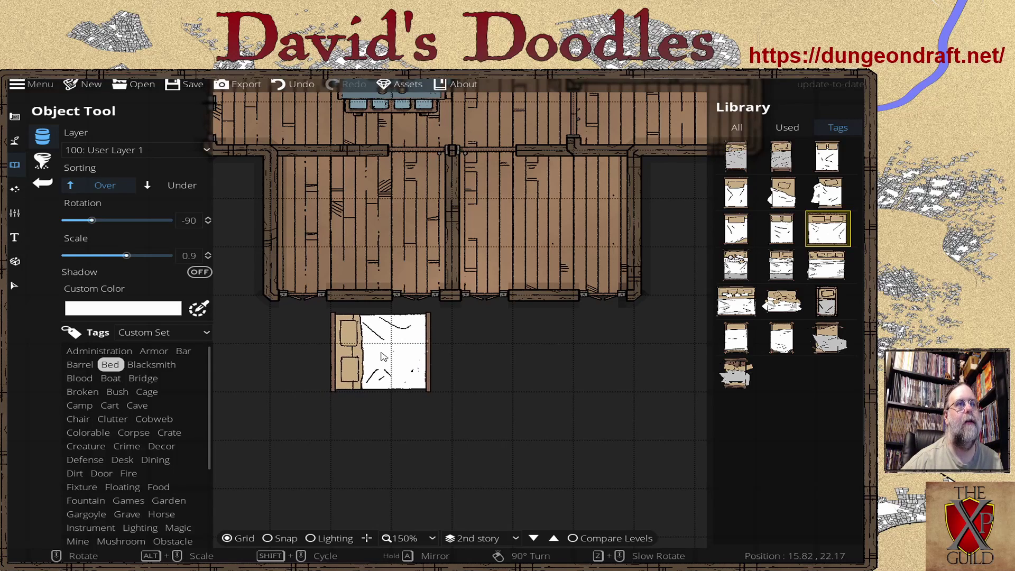
# Step: Rotate the double bed to -180, set its scale to 0.85 and place it against the south wall of the southwestern room
pyautogui.scroll(-6, 360, 265)
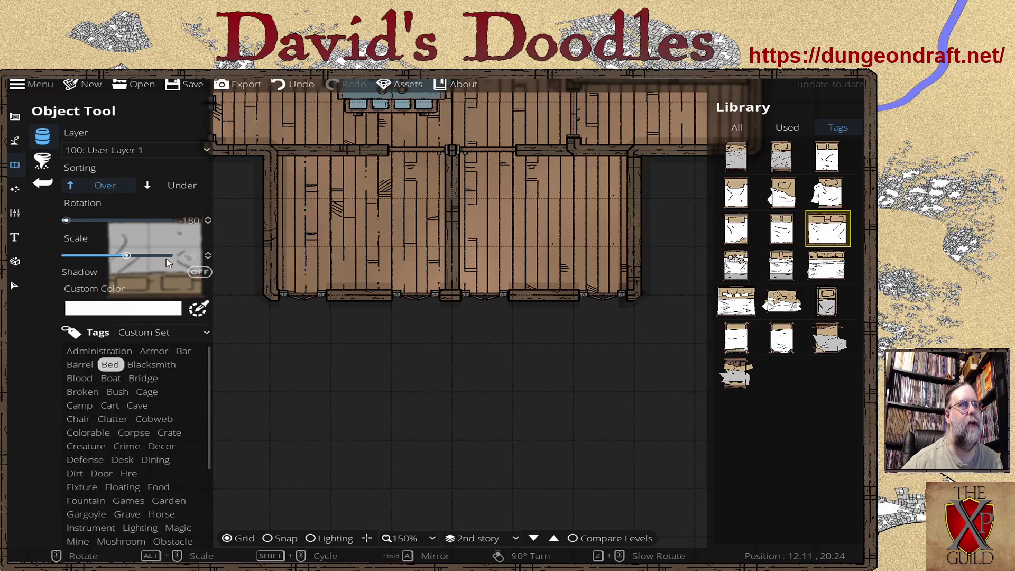
pyautogui.scroll(-6, 208, 258)
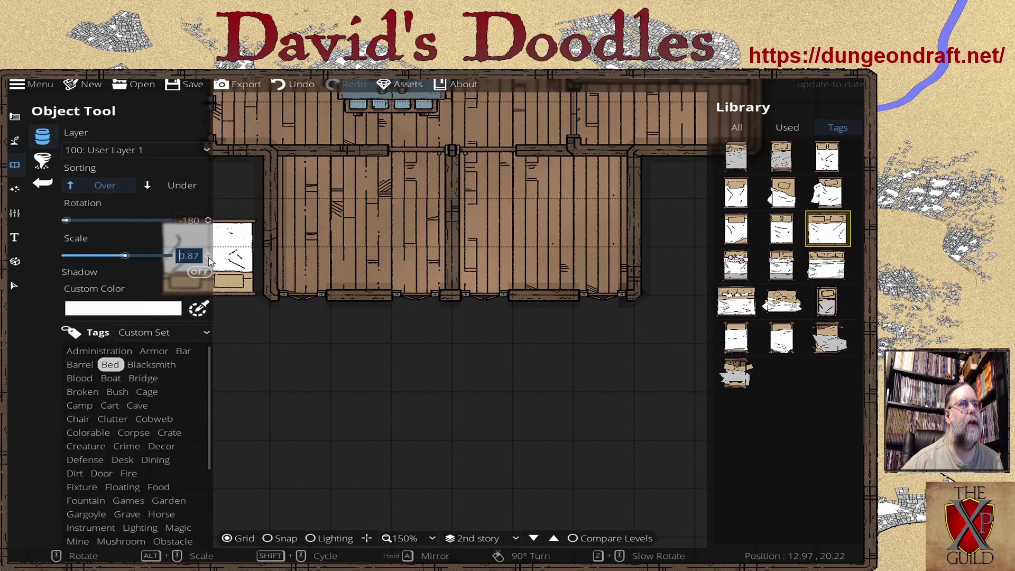
pyautogui.scroll(1, 208, 256)
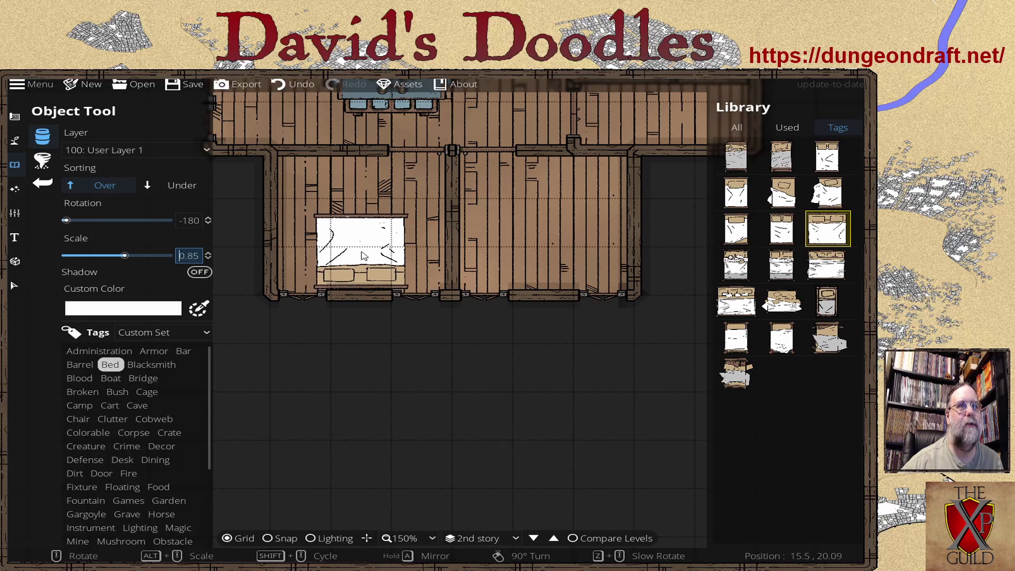
pyautogui.click(363, 257)
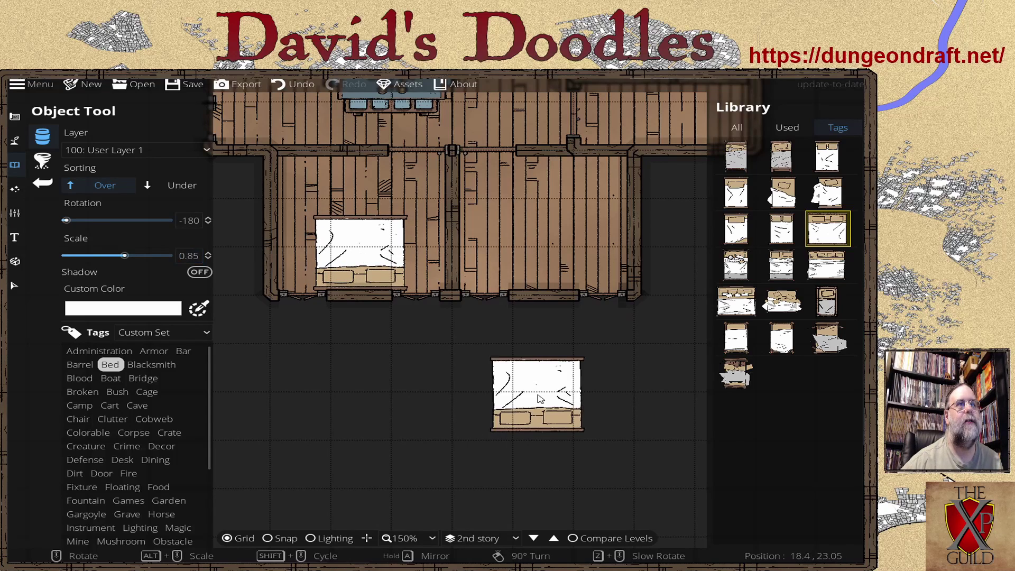
# Step: Choose the single bed Bed 04 for the southeastern room and preview it rotated to 90
pyautogui.moveTo(533, 386); pyautogui.dragTo(521, 529)
pyautogui.press('s')
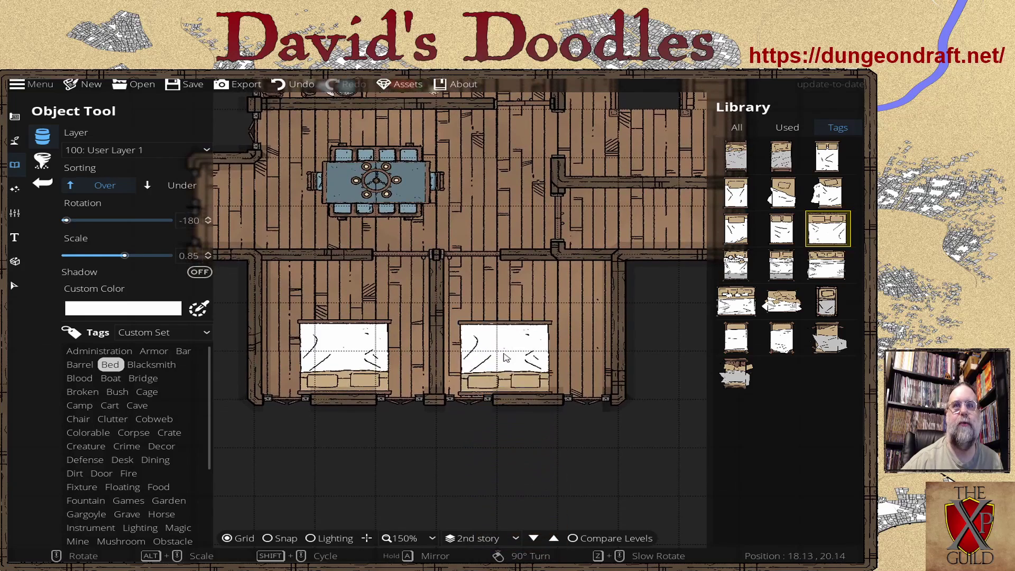
pyautogui.press('w')
pyautogui.press('d')
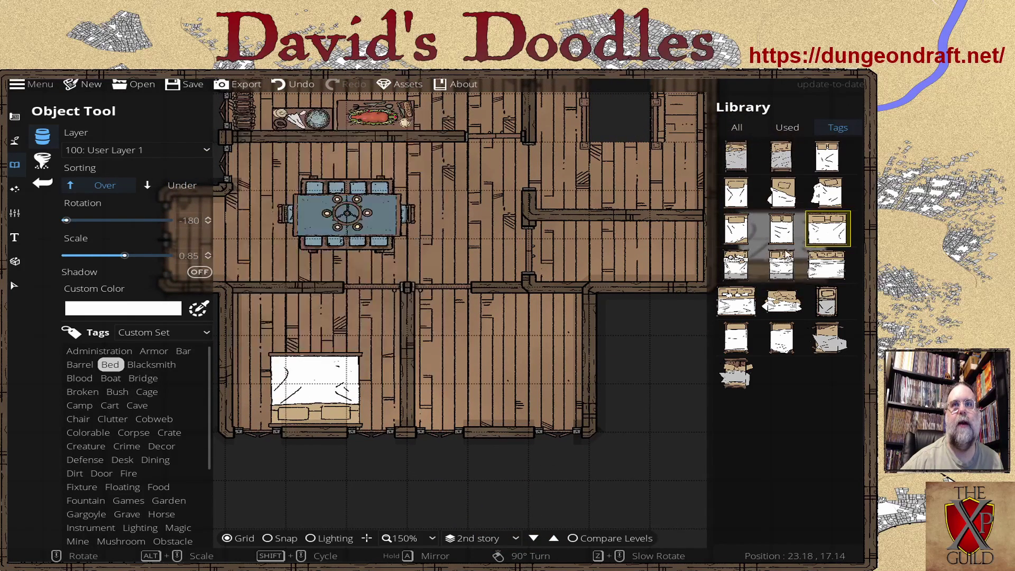
pyautogui.moveTo(783, 272)
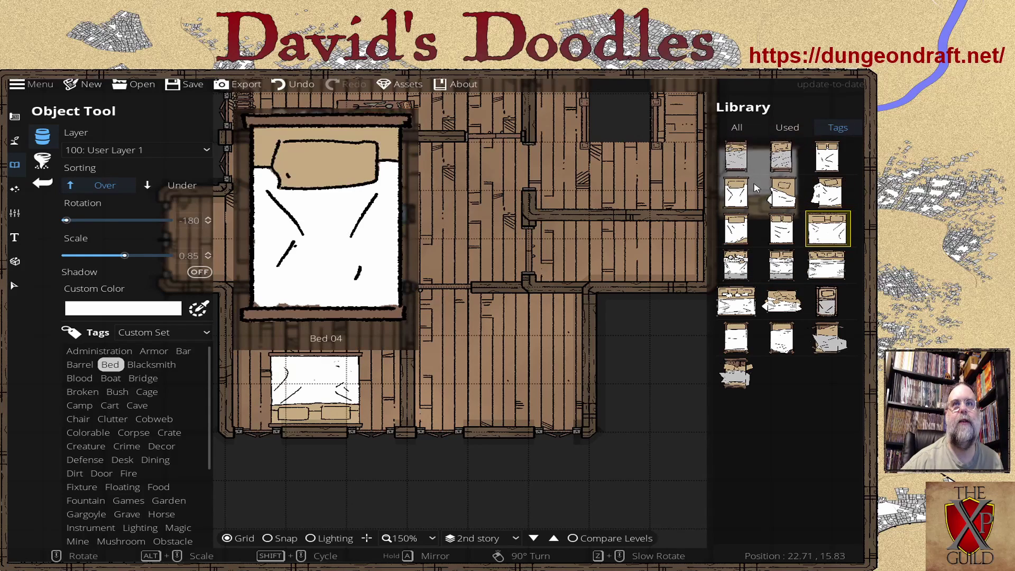
pyautogui.click(754, 189)
pyautogui.press('s')
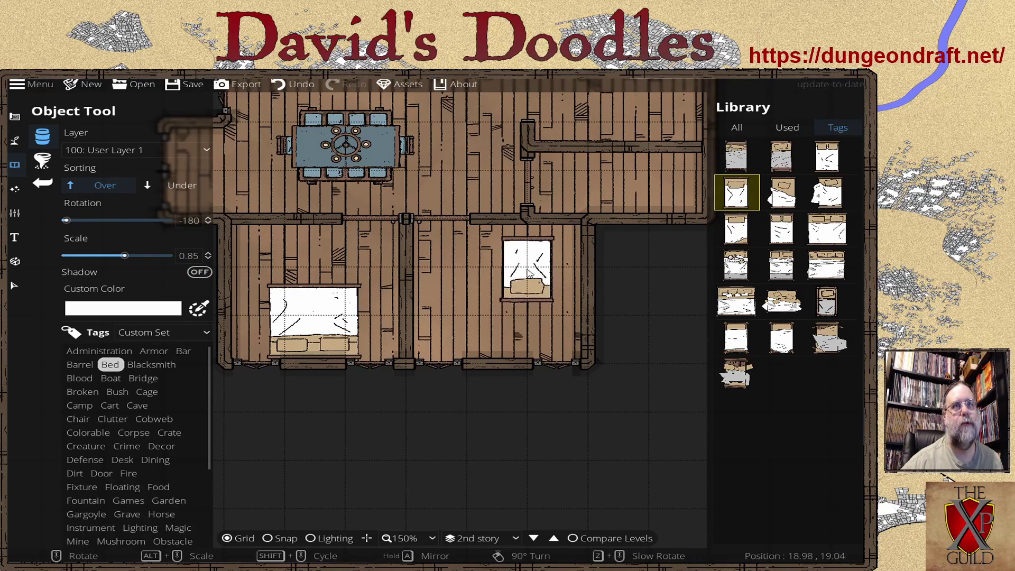
pyautogui.scroll(-6, 529, 273)
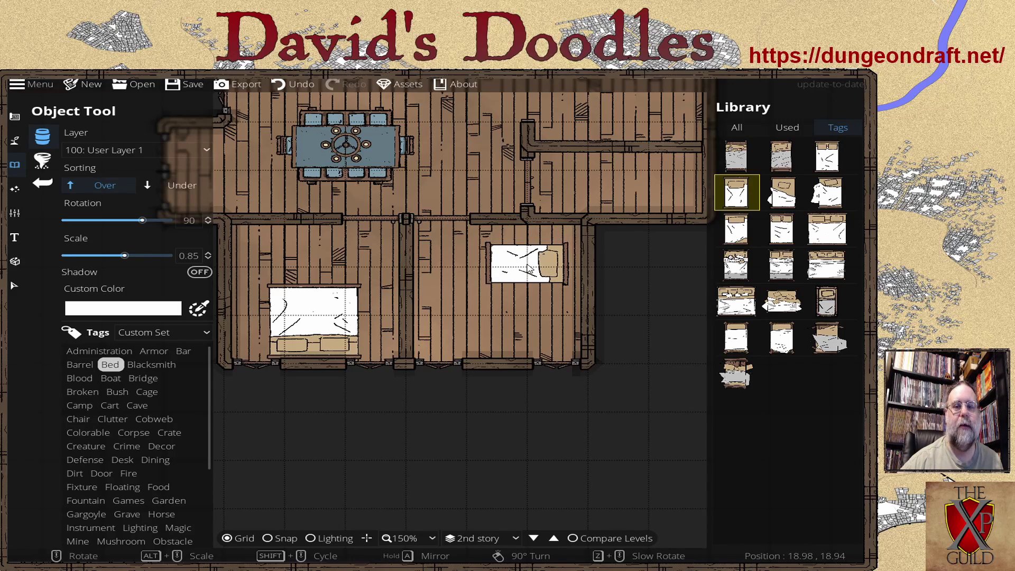
pyautogui.moveTo(528, 270); pyautogui.dragTo(534, 338)
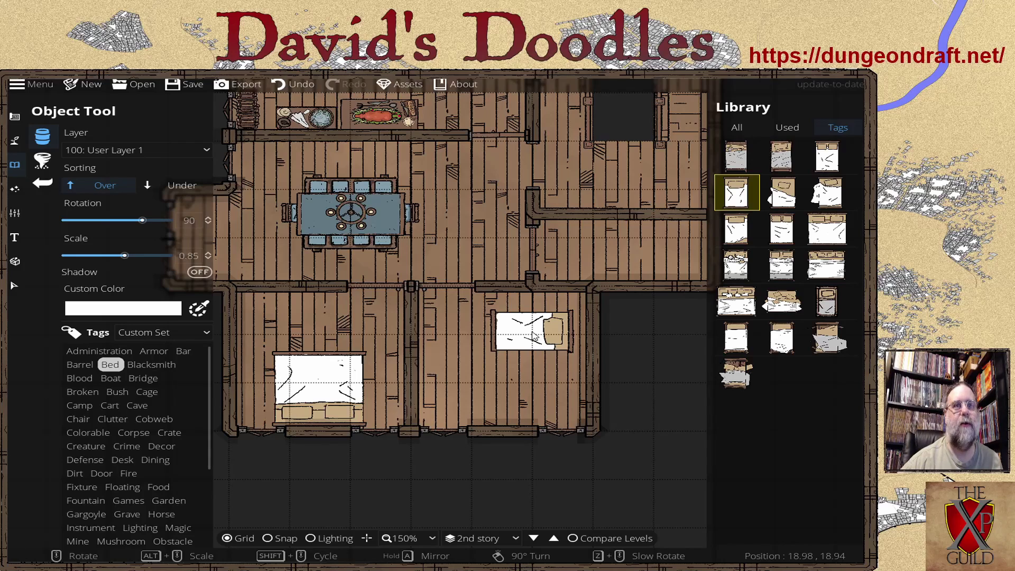
# Step: Compare the single bed at scale 0.75 with the placed double bed and return its scale to 0.85
pyautogui.press('Right')
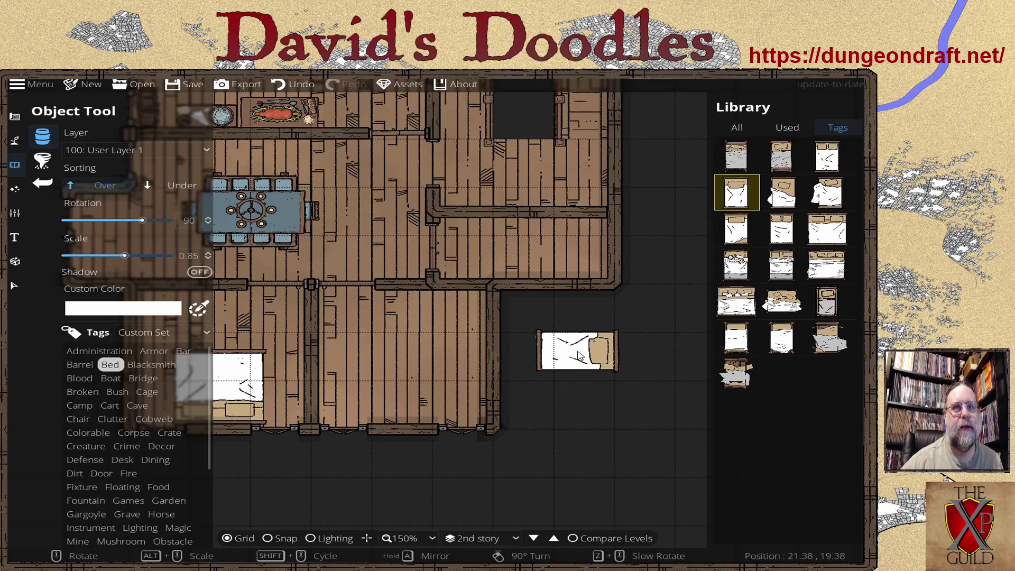
pyautogui.press('Left')
pyautogui.press('Down')
pyautogui.keyDown('alt'); pyautogui.scroll(-2, 333, 365); pyautogui.keyUp('alt')
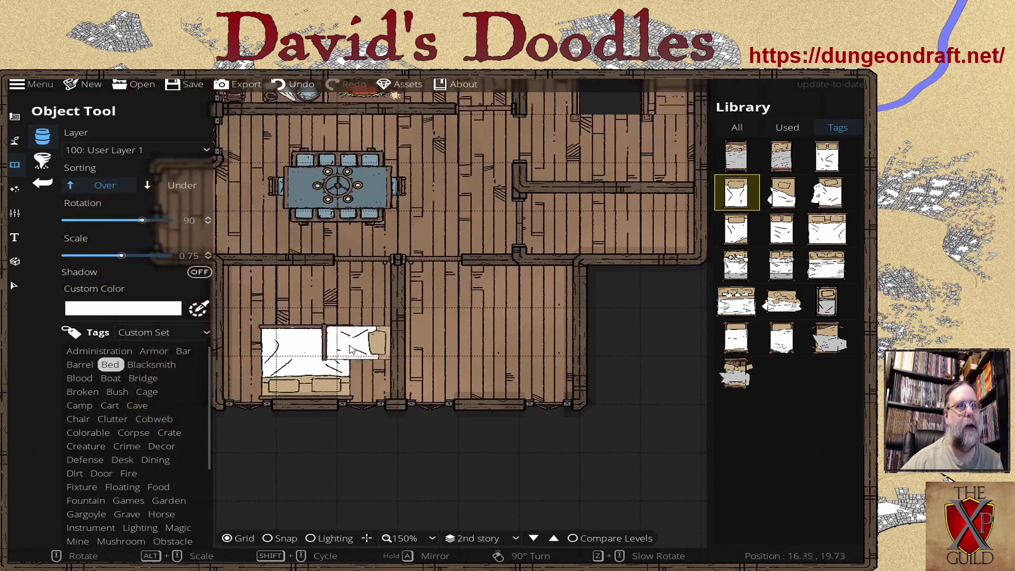
pyautogui.scroll(6, 333, 368)
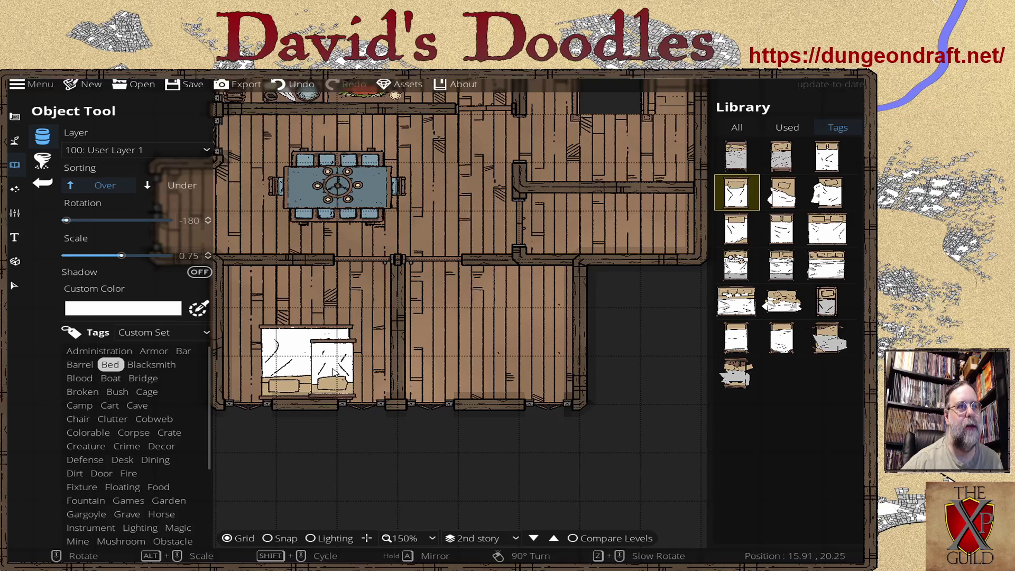
pyautogui.scroll(-6, 571, 333)
pyautogui.press('Right')
pyautogui.press('Up')
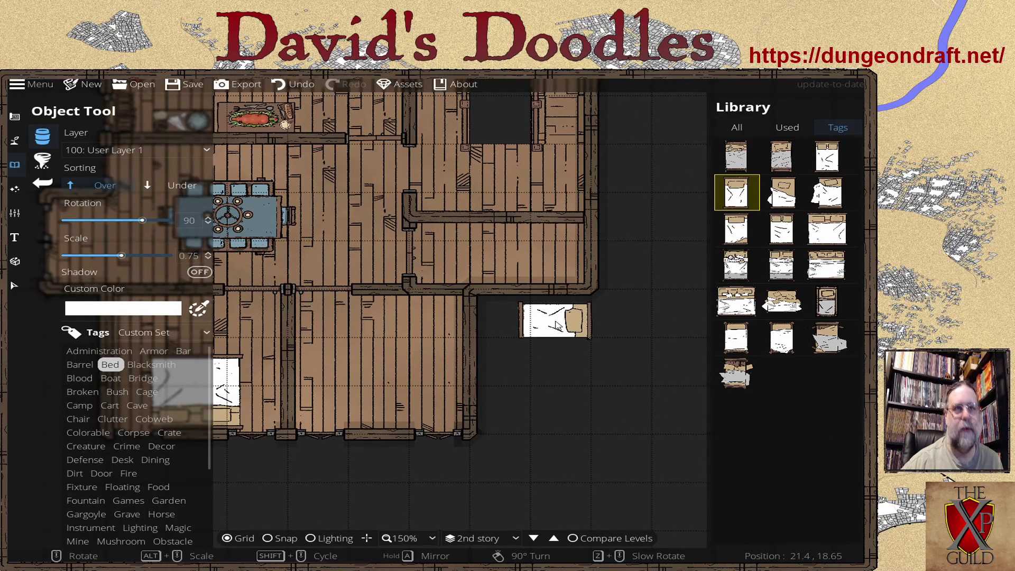
pyautogui.keyDown('alt'); pyautogui.scroll(2, 556, 325); pyautogui.keyUp('alt')
pyautogui.press('Left')
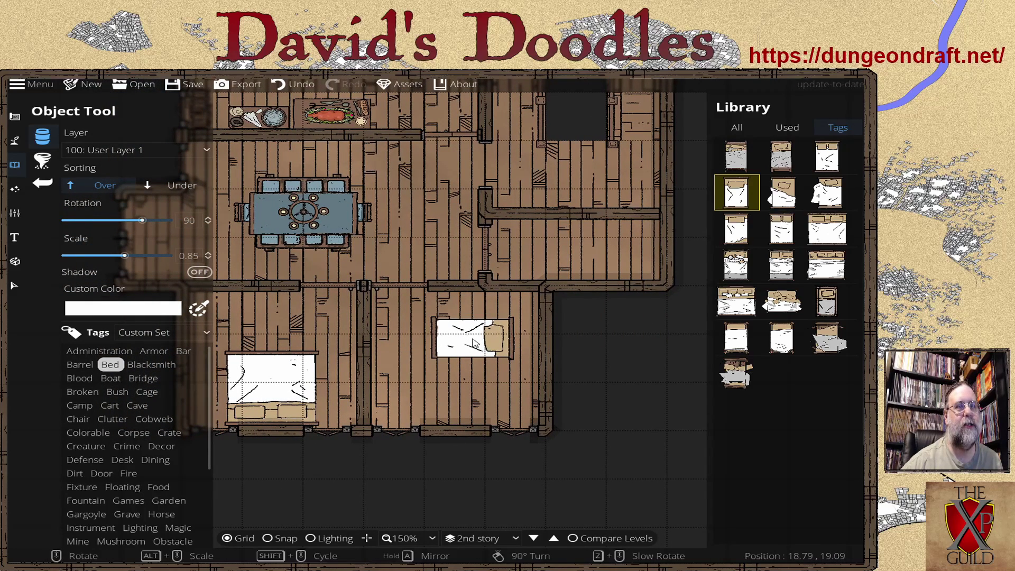
# Step: Rotate the single bed to -180 and place it in the southeast corner of the southeastern room
pyautogui.scroll(-6, 457, 362)
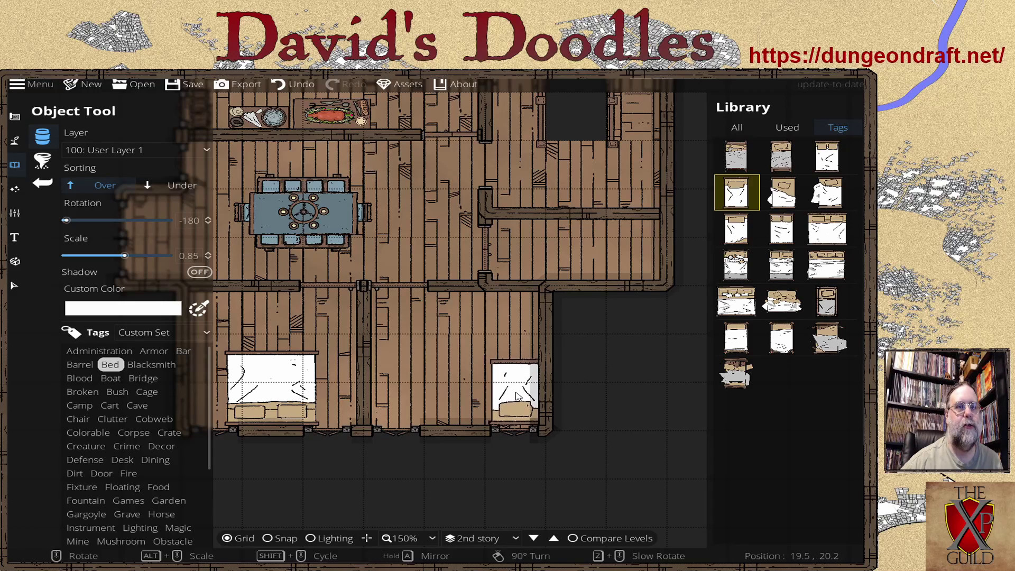
pyautogui.scroll(4, 516, 396)
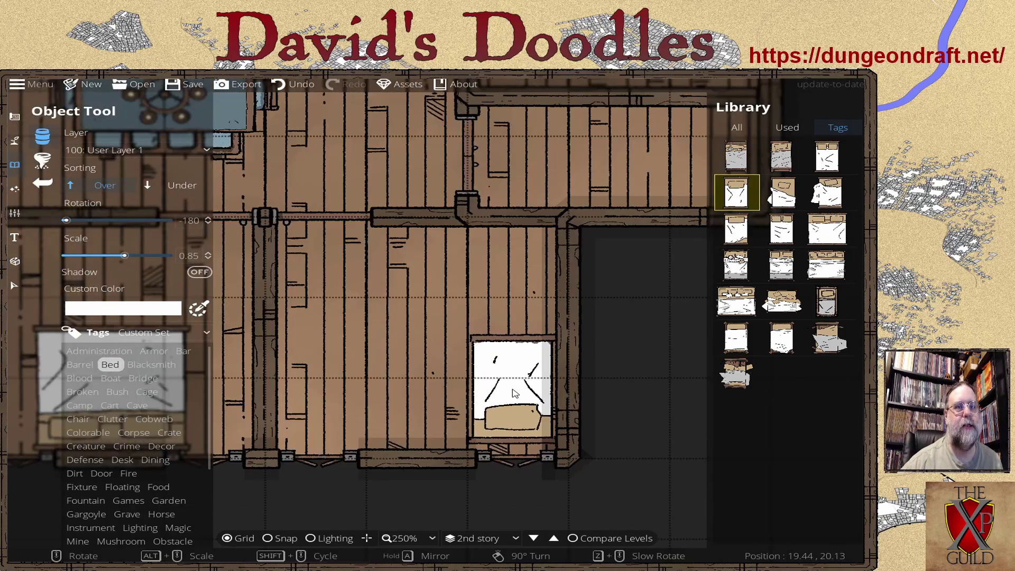
pyautogui.moveTo(504, 389); pyautogui.dragTo(511, 349)
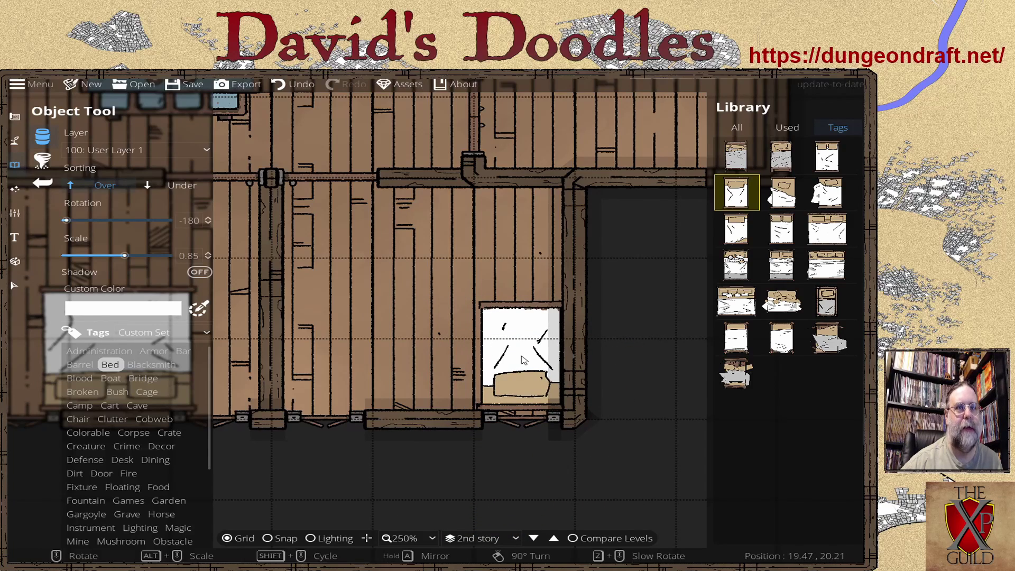
pyautogui.click(523, 360)
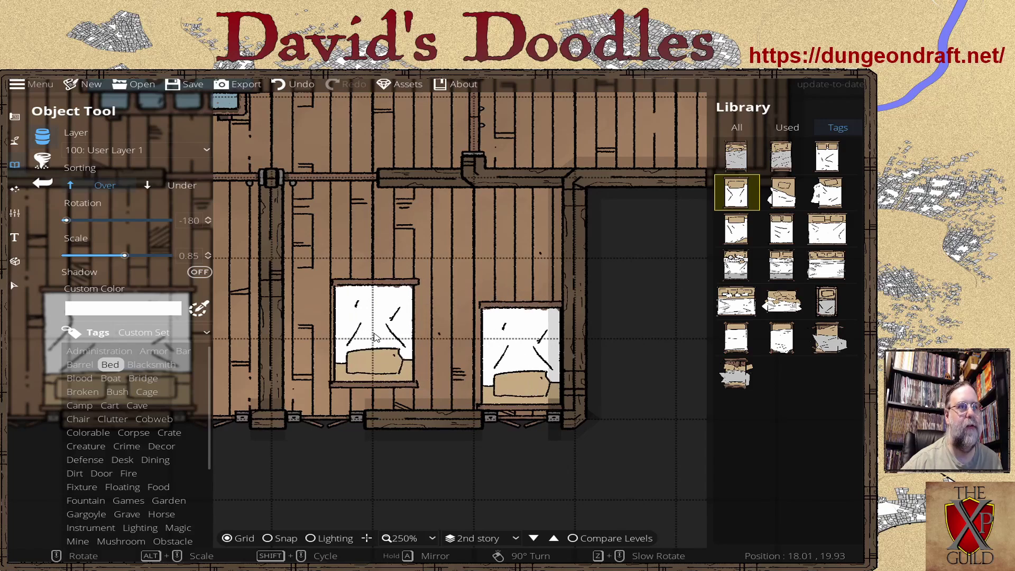
# Step: Place a second single bed in the southwest corner of the southeastern room, against the dividing wall
pyautogui.moveTo(365, 323); pyautogui.dragTo(487, 312)
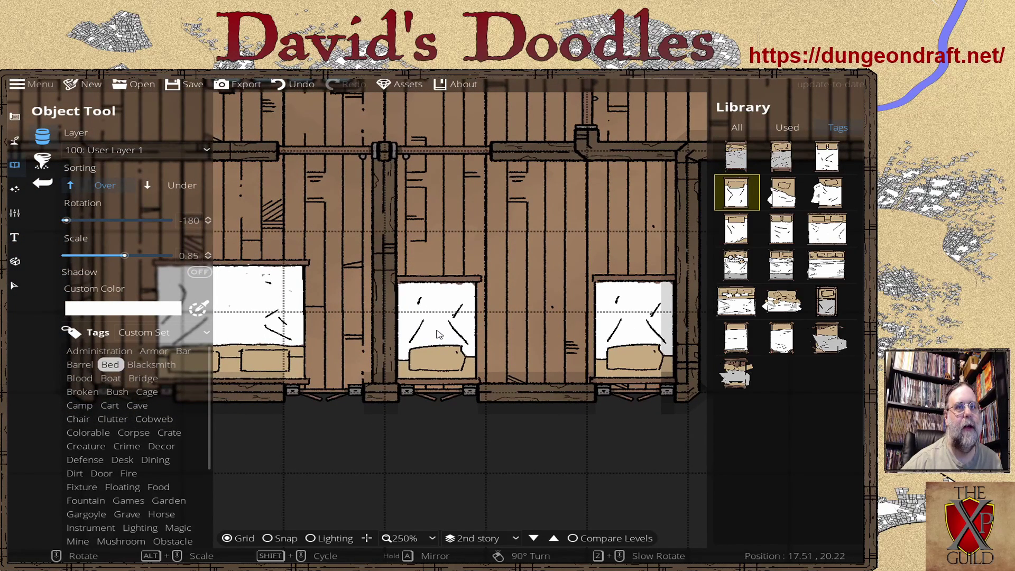
pyautogui.click(437, 334)
pyautogui.press('Up')
pyautogui.press('Right')
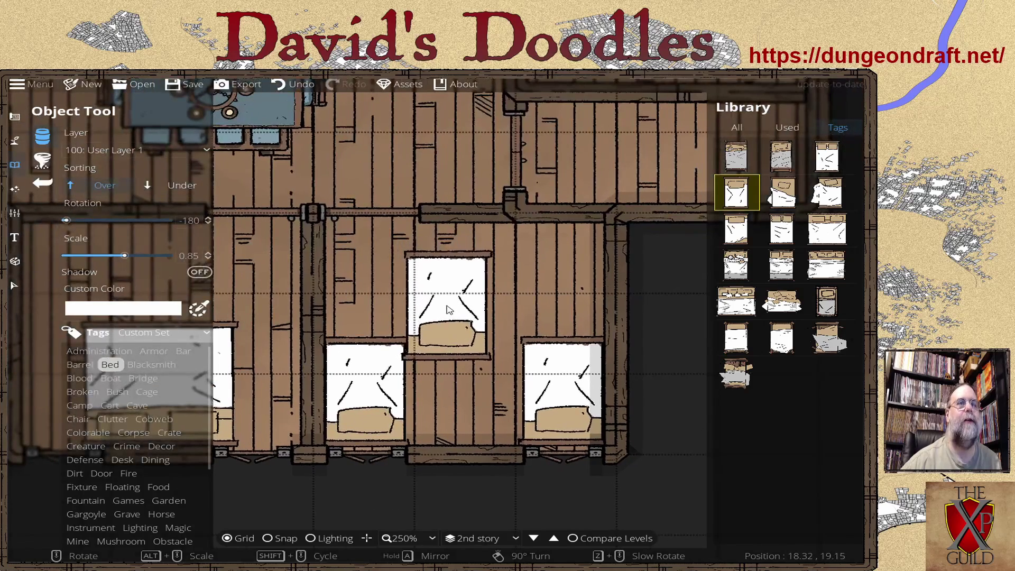
# Step: Look through the object tags and the Decor assets for more bedroom furnishings
pyautogui.scroll(-1, 447, 309)
pyautogui.scroll(-1, 447, 310)
pyautogui.scroll(1, 447, 309)
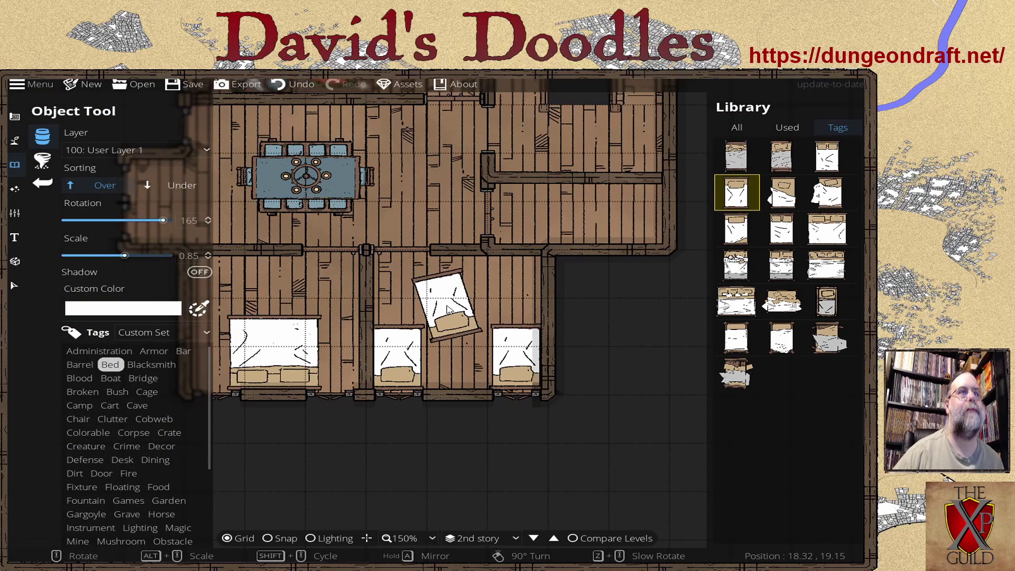
pyautogui.scroll(-1, 447, 310)
pyautogui.press('Up')
pyautogui.press('Left')
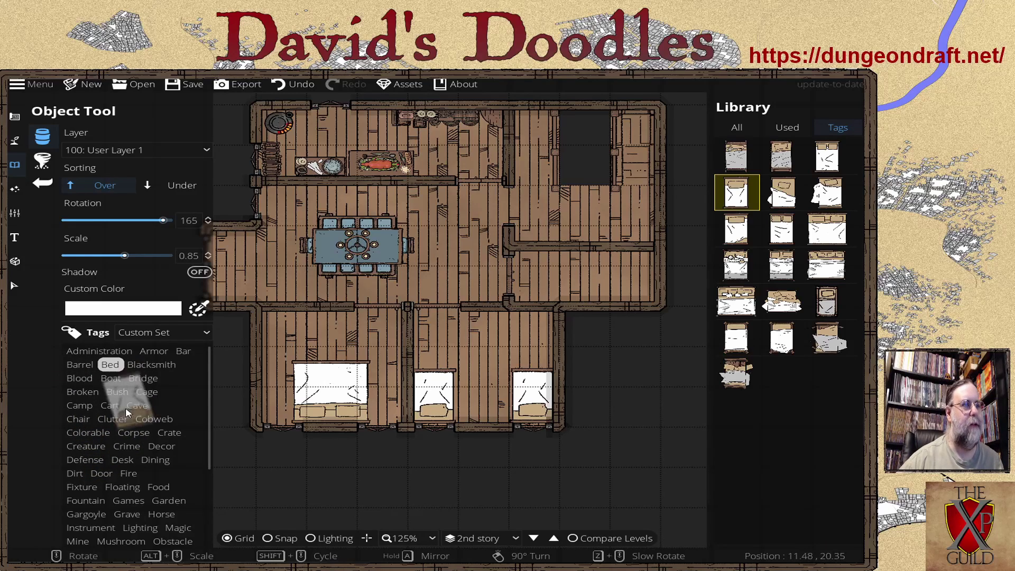
pyautogui.scroll(-3, 133, 463)
pyautogui.scroll(-3, 133, 464)
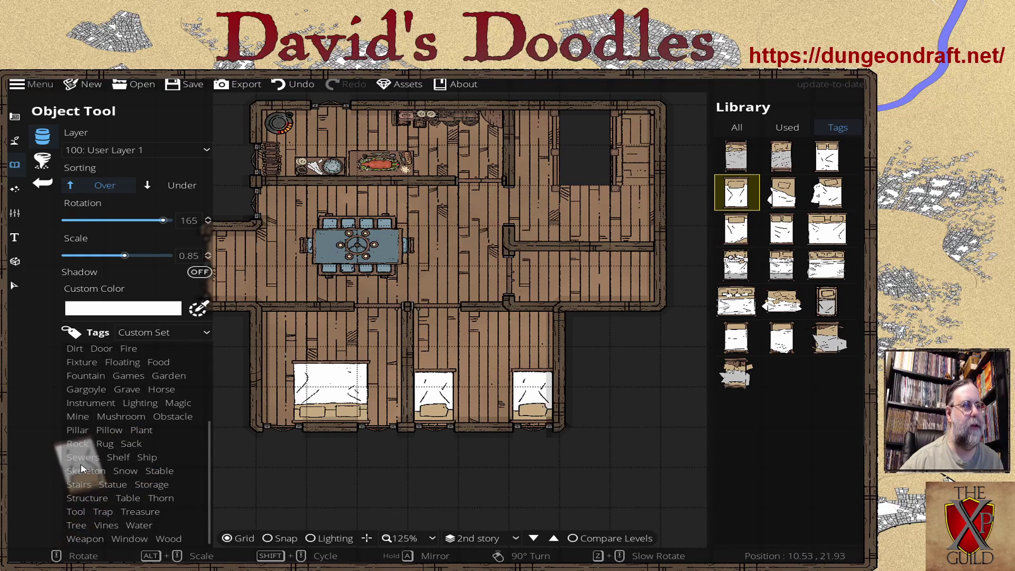
pyautogui.scroll(7, 107, 458)
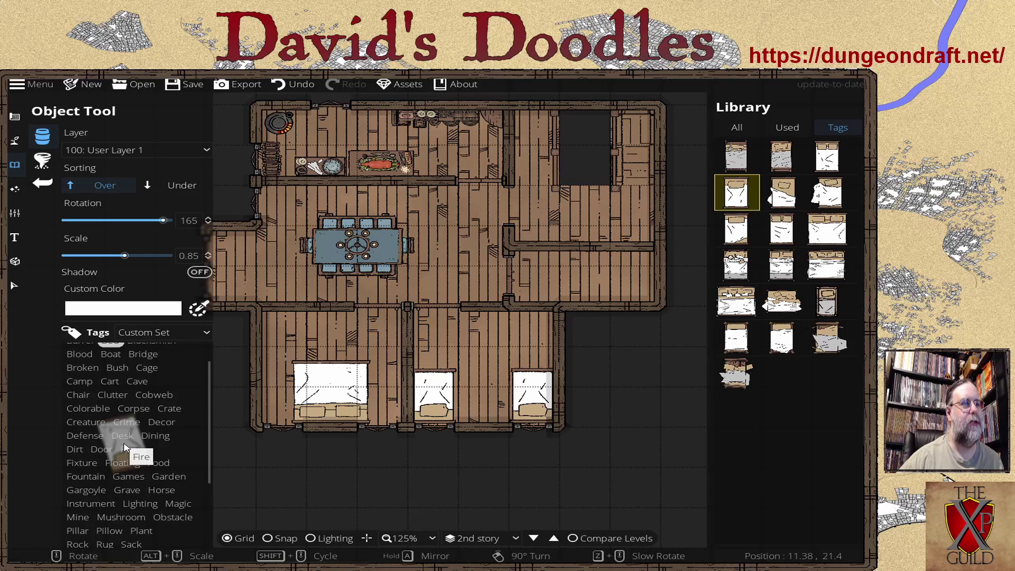
pyautogui.scroll(-5, 125, 448)
pyautogui.scroll(4, 125, 448)
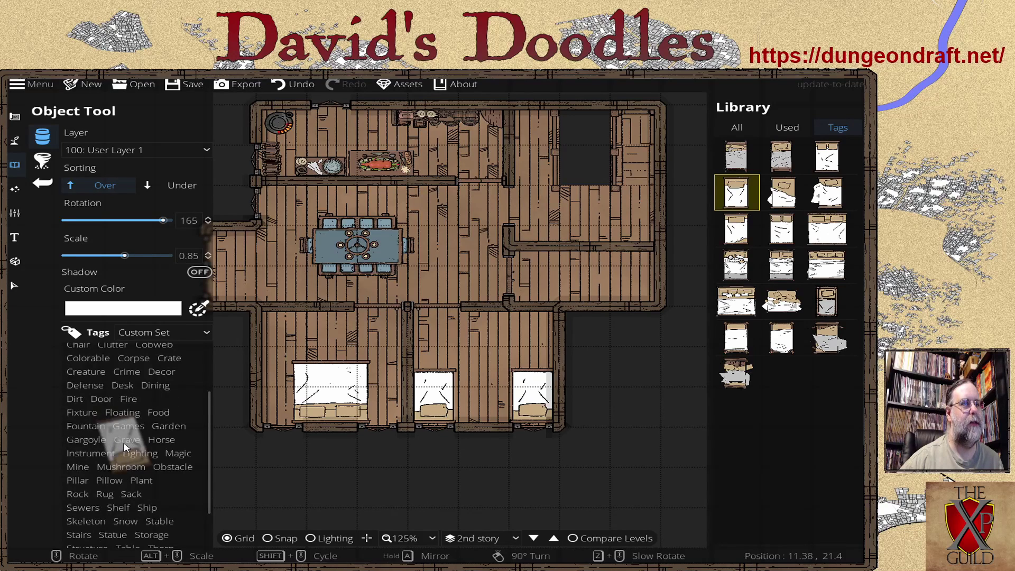
pyautogui.scroll(-4, 126, 449)
pyautogui.scroll(4, 125, 449)
pyautogui.click(155, 372)
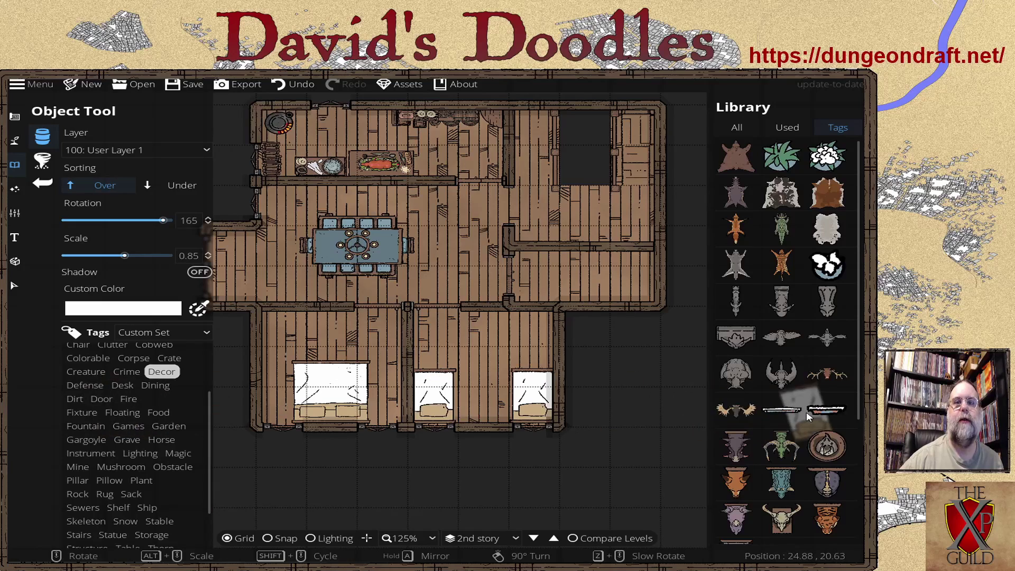
pyautogui.scroll(-5, 806, 411)
pyautogui.scroll(4, 807, 415)
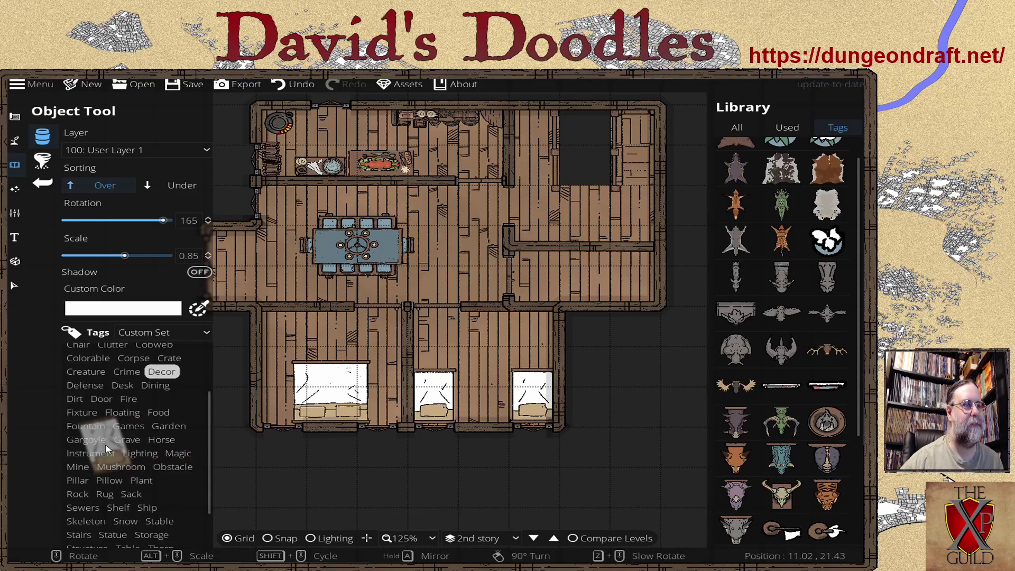
pyautogui.scroll(-3, 87, 433)
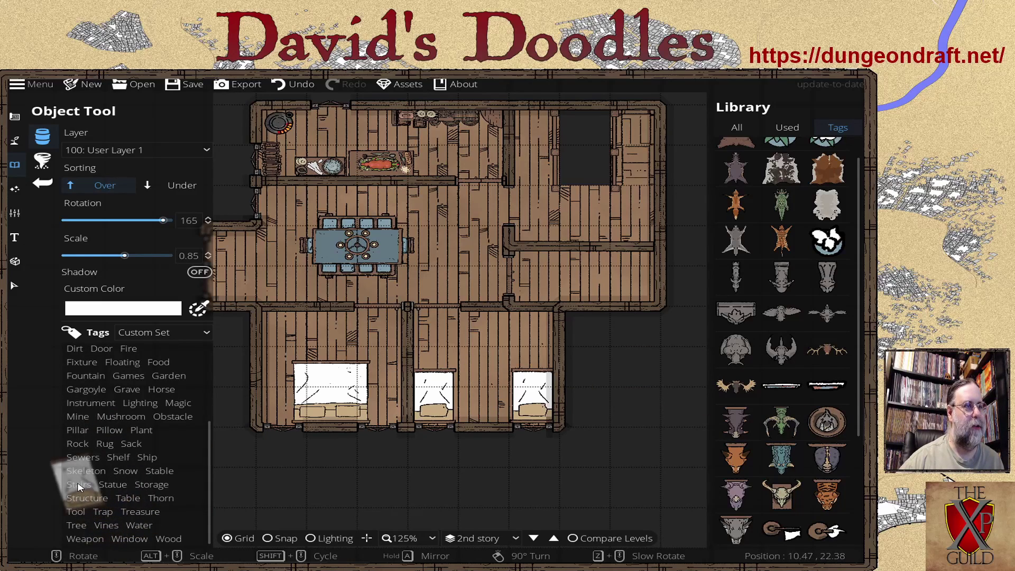
# Step: Place a rectangular wooden cabinet from the Storage assets at rotation 0 and scale 1.35 in the northwest corner of the southwestern bedroom
pyautogui.click(152, 485)
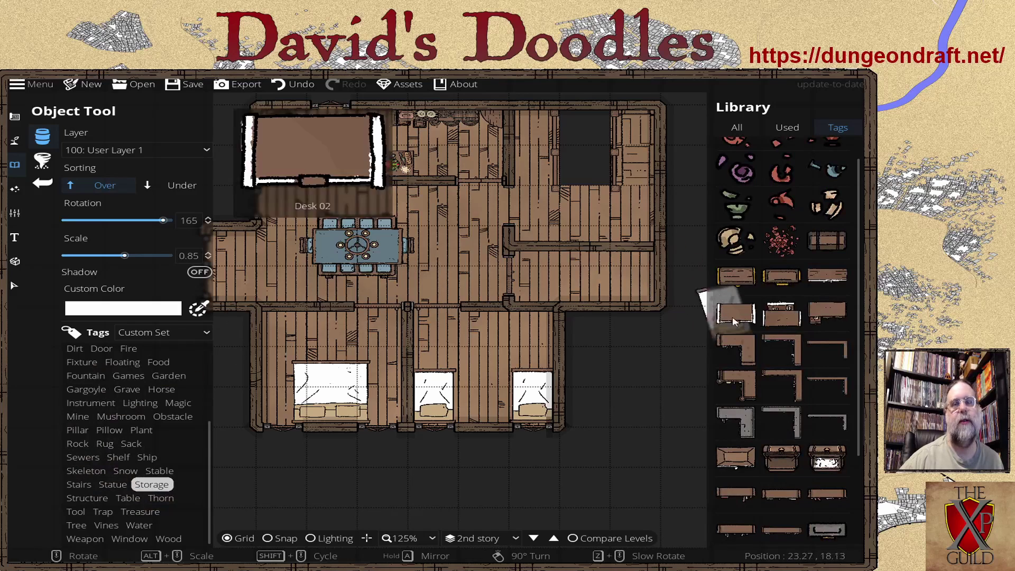
pyautogui.scroll(-1, 830, 328)
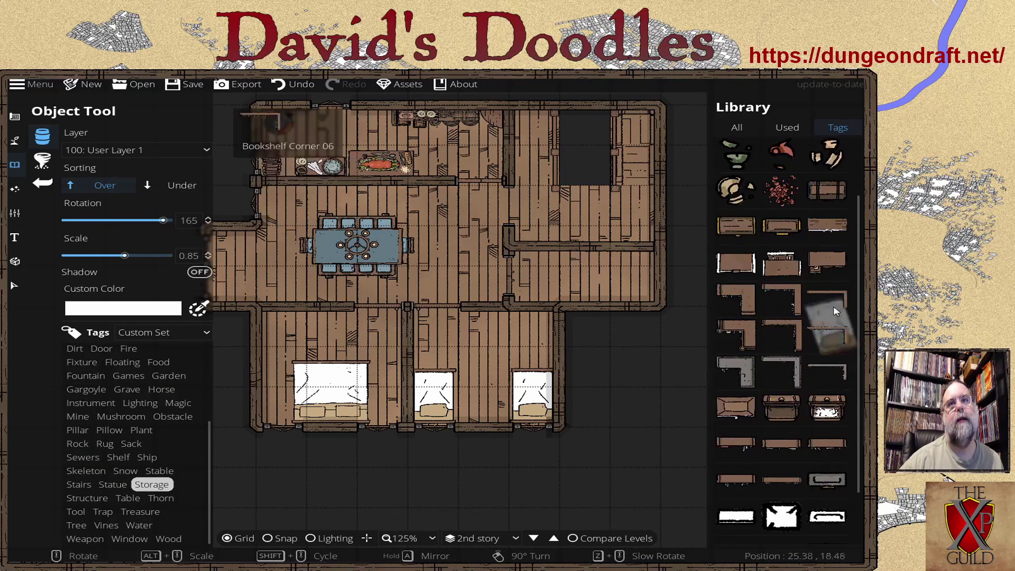
pyautogui.scroll(-1, 782, 371)
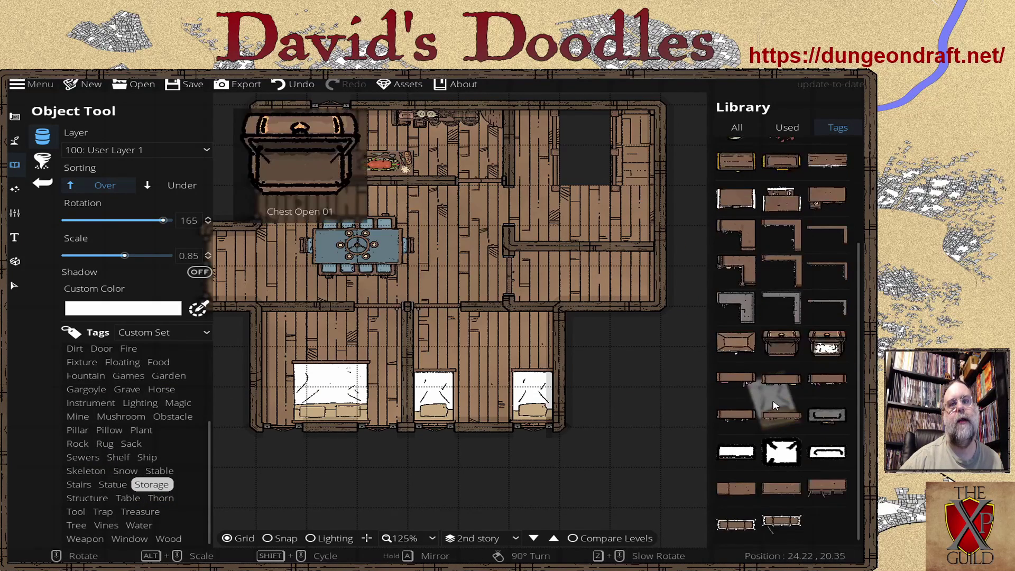
pyautogui.click(778, 495)
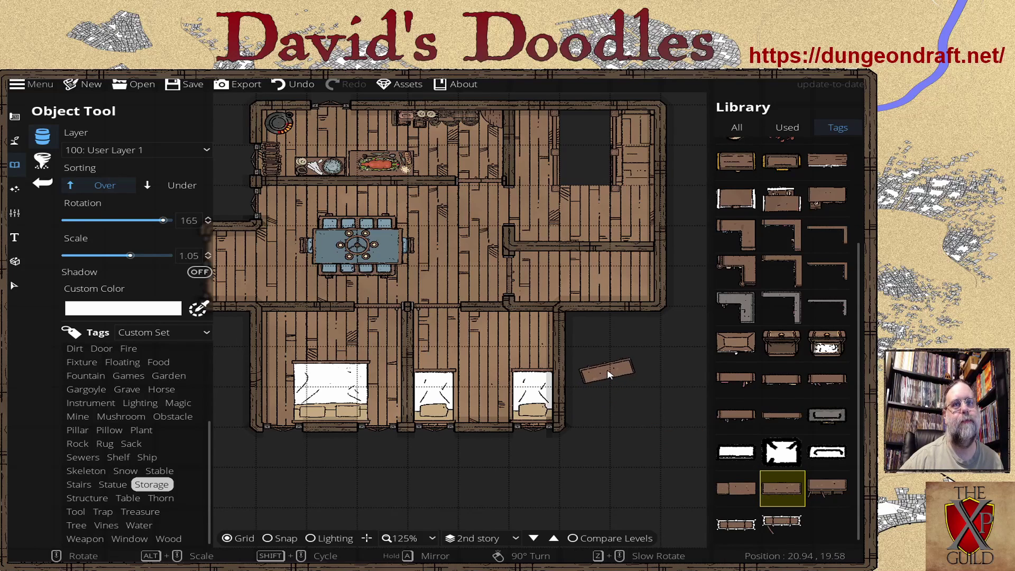
pyautogui.scroll(3, 343, 337)
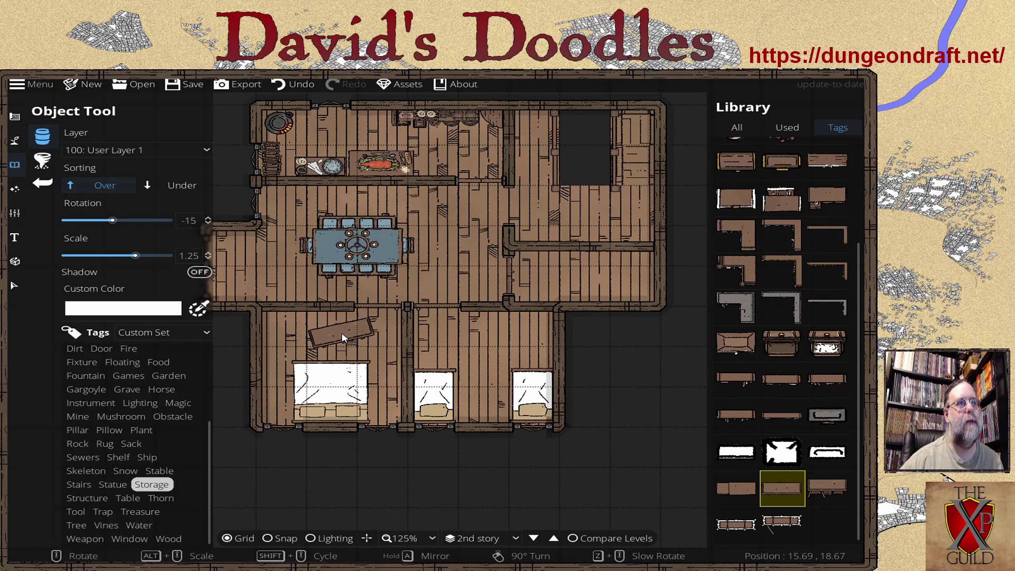
pyautogui.scroll(-1, 342, 332)
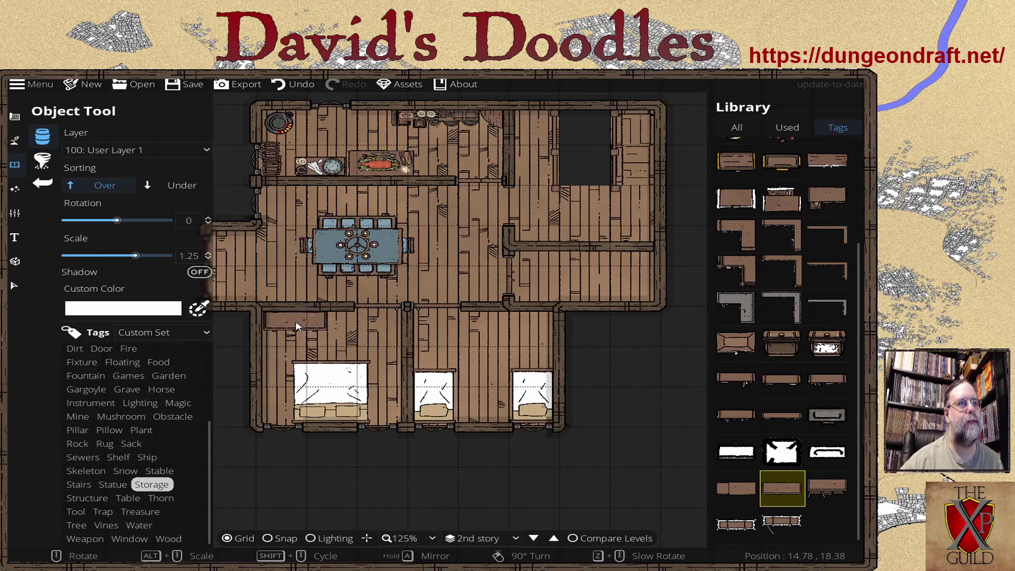
pyautogui.scroll(2, 296, 325)
pyautogui.click(299, 327)
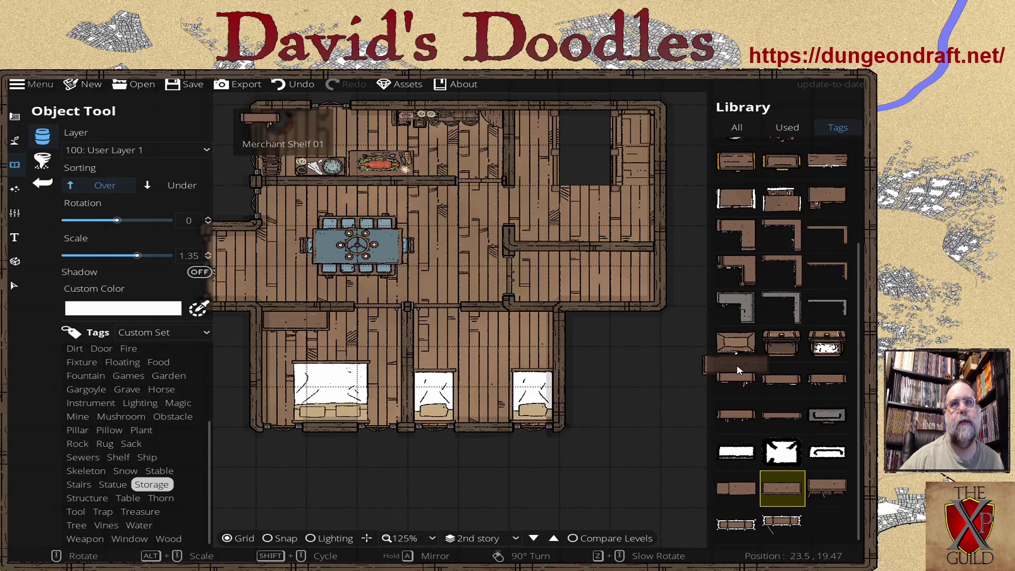
# Step: Place Treasure Chest 01 at scale 1.35, rotated to -180, at the foot of the single bed in the southeast corner
pyautogui.scroll(2, 799, 408)
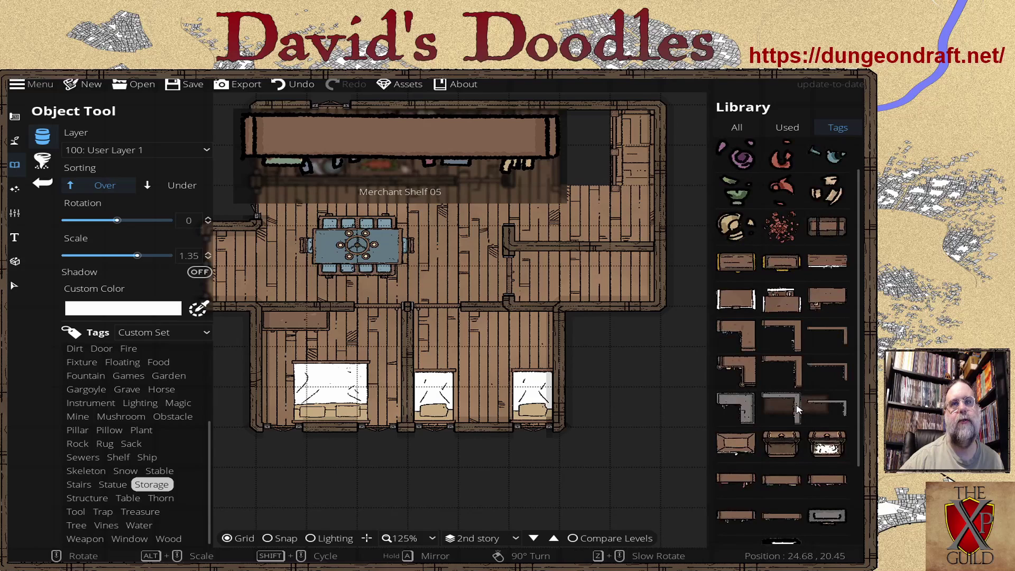
pyautogui.scroll(1, 798, 409)
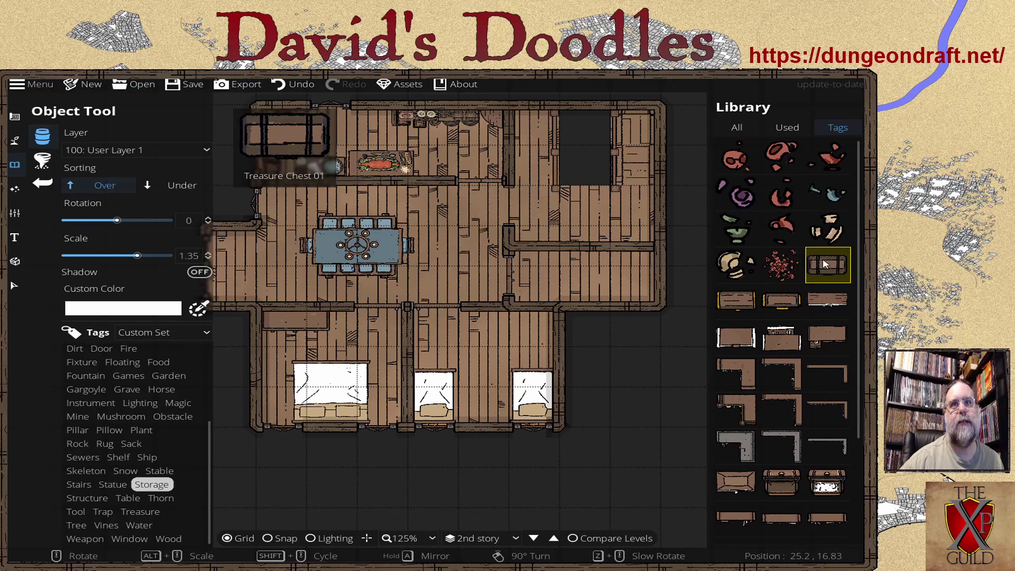
pyautogui.click(826, 264)
pyautogui.scroll(-6, 465, 343)
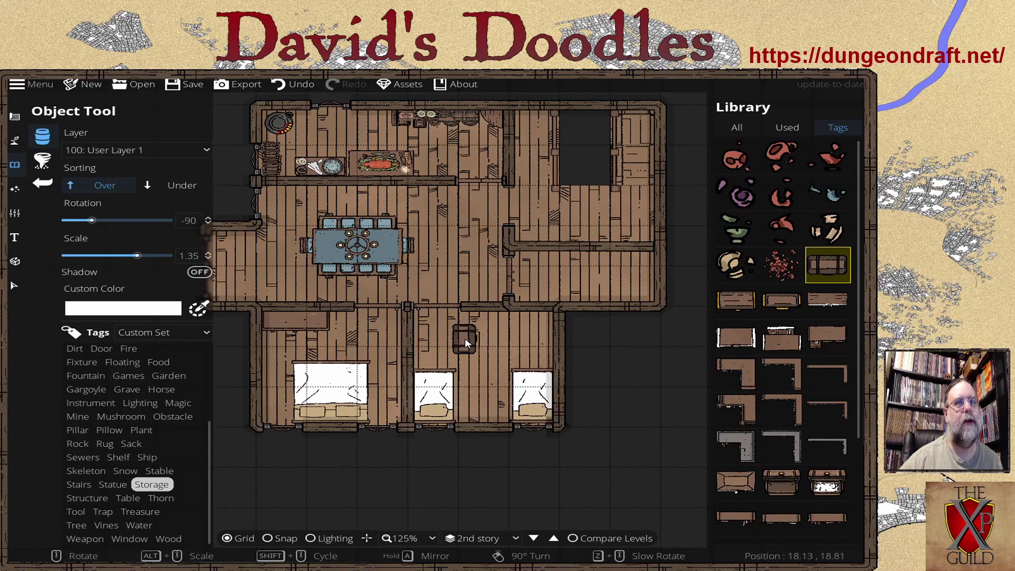
pyautogui.scroll(-4, 465, 343)
pyautogui.scroll(3, 466, 345)
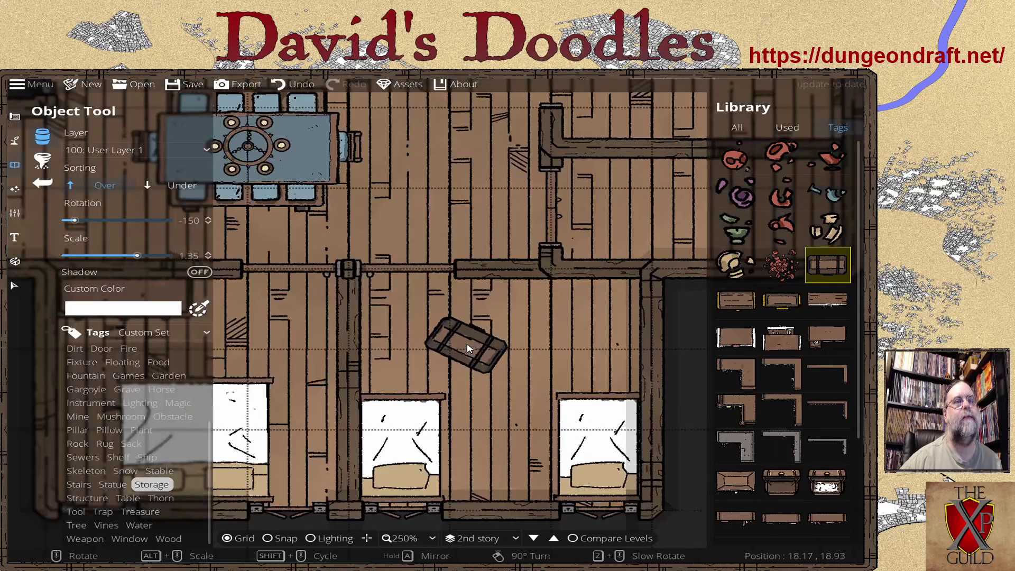
pyautogui.scroll(-1, 467, 346)
pyautogui.scroll(-1, 468, 346)
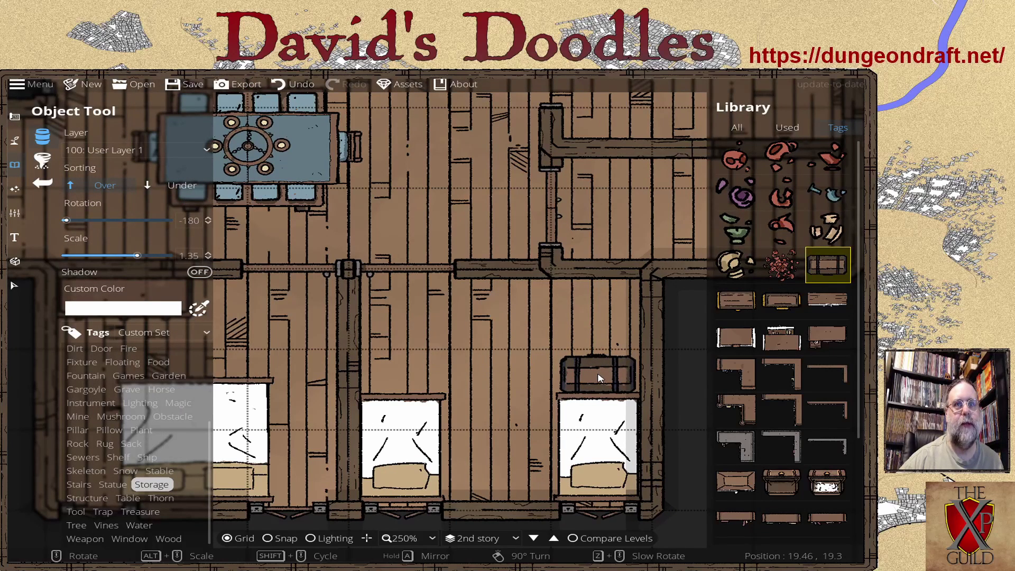
pyautogui.click(599, 378)
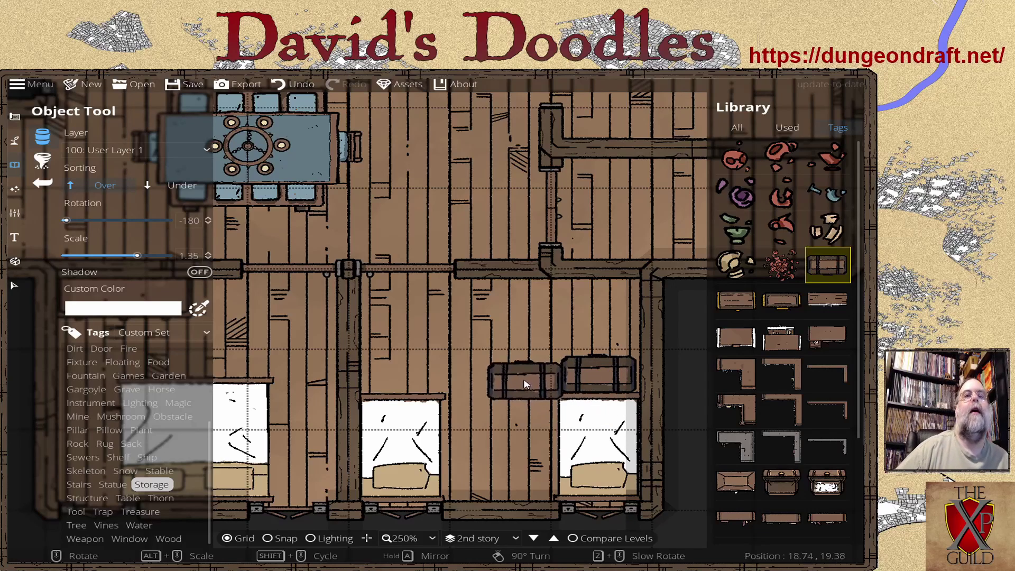
pyautogui.click(294, 86)
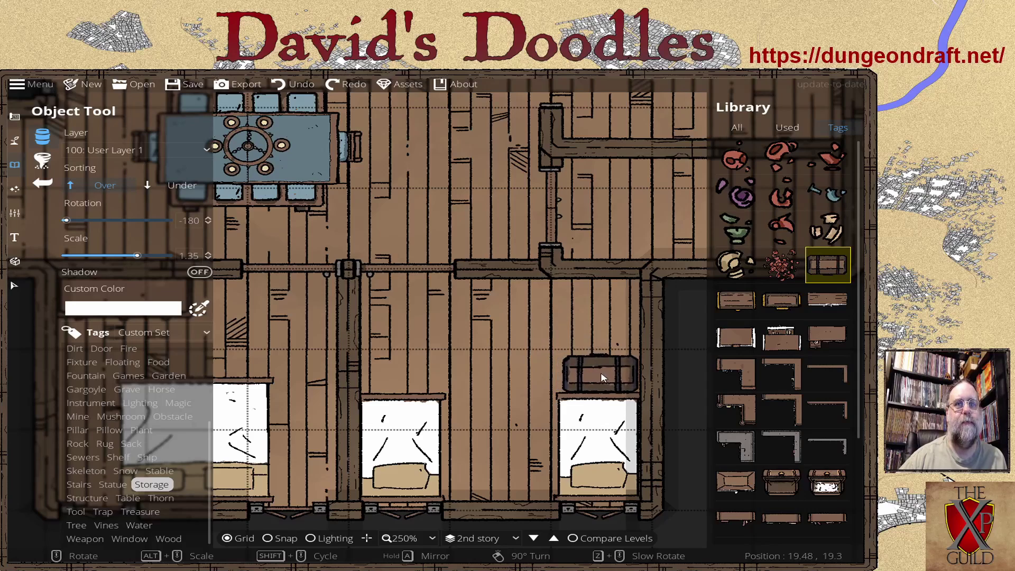
pyautogui.click(603, 376)
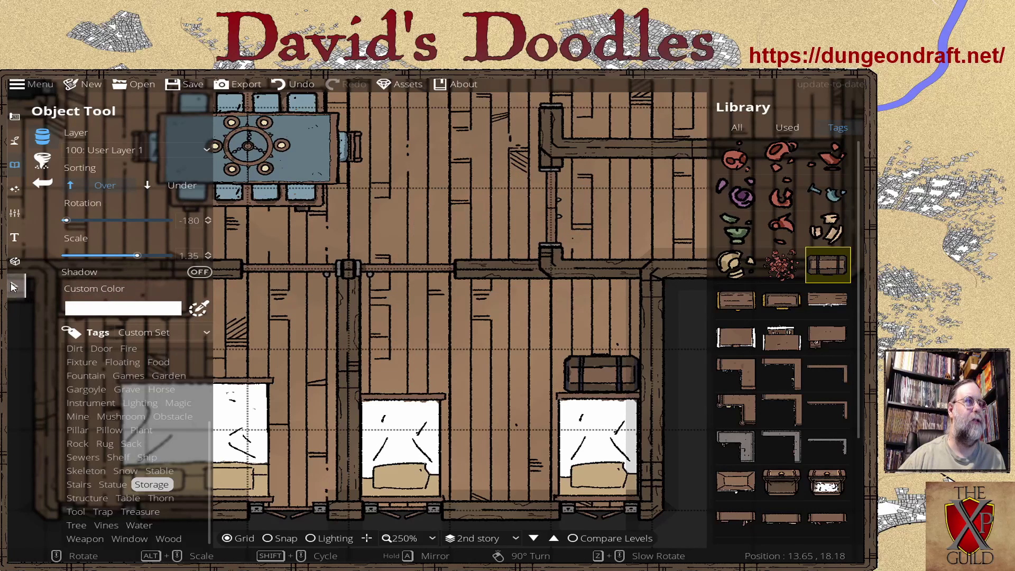
# Step: Nudge the placed treasure chest slightly west so it lines up with the foot of the southeast corner bed
pyautogui.click(14, 287)
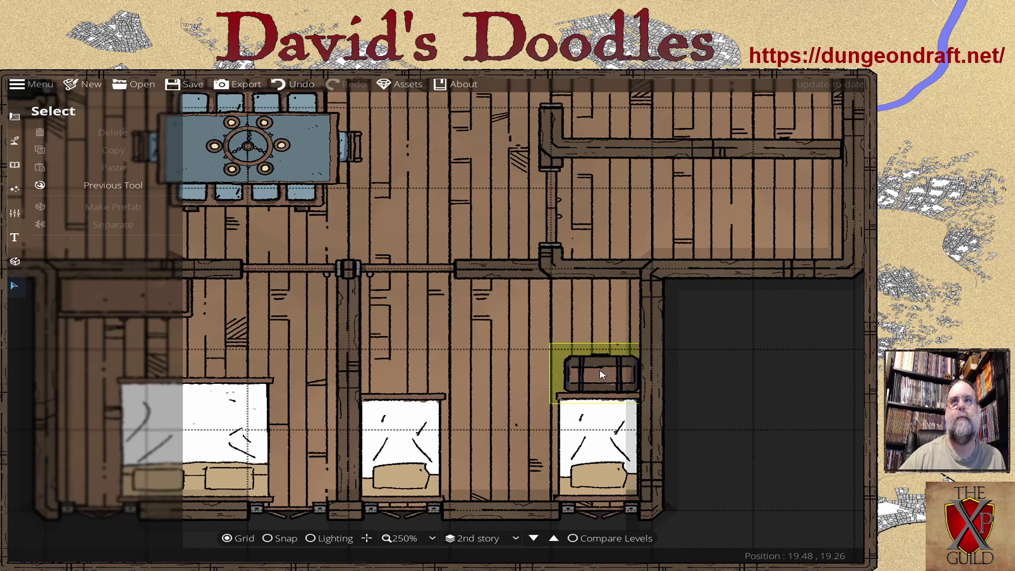
pyautogui.moveTo(601, 374)
pyautogui.mouseDown()
pyautogui.moveTo(589, 364)
pyautogui.moveTo(509, 366)
pyautogui.moveTo(534, 319)
pyautogui.moveTo(546, 325)
pyautogui.moveTo(496, 360)
pyautogui.moveTo(487, 335)
pyautogui.moveTo(577, 335)
pyautogui.moveTo(607, 377)
pyautogui.mouseUp()
pyautogui.press('Escape')
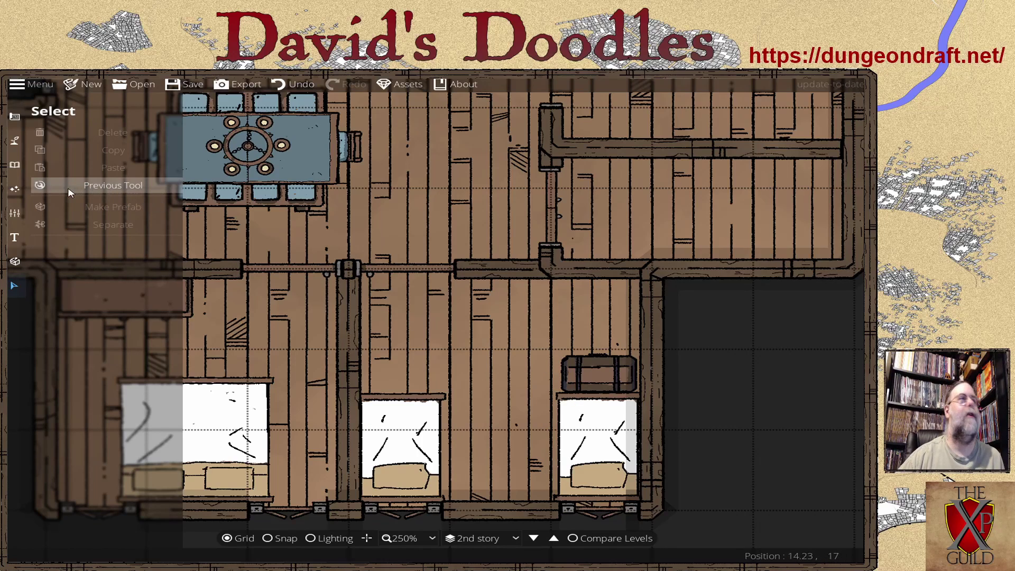
# Step: Return to object placement and put a second treasure chest at the foot of the single bed beside the dividing wall
pyautogui.click(106, 188)
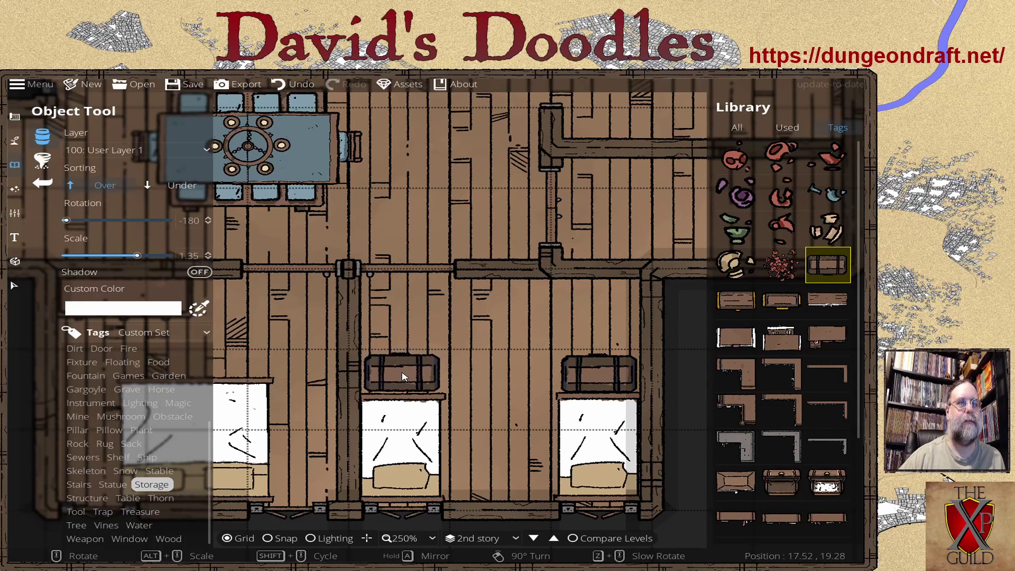
pyautogui.click(401, 379)
pyautogui.moveTo(851, 280)
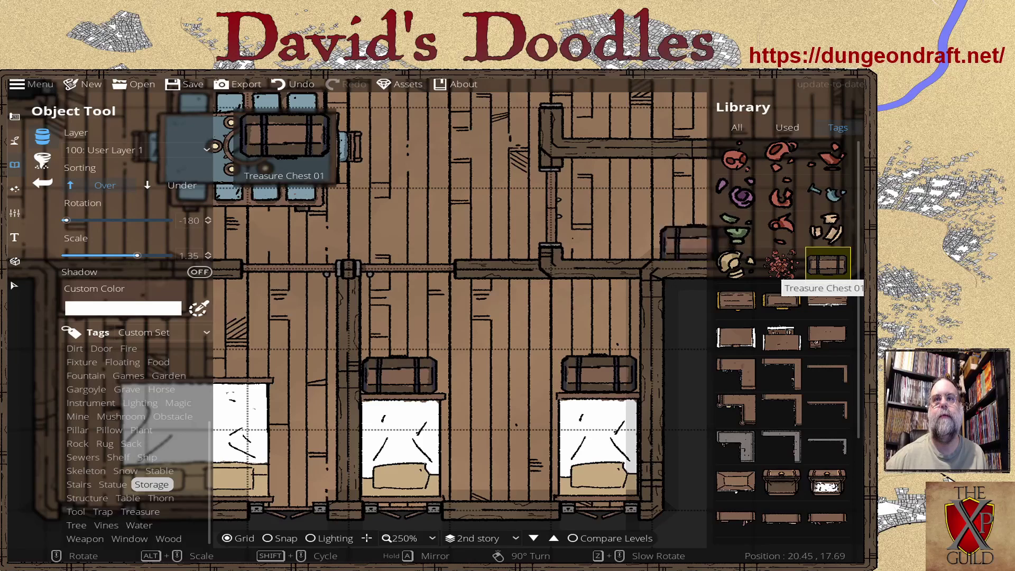
# Step: Place a treasure chest rotated to 135 outside the building, just east of the southeastern bedroom
pyautogui.scroll(1, 480, 336)
pyautogui.scroll(-1, 480, 335)
pyautogui.scroll(-2, 475, 328)
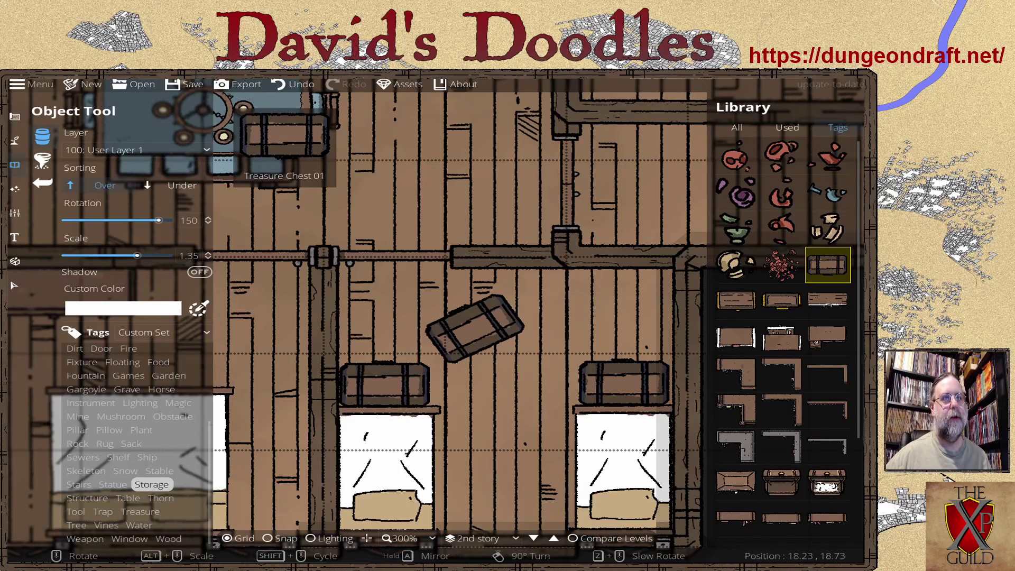
pyautogui.scroll(-3, 475, 327)
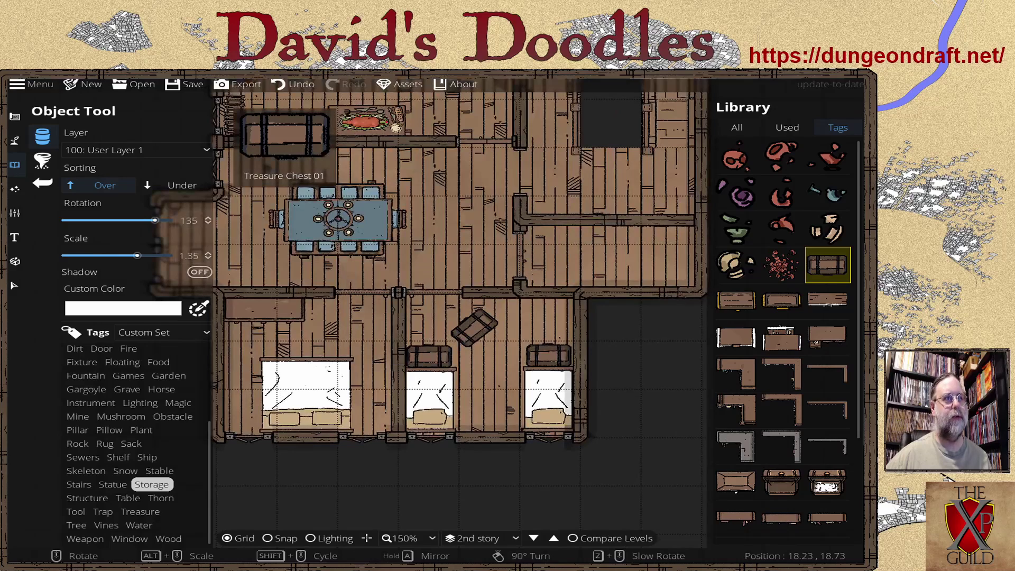
pyautogui.moveTo(613, 340); pyautogui.dragTo(675, 342)
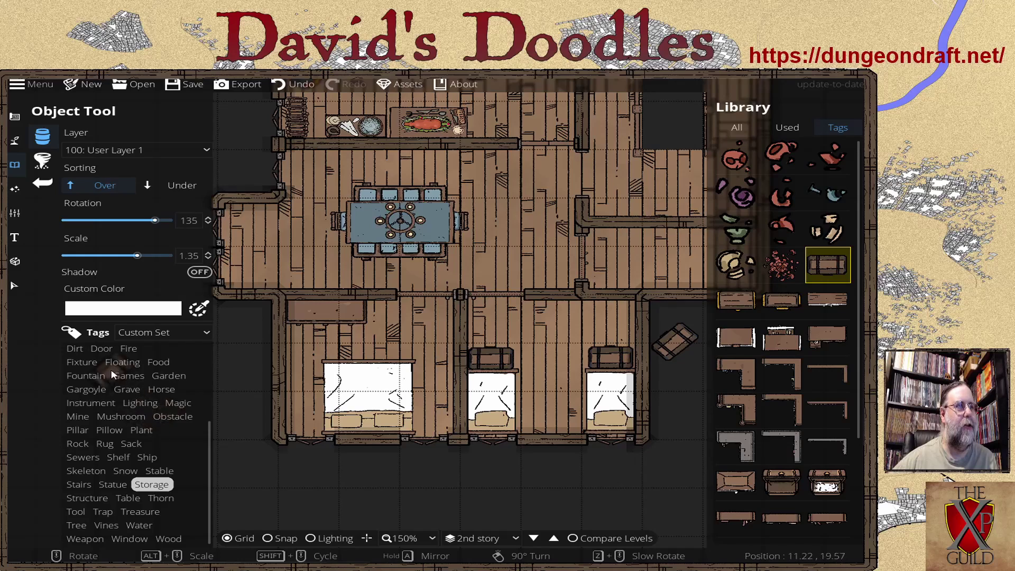
# Step: Place a slim wall decor piece in light blue, scale 1.35, rotated to -180, against the wall behind the southwest bedroom's cabinet
pyautogui.scroll(2, 127, 402)
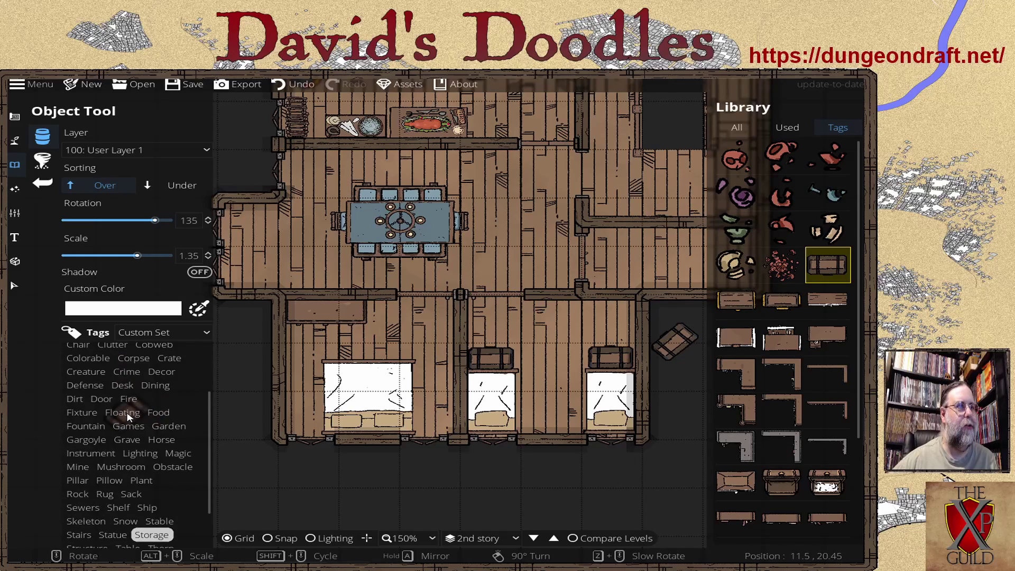
pyautogui.click(160, 375)
pyautogui.click(831, 412)
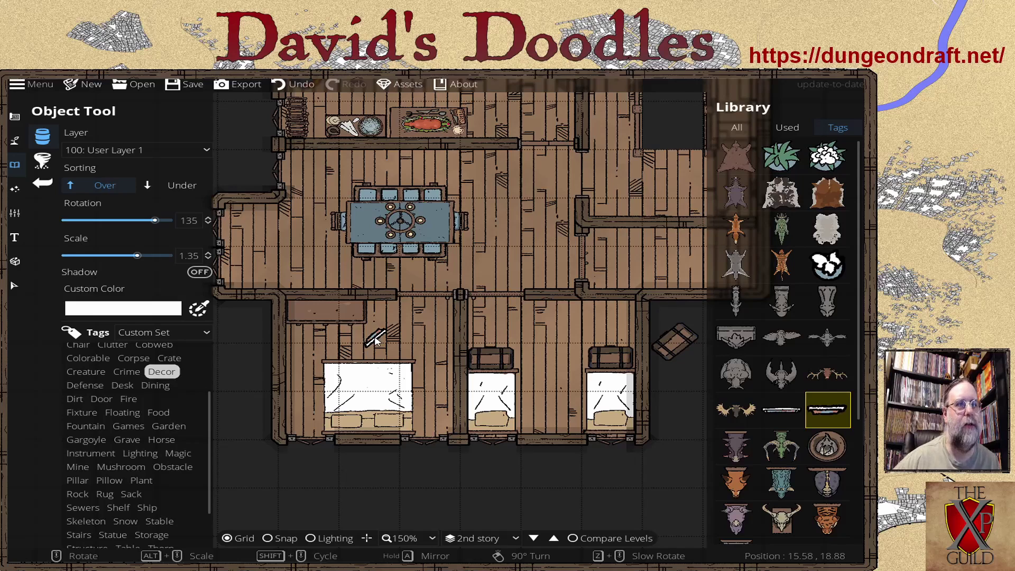
pyautogui.scroll(2, 354, 337)
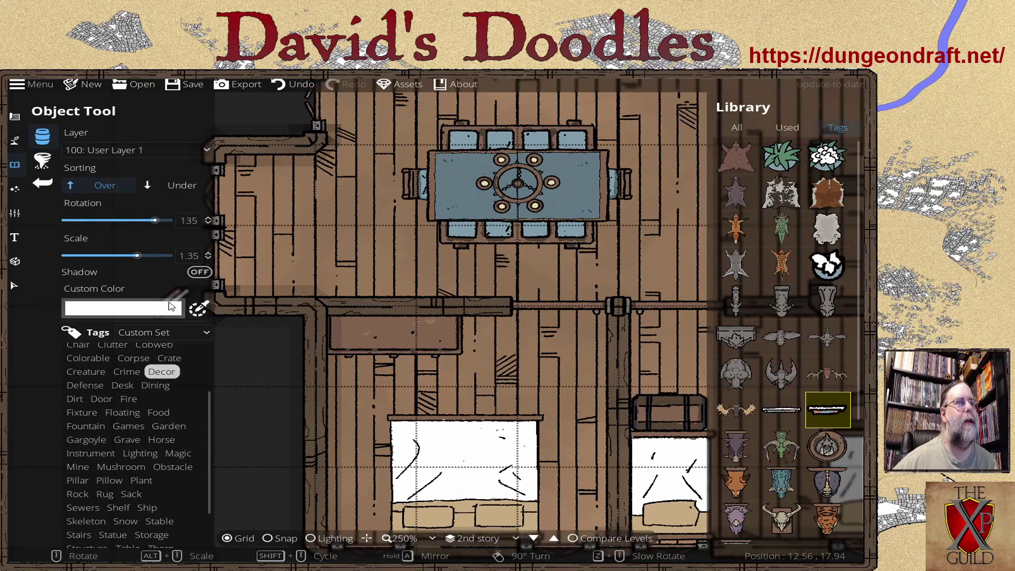
pyautogui.click(198, 310)
pyautogui.click(100, 390)
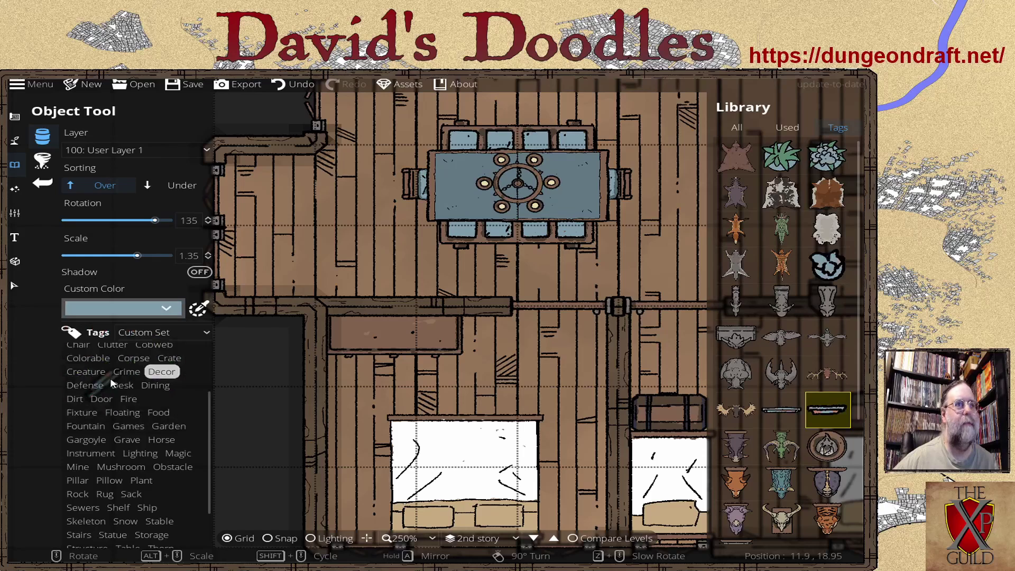
pyautogui.scroll(-4, 396, 344)
pyautogui.scroll(1, 396, 350)
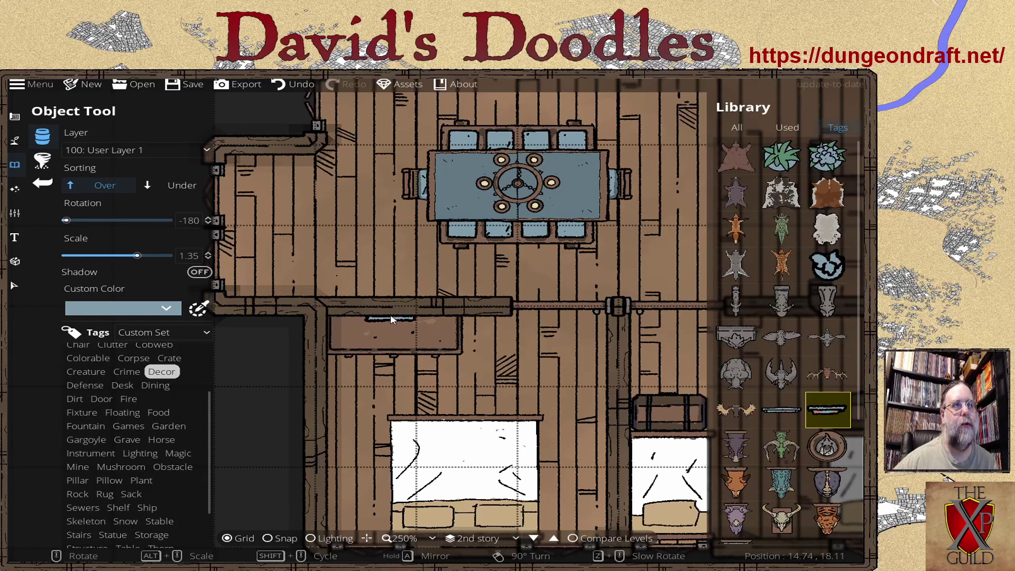
# Step: Hang a second matching light blue decor piece on the north wall of the southeast bedroom, just east of its doorway
pyautogui.press('d')
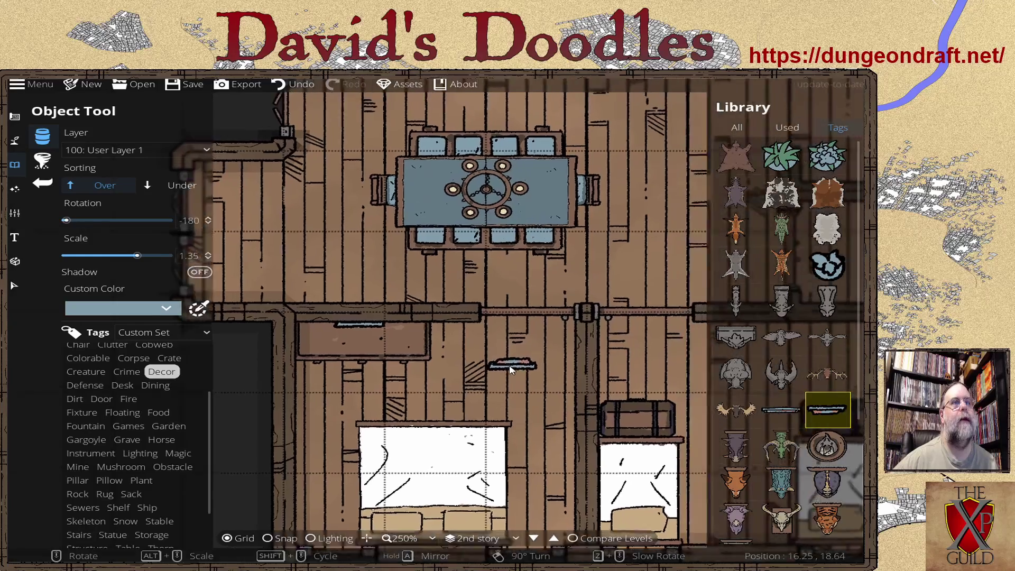
pyautogui.press('d')
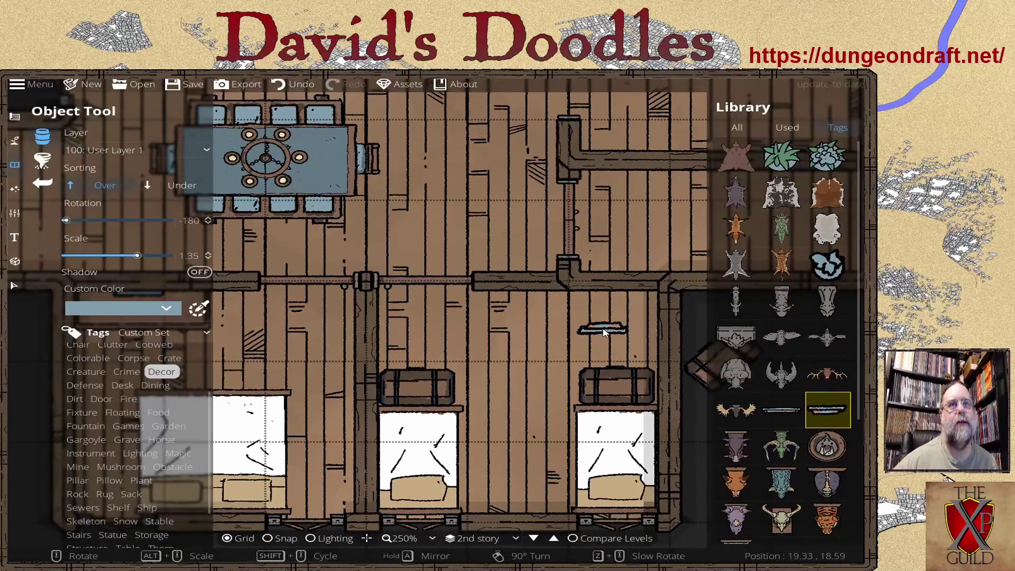
pyautogui.press('d')
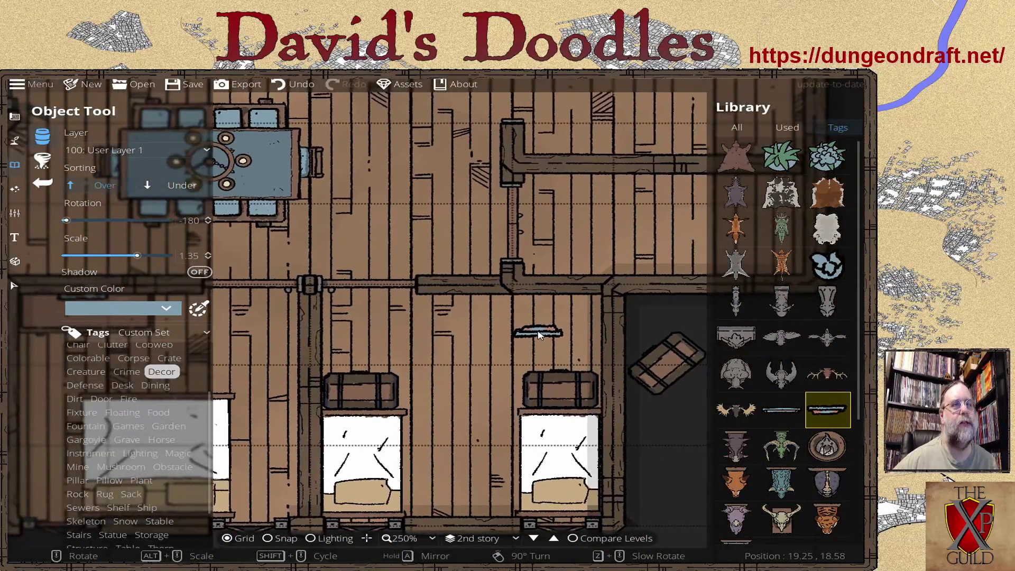
pyautogui.click(448, 298)
# Step: Move the first decor piece from behind the cabinet to the southwest bedroom's west wall, rotating it to run north-south
pyautogui.press('a')
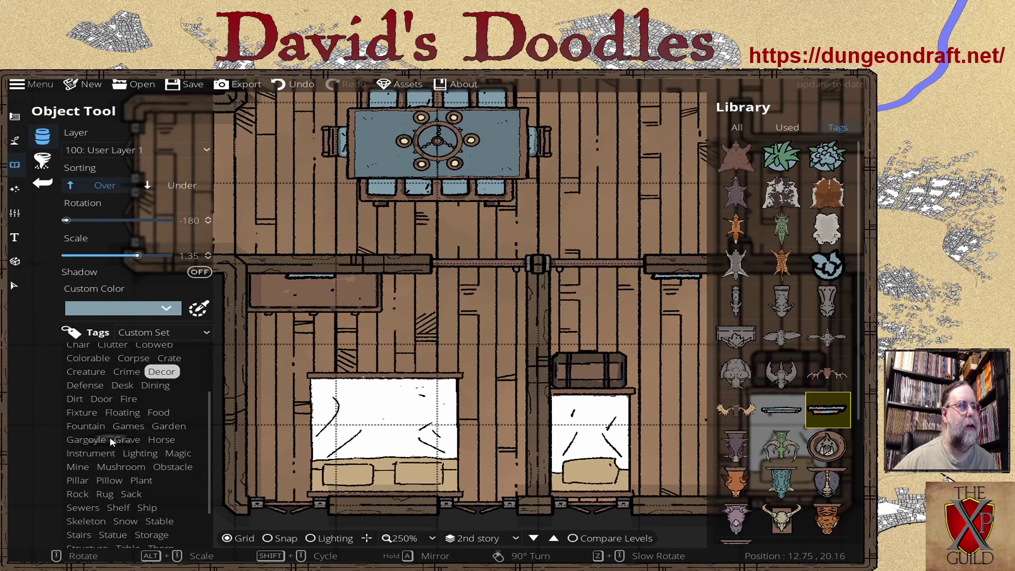
pyautogui.press('a')
pyautogui.press('a')
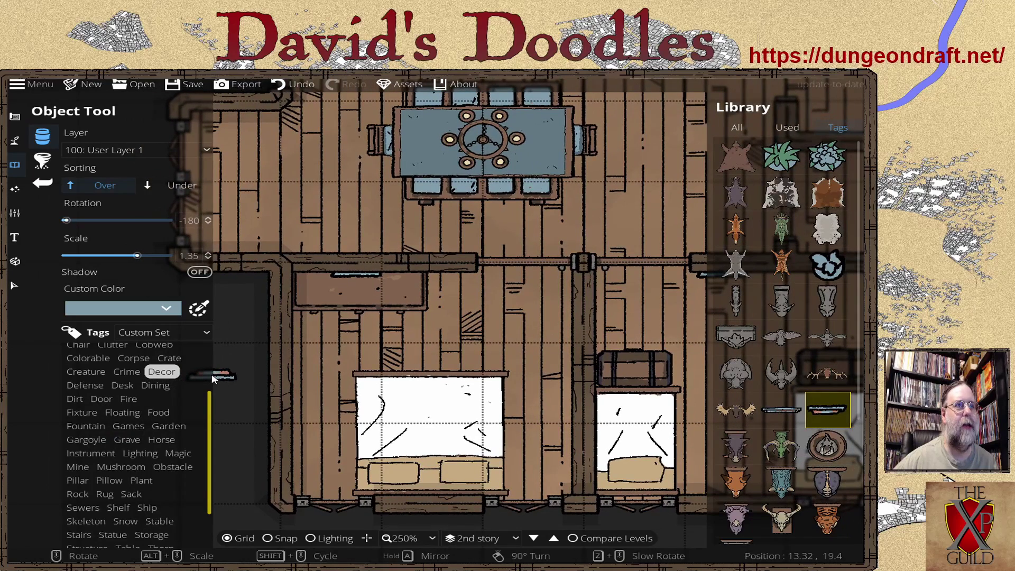
pyautogui.press('d')
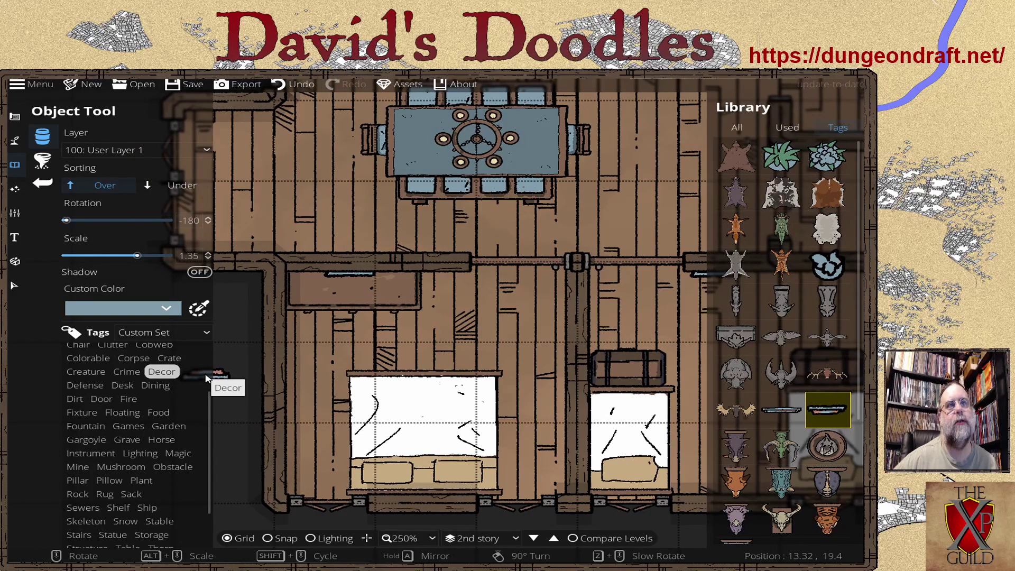
pyautogui.click(15, 285)
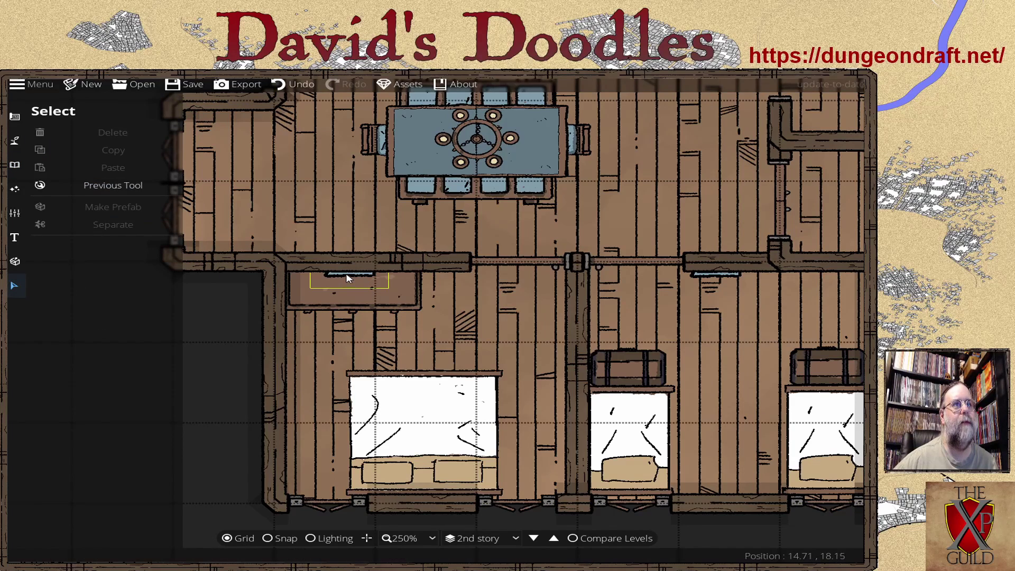
pyautogui.moveTo(350, 279); pyautogui.dragTo(325, 345)
pyautogui.scroll(3, 302, 381)
pyautogui.scroll(3, 302, 378)
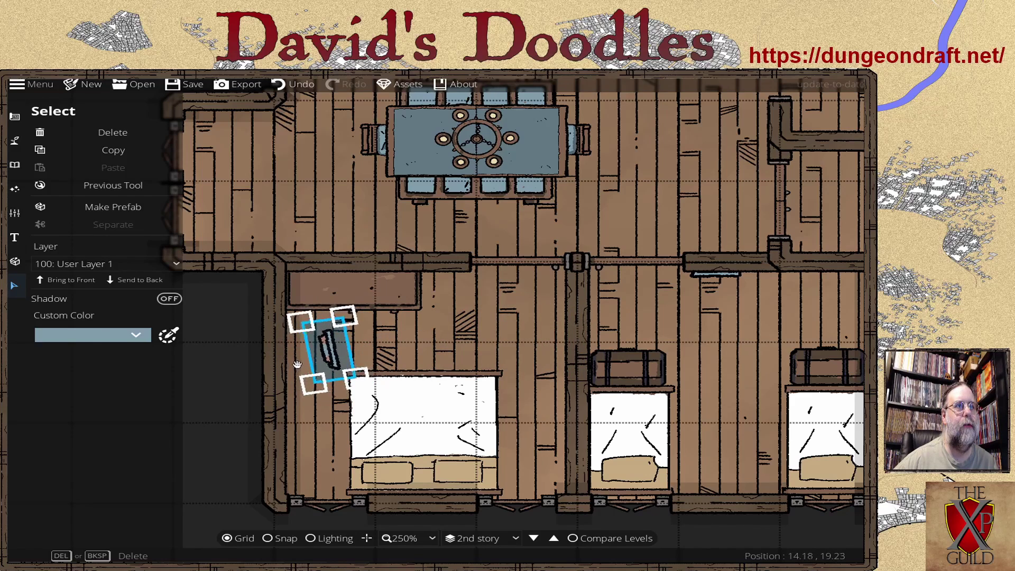
pyautogui.scroll(1, 301, 360)
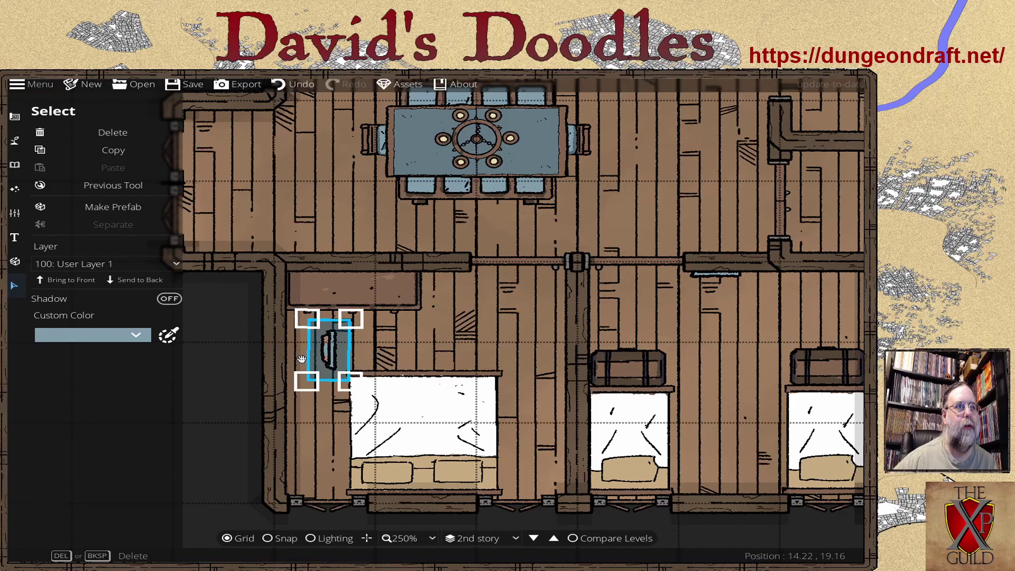
pyautogui.moveTo(307, 353); pyautogui.dragTo(284, 343)
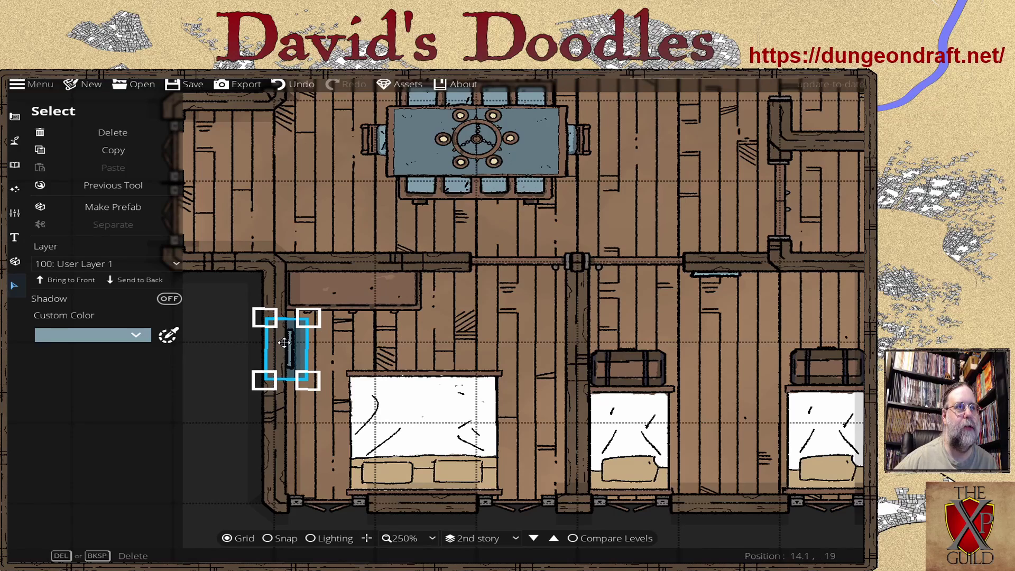
# Step: Shift the cabinet in the southwest bedroom slightly east along the north wall
pyautogui.click(419, 350)
pyautogui.moveTo(331, 297); pyautogui.dragTo(364, 301)
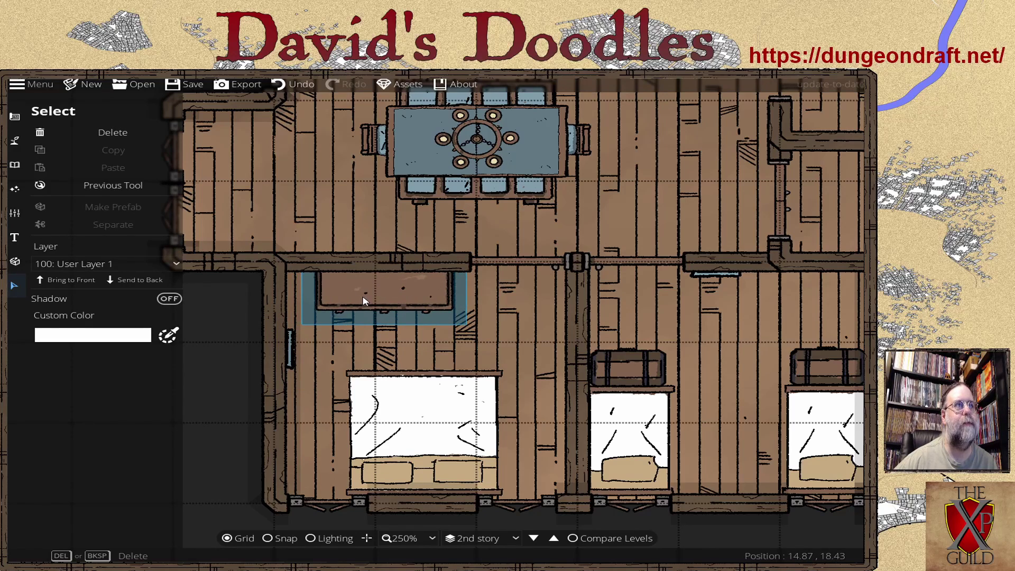
pyautogui.press('Escape')
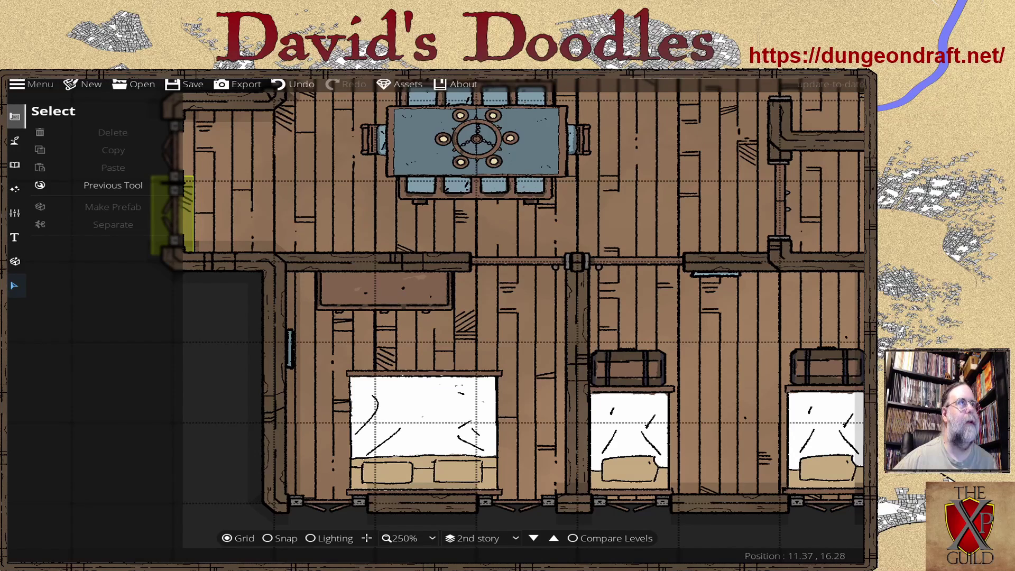
pyautogui.click(172, 214)
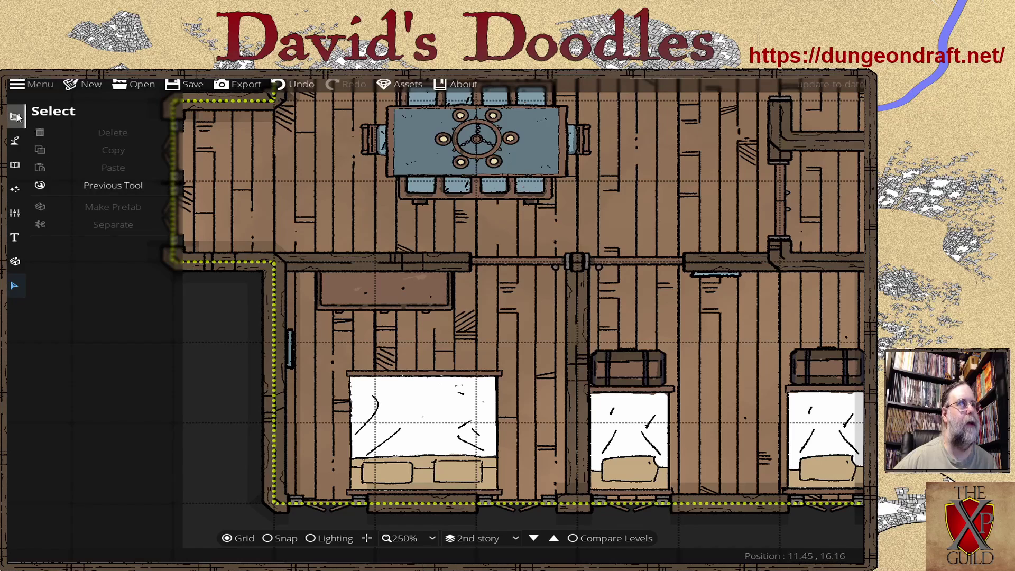
pyautogui.click(74, 185)
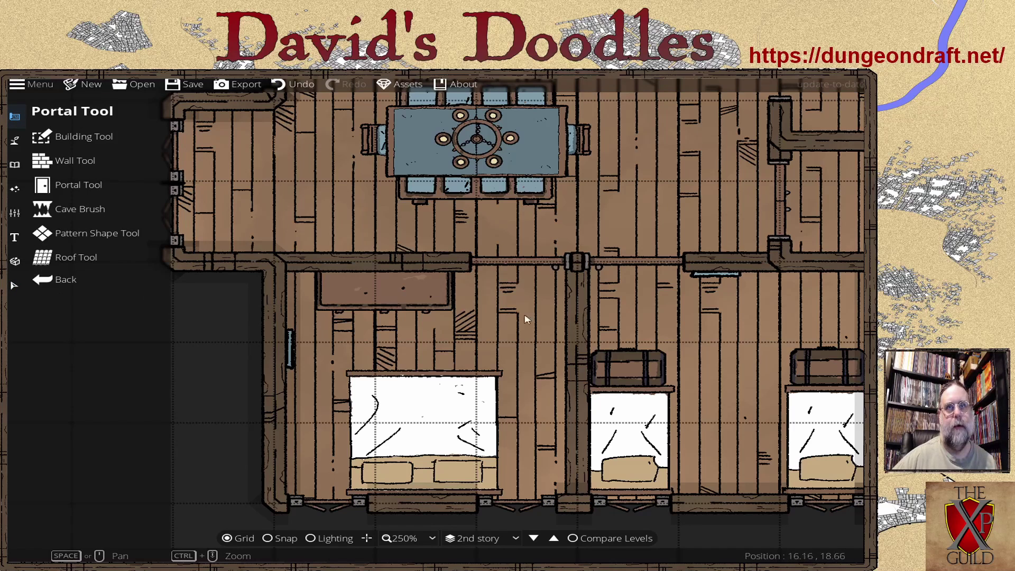
# Step: Delete the stray treasure chest lying outside the building, east of the southeast bedroom
pyautogui.scroll(-4, 510, 319)
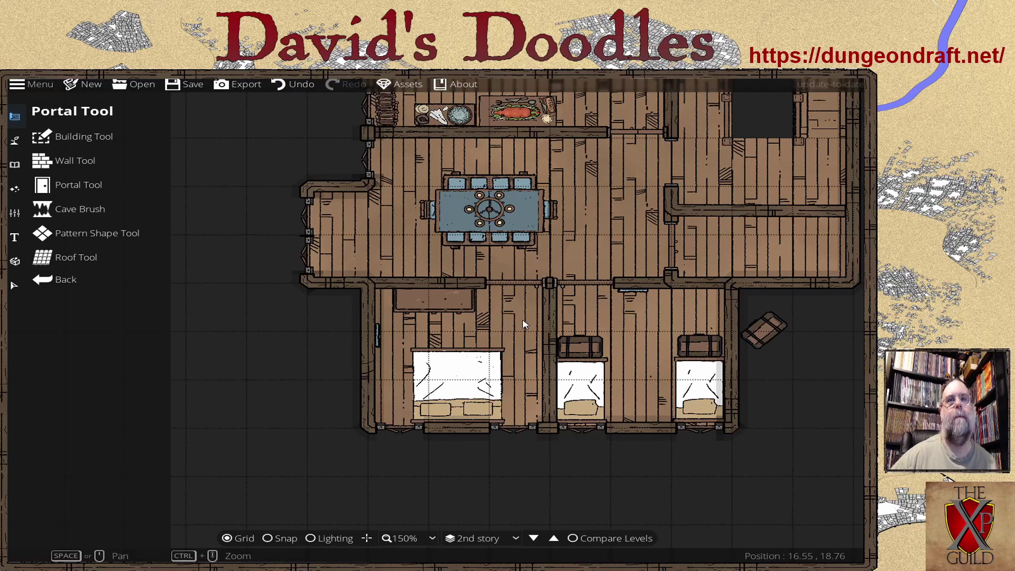
pyautogui.moveTo(523, 324); pyautogui.dragTo(340, 351)
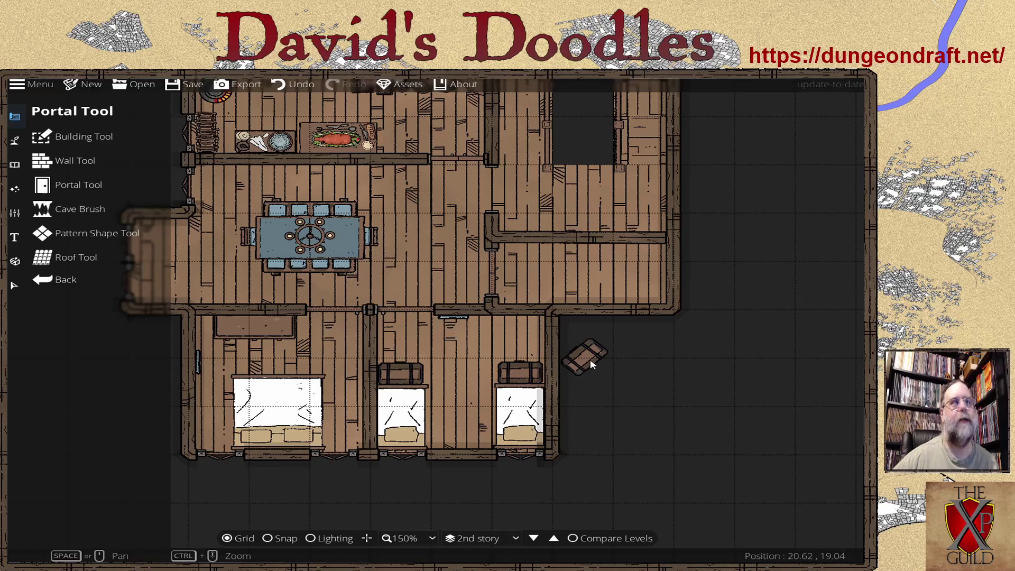
pyautogui.click(14, 288)
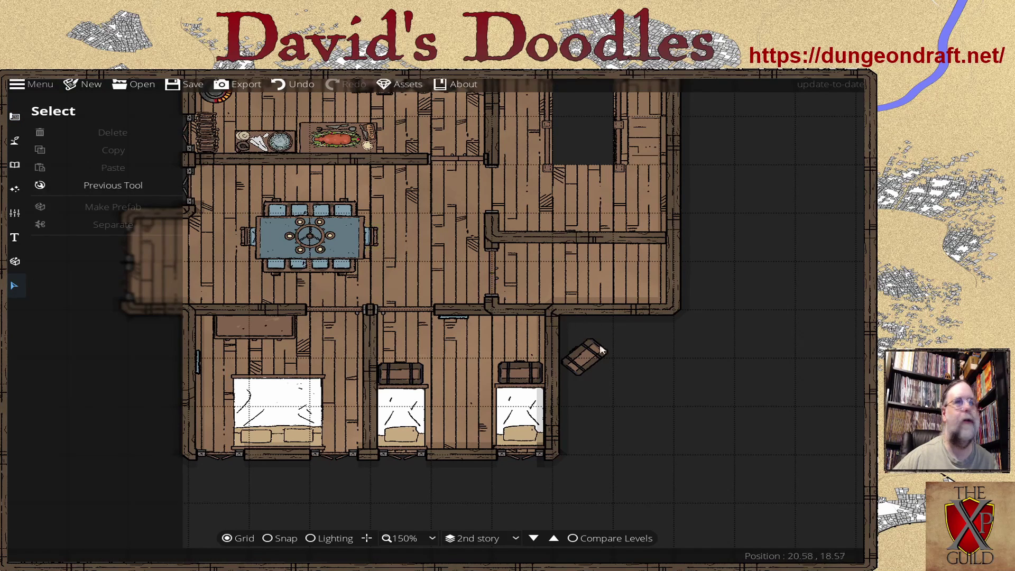
pyautogui.click(602, 362)
pyautogui.press('Delete')
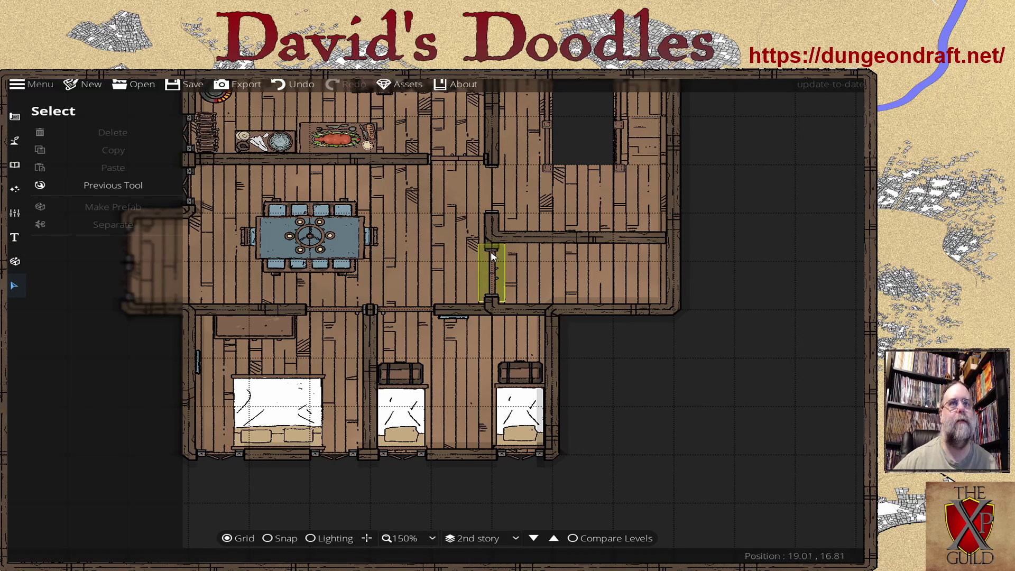
# Step: Place a wooden staircase with a single railing, rotated to 90 at scale 0.75, along the south wall of the small eastern room
pyautogui.click(16, 166)
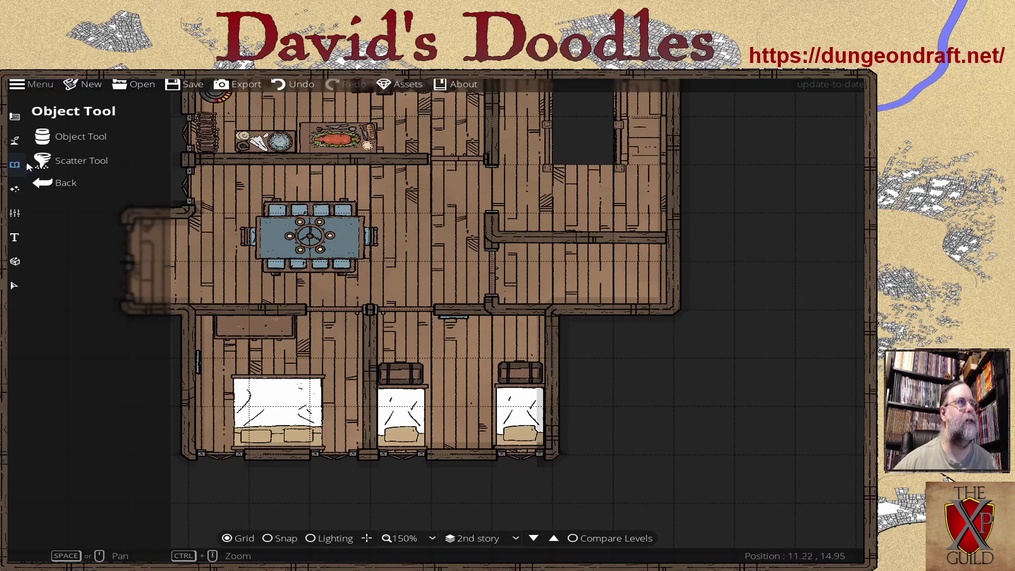
pyautogui.click(77, 136)
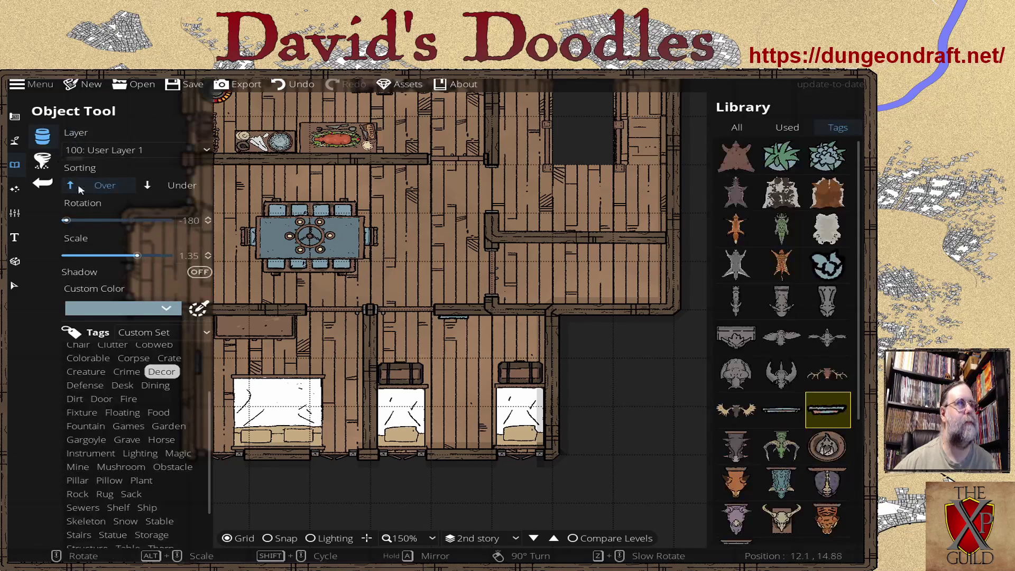
pyautogui.scroll(-1, 96, 407)
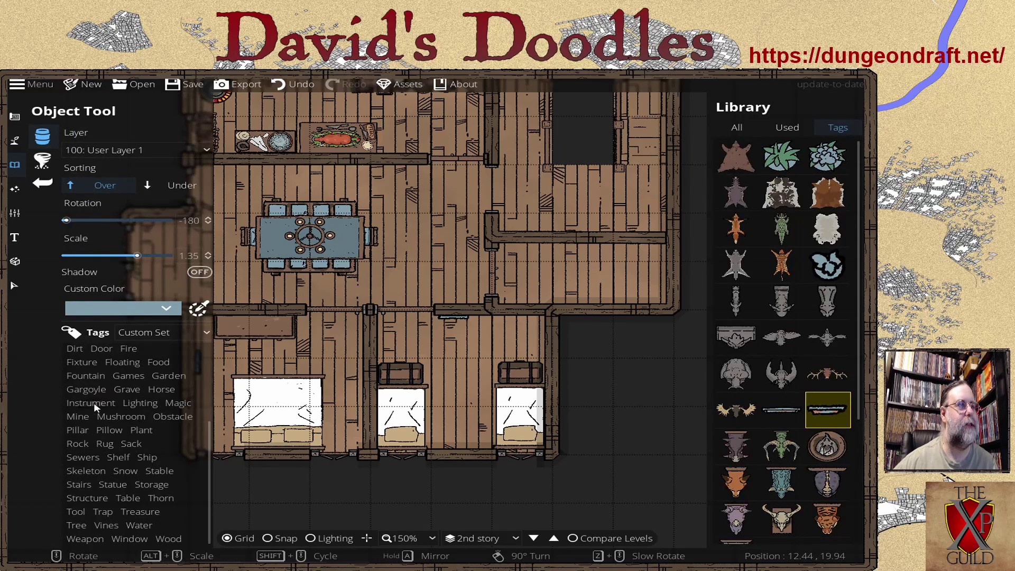
pyautogui.click(79, 484)
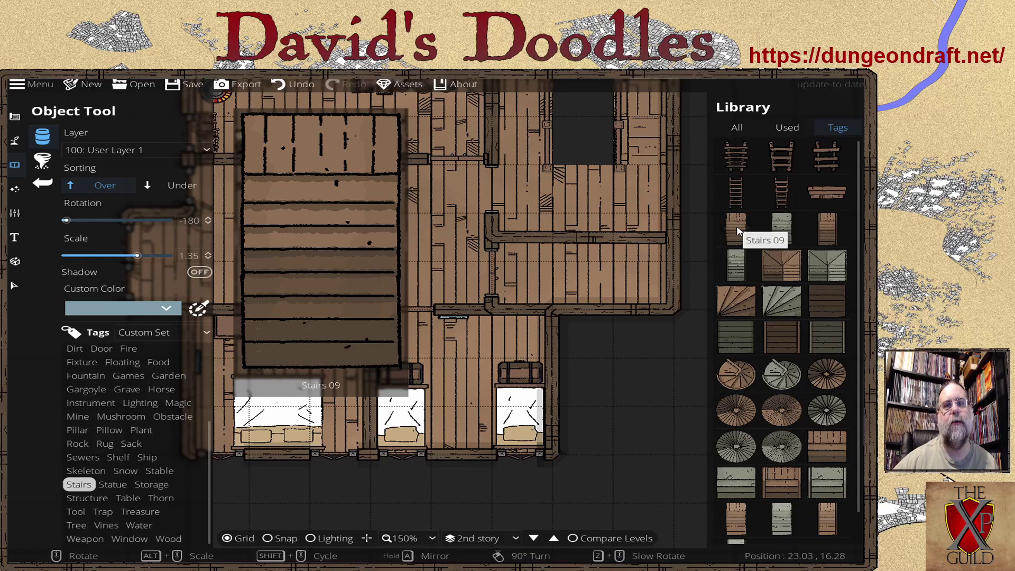
pyautogui.click(731, 516)
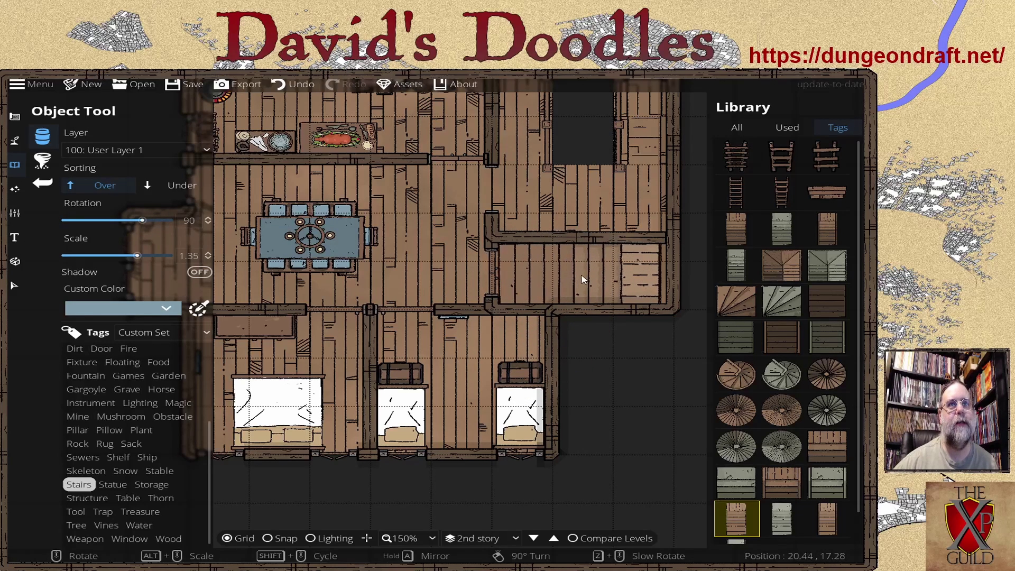
pyautogui.keyDown('alt'); pyautogui.scroll(-10, 572, 278); pyautogui.keyUp('alt')
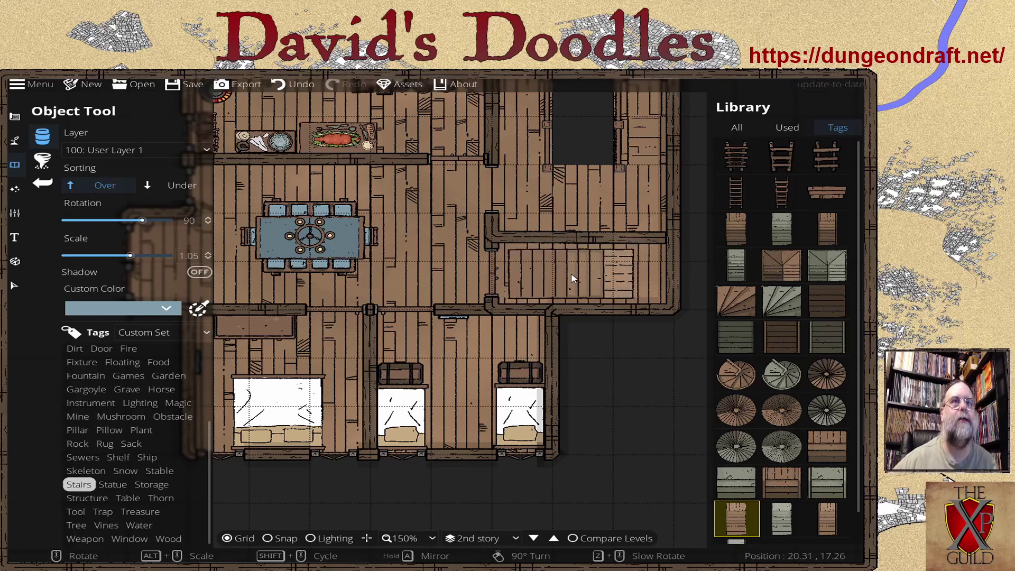
pyautogui.keyDown('alt'); pyautogui.scroll(-2, 571, 279); pyautogui.keyUp('alt')
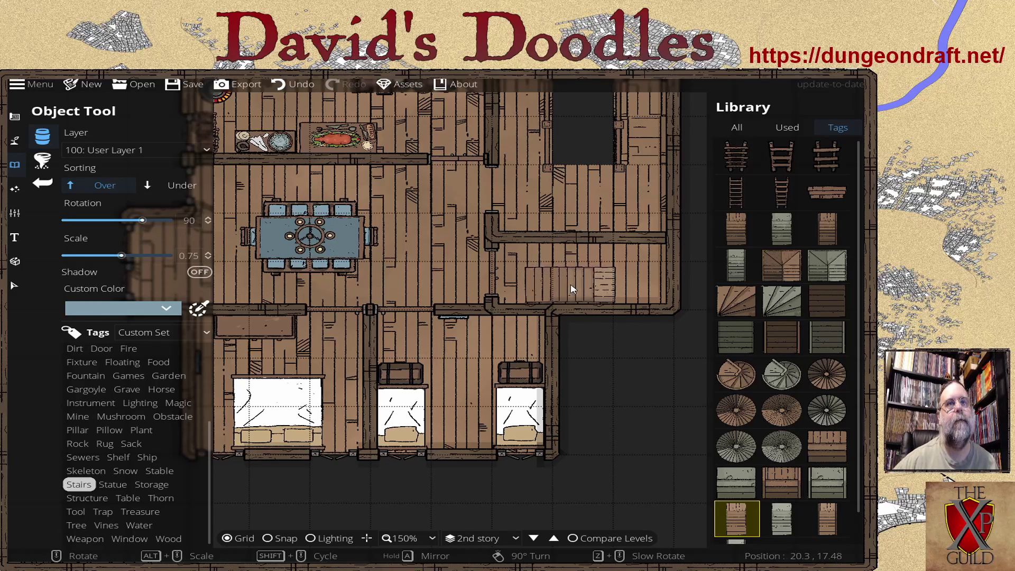
pyautogui.click(831, 520)
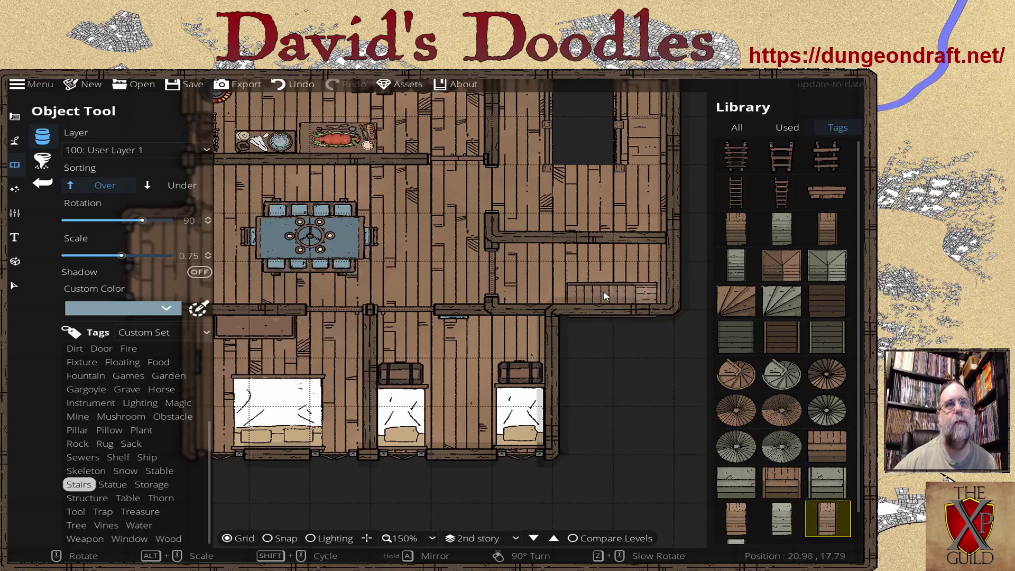
pyautogui.scroll(4, 570, 294)
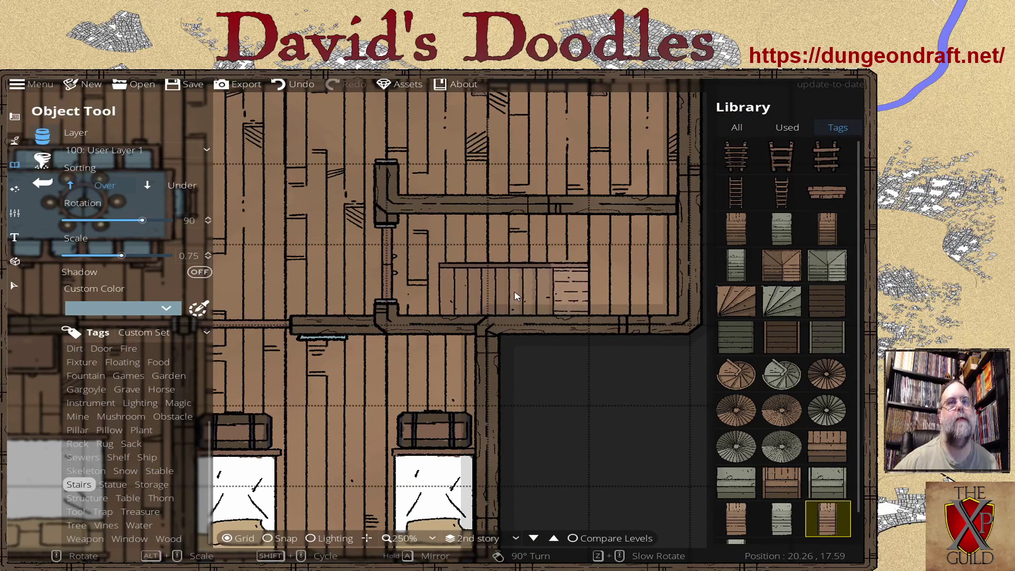
pyautogui.click(517, 296)
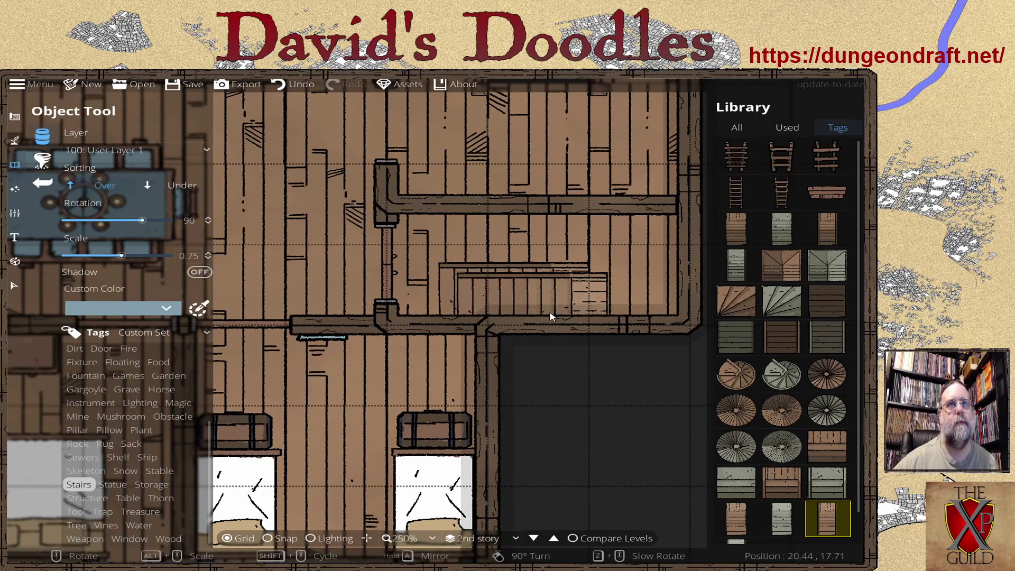
pyautogui.moveTo(614, 397); pyautogui.dragTo(573, 442)
pyautogui.scroll(-1, 573, 442)
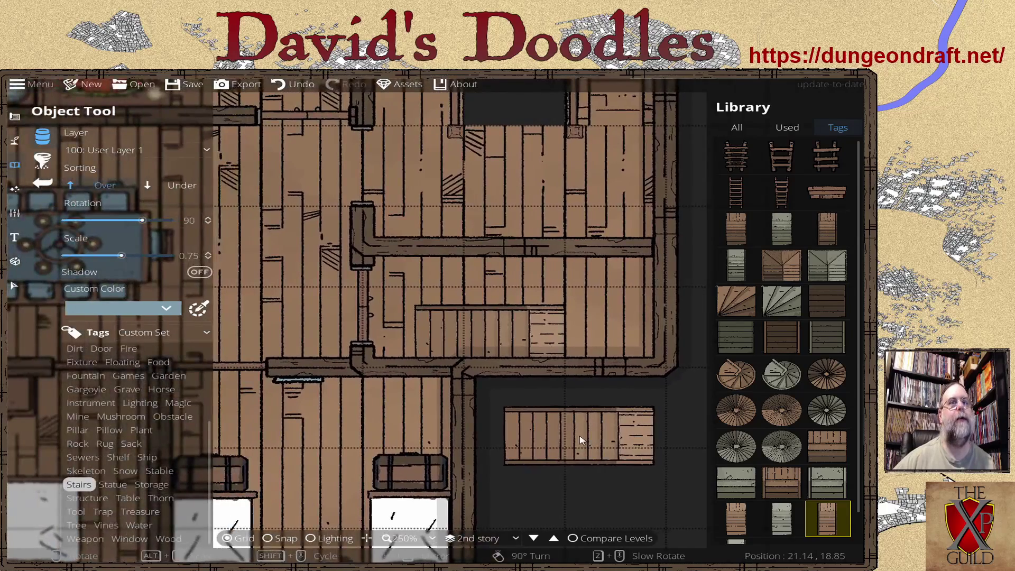
pyautogui.scroll(2, 576, 441)
pyautogui.scroll(-2, 579, 441)
pyautogui.scroll(-1, 580, 440)
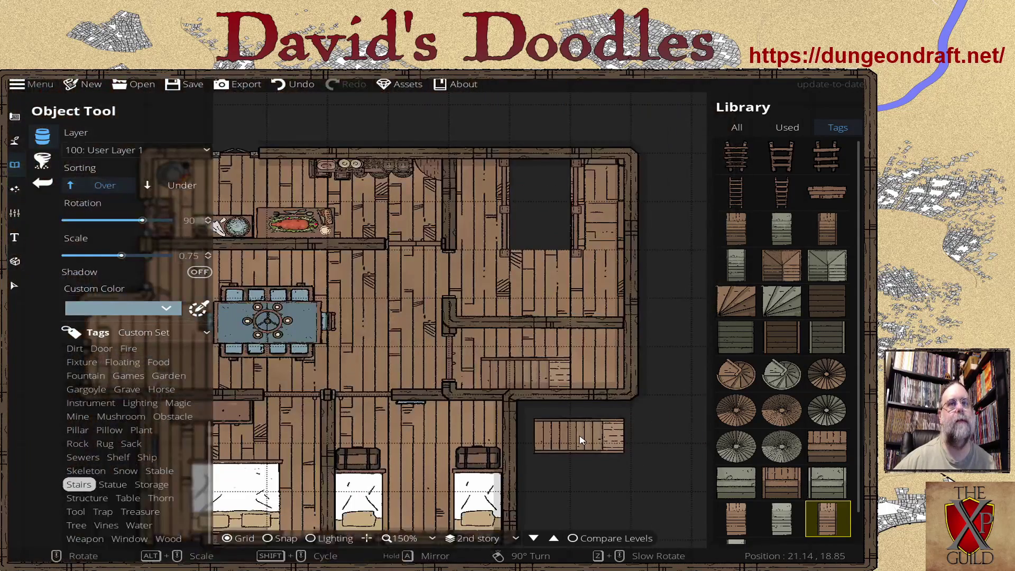
# Step: Look through the staircase assets in the library and review the 2nd story layout
pyautogui.moveTo(580, 441); pyautogui.dragTo(586, 404)
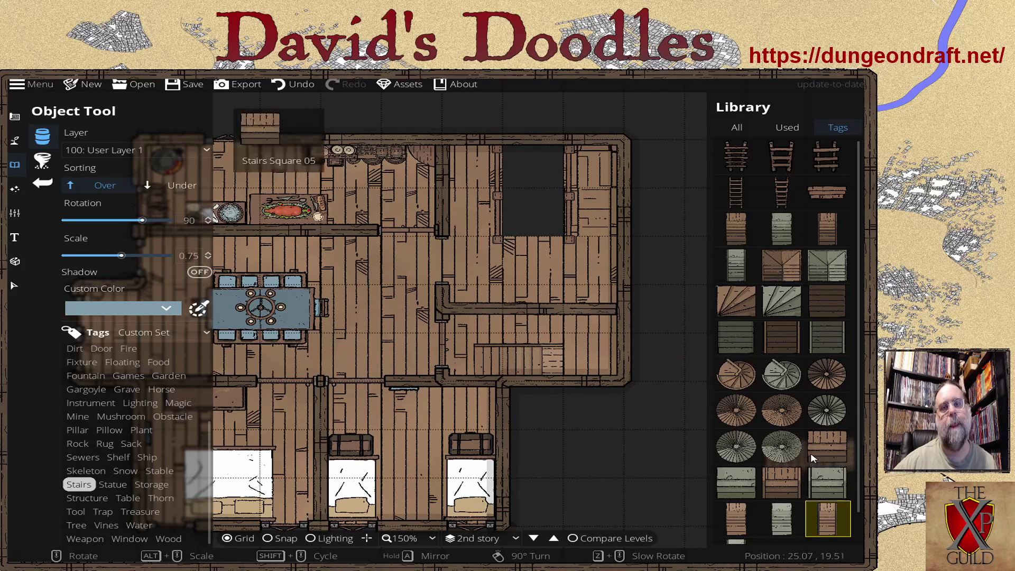
pyautogui.moveTo(815, 449)
pyautogui.scroll(-1, 814, 449)
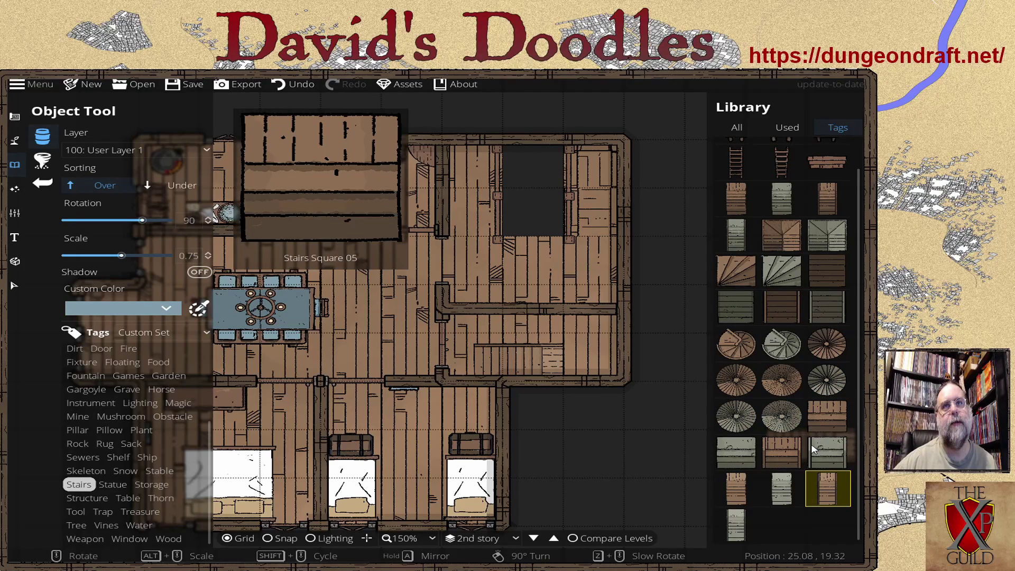
pyautogui.moveTo(776, 346)
pyautogui.scroll(1, 776, 346)
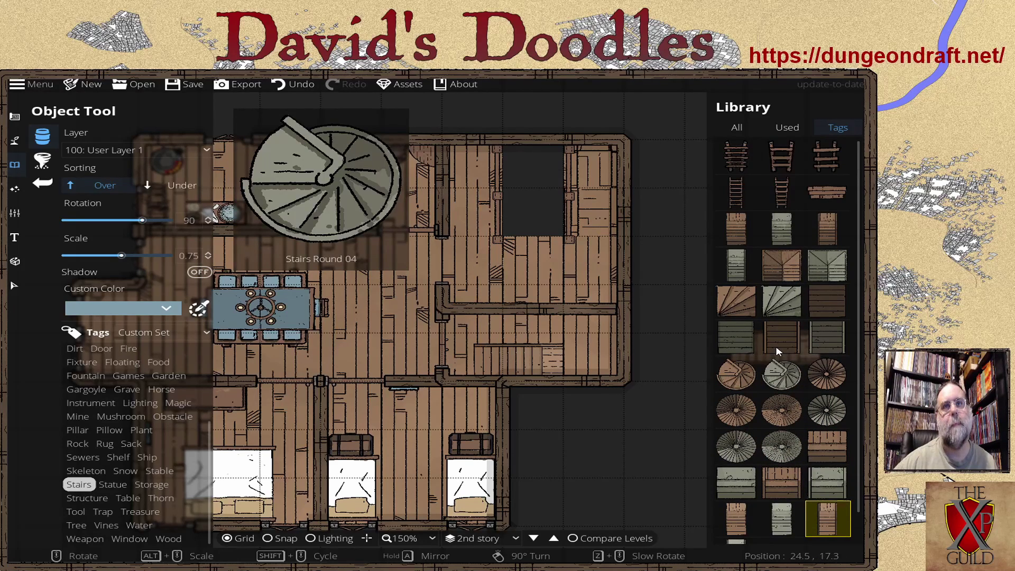
pyautogui.click(776, 345)
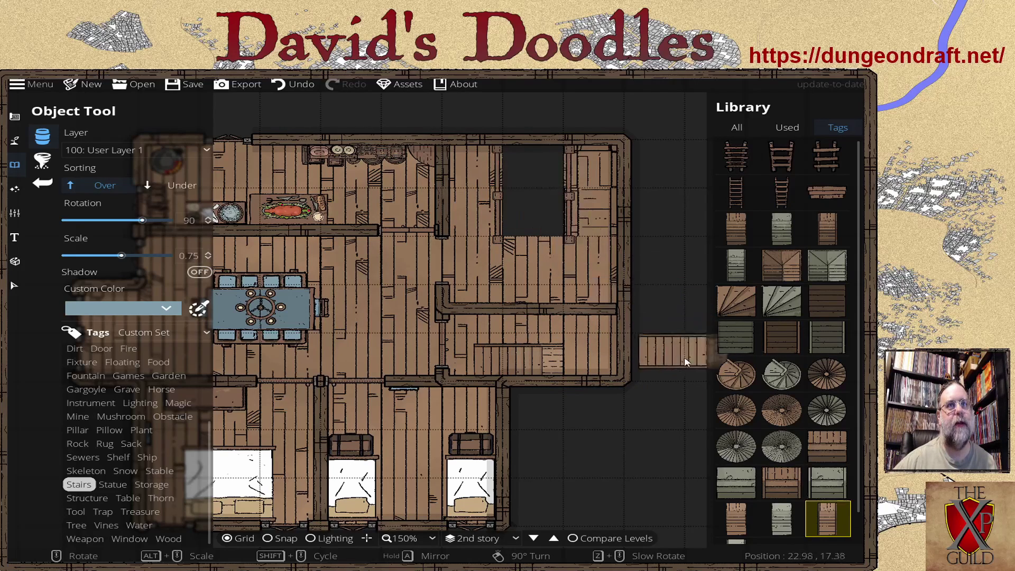
pyautogui.scroll(2, 96, 399)
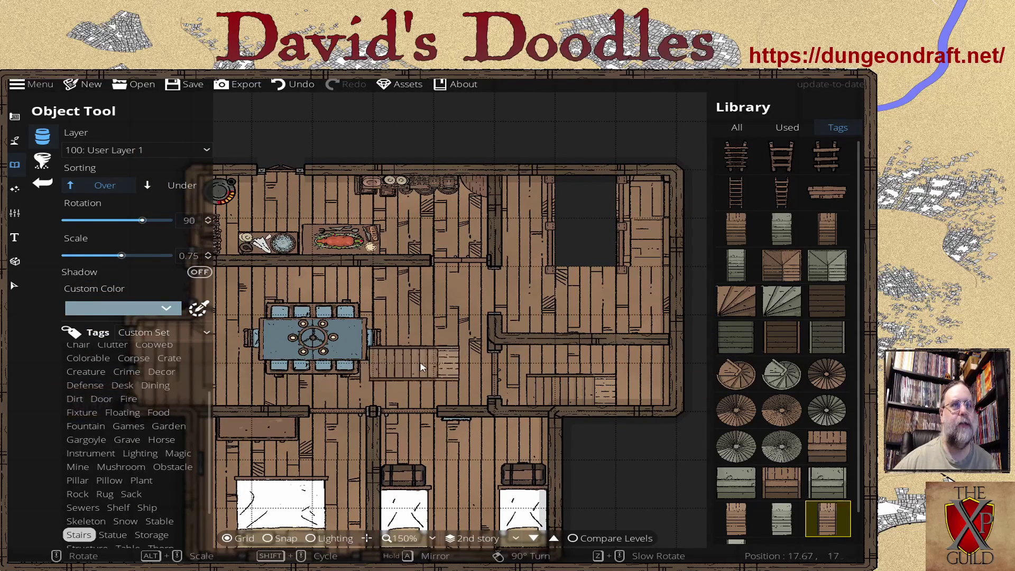
pyautogui.moveTo(441, 352); pyautogui.dragTo(481, 298)
pyautogui.scroll(-1, 510, 299)
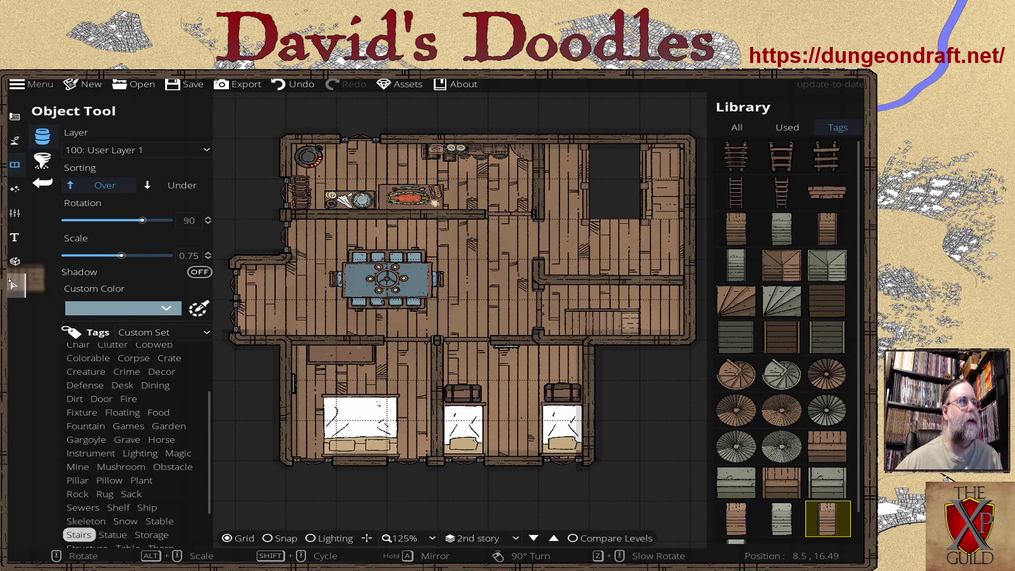
# Step: Create a new level labelled Attic in the level settings, switching to it on creation
pyautogui.click(15, 213)
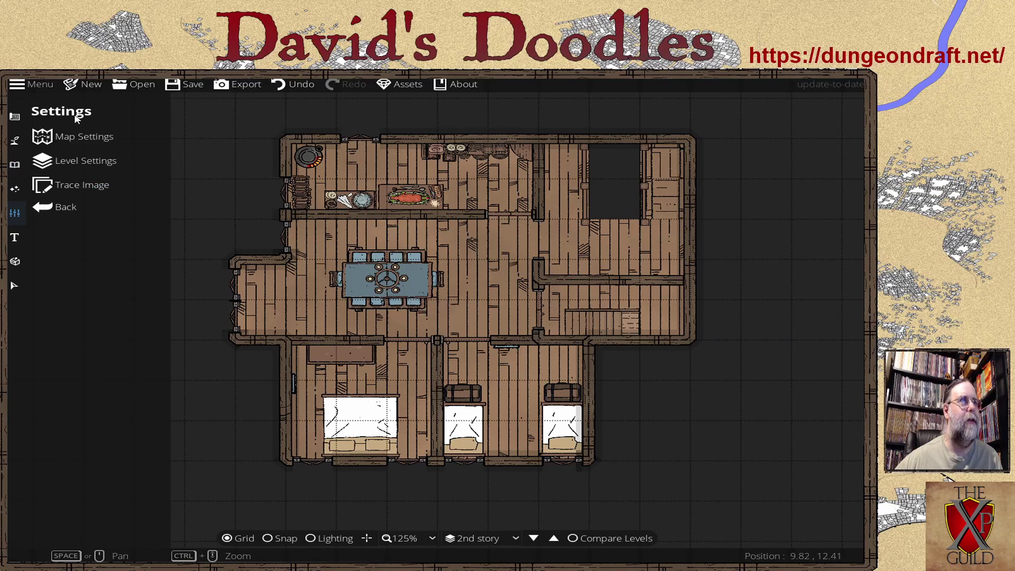
pyautogui.click(78, 162)
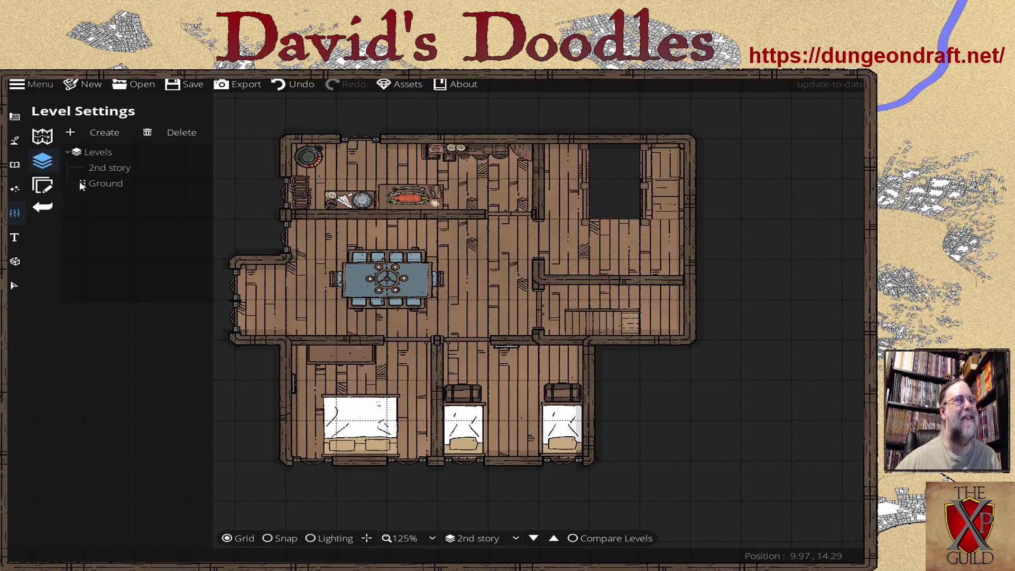
pyautogui.click(97, 133)
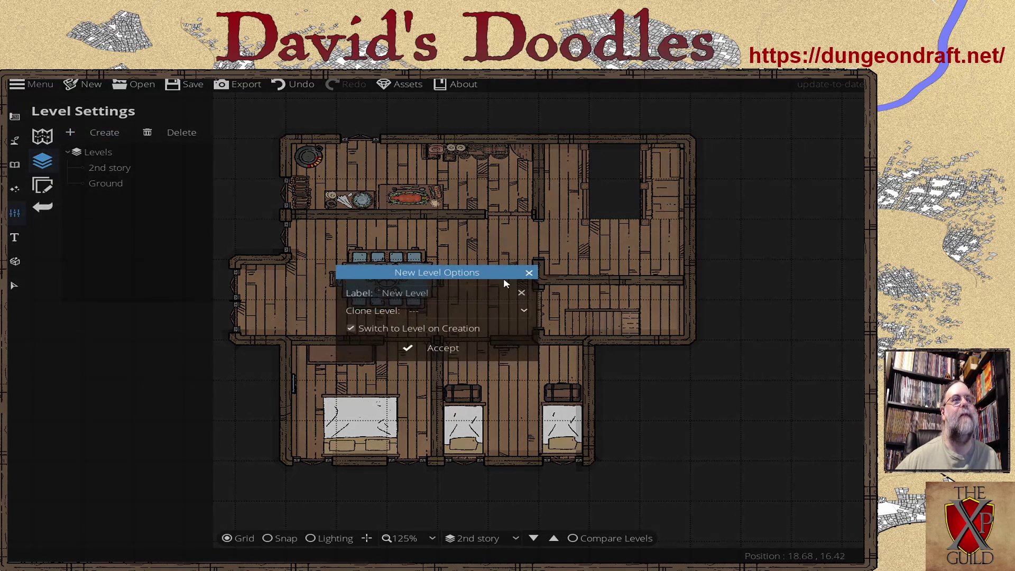
pyautogui.moveTo(432, 293); pyautogui.dragTo(377, 295)
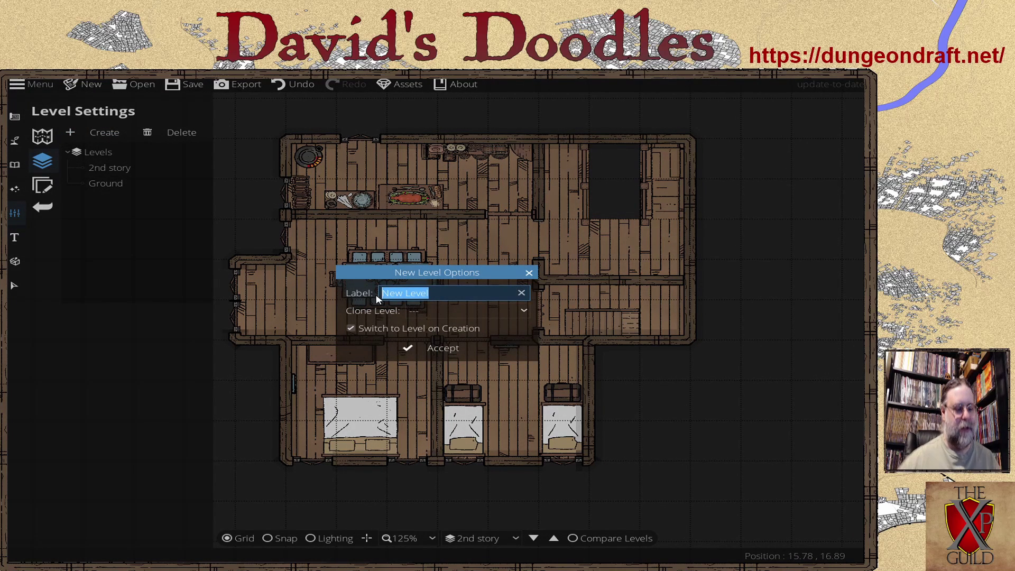
pyautogui.write('3')
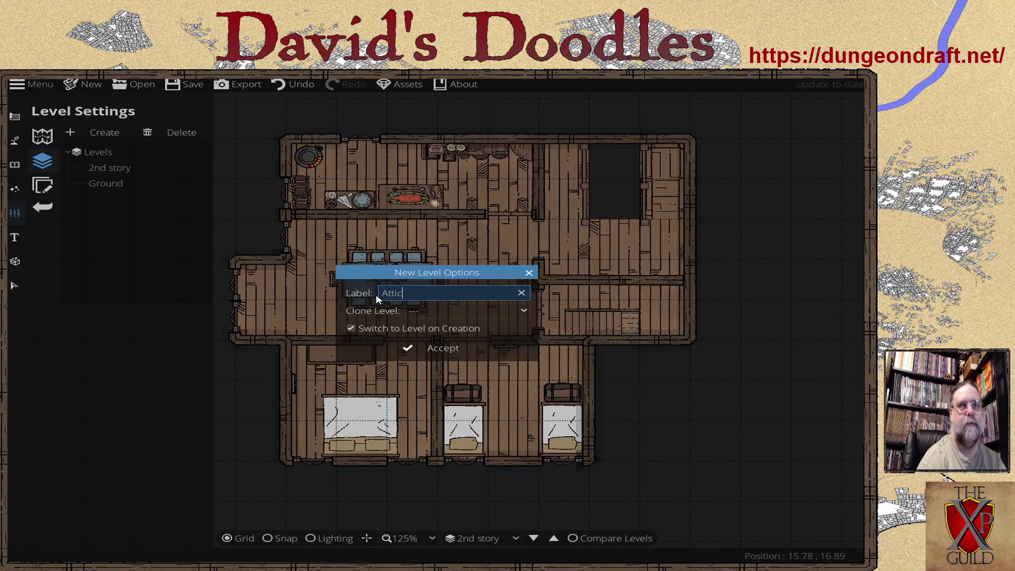
pyautogui.click(437, 349)
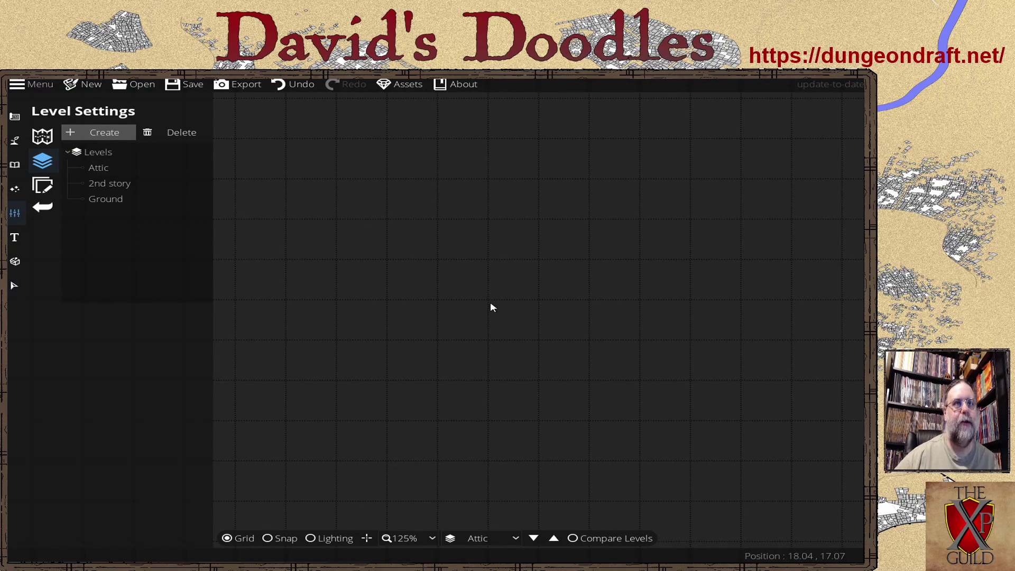
# Step: Turn on level comparison for the Attic and move its options dialog clear of the building
pyautogui.scroll(-1, 516, 304)
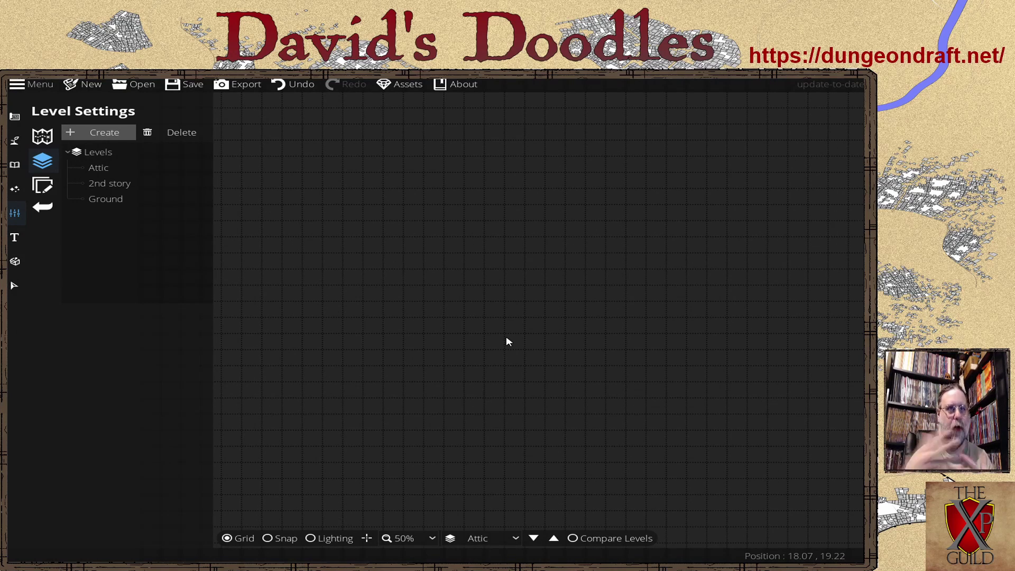
pyautogui.click(591, 539)
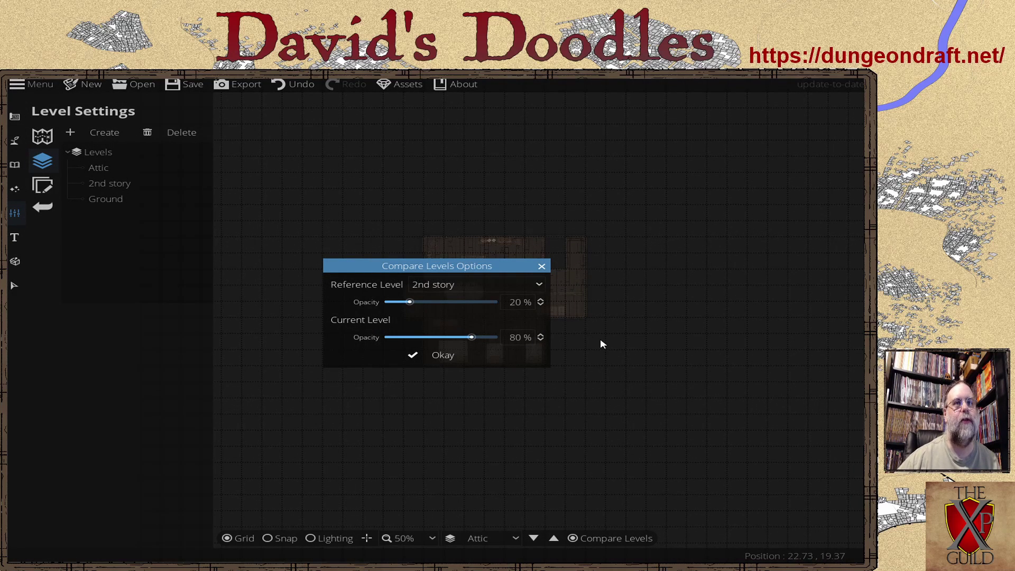
pyautogui.moveTo(431, 271); pyautogui.dragTo(484, 128)
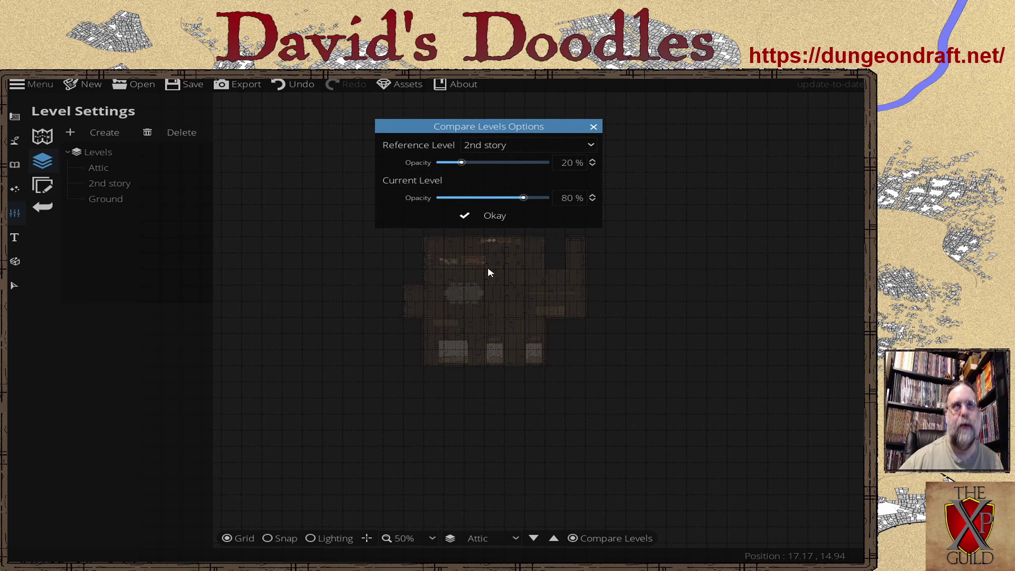
# Step: Preview Ground as the comparison's reference level and return to 2nd story
pyautogui.click(497, 148)
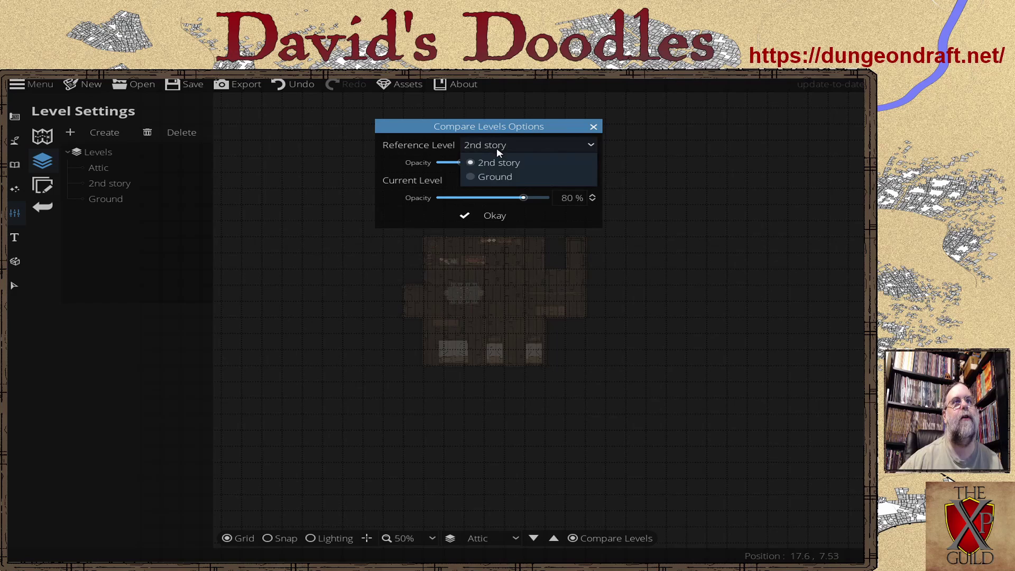
pyautogui.click(499, 178)
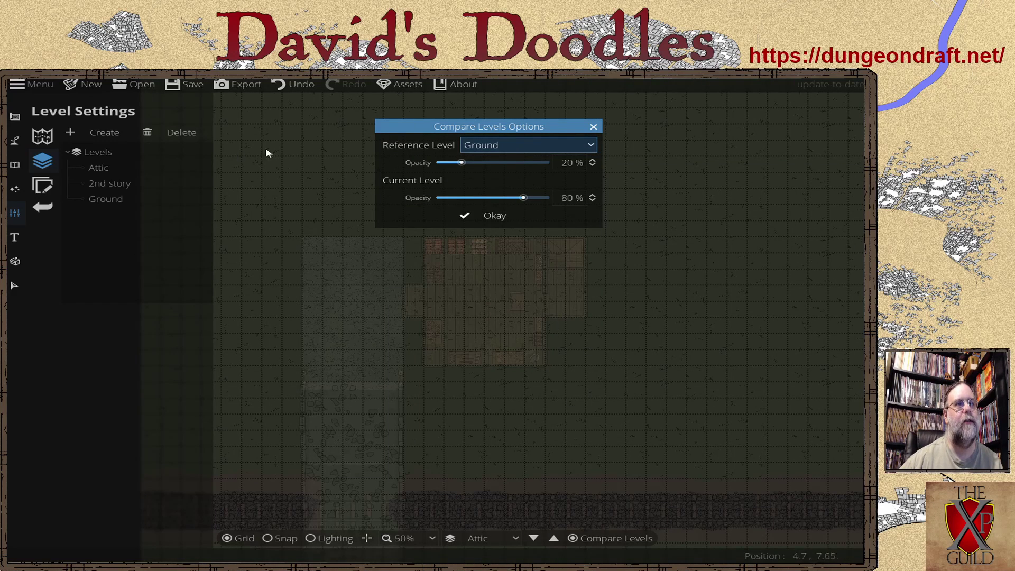
pyautogui.click(496, 144)
pyautogui.click(493, 159)
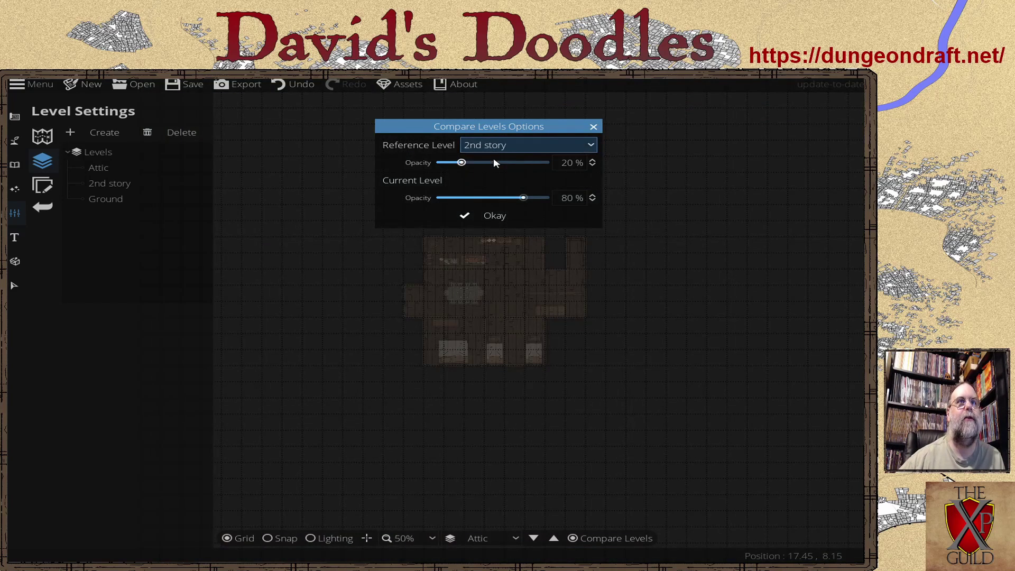
# Step: Set both the reference level and current level opacity to 61% and accept the comparison options
pyautogui.moveTo(463, 163); pyautogui.dragTo(505, 164)
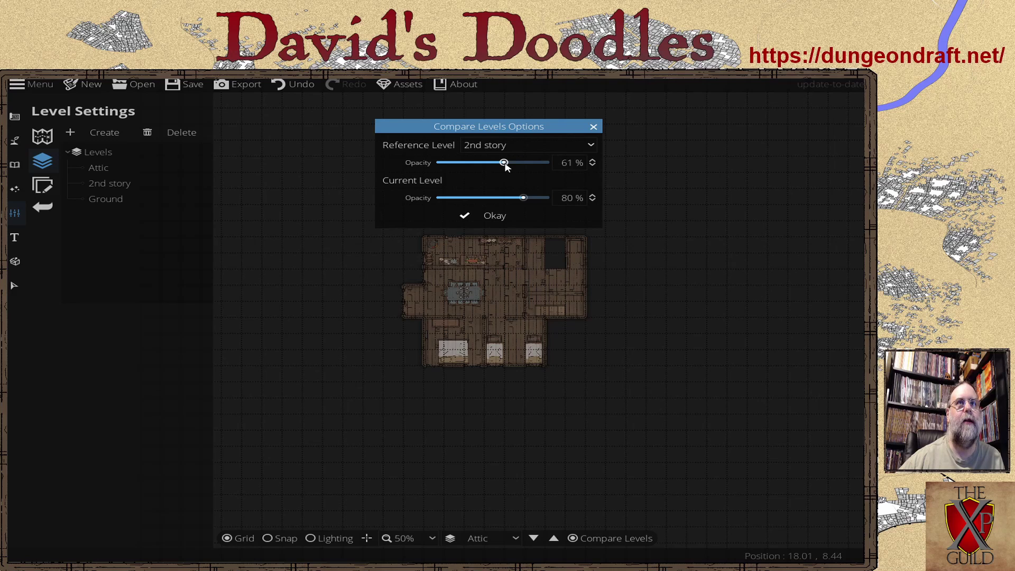
pyautogui.moveTo(524, 198); pyautogui.dragTo(505, 197)
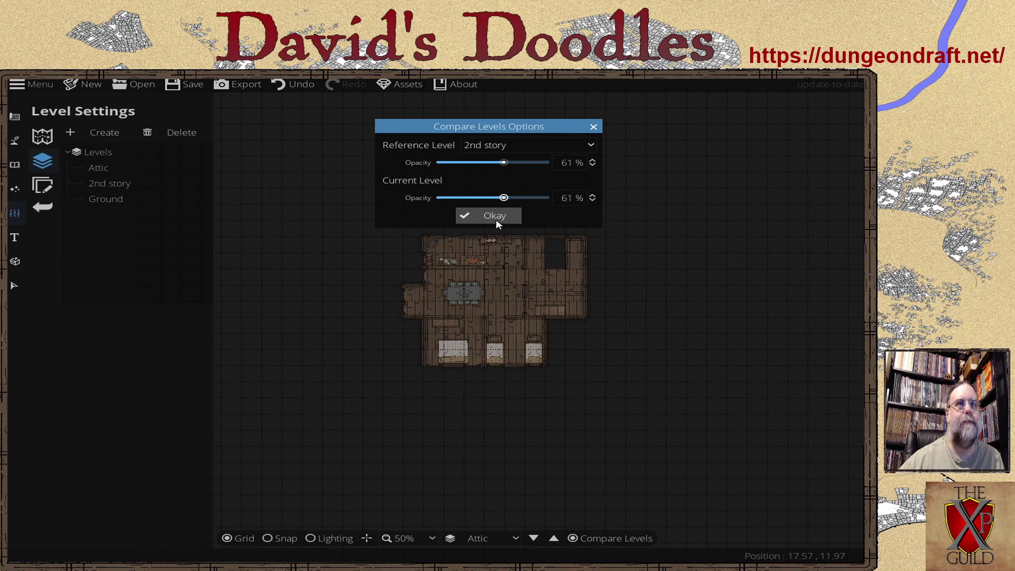
pyautogui.click(496, 217)
pyautogui.scroll(3, 454, 312)
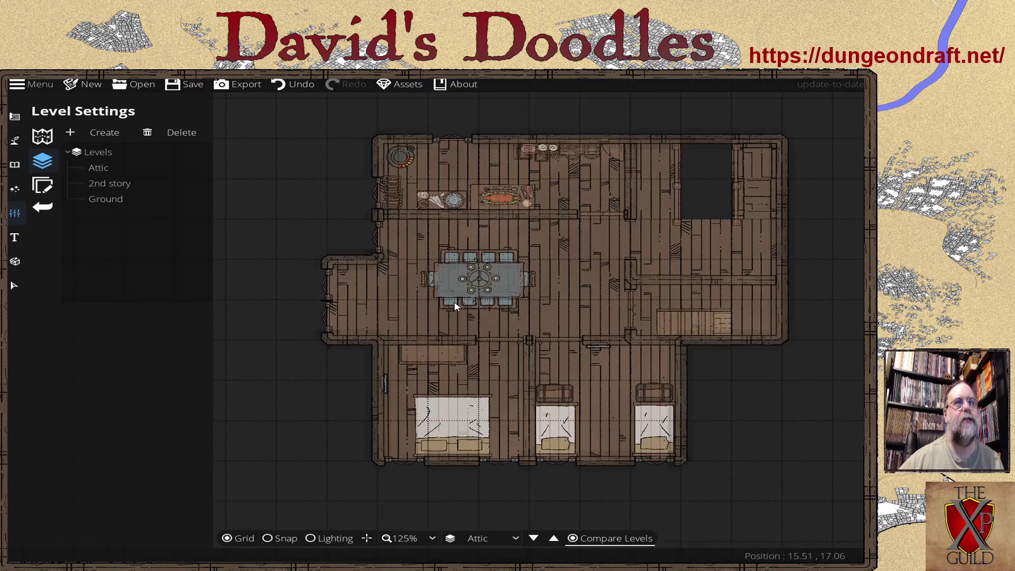
# Step: Draw the attic's wooden floor and walls as a snapped freeform building, tracing the 2nd story's outer outline, including the western bay
pyautogui.click(14, 116)
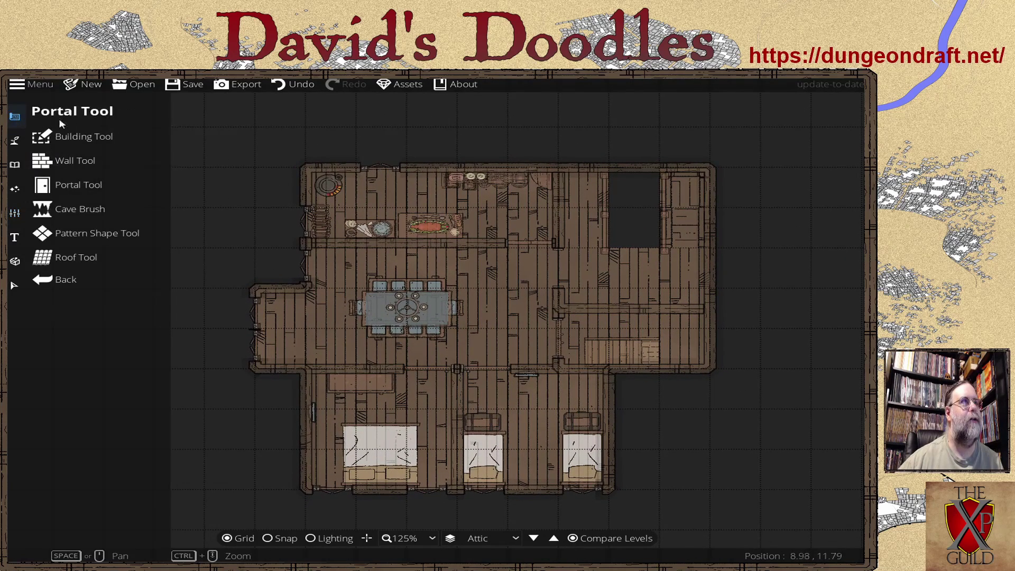
pyautogui.click(83, 135)
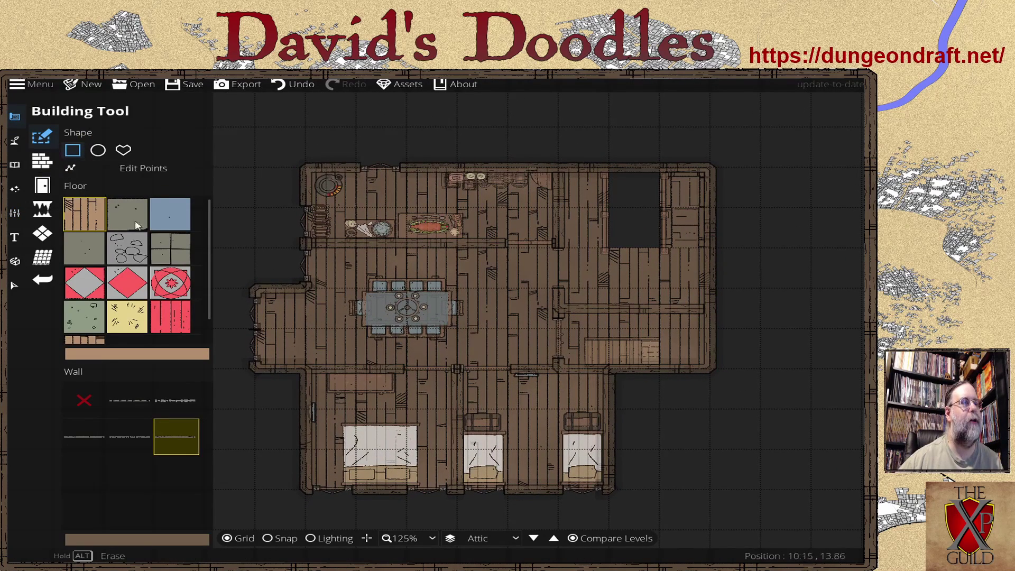
pyautogui.scroll(-1, 129, 304)
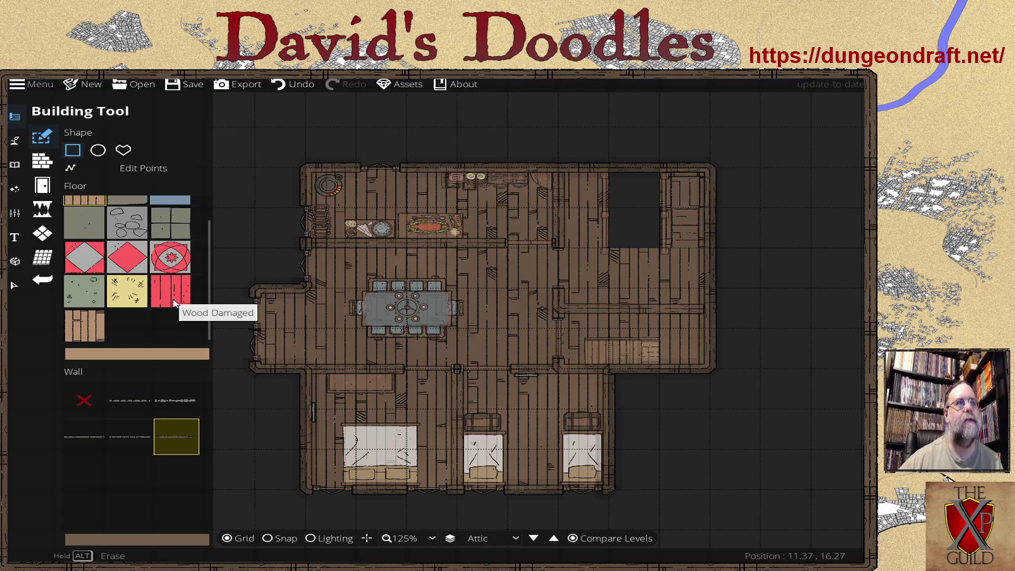
pyautogui.scroll(1, 174, 304)
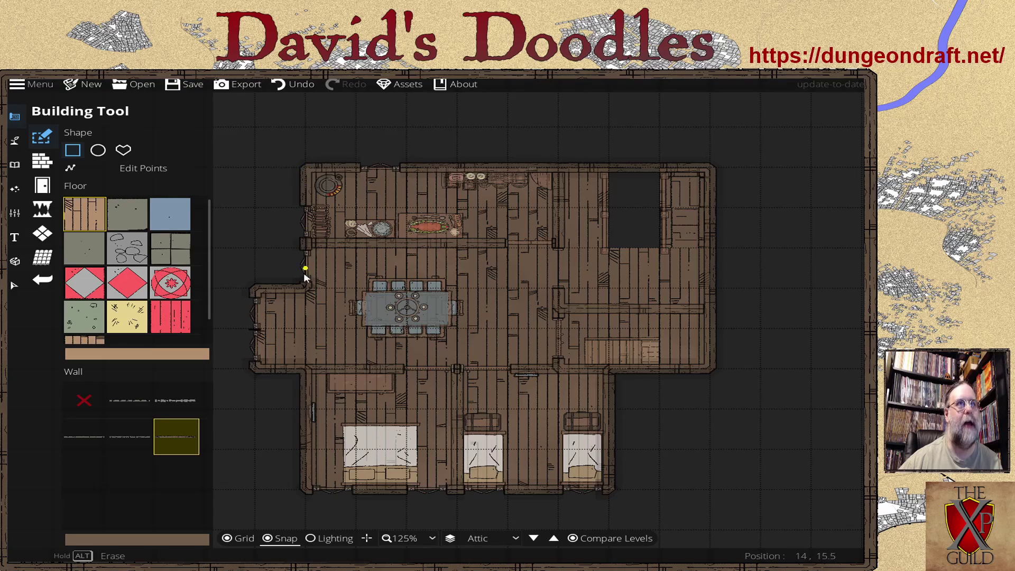
pyautogui.click(126, 151)
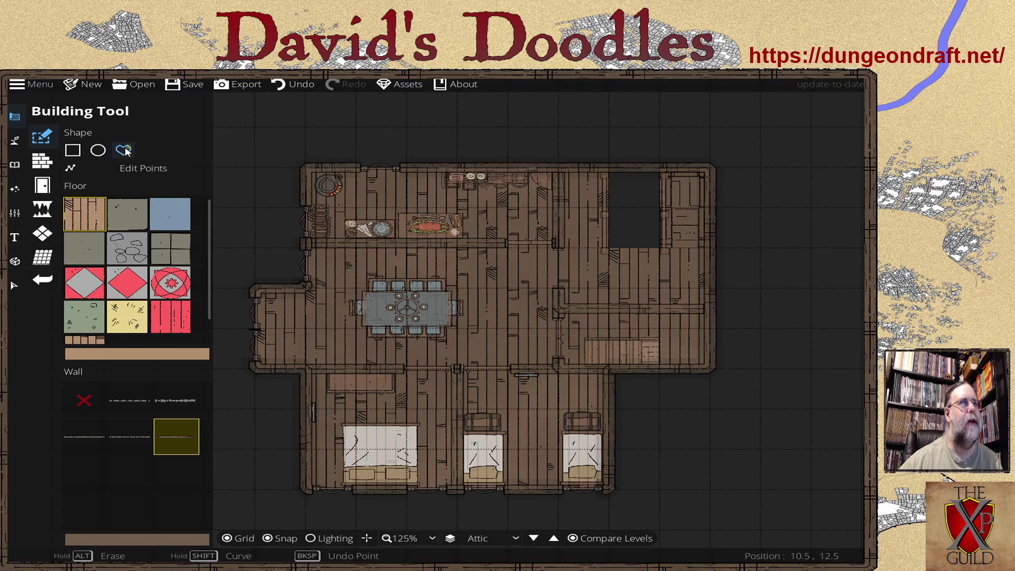
pyautogui.click(307, 167)
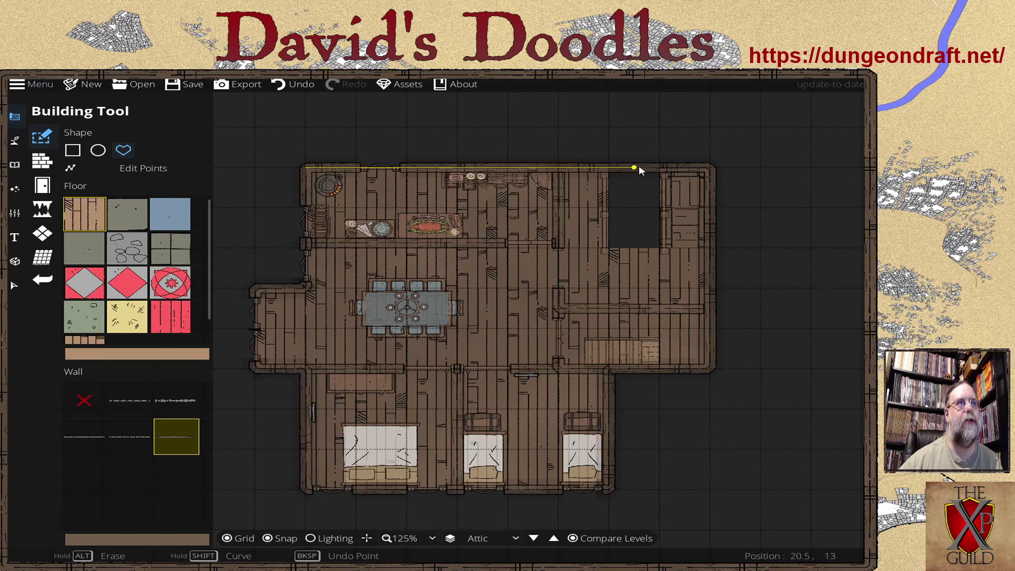
pyautogui.click(709, 168)
pyautogui.click(710, 368)
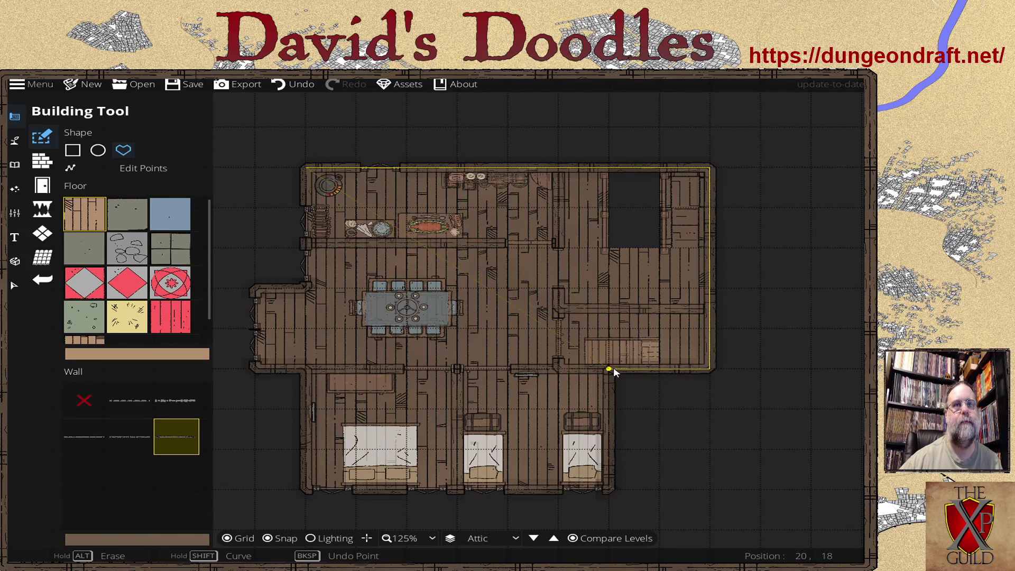
pyautogui.click(609, 369)
pyautogui.click(609, 489)
pyautogui.click(307, 489)
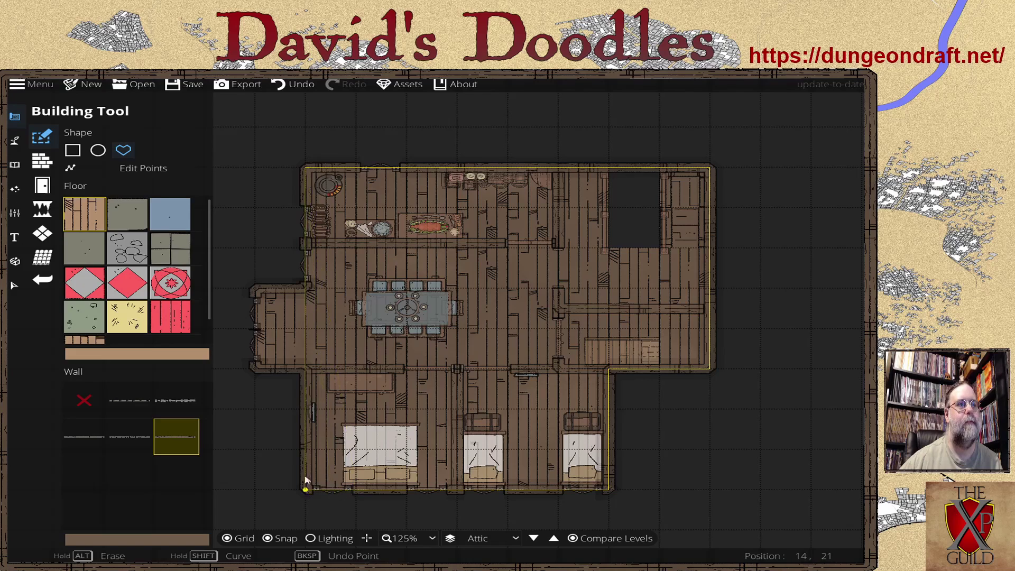
pyautogui.click(306, 368)
pyautogui.click(254, 369)
pyautogui.click(255, 288)
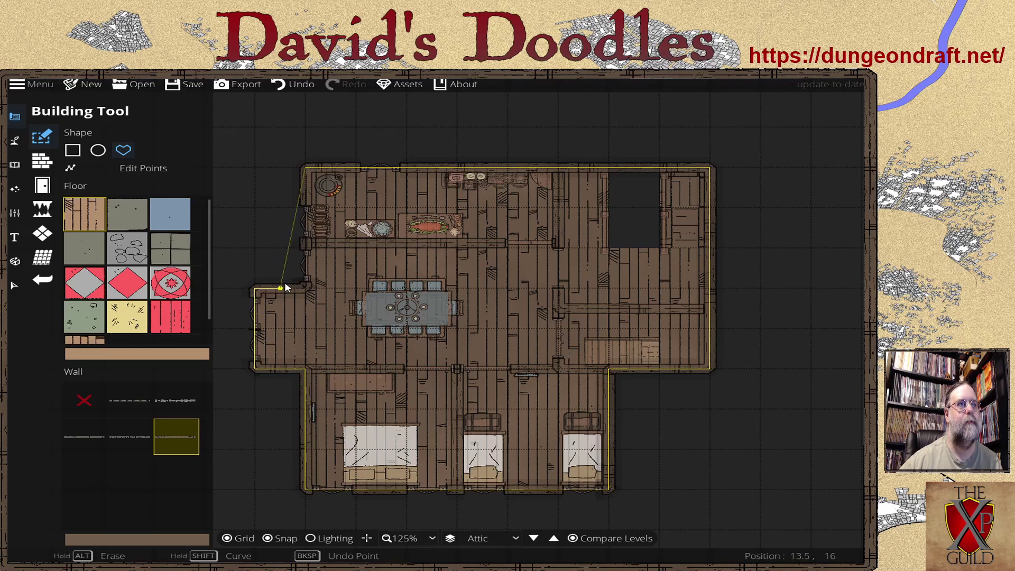
pyautogui.click(307, 288)
pyautogui.click(305, 169)
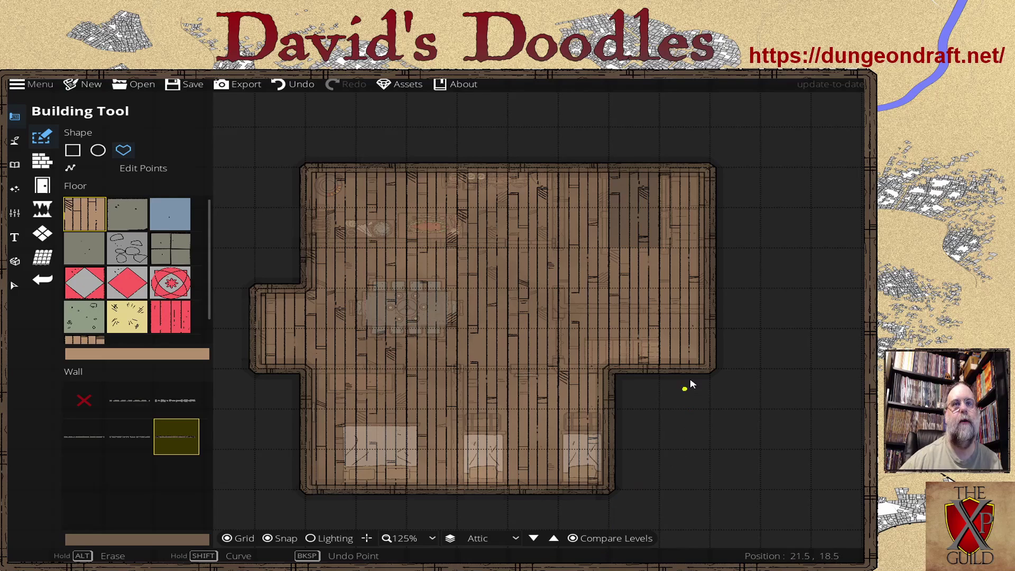
# Step: Cut a wall-less freeform opening about 0.9 by 0.7 squares in the attic floor above the staircase's upper end, with snapping off
pyautogui.moveTo(706, 395); pyautogui.dragTo(627, 401)
pyautogui.scroll(4, 604, 362)
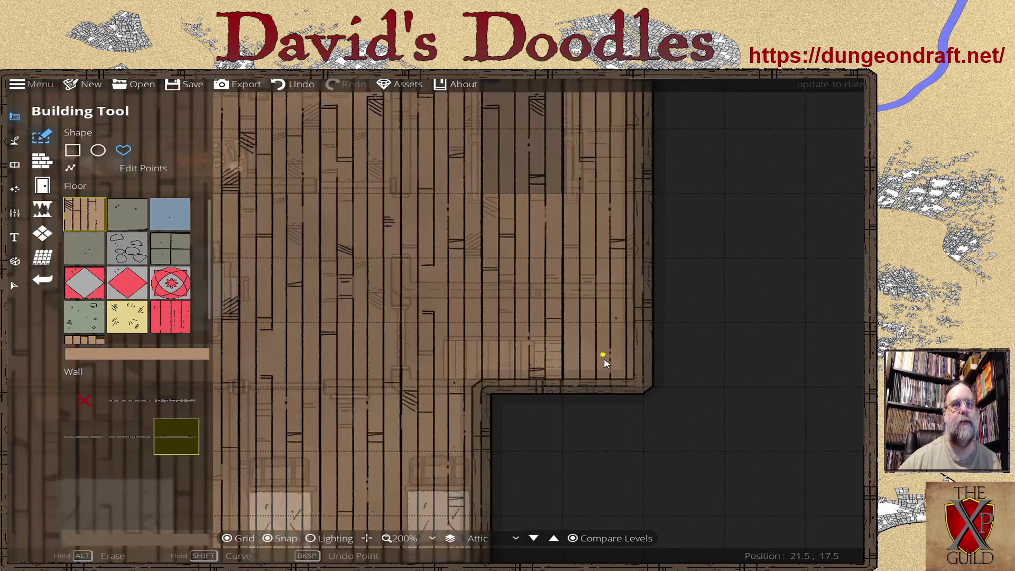
pyautogui.moveTo(597, 362); pyautogui.dragTo(494, 347)
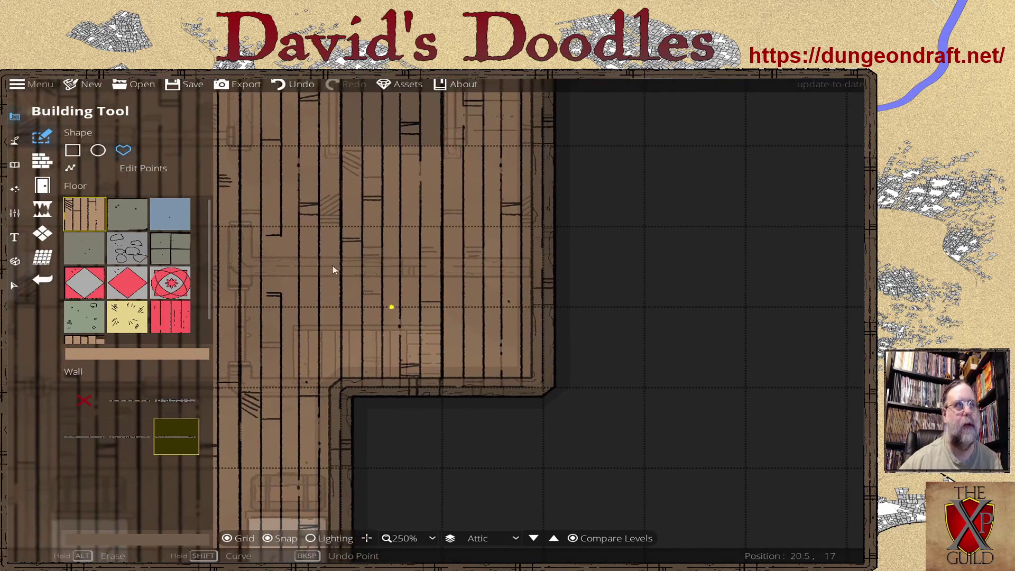
pyautogui.click(82, 403)
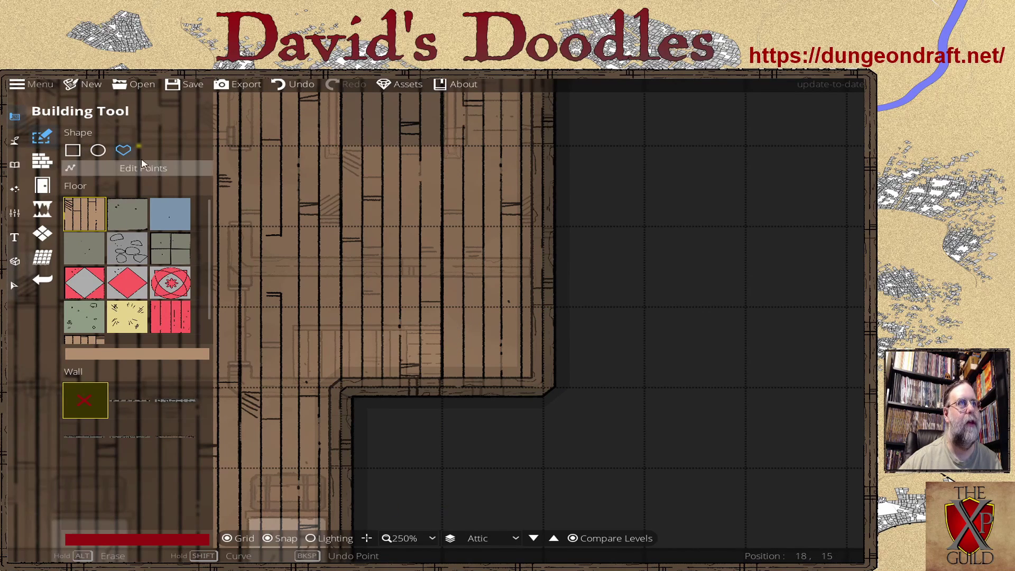
pyautogui.click(445, 328)
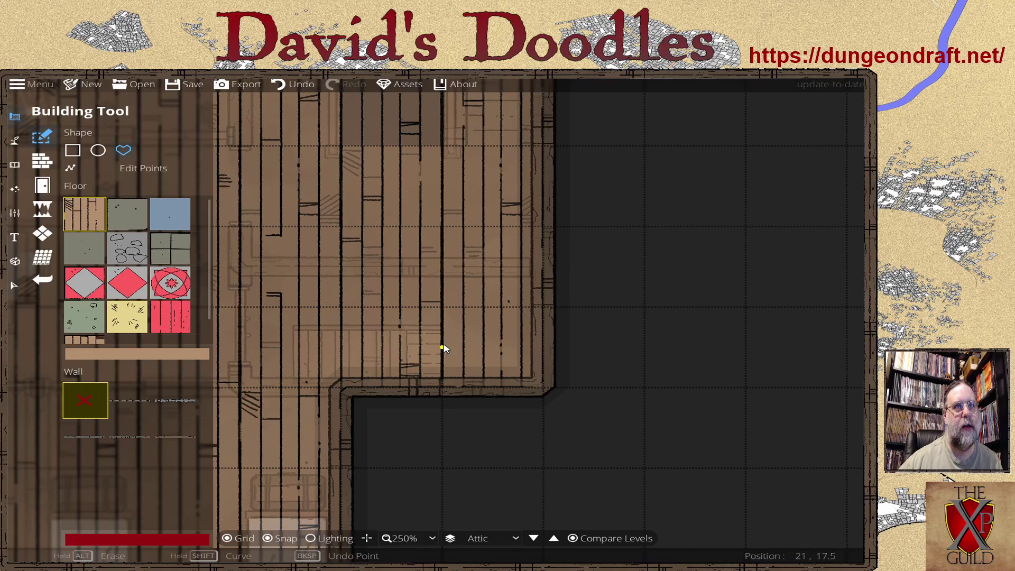
pyautogui.click(280, 538)
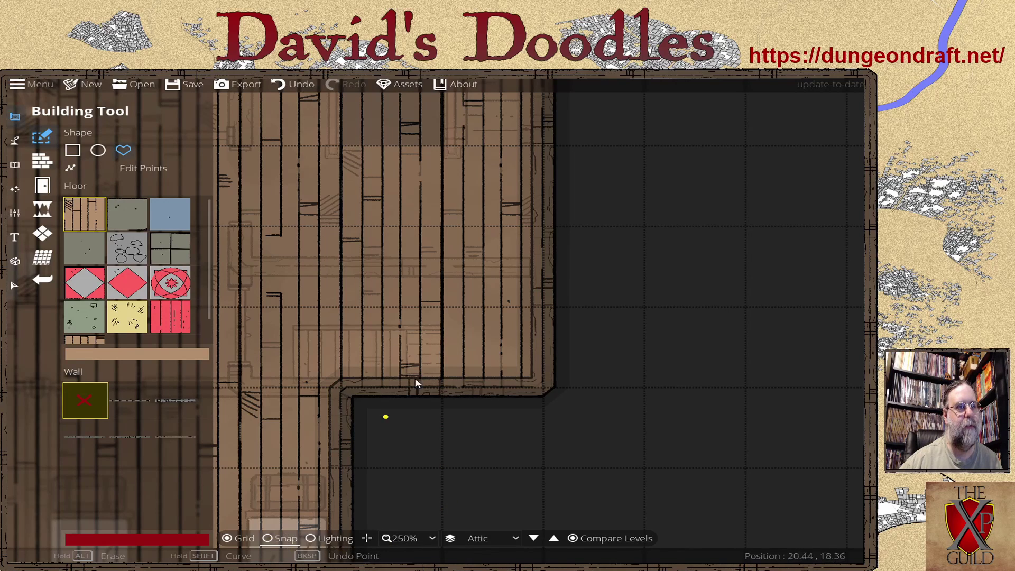
pyautogui.click(441, 325)
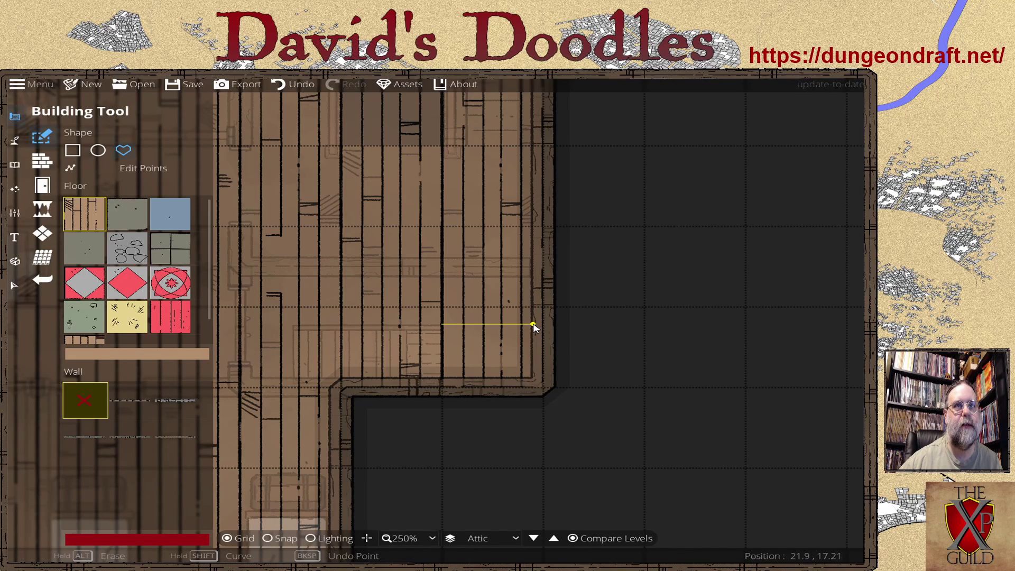
pyautogui.click(533, 324)
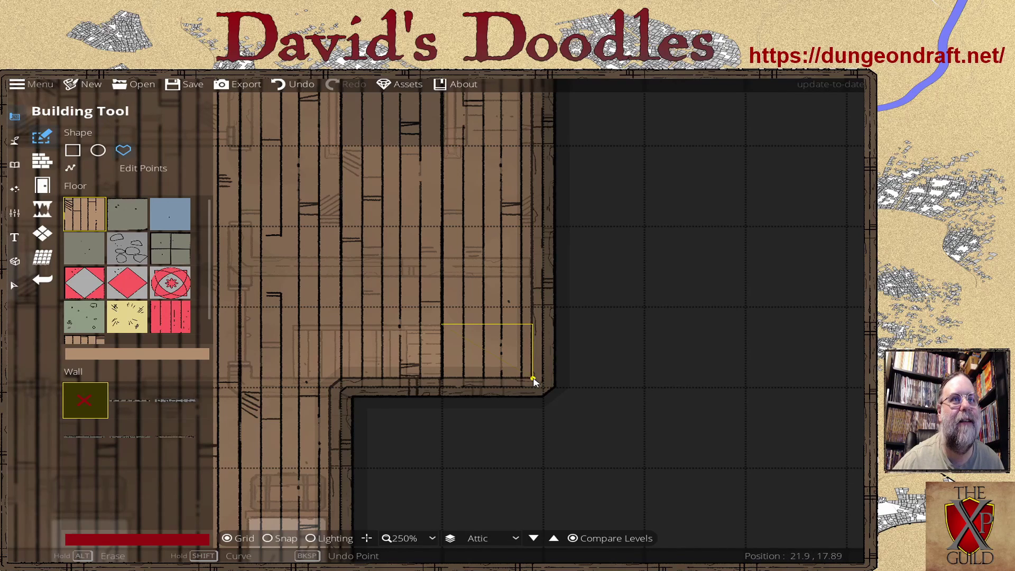
pyautogui.click(533, 379)
pyautogui.click(442, 378)
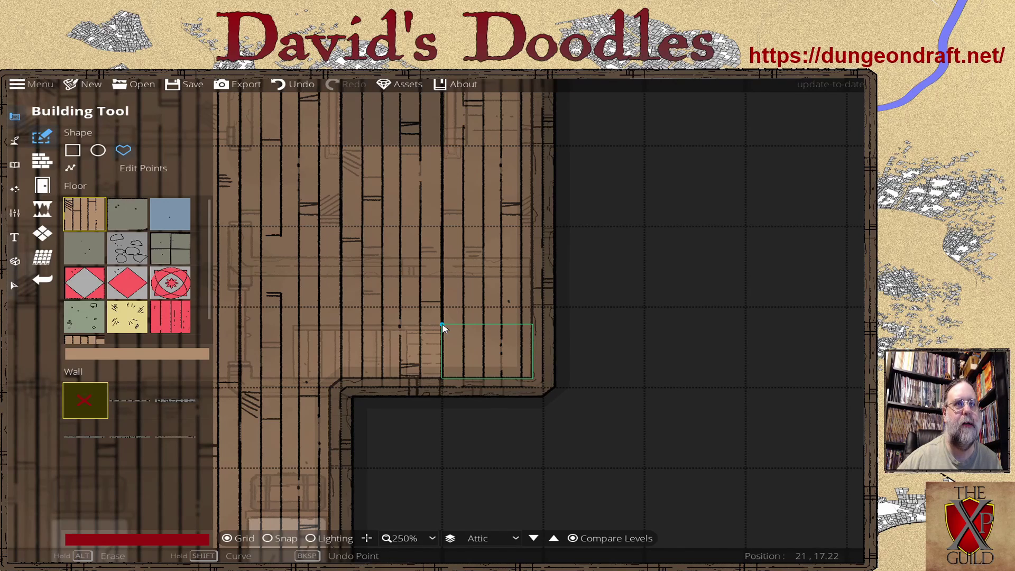
pyautogui.click(442, 324)
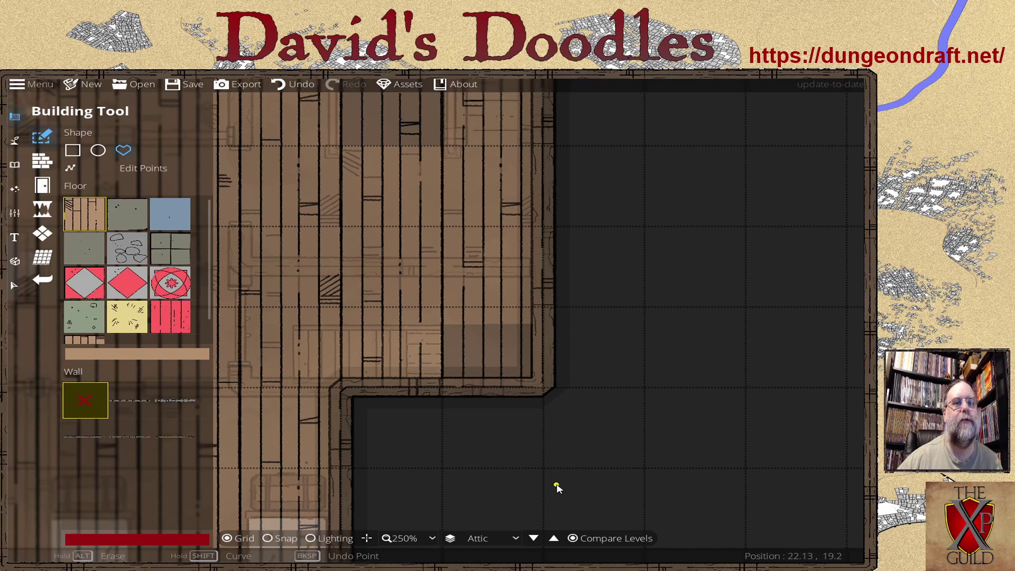
# Step: Turn off level comparison and examine the whole attic floor with its stair opening
pyautogui.click(573, 538)
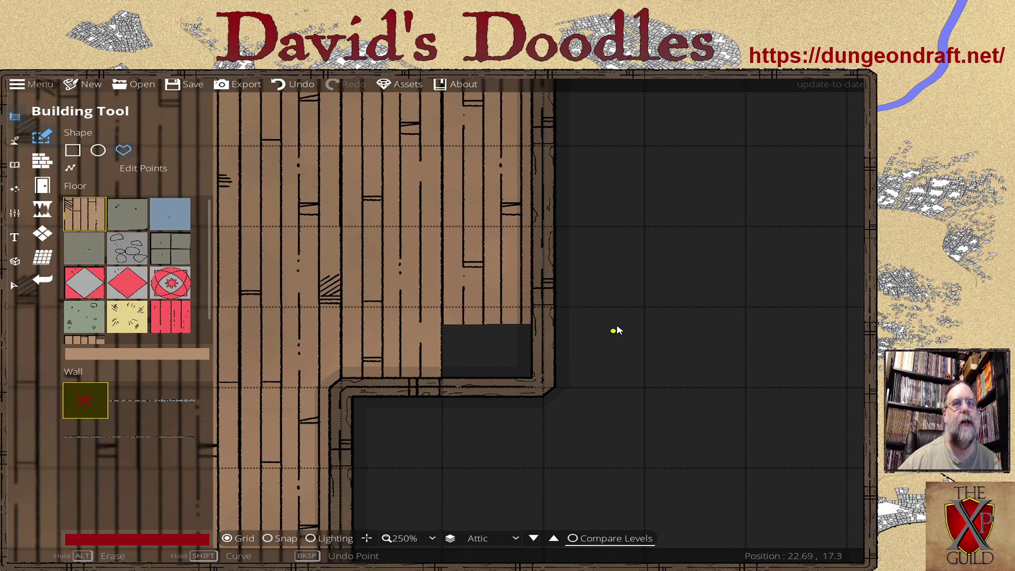
pyautogui.moveTo(658, 329); pyautogui.dragTo(830, 333)
pyautogui.scroll(-1, 466, 209)
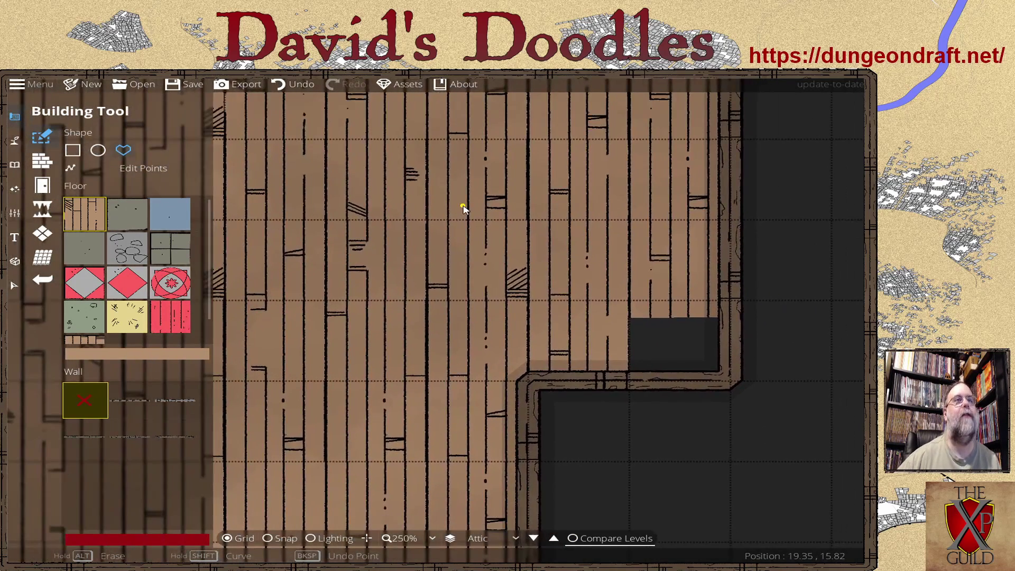
pyautogui.scroll(-1, 460, 242)
pyautogui.scroll(-1, 461, 241)
pyautogui.moveTo(447, 219); pyautogui.dragTo(588, 244)
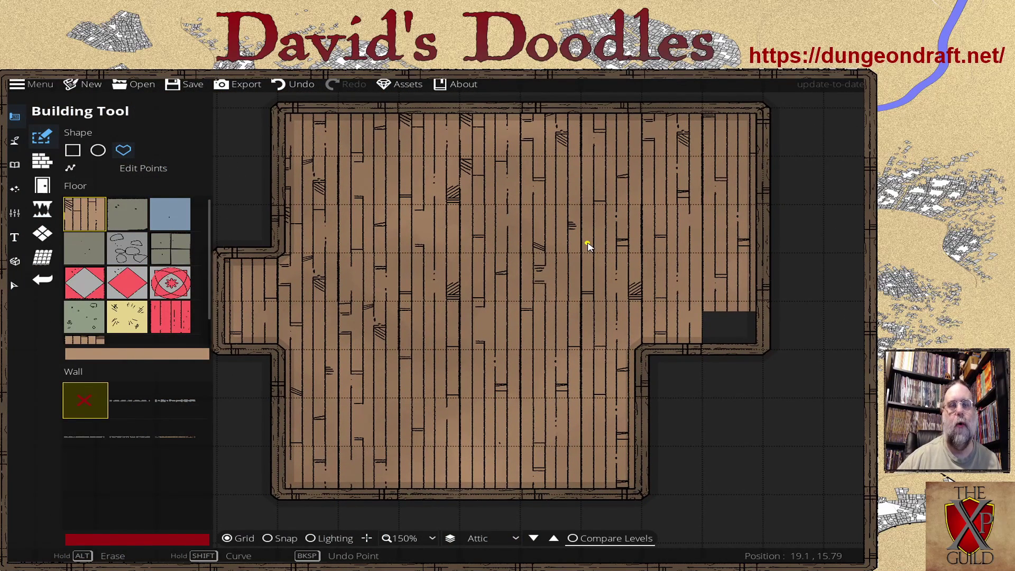
pyautogui.moveTo(769, 478); pyautogui.dragTo(706, 481)
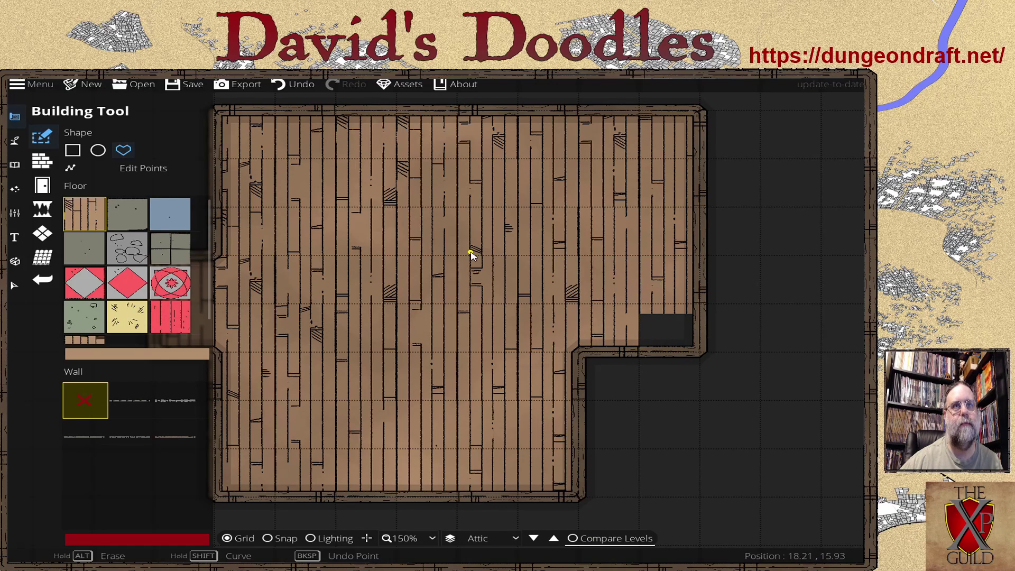
pyautogui.moveTo(469, 253); pyautogui.dragTo(515, 281)
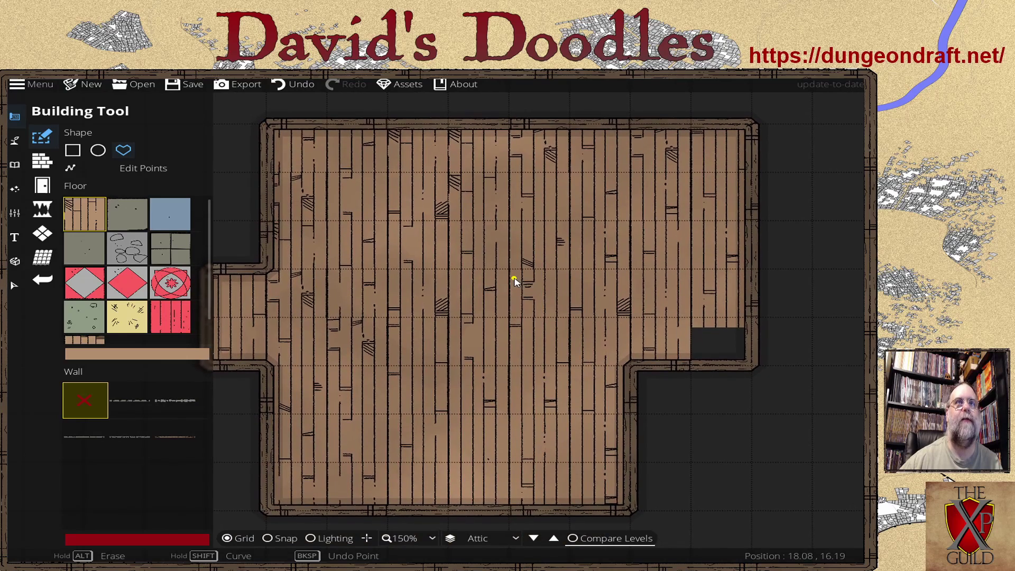
pyautogui.moveTo(381, 275); pyautogui.dragTo(420, 297)
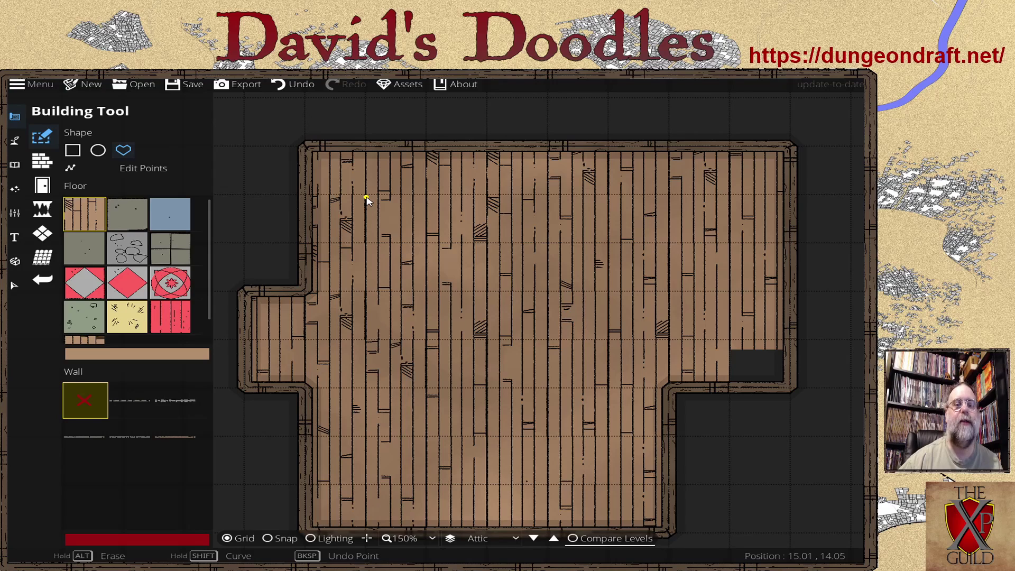
# Step: Switch down to the 2nd story and look over its rooms, stove and staircases
pyautogui.click(533, 538)
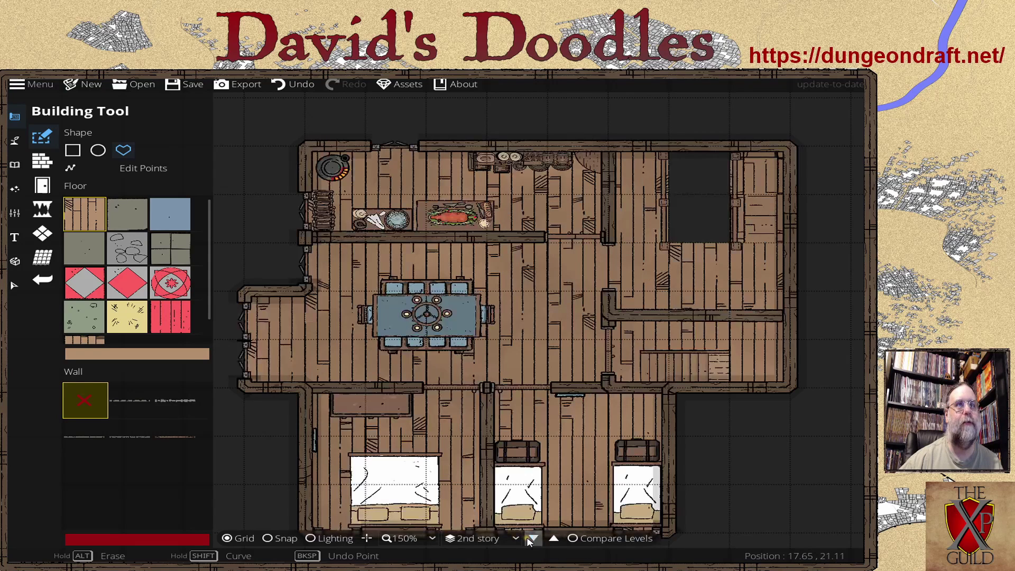
pyautogui.moveTo(363, 176); pyautogui.dragTo(371, 234)
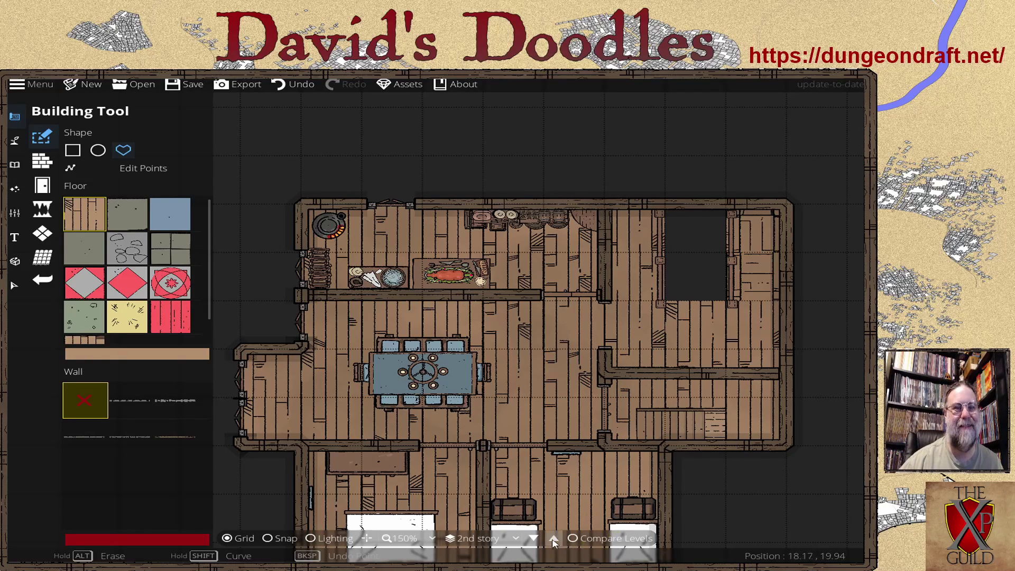
pyautogui.moveTo(368, 418); pyautogui.dragTo(361, 328)
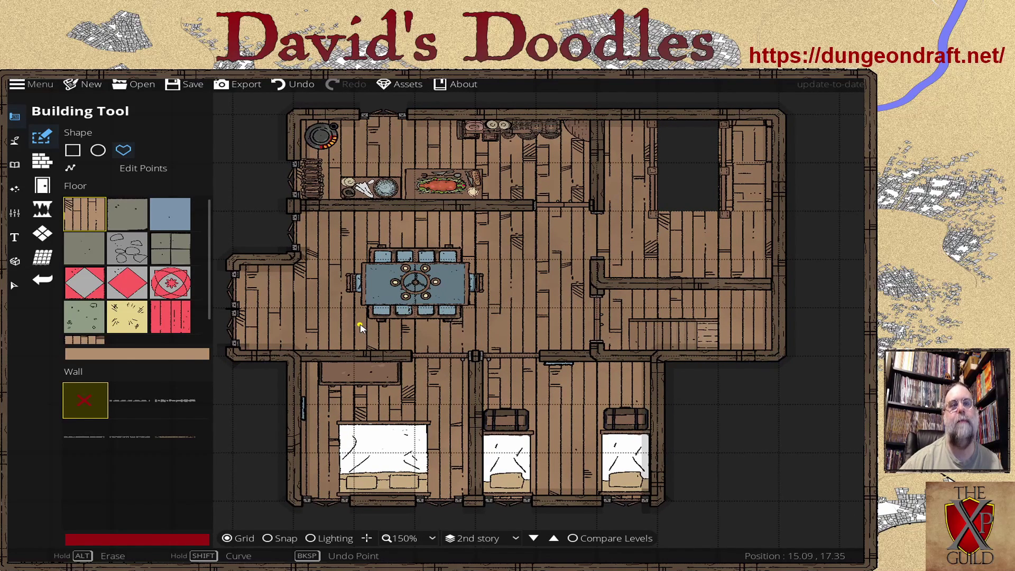
pyautogui.moveTo(560, 425)
pyautogui.mouseDown()
pyautogui.moveTo(545, 459)
pyautogui.moveTo(558, 390)
pyautogui.moveTo(551, 435)
pyautogui.mouseUp()
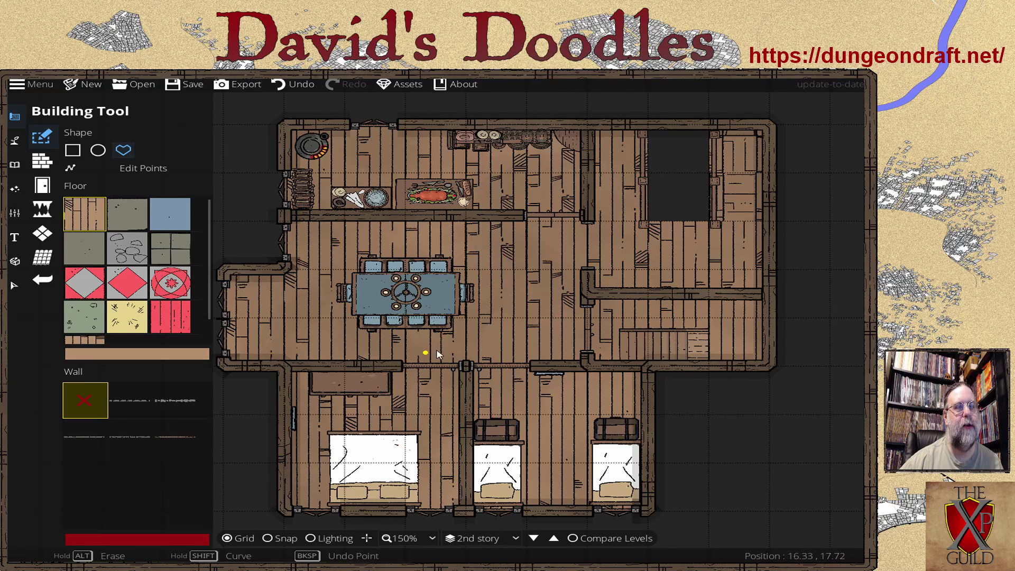
pyautogui.moveTo(487, 324)
pyautogui.mouseDown()
pyautogui.moveTo(491, 343)
pyautogui.moveTo(493, 312)
pyautogui.mouseUp()
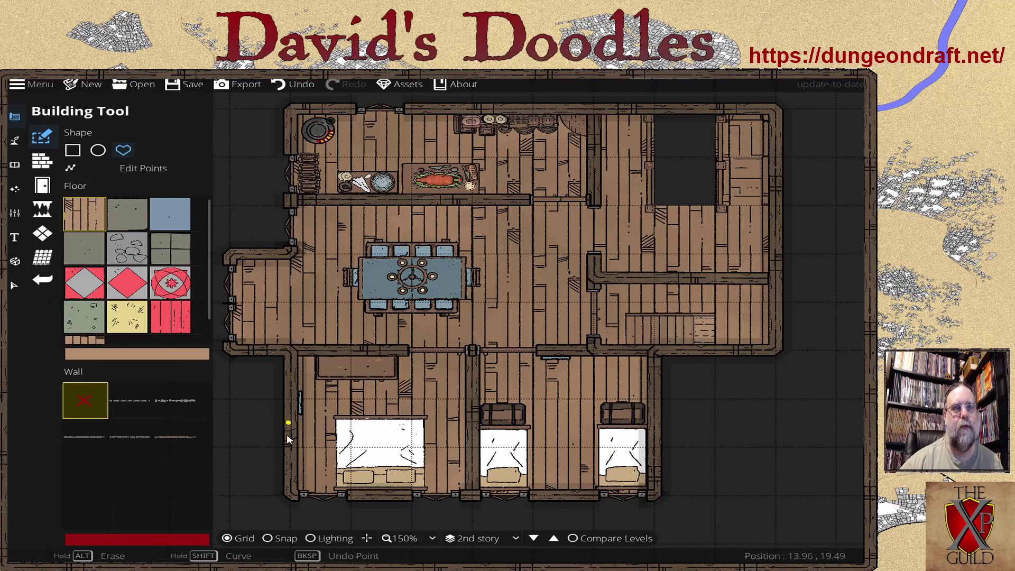
pyautogui.moveTo(348, 363); pyautogui.dragTo(341, 435)
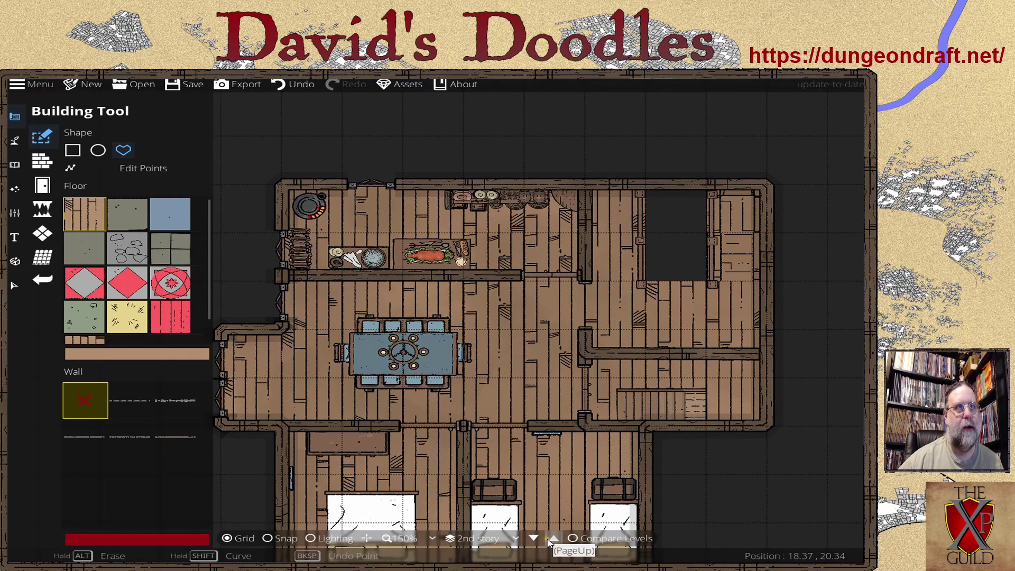
# Step: Choose the round grey stone chimney from the Fixture-tagged objects for placement with the Object Tool
pyautogui.click(15, 165)
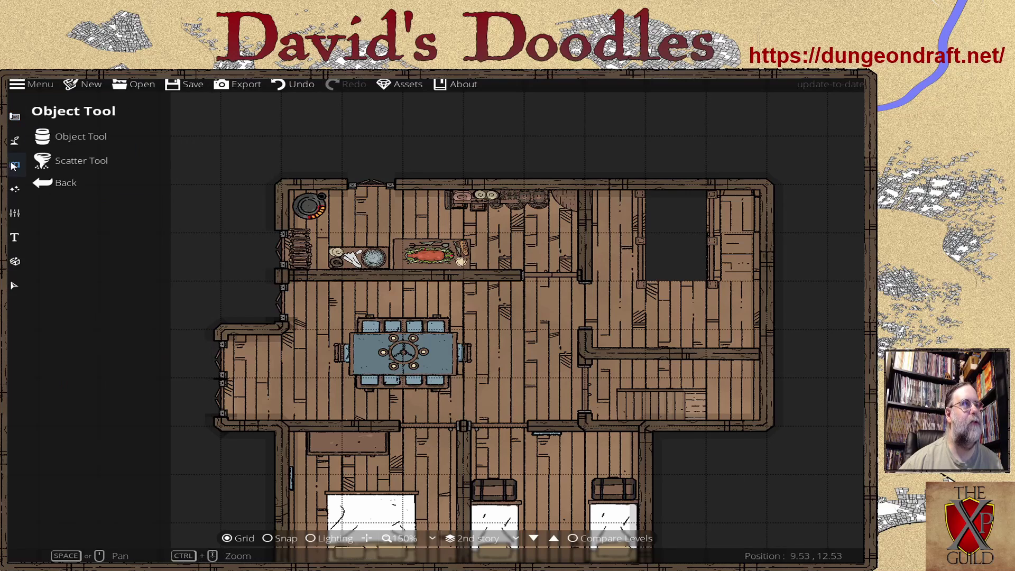
pyautogui.click(72, 137)
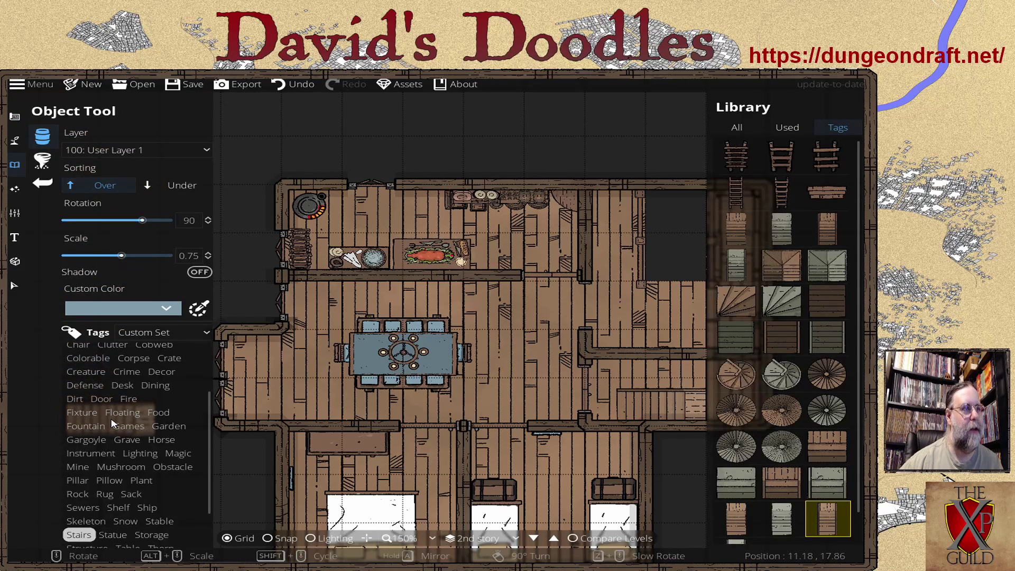
pyautogui.scroll(-1, 112, 423)
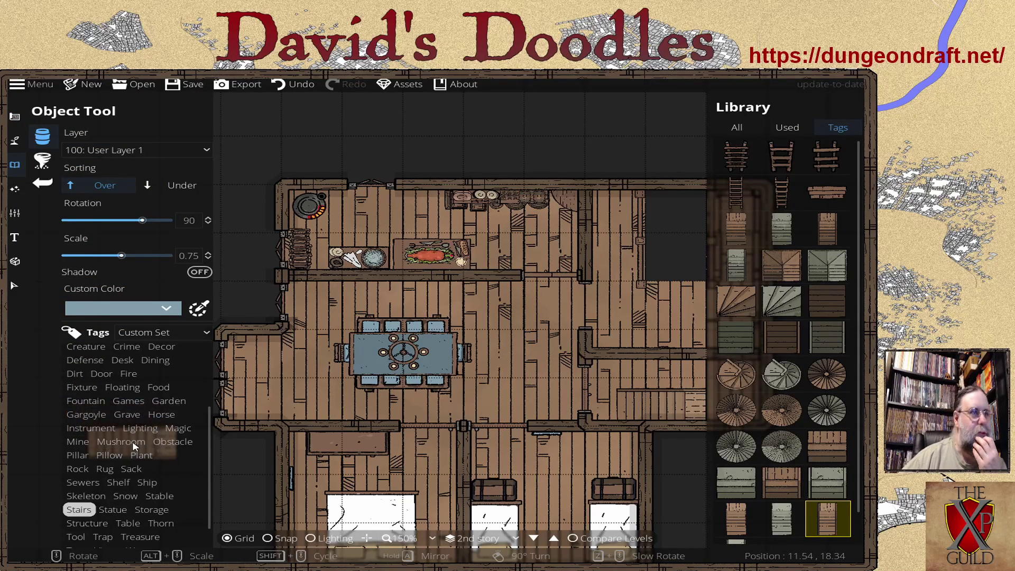
pyautogui.click(75, 386)
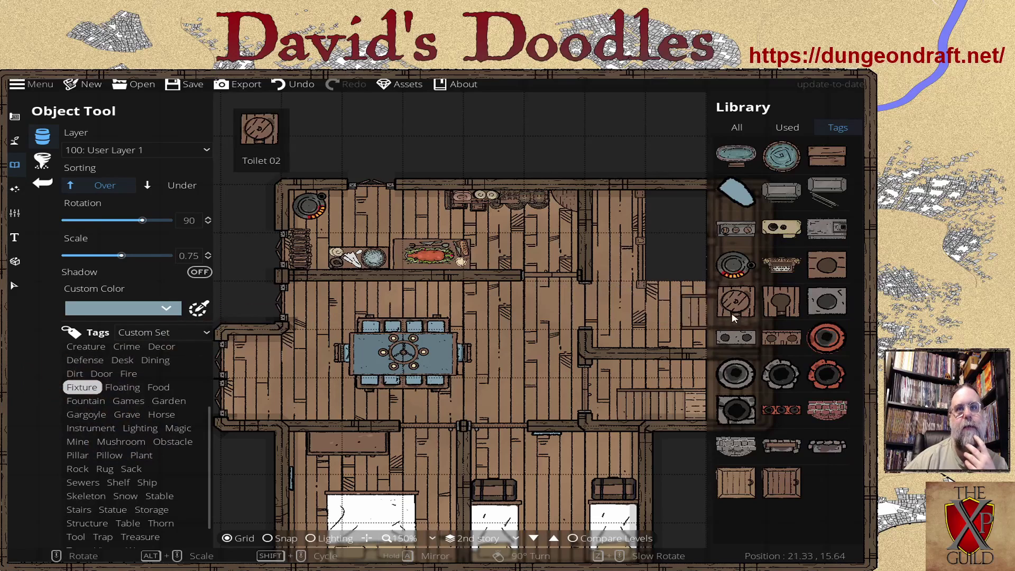
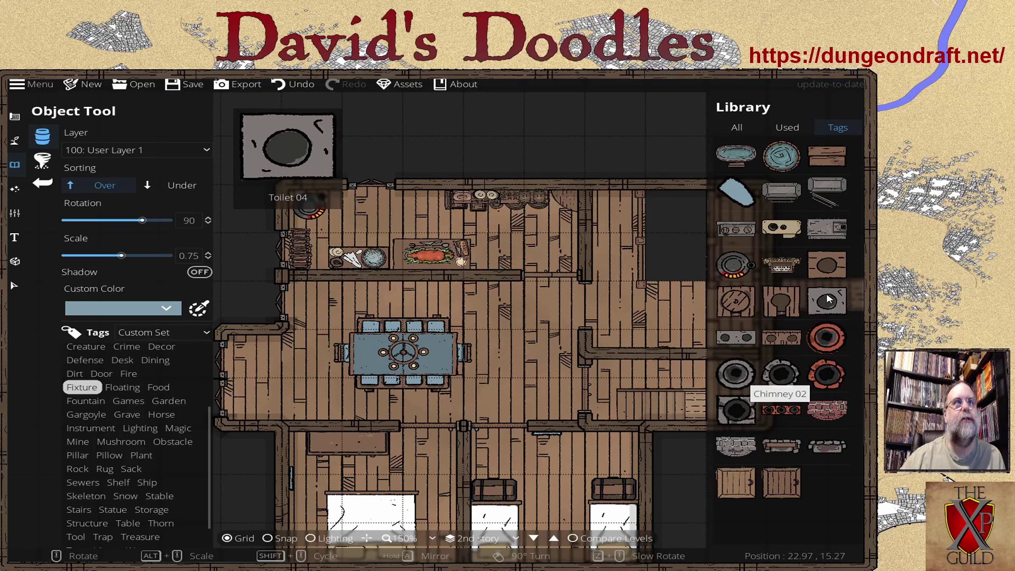
pyautogui.click(741, 376)
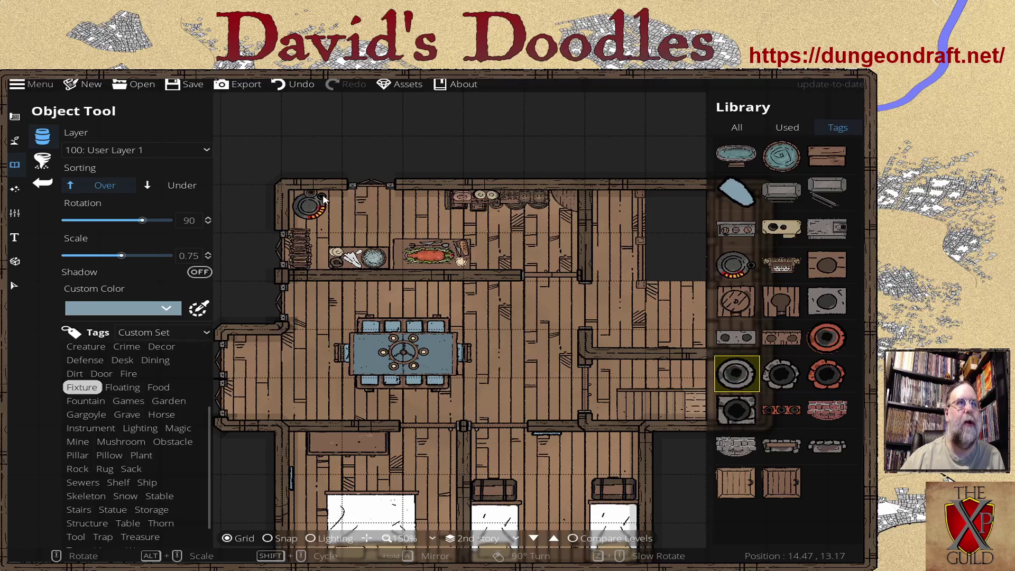
# Step: Locate the kitchen stove's flue, switch up to the Attic and turn on comparison with the 2nd story
pyautogui.scroll(3, 328, 201)
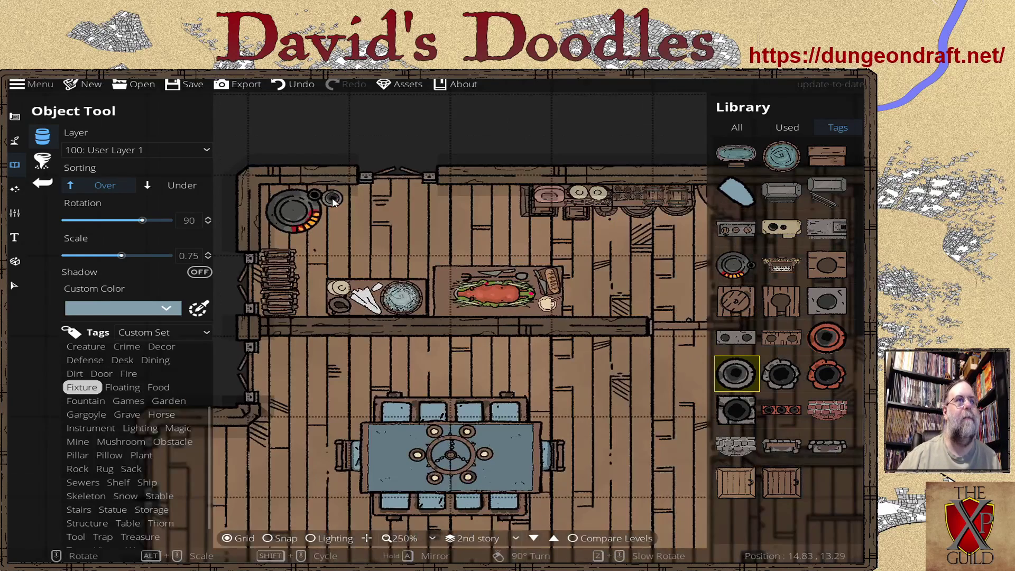
pyautogui.scroll(1, 330, 201)
pyautogui.scroll(1, 336, 217)
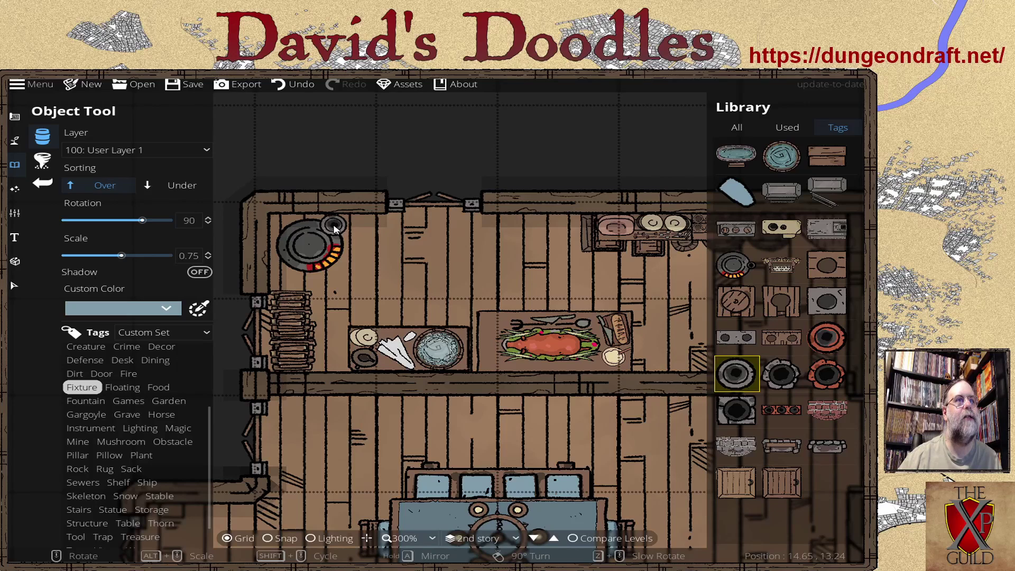
pyautogui.click(554, 538)
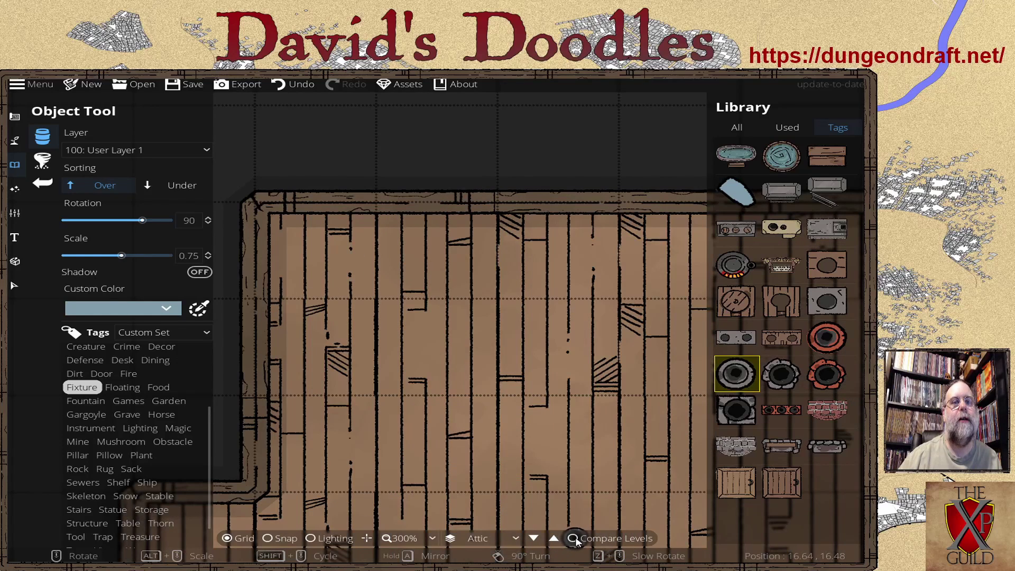
pyautogui.click(576, 539)
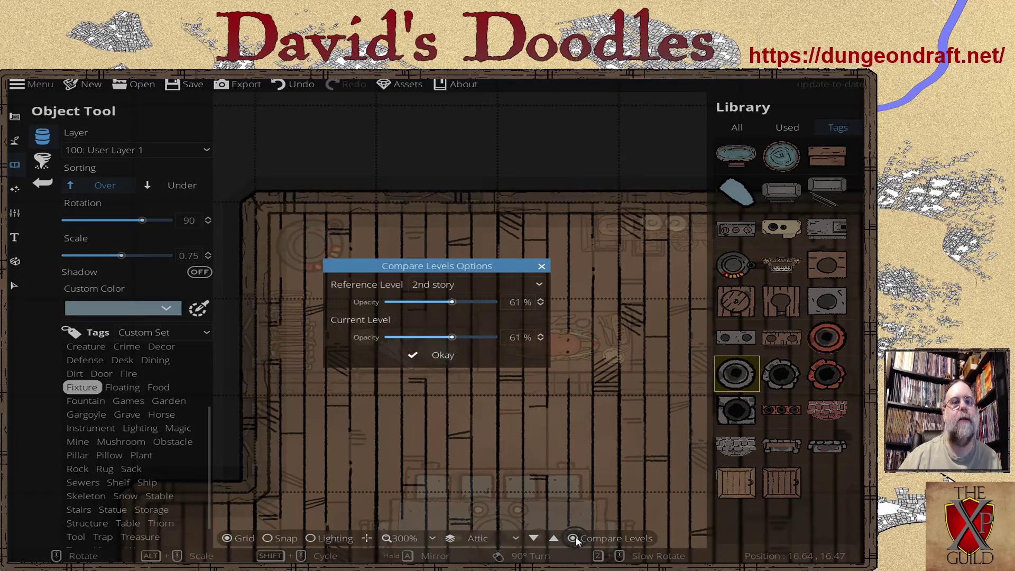
pyautogui.click(419, 357)
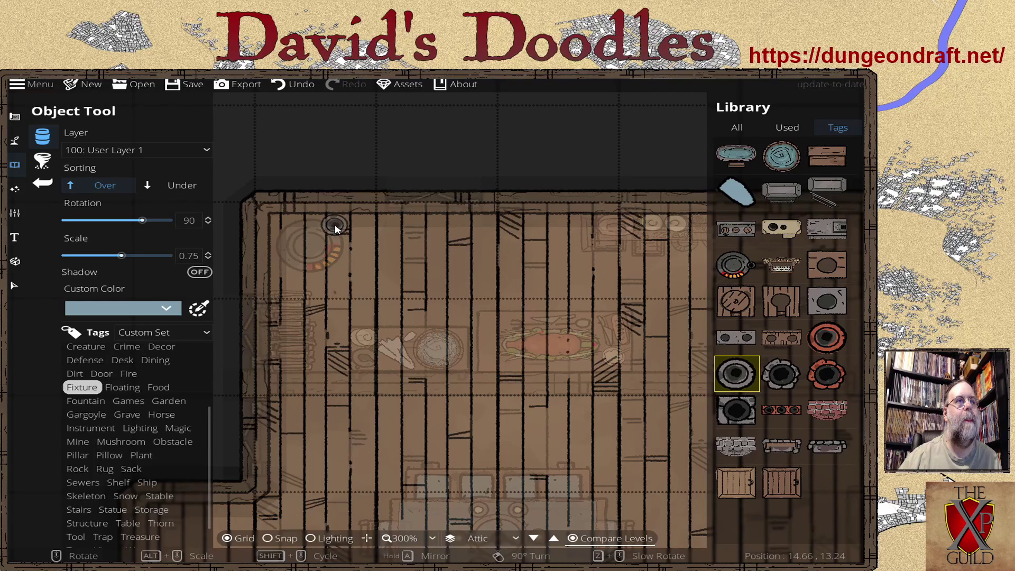
pyautogui.click(335, 229)
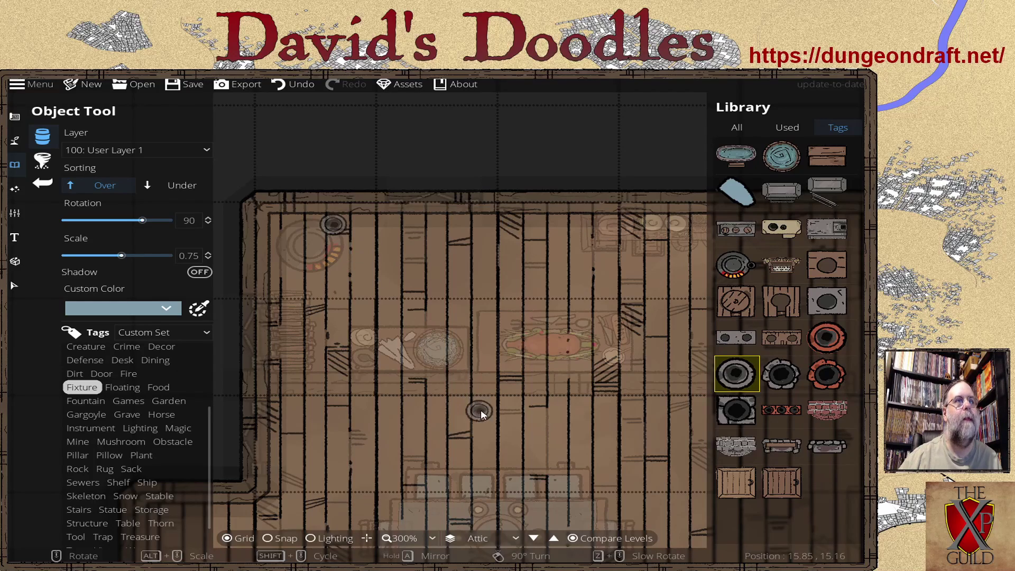
pyautogui.click(573, 538)
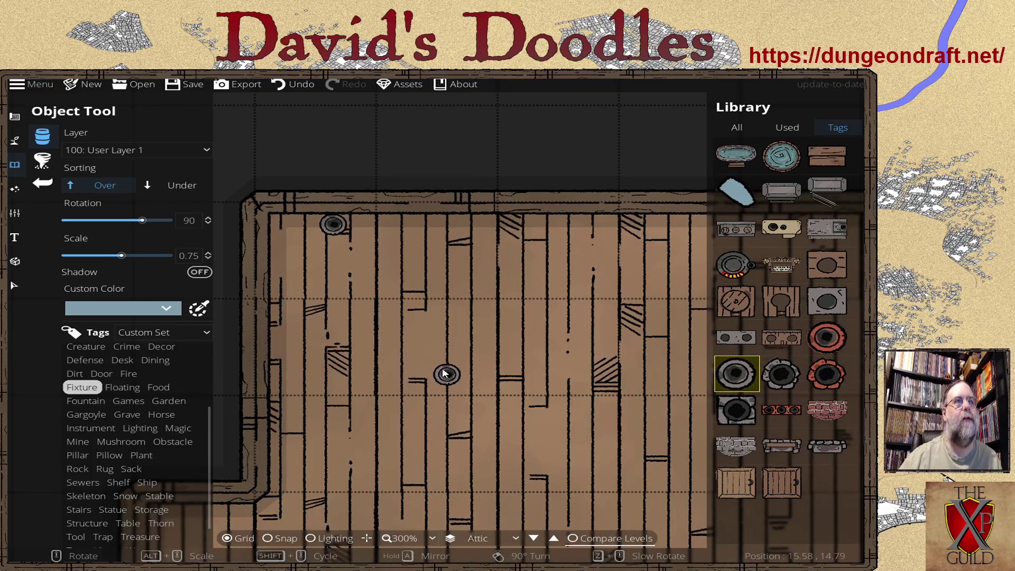
pyautogui.scroll(-1, 462, 363)
pyautogui.scroll(-1, 462, 363)
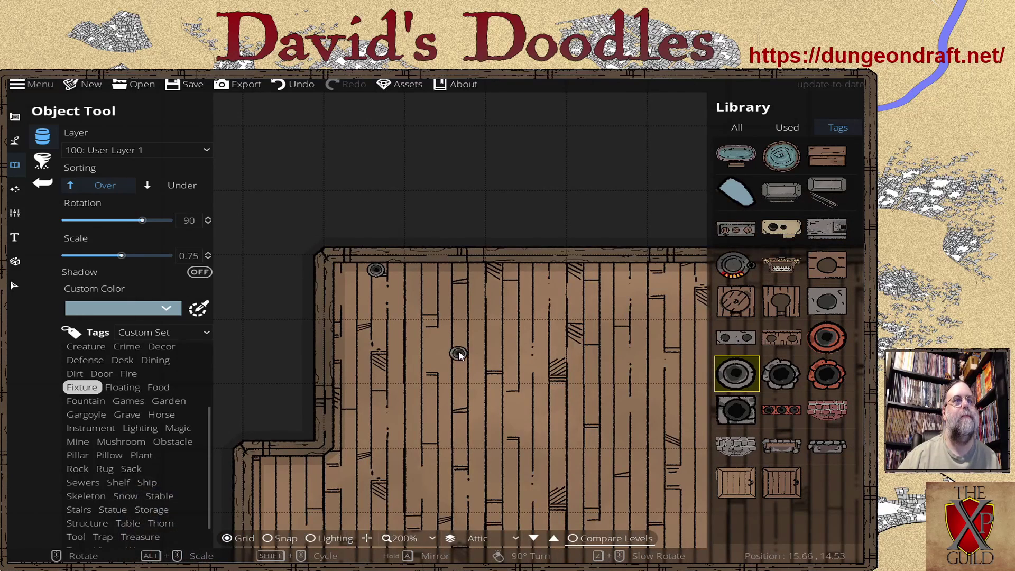
pyautogui.moveTo(447, 302); pyautogui.dragTo(448, 335)
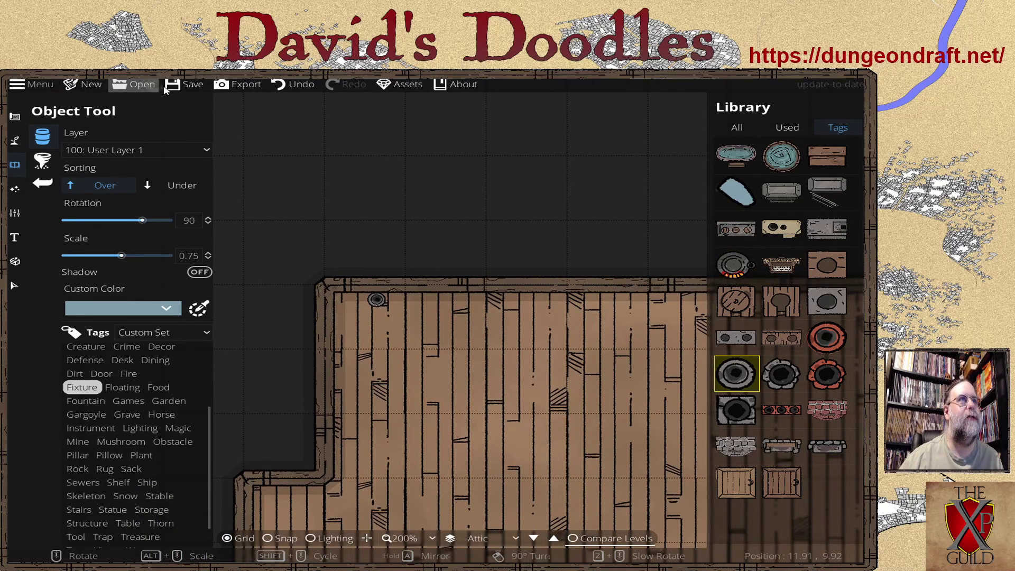
pyautogui.click(292, 86)
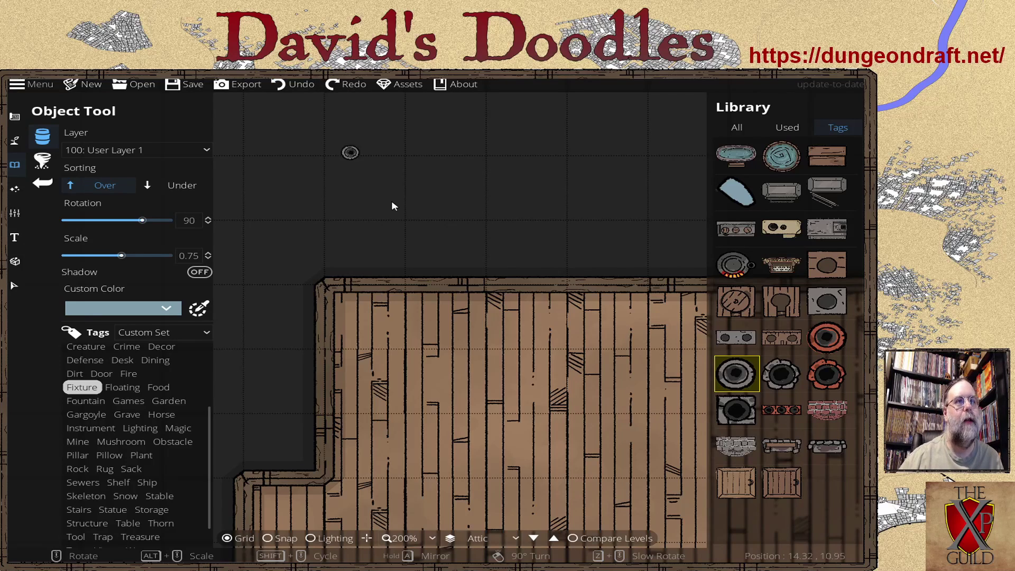
# Step: On the 2nd story level, rotate the round kitchen stove slightly and shift it away from the room's corner walls
pyautogui.click(531, 539)
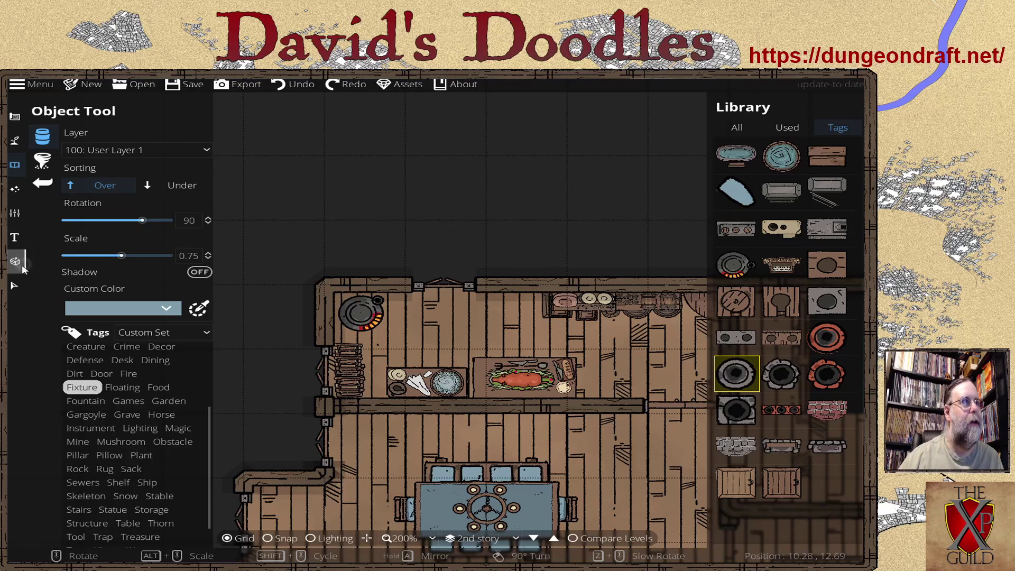
pyautogui.click(15, 286)
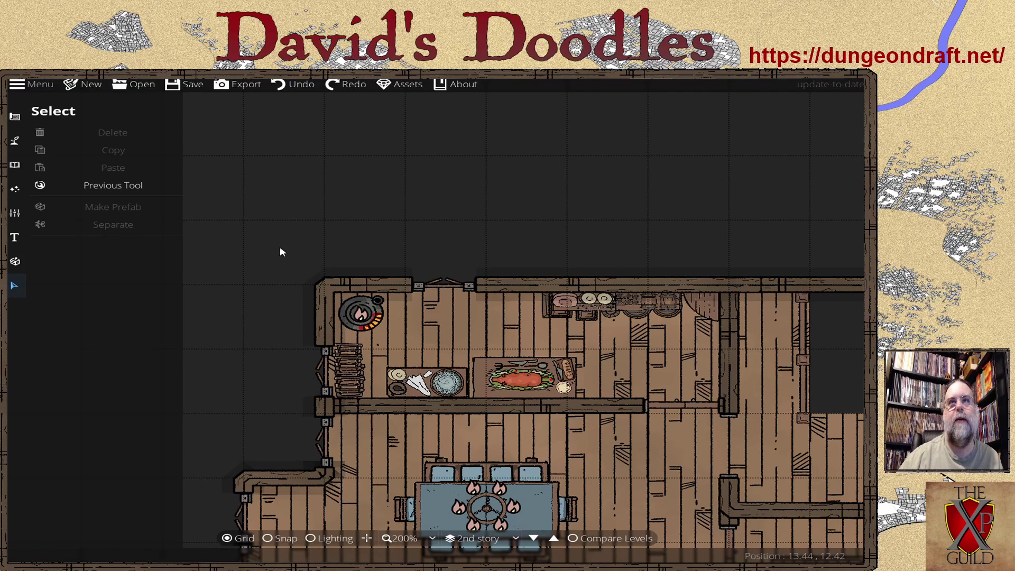
pyautogui.moveTo(281, 253); pyautogui.dragTo(409, 342)
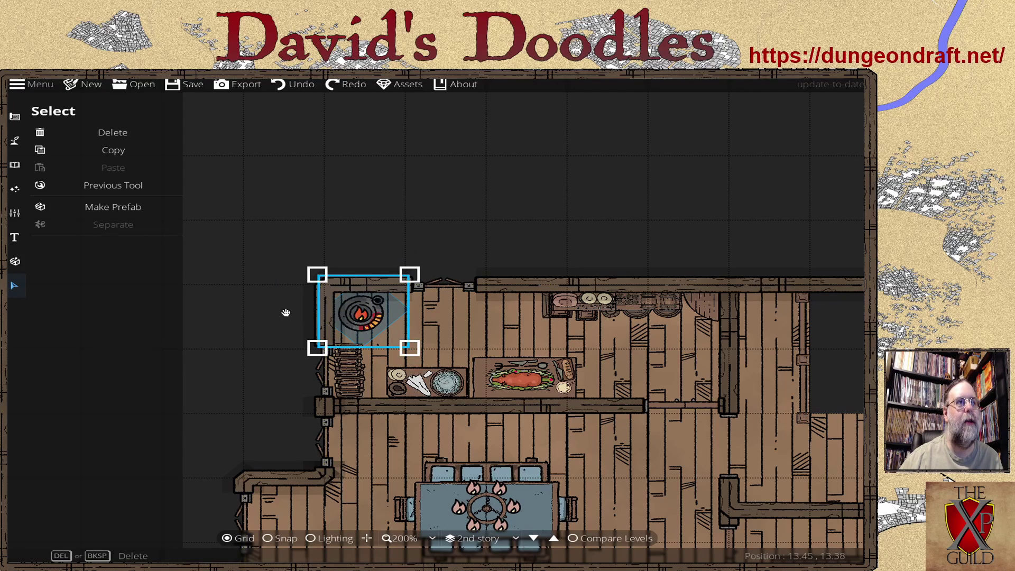
pyautogui.moveTo(293, 307); pyautogui.dragTo(292, 295)
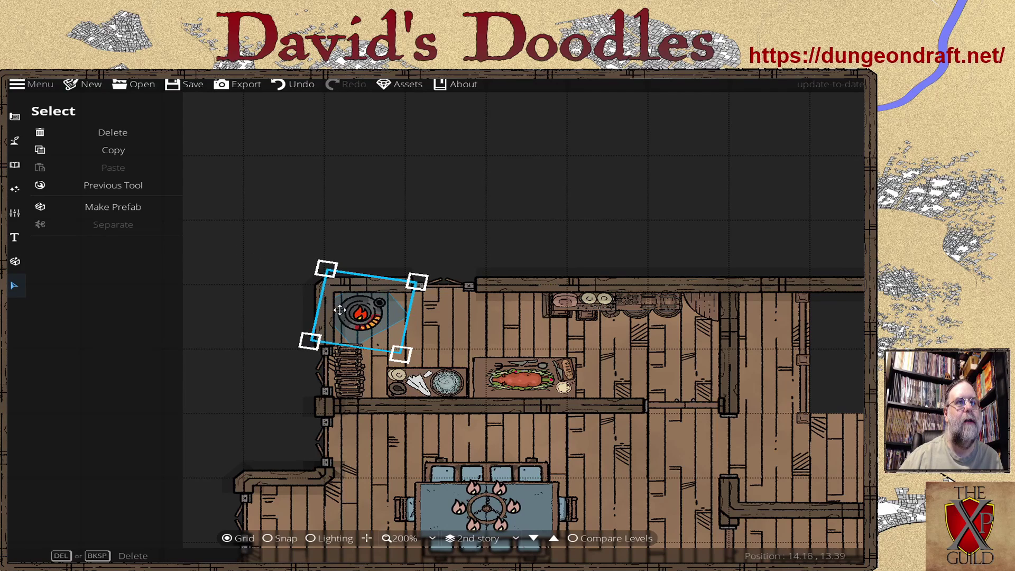
pyautogui.moveTo(358, 312); pyautogui.dragTo(363, 316)
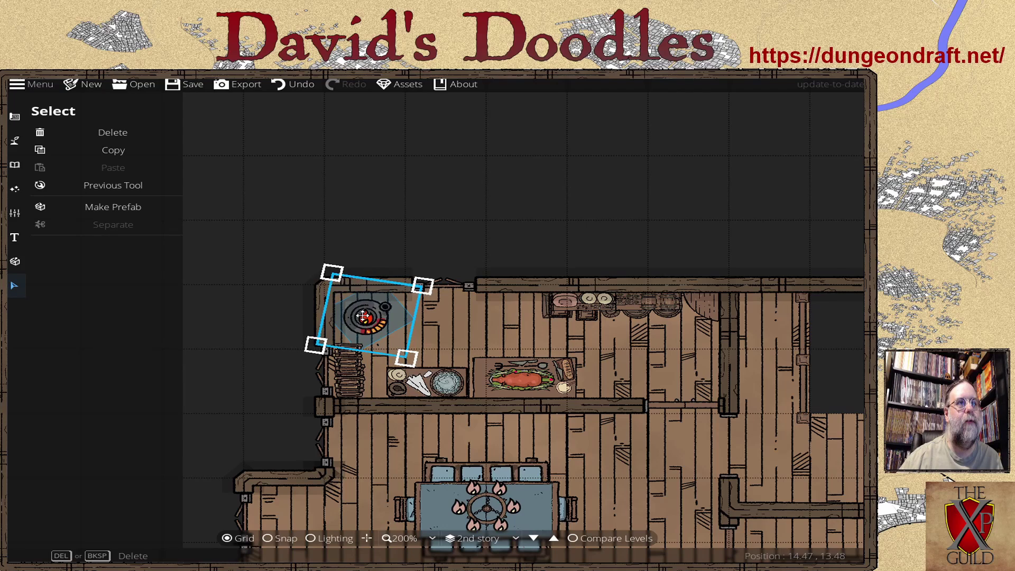
pyautogui.click(262, 270)
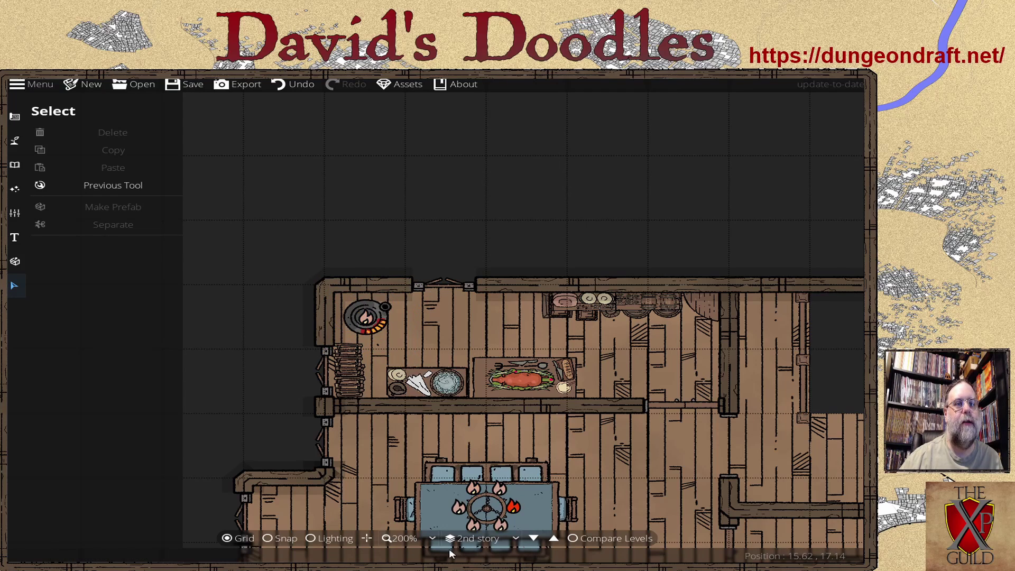
# Step: Place the round stovepipe at 0.75 scale in the Attic, using the level comparison to align it over the pipe of the stove below
pyautogui.click(555, 538)
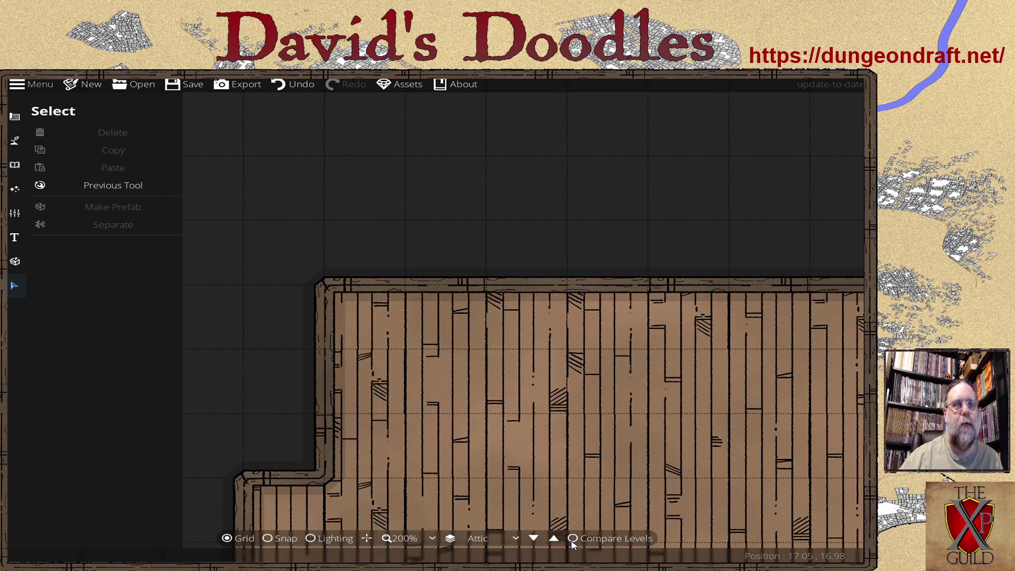
pyautogui.click(572, 540)
pyautogui.click(444, 357)
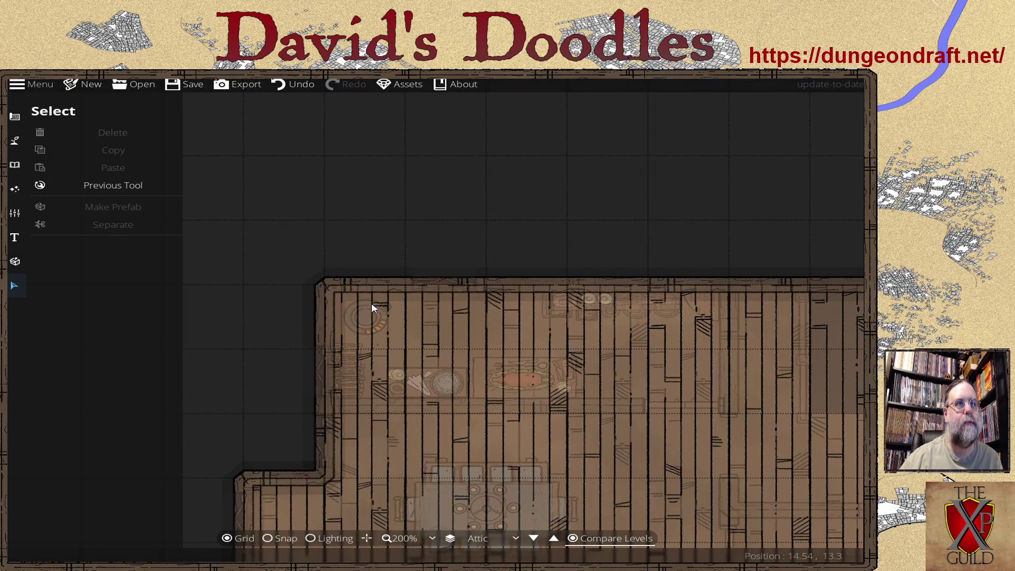
pyautogui.click(85, 186)
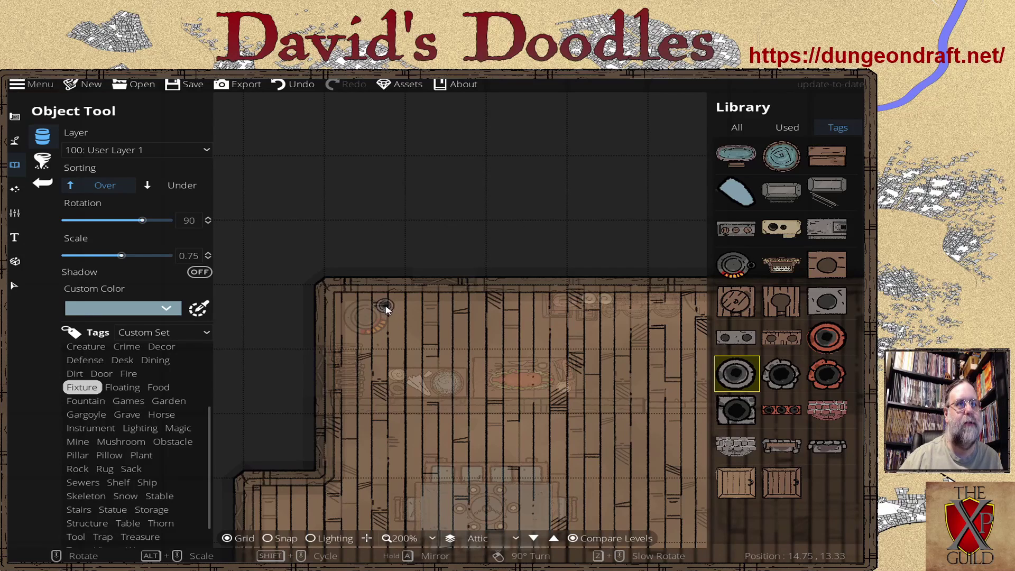
pyautogui.click(386, 308)
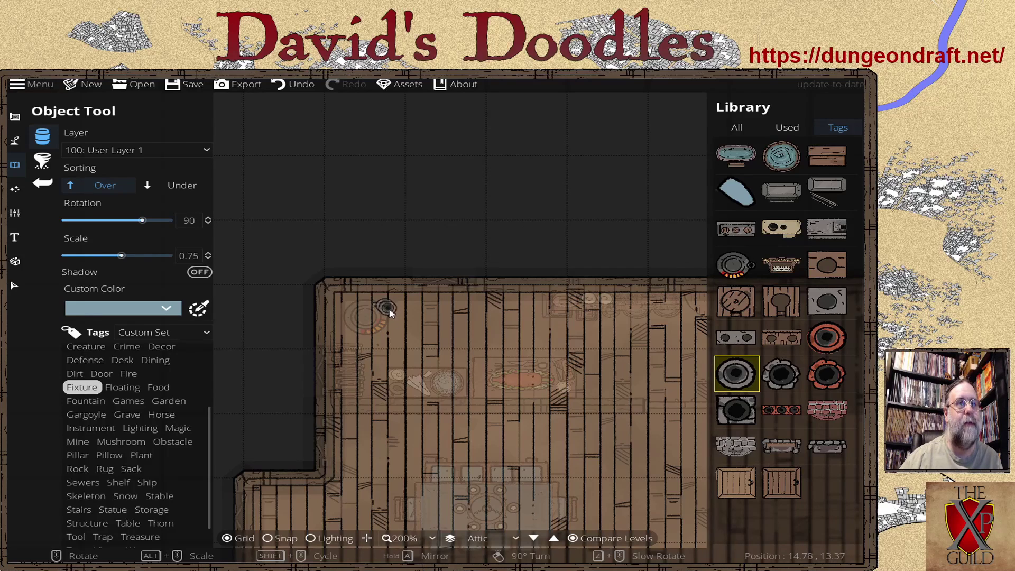
pyautogui.click(578, 539)
# Step: Choose the square wooden pillar with the bevelled edge from the objects tagged Pillar
pyautogui.scroll(-2, 517, 355)
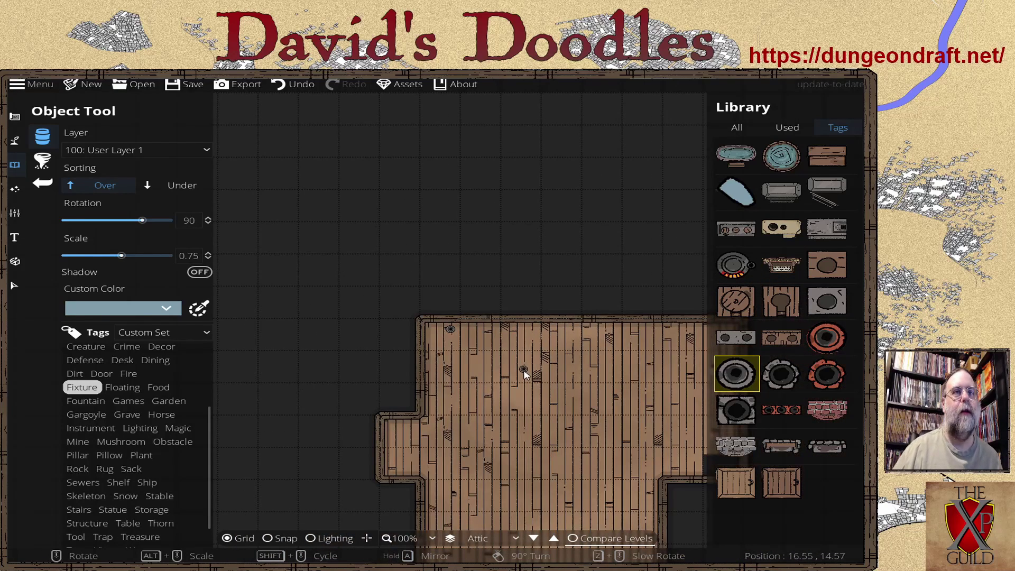
pyautogui.scroll(-1, 517, 354)
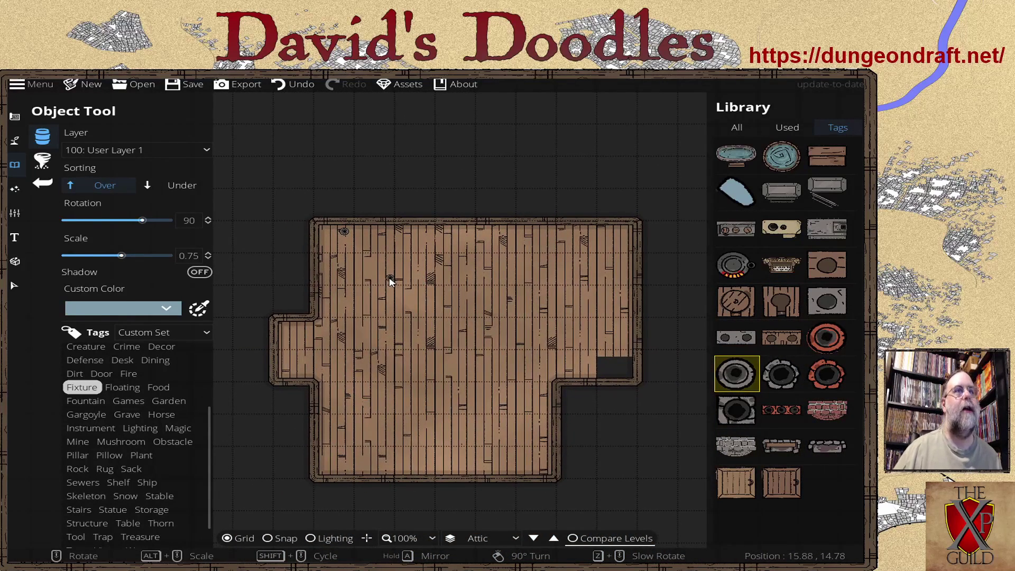
pyautogui.scroll(1, 390, 283)
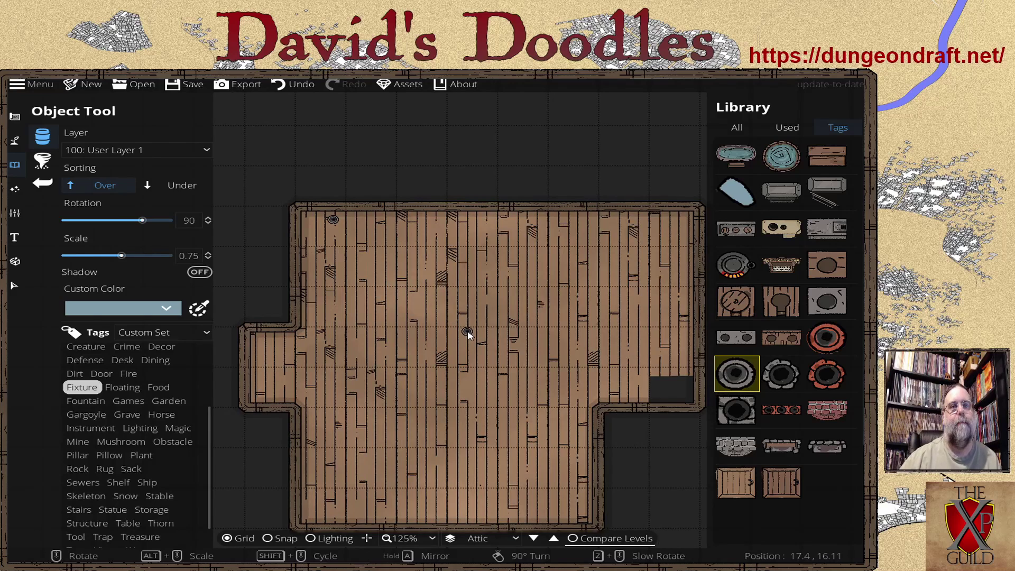
pyautogui.moveTo(465, 330); pyautogui.dragTo(379, 317)
pyautogui.moveTo(475, 330); pyautogui.dragTo(538, 341)
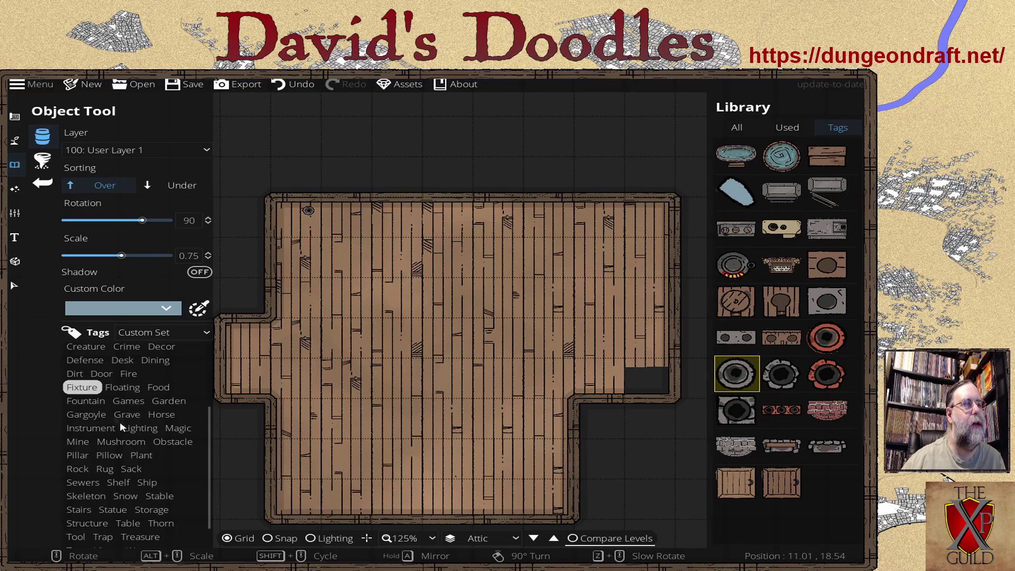
pyautogui.click(77, 455)
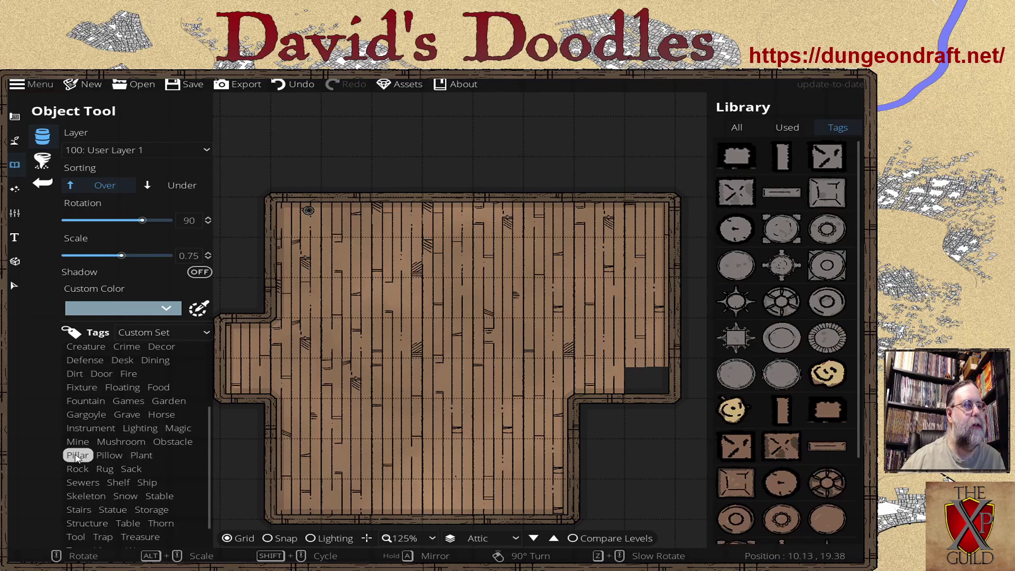
pyautogui.scroll(-3, 776, 450)
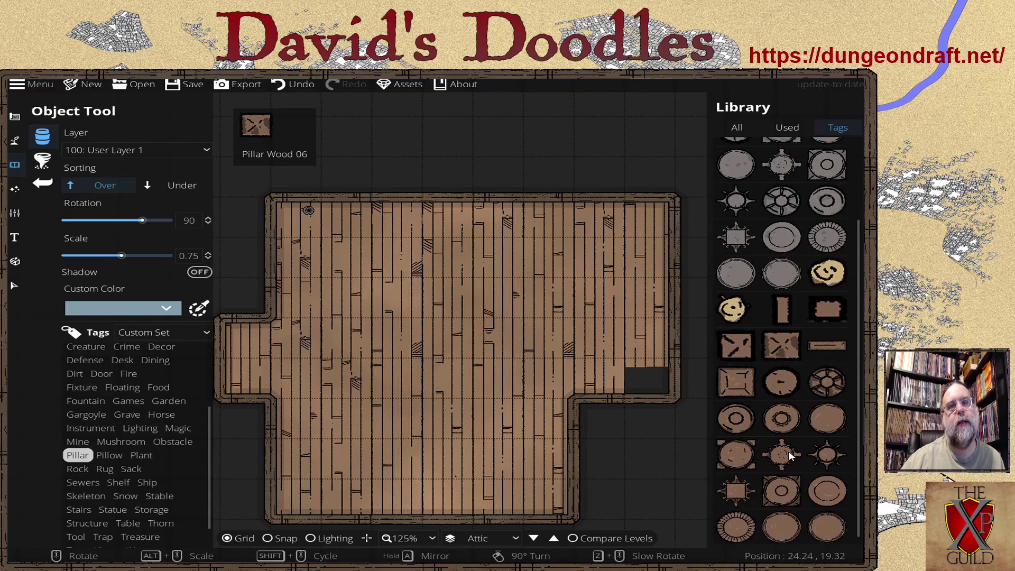
pyautogui.click(746, 389)
pyautogui.click(746, 389)
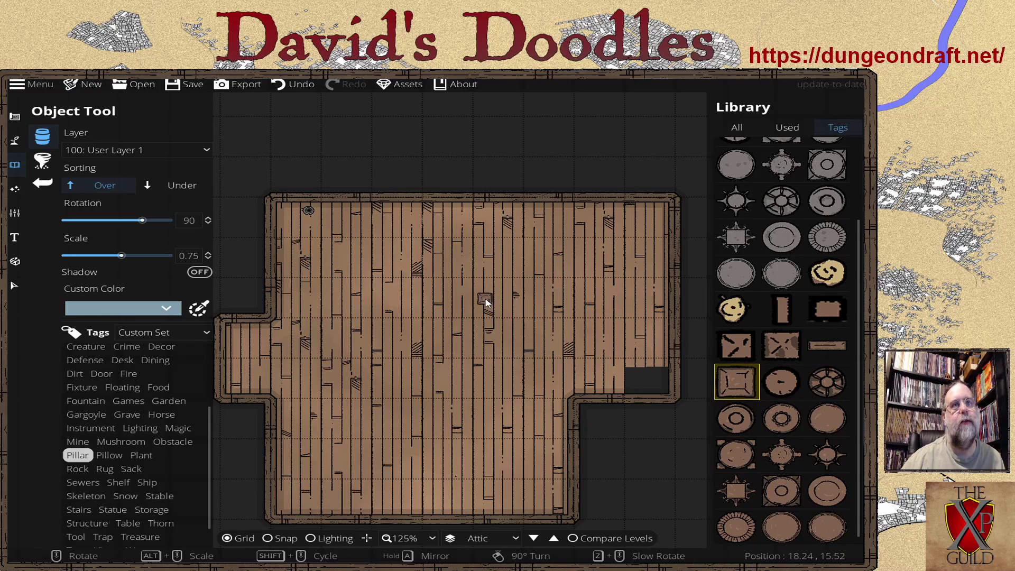
# Step: Turn on grid snapping, scale the pillar to 0.95, and place four evenly spaced pillars in a row near the attic's upper wall
pyautogui.click(269, 538)
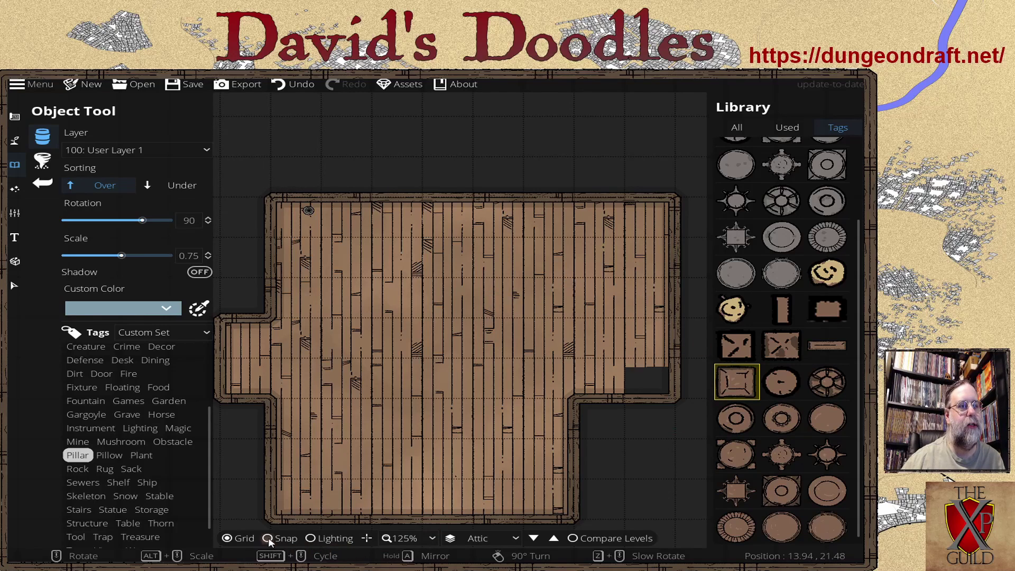
pyautogui.scroll(1, 595, 271)
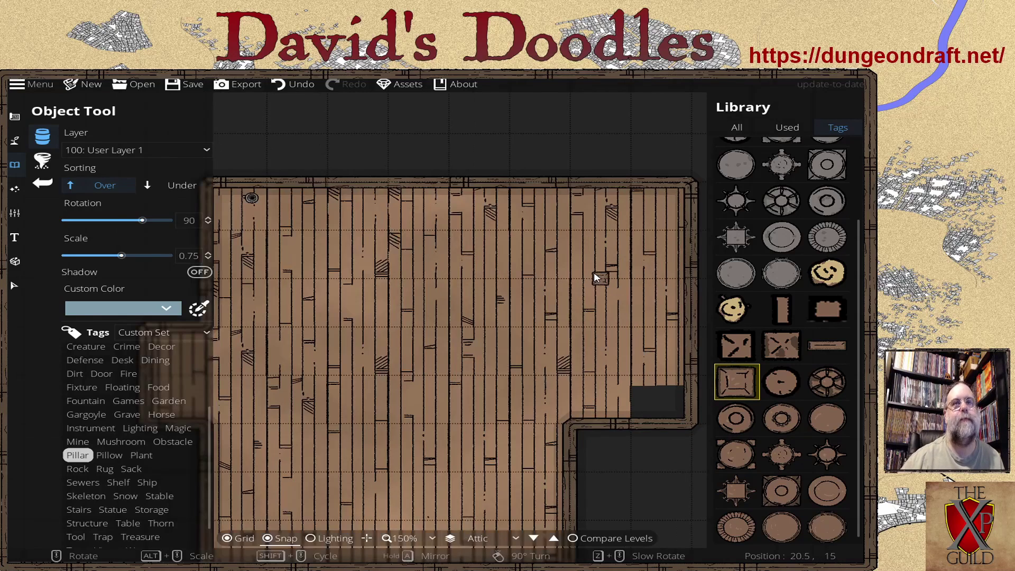
pyautogui.moveTo(623, 276); pyautogui.dragTo(546, 307)
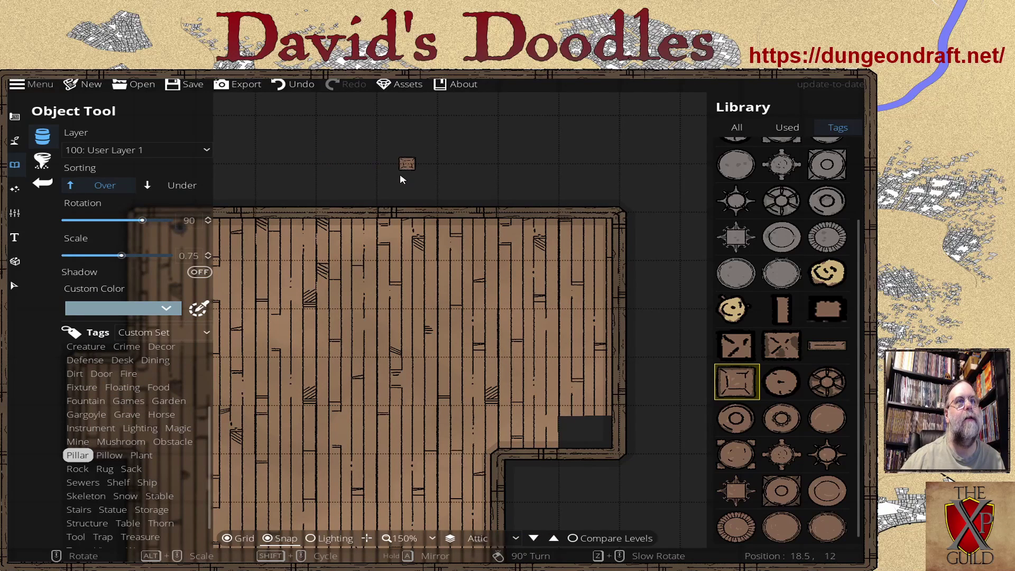
pyautogui.keyDown('alt'); pyautogui.scroll(2, 400, 176); pyautogui.keyUp('alt')
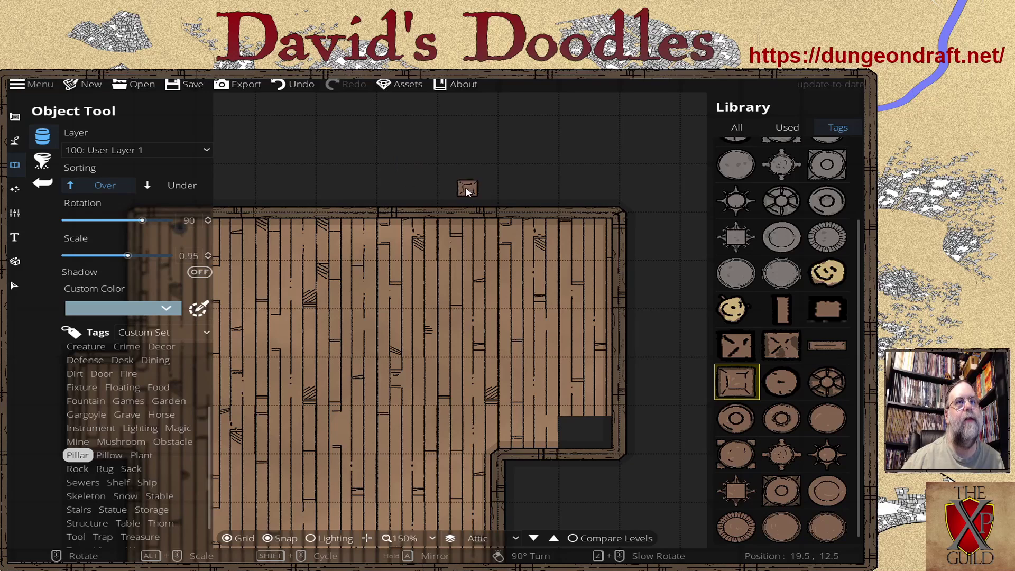
pyautogui.moveTo(482, 300); pyautogui.dragTo(543, 235)
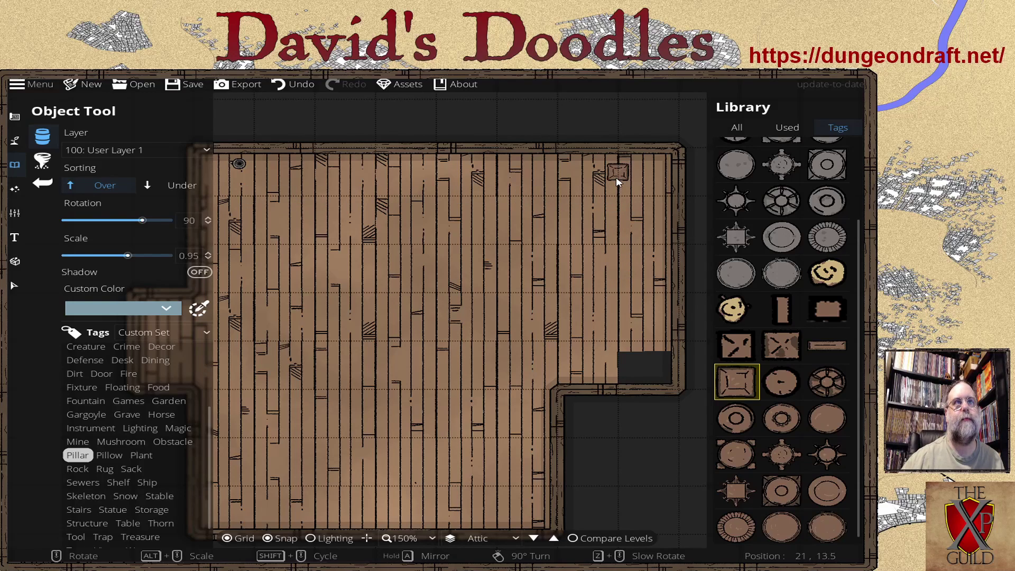
pyautogui.click(618, 210)
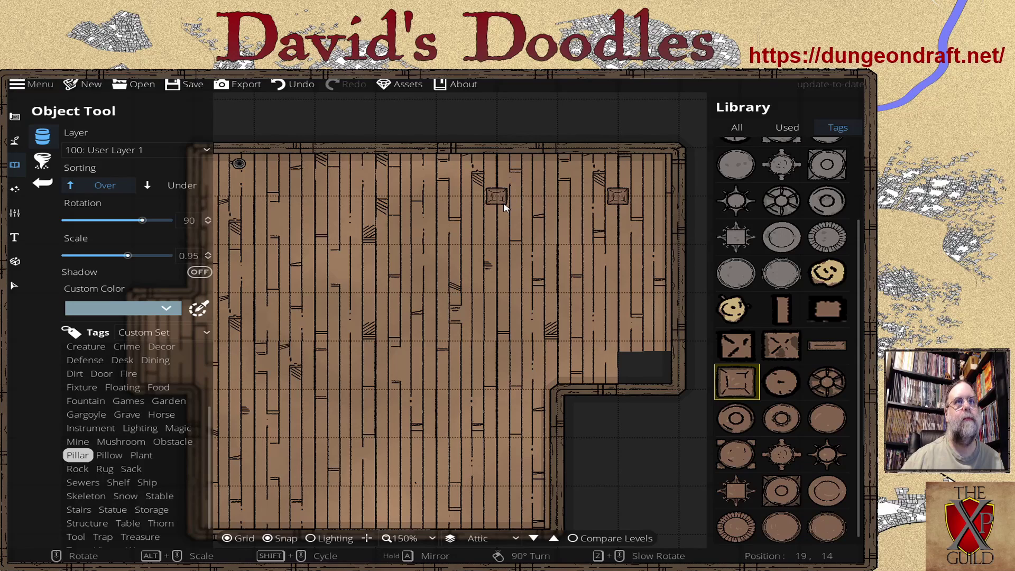
pyautogui.click(505, 208)
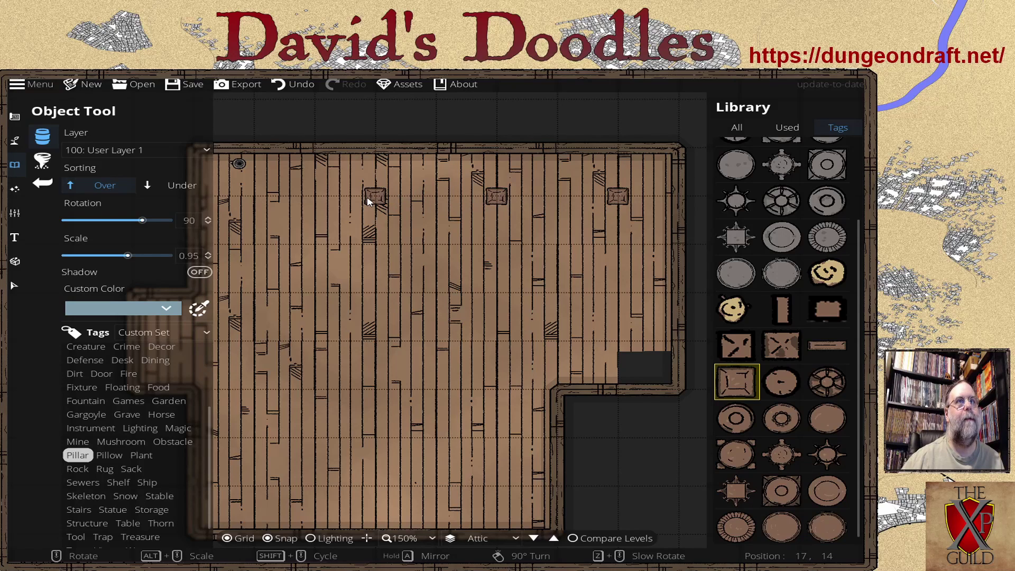
pyautogui.click(369, 201)
pyautogui.click(252, 203)
# Step: Place three matching pillars near the attic's lower wall, aligned with the first three pillars of the upper row
pyautogui.press('s')
pyautogui.press('a')
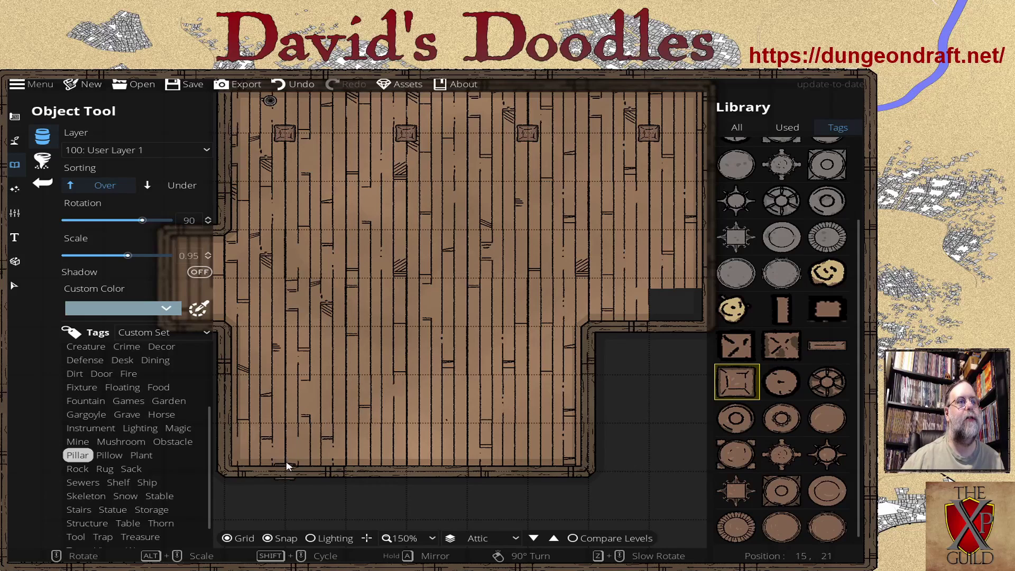
pyautogui.click(290, 434)
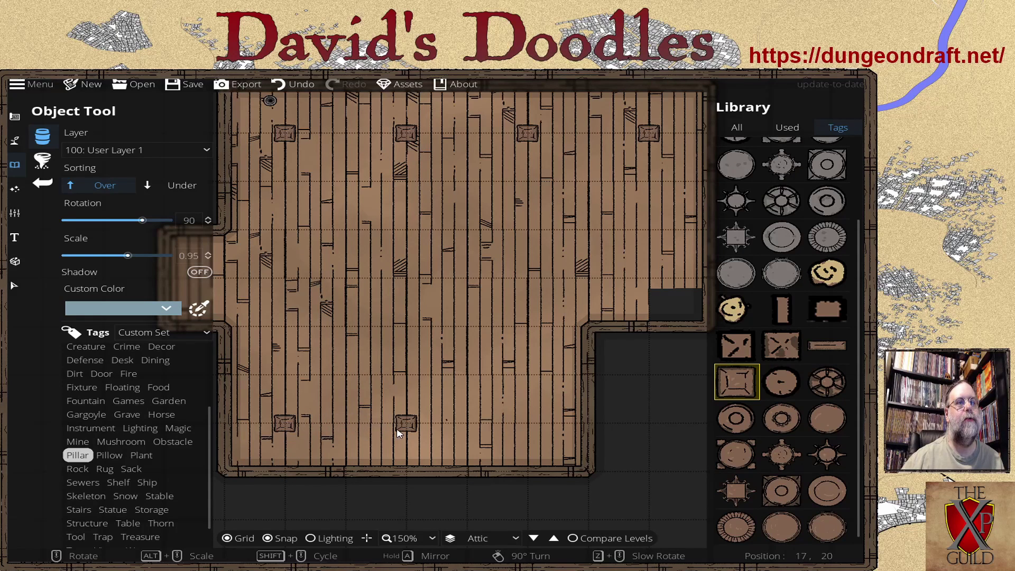
pyautogui.click(402, 431)
pyautogui.click(519, 412)
pyautogui.moveTo(517, 274)
pyautogui.mouseDown()
pyautogui.moveTo(515, 297)
pyautogui.moveTo(588, 303)
pyautogui.moveTo(468, 272)
pyautogui.moveTo(504, 252)
pyautogui.moveTo(516, 276)
pyautogui.mouseUp()
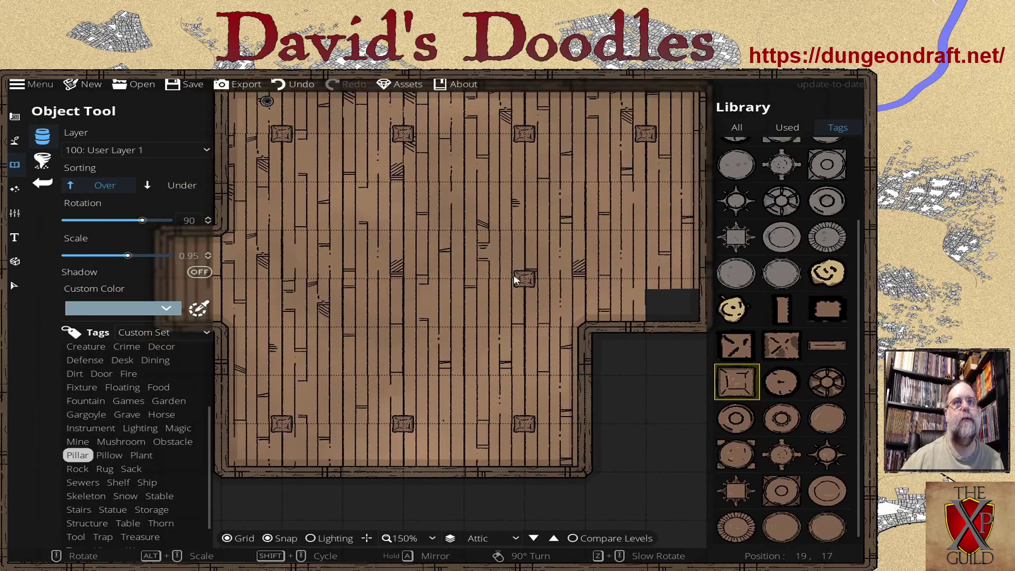
pyautogui.click(578, 278)
pyautogui.press('Left')
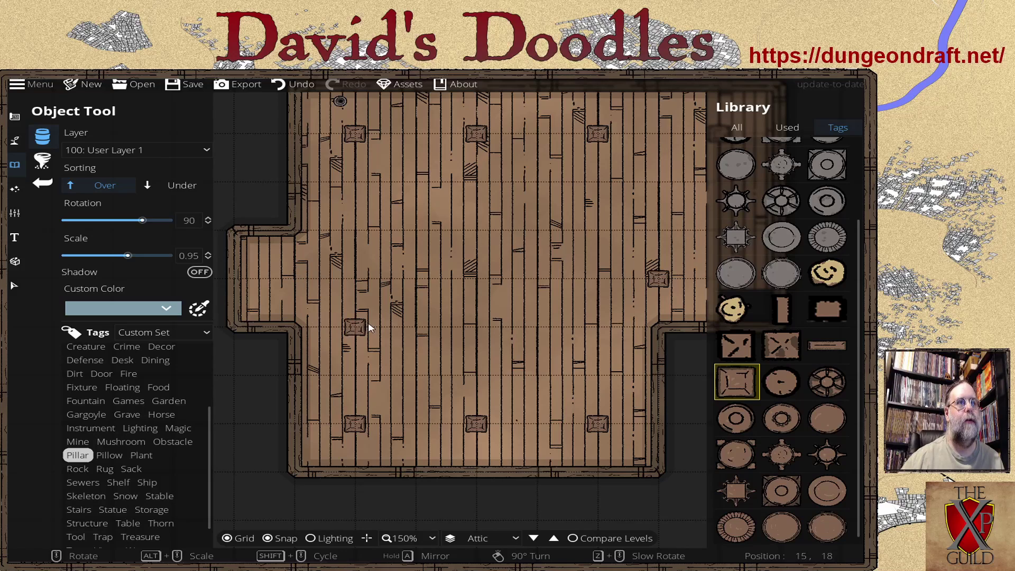
pyautogui.click(294, 84)
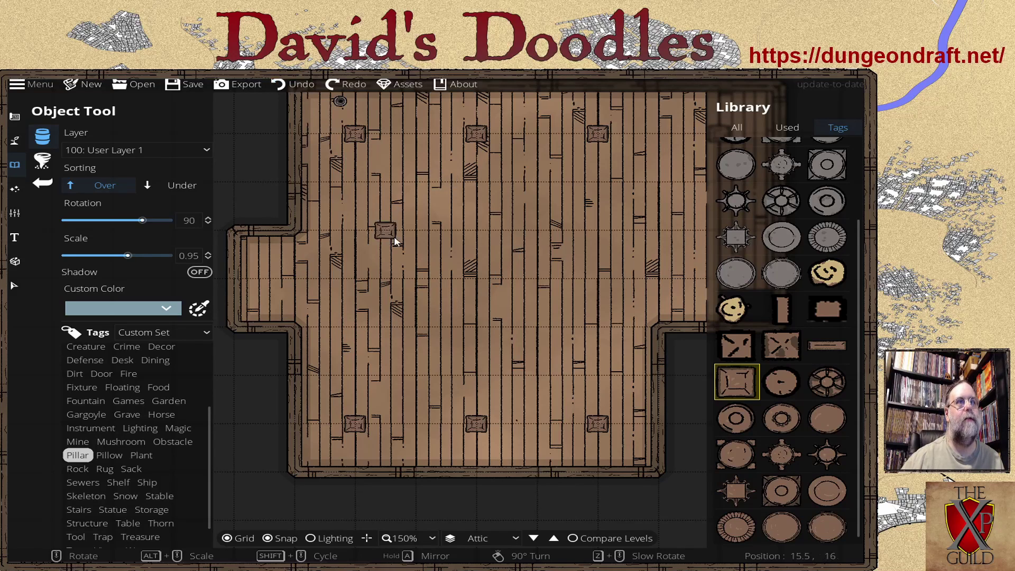
# Step: Fill the attic's two middle rows with matching pillars aligned to the existing columns, four in the upper row and three in the lower
pyautogui.click(355, 326)
pyautogui.click(600, 326)
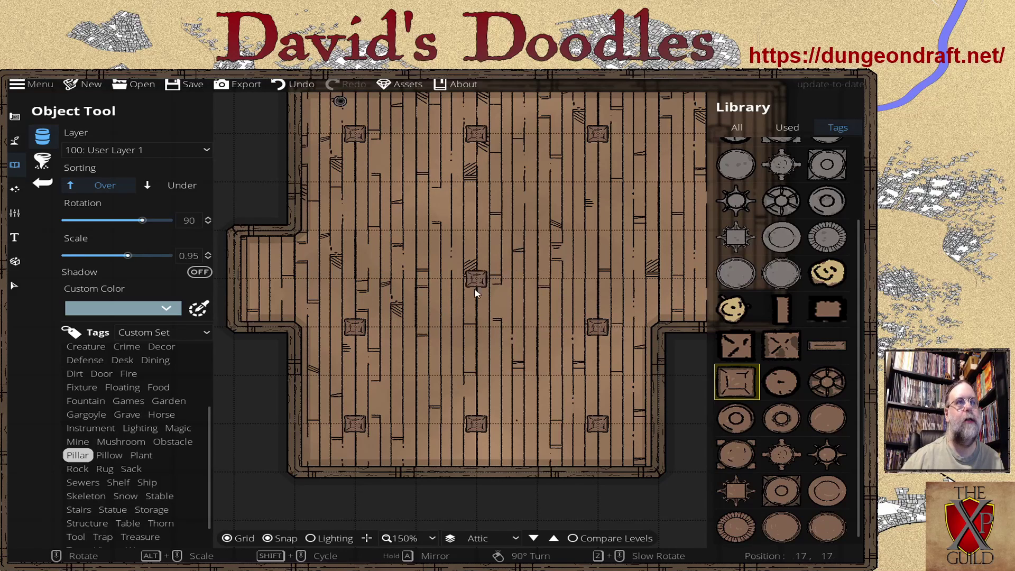
pyautogui.moveTo(418, 206); pyautogui.dragTo(291, 180)
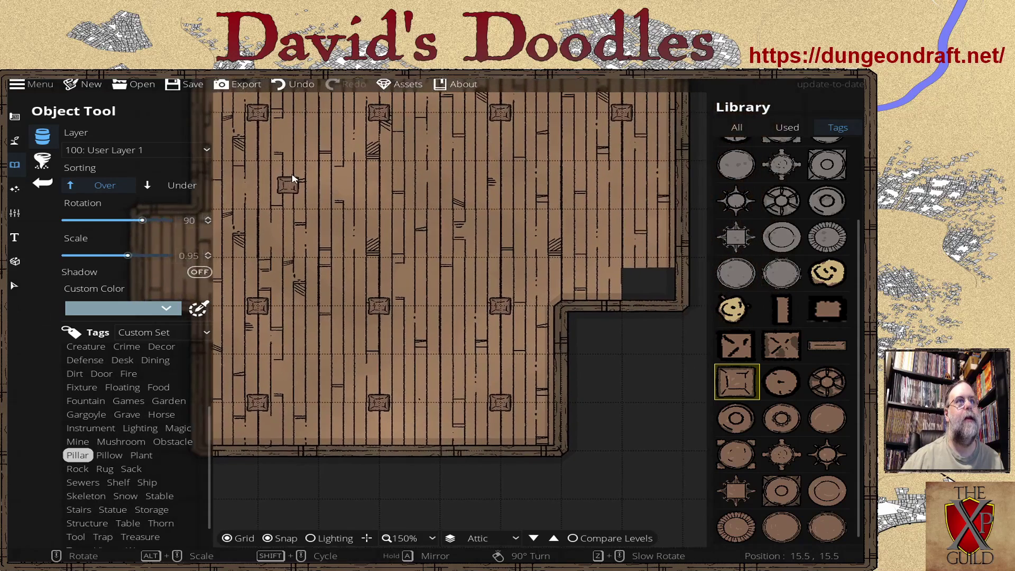
pyautogui.click(271, 206)
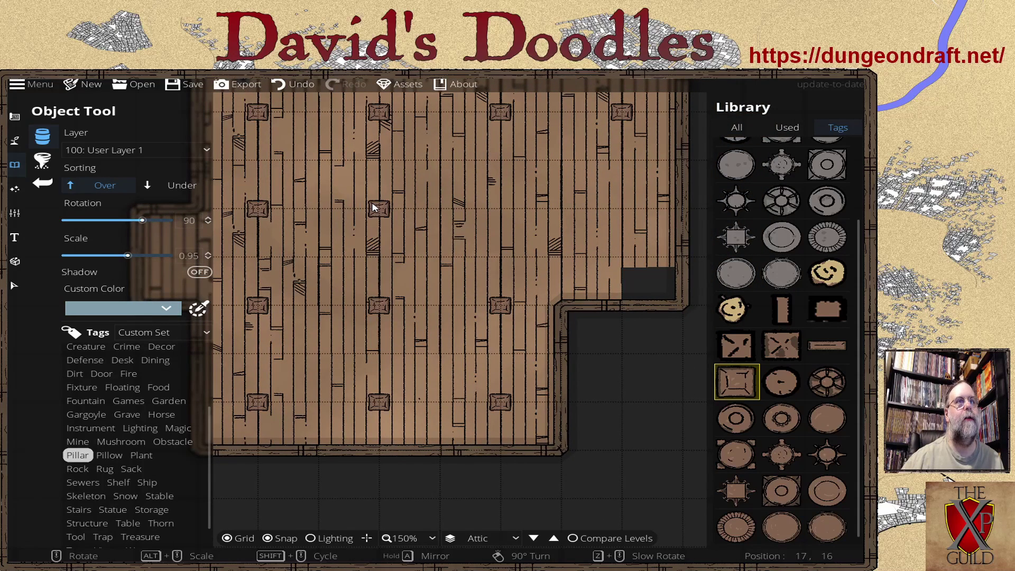
pyautogui.click(381, 208)
pyautogui.click(530, 210)
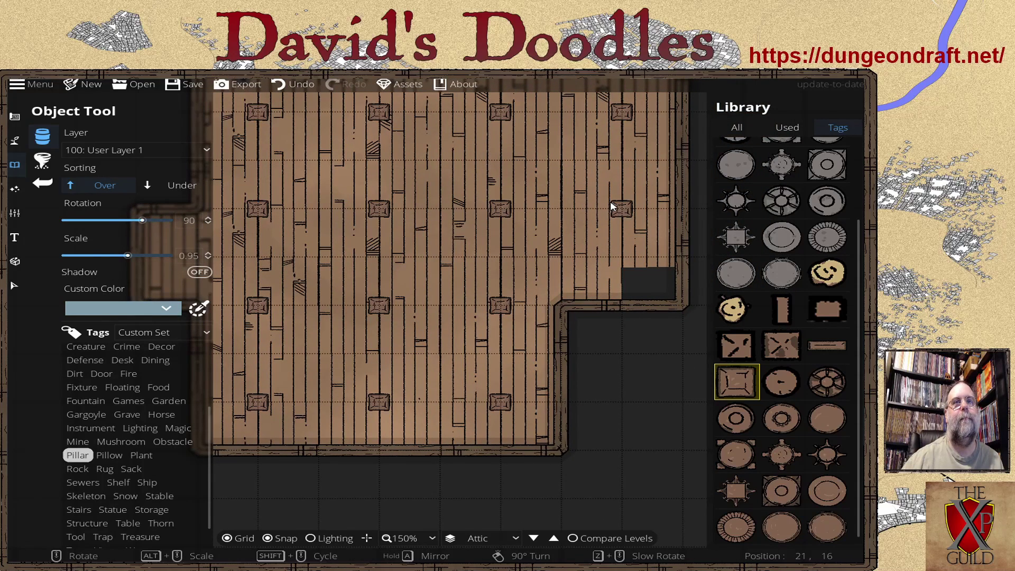
pyautogui.click(612, 206)
pyautogui.press('Left')
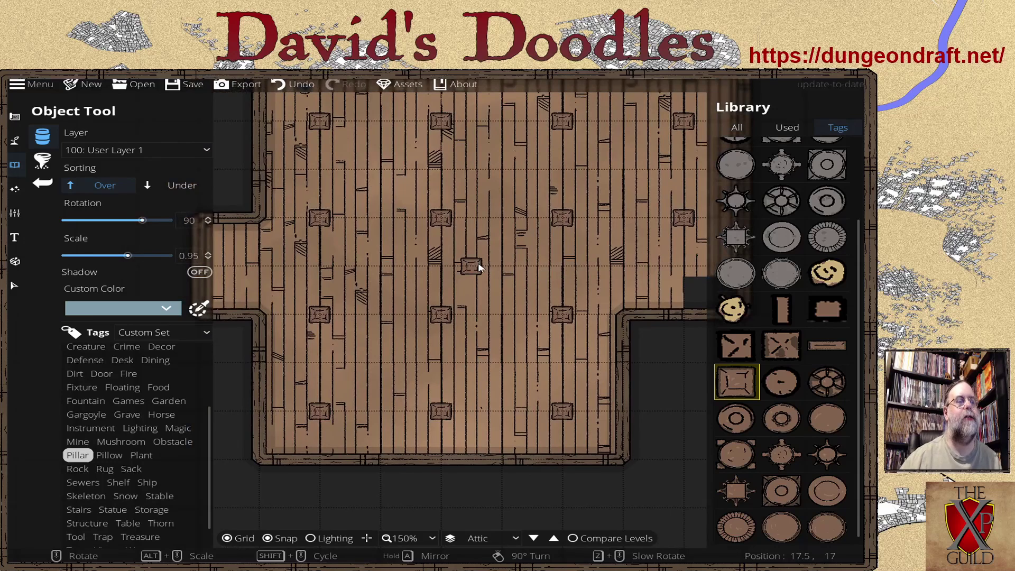
pyautogui.scroll(-2, 479, 267)
pyautogui.scroll(1, 479, 268)
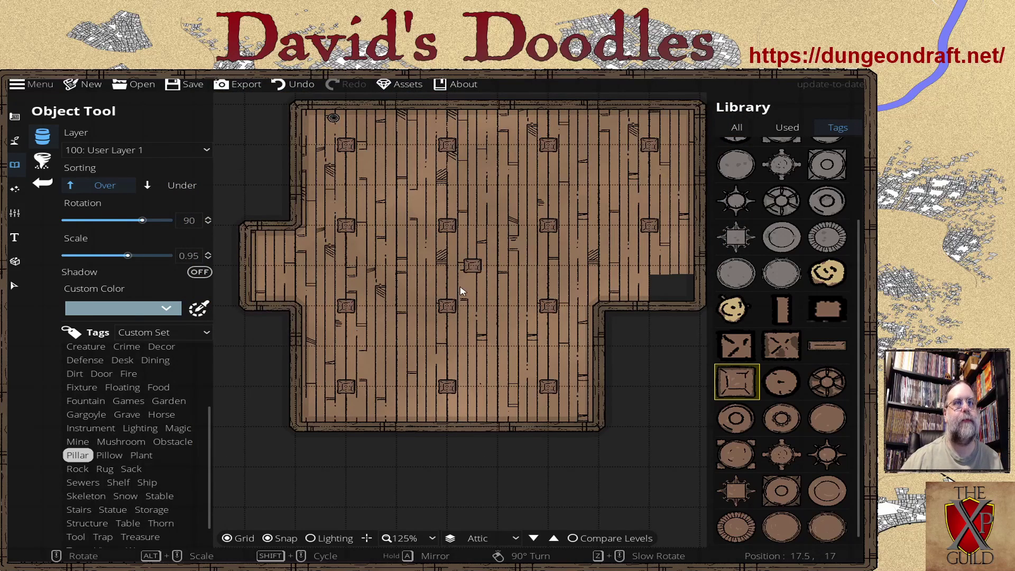
pyautogui.moveTo(462, 291); pyautogui.dragTo(438, 366)
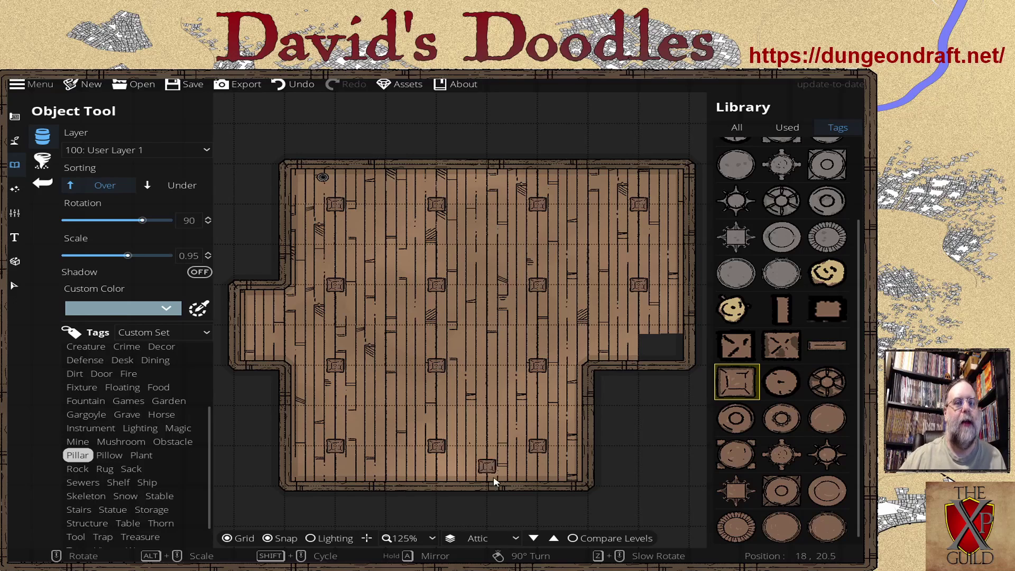
# Step: On the 2nd story, turn off grid snapping and move the double bed against the left wall of its bedroom
pyautogui.click(533, 538)
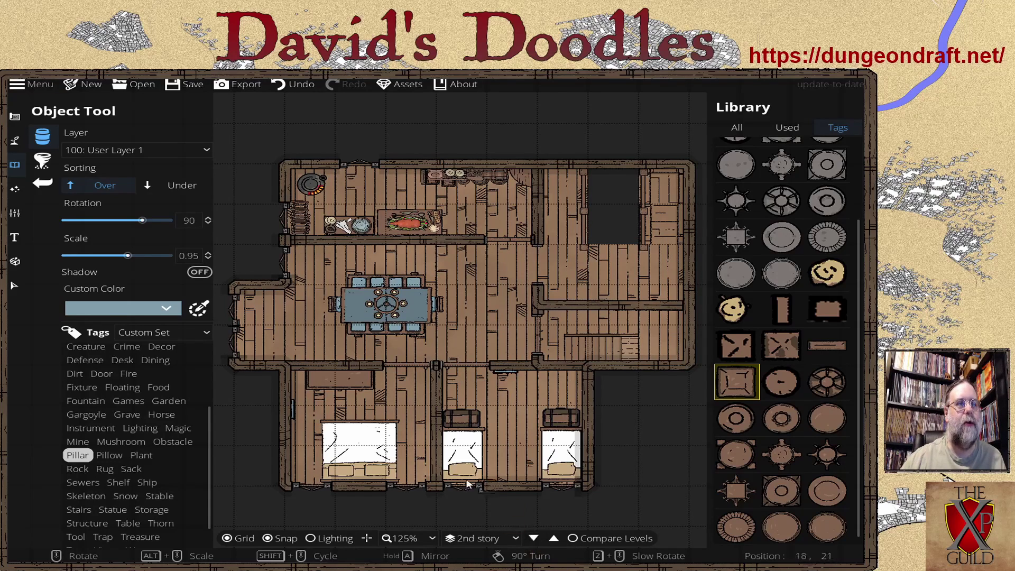
pyautogui.click(14, 286)
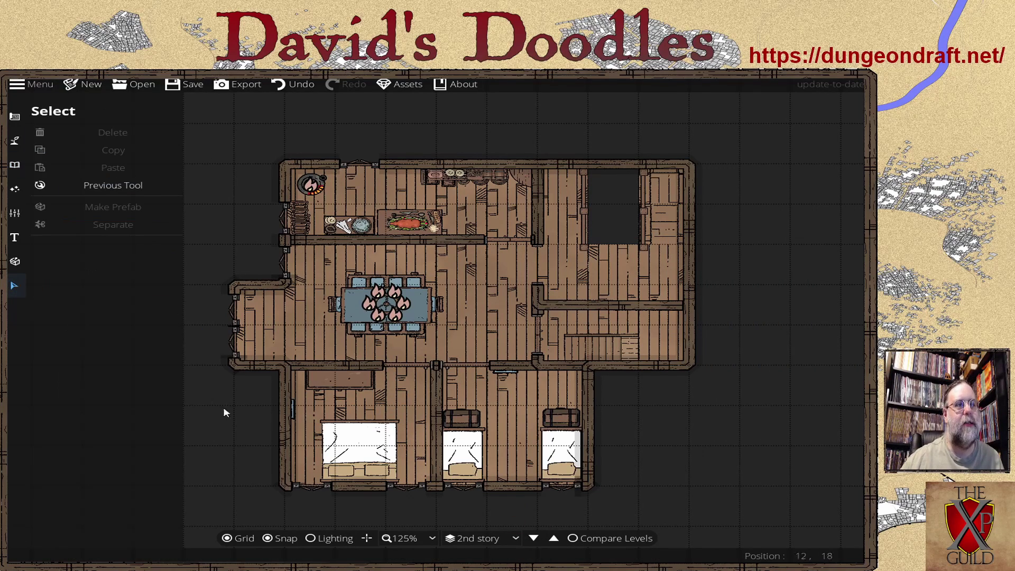
pyautogui.click(362, 438)
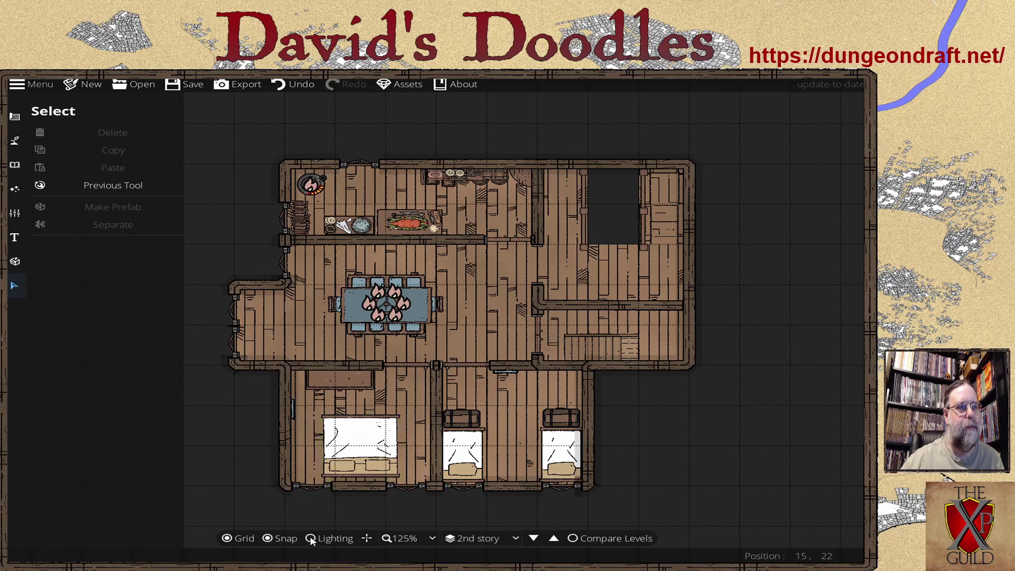
pyautogui.click(283, 538)
pyautogui.moveTo(350, 441); pyautogui.dragTo(322, 443)
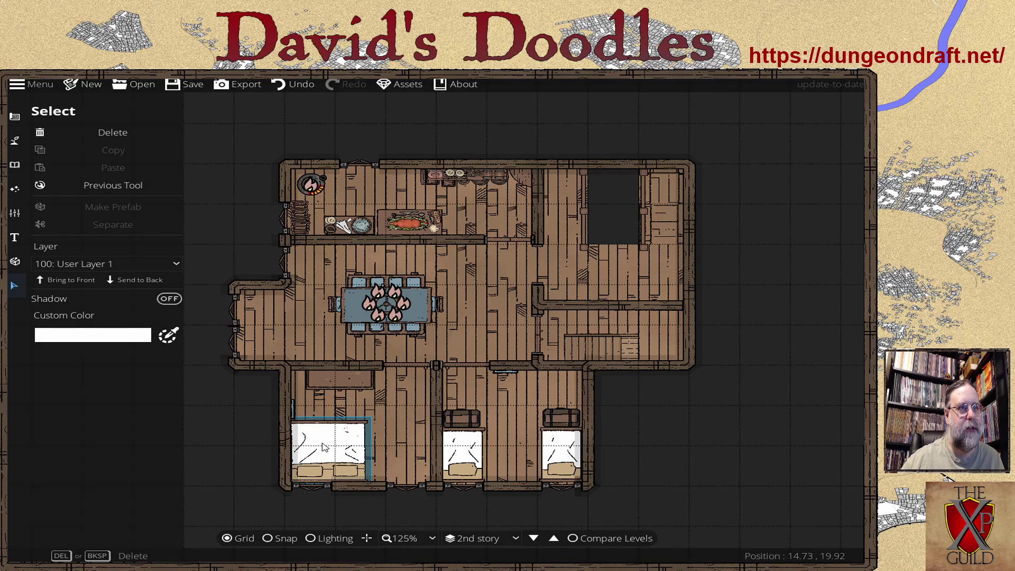
pyautogui.click(294, 405)
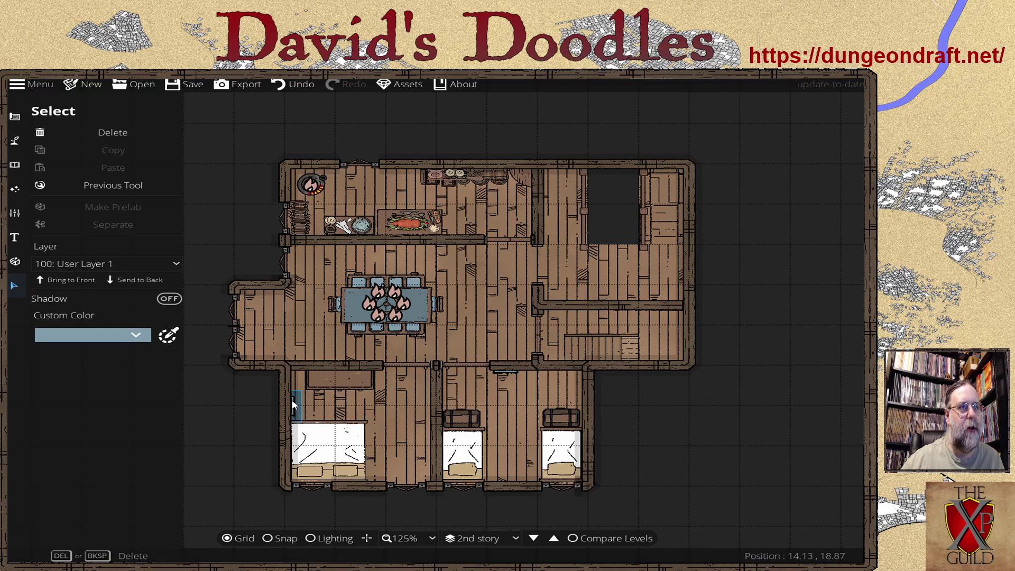
pyautogui.press('Escape')
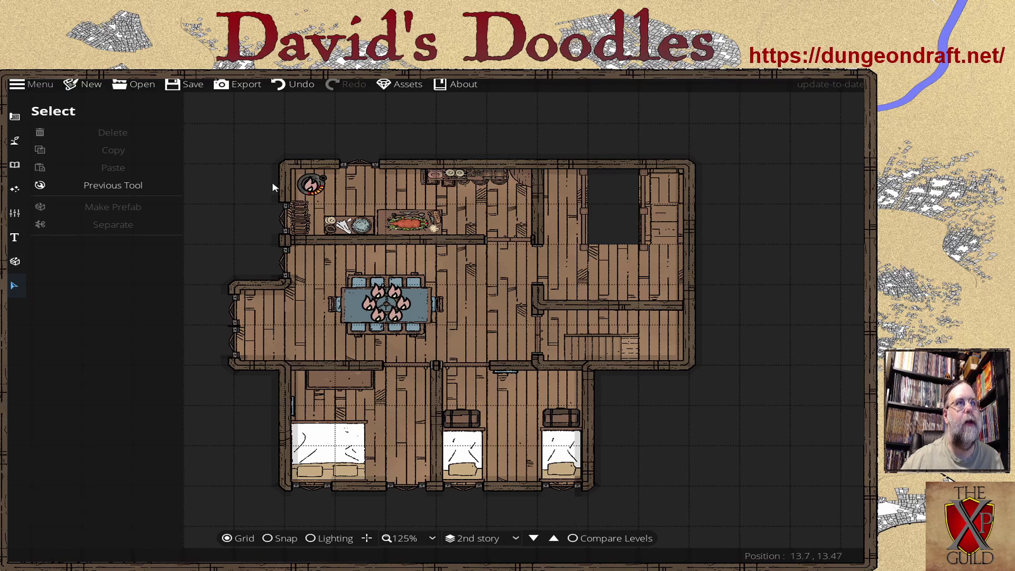
# Step: Copy the kitchen's round stove together with its fire and paste it into the double bedroom
pyautogui.scroll(3, 252, 217)
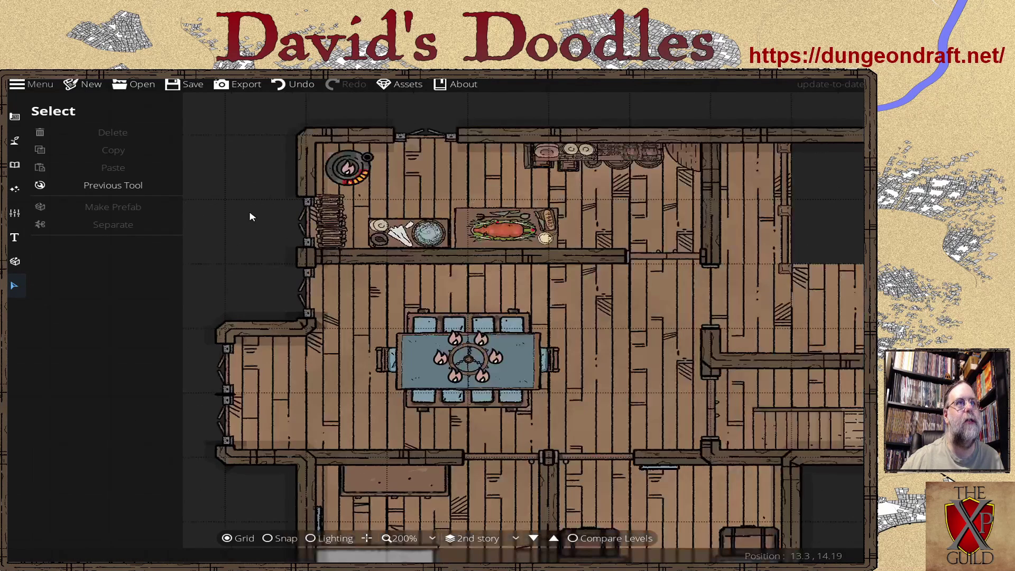
pyautogui.moveTo(254, 186); pyautogui.dragTo(221, 234)
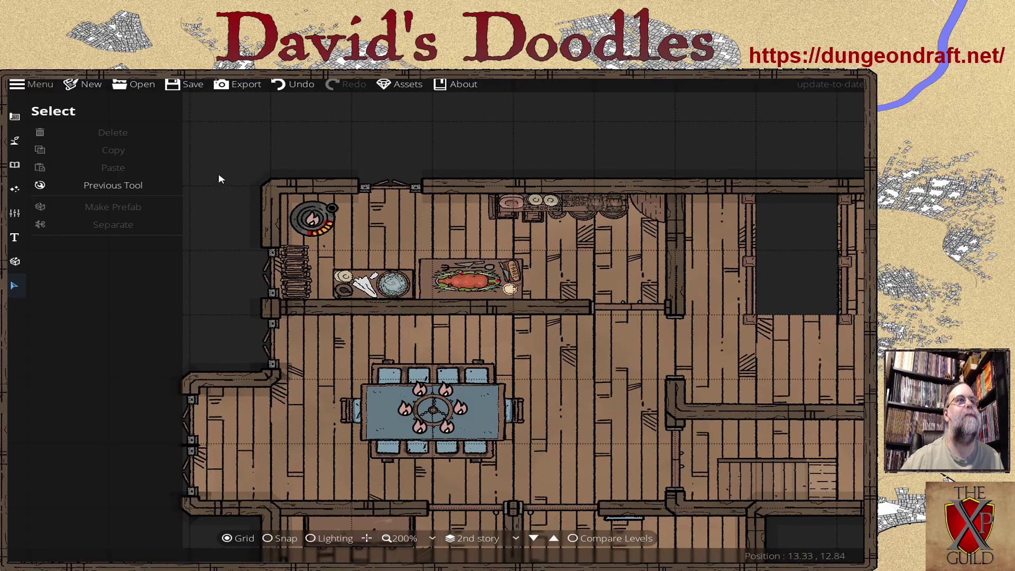
pyautogui.moveTo(222, 164); pyautogui.dragTo(344, 239)
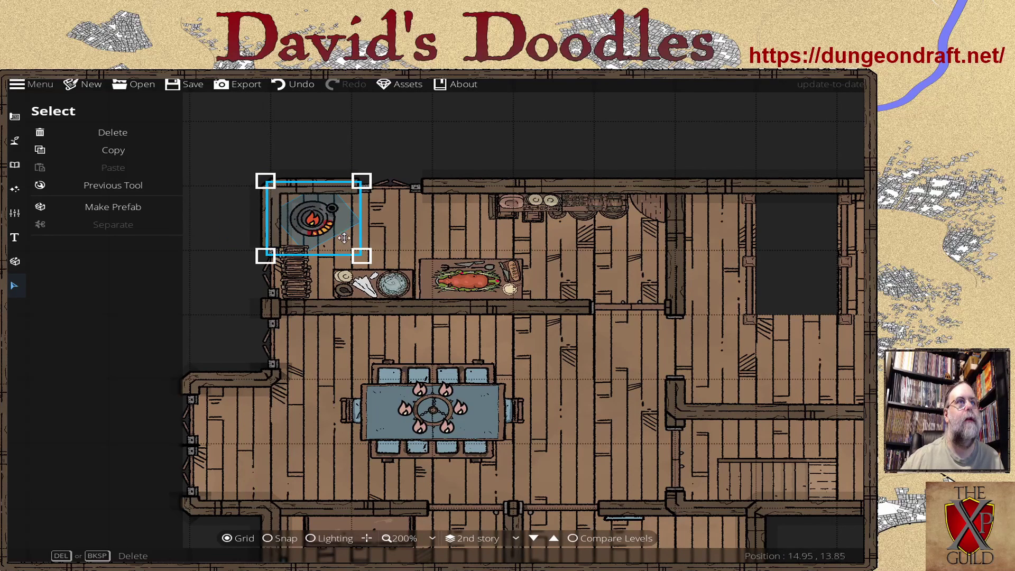
pyautogui.click(122, 152)
pyautogui.moveTo(215, 303); pyautogui.dragTo(223, 125)
pyautogui.moveTo(184, 297); pyautogui.dragTo(145, 189)
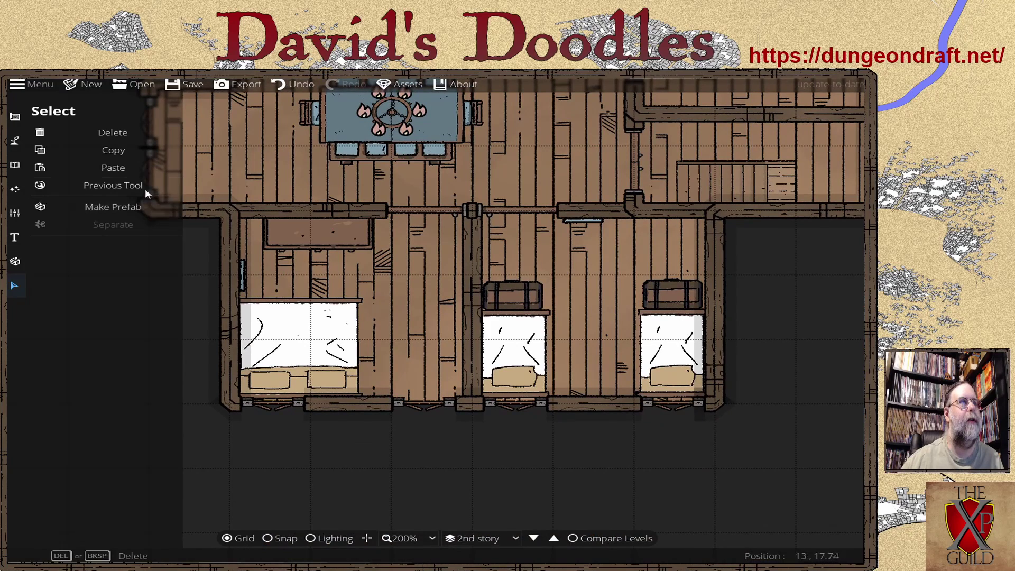
pyautogui.click(132, 169)
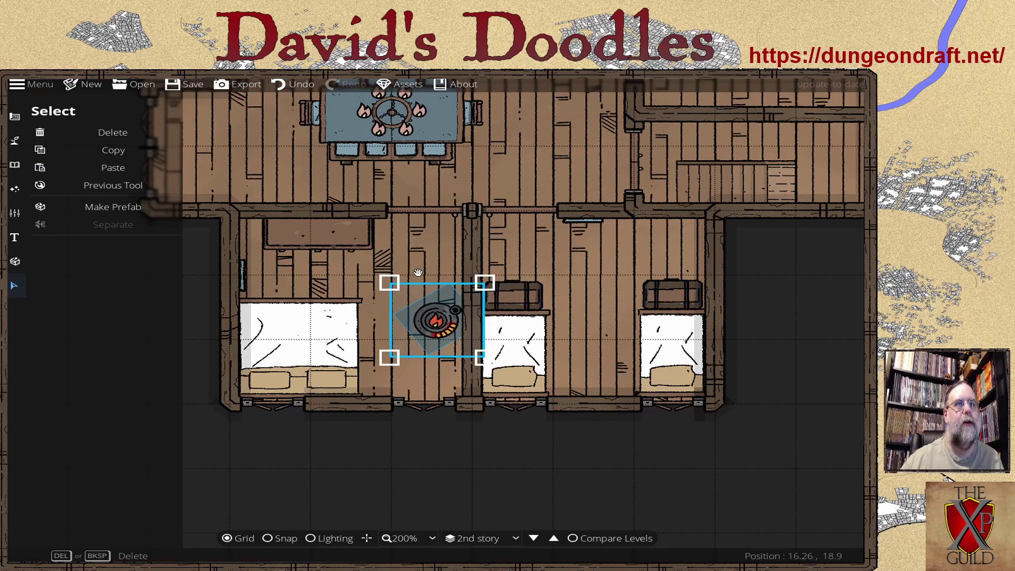
# Step: Shrink and rotate the pasted stove, and position it near the lower wall between the double bed and the partition wall
pyautogui.moveTo(418, 272); pyautogui.dragTo(501, 366)
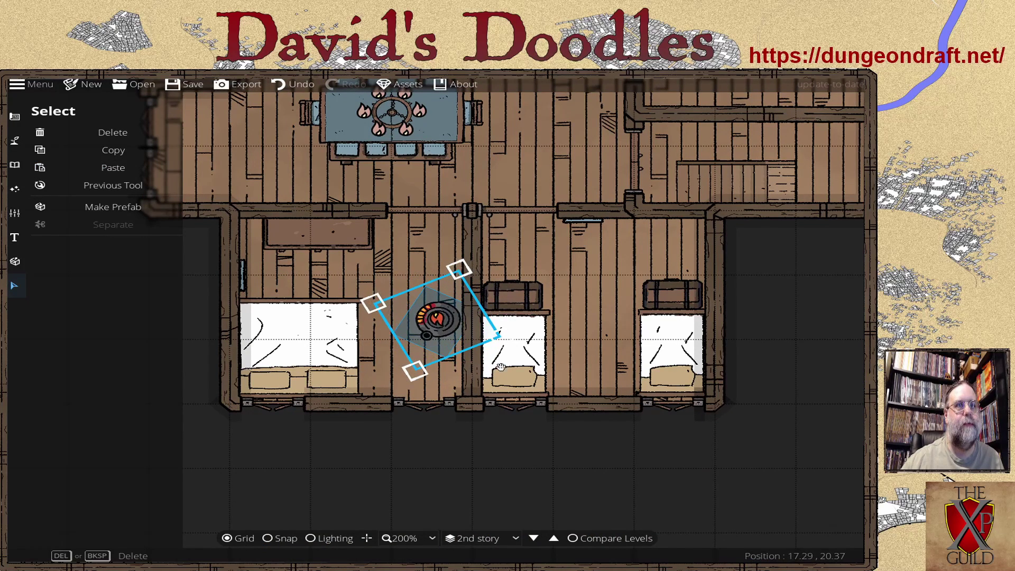
pyautogui.moveTo(417, 370)
pyautogui.mouseDown()
pyautogui.moveTo(427, 338)
pyautogui.moveTo(429, 377)
pyautogui.moveTo(418, 370)
pyautogui.mouseUp()
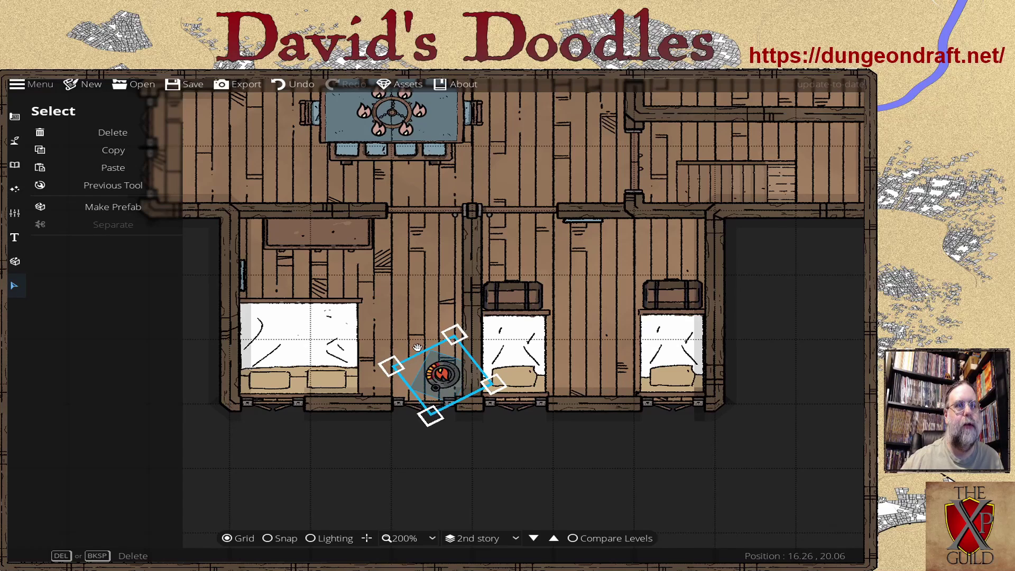
pyautogui.scroll(-1, 416, 348)
pyautogui.scroll(1, 415, 349)
pyautogui.scroll(-1, 412, 350)
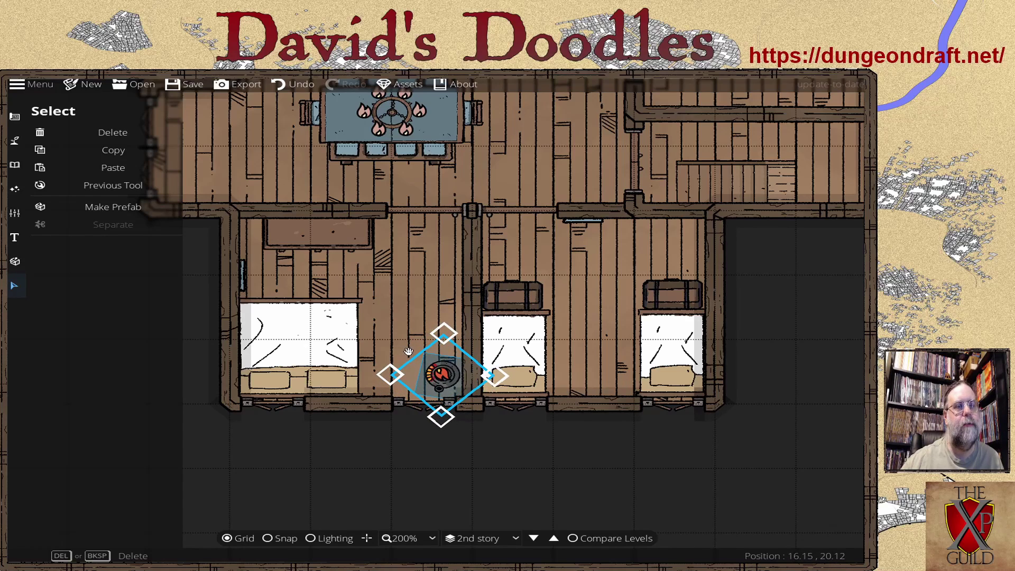
pyautogui.scroll(1, 402, 353)
pyautogui.scroll(-2, 402, 349)
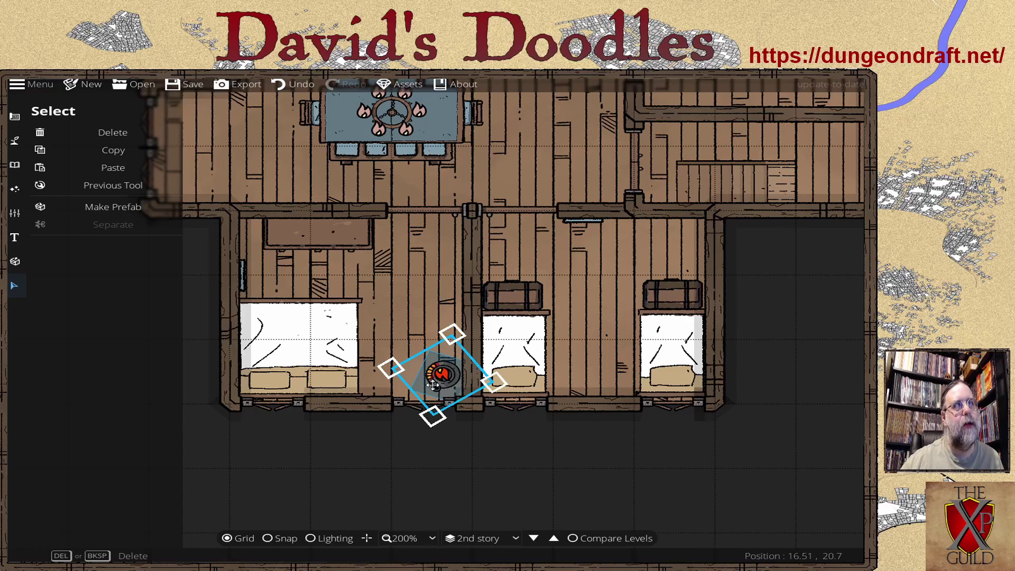
pyautogui.scroll(-3, 417, 338)
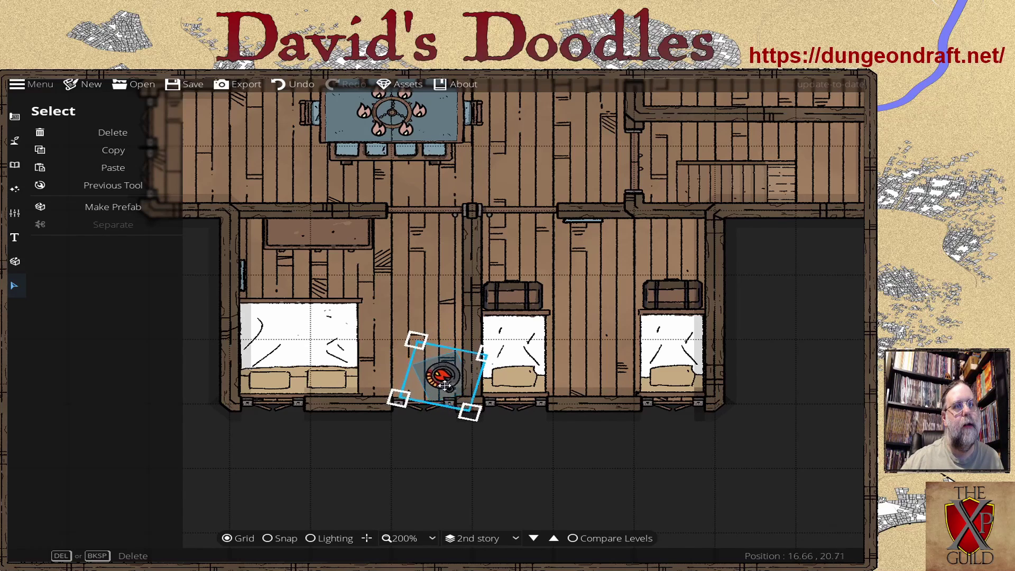
pyautogui.scroll(-2, 405, 369)
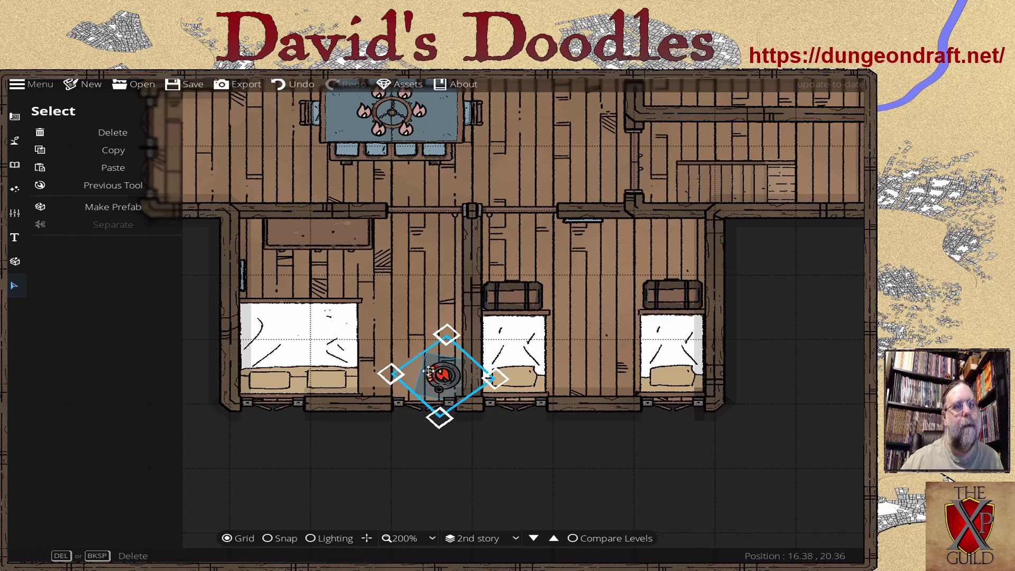
pyautogui.moveTo(444, 390); pyautogui.dragTo(406, 339)
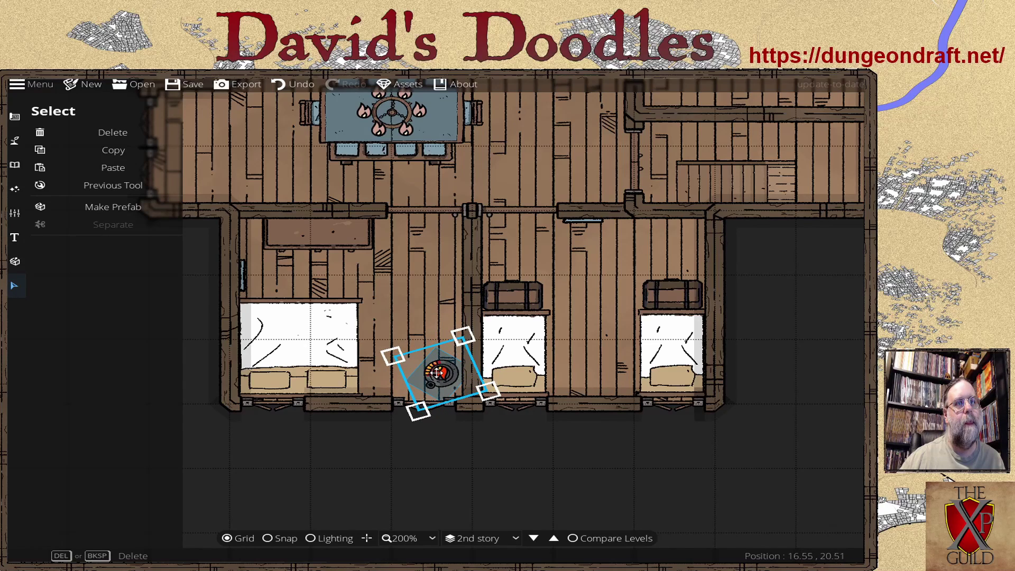
pyautogui.moveTo(439, 375); pyautogui.dragTo(438, 363)
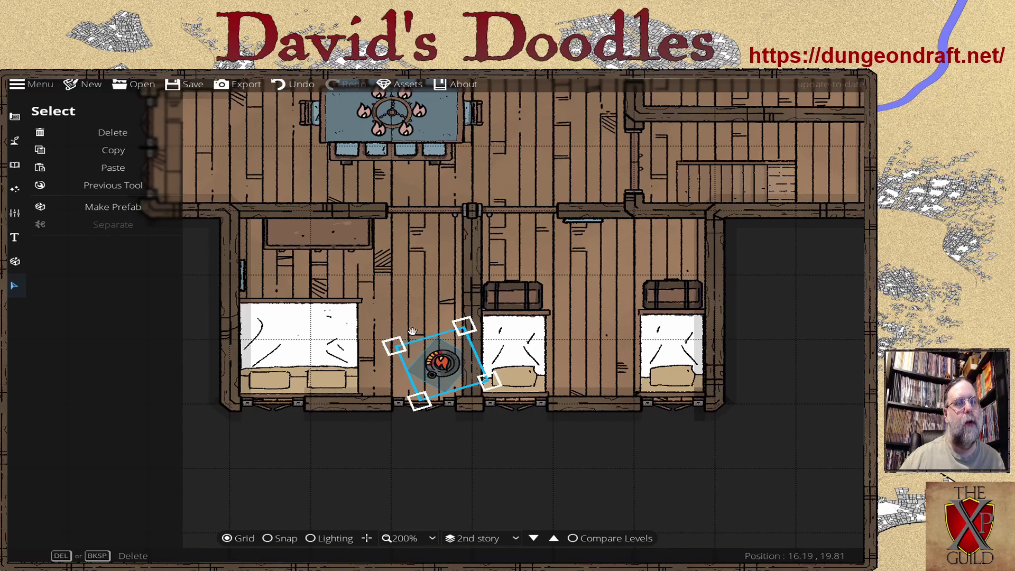
# Step: Set the small stove aside below the house and move the double bed against the bedroom's right partition wall
pyautogui.moveTo(412, 331); pyautogui.dragTo(297, 461)
pyautogui.moveTo(305, 367); pyautogui.dragTo(405, 366)
pyautogui.press('Escape')
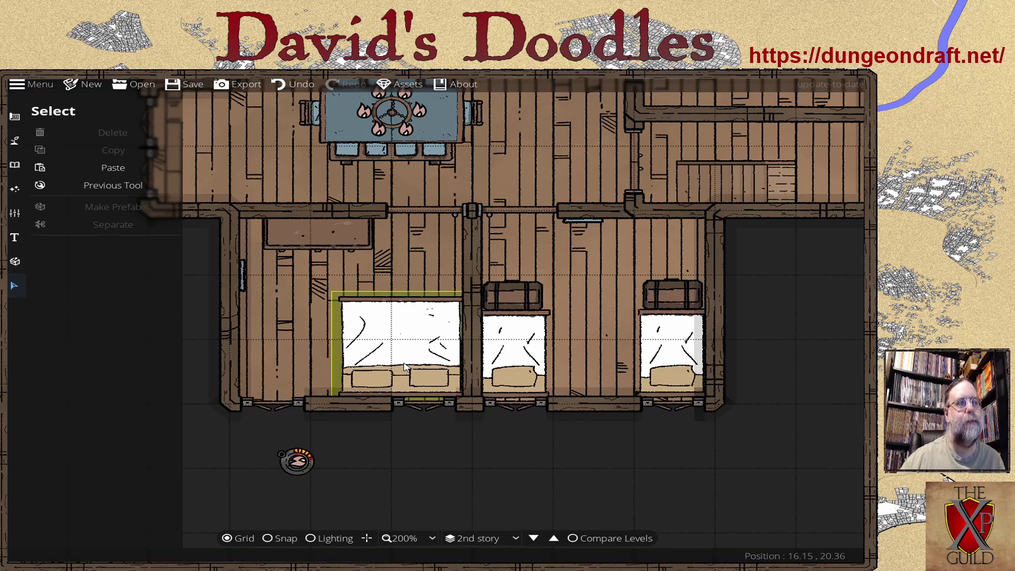
# Step: Move the small stove and its fire into the double bedroom's lower-left corner, rotating them so the embers face the upper right
pyautogui.moveTo(248, 434); pyautogui.dragTo(363, 495)
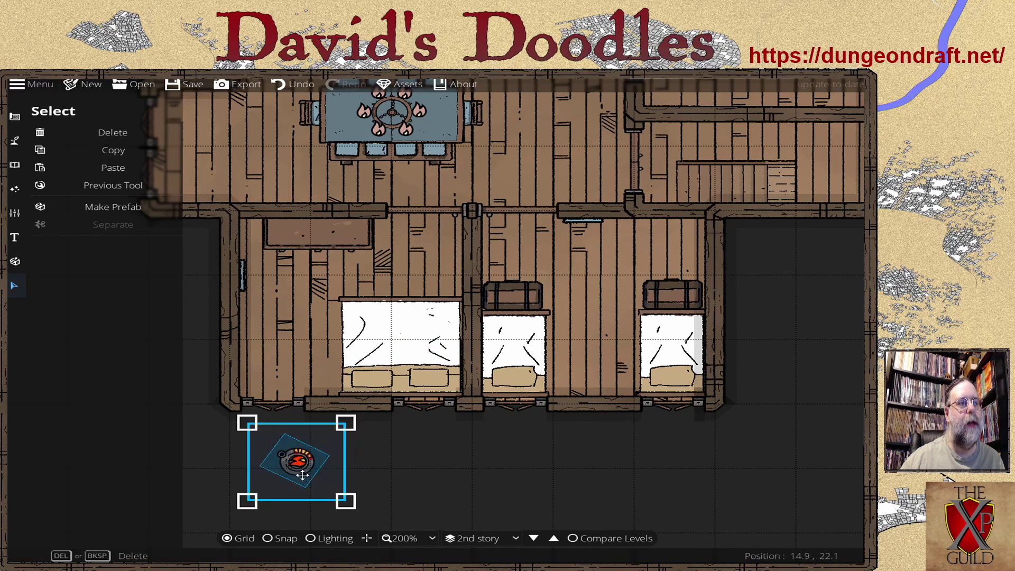
pyautogui.moveTo(302, 475); pyautogui.dragTo(276, 395)
pyautogui.moveTo(212, 376); pyautogui.dragTo(231, 355)
pyautogui.moveTo(270, 386); pyautogui.dragTo(263, 381)
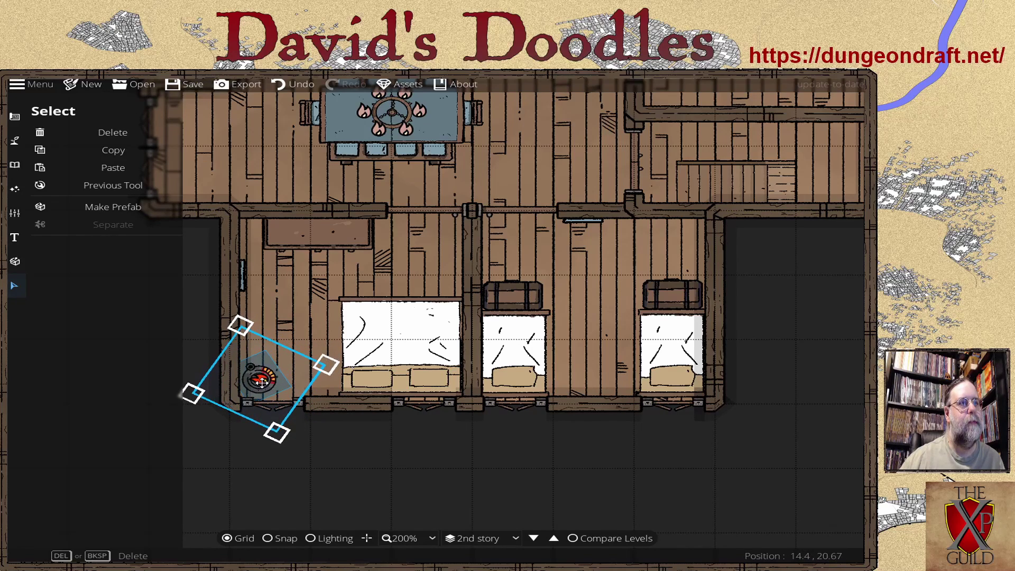
pyautogui.moveTo(211, 351); pyautogui.dragTo(213, 344)
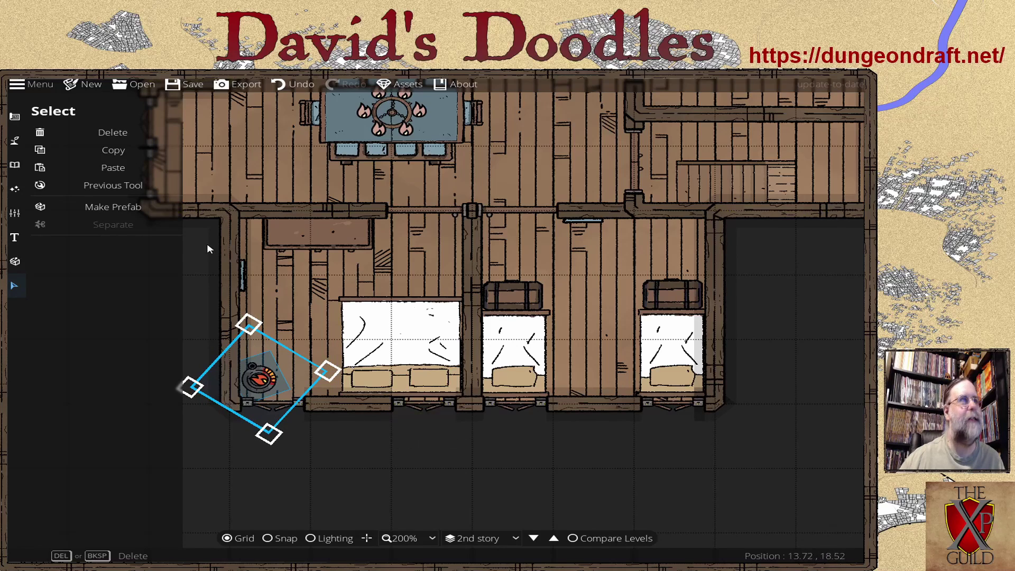
# Step: Duplicate the small stove with its fire and place the rotated copy by the lower wall between the two single beds
pyautogui.click(111, 153)
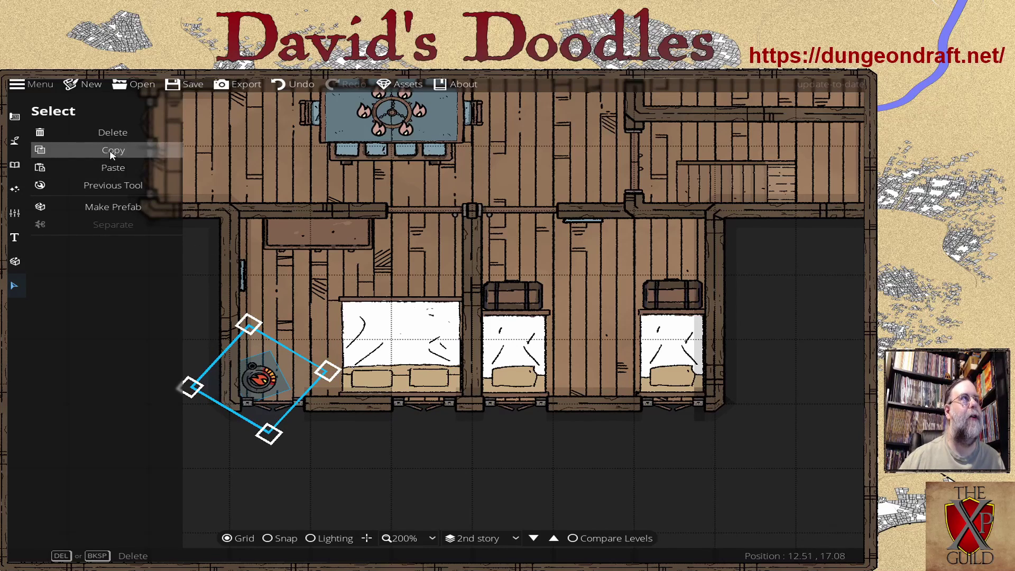
pyautogui.click(109, 168)
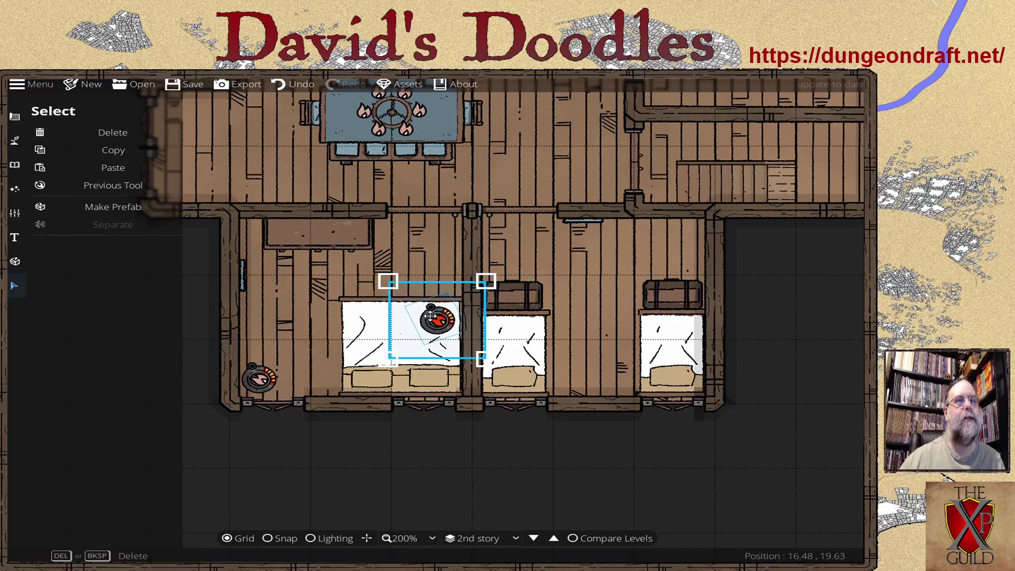
pyautogui.moveTo(415, 302); pyautogui.dragTo(598, 378)
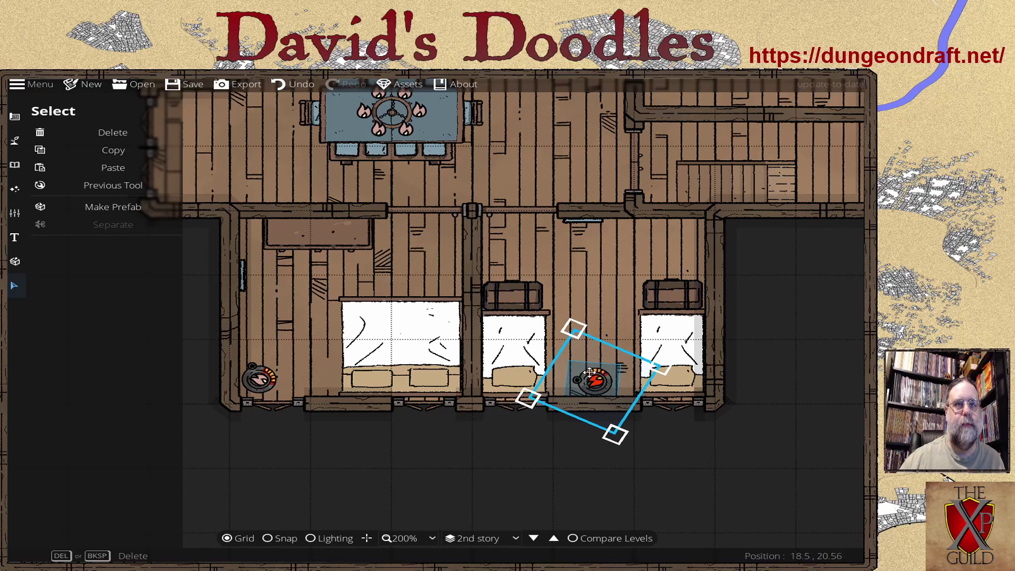
pyautogui.moveTo(553, 347)
pyautogui.mouseDown()
pyautogui.moveTo(542, 364)
pyautogui.moveTo(550, 353)
pyautogui.mouseUp()
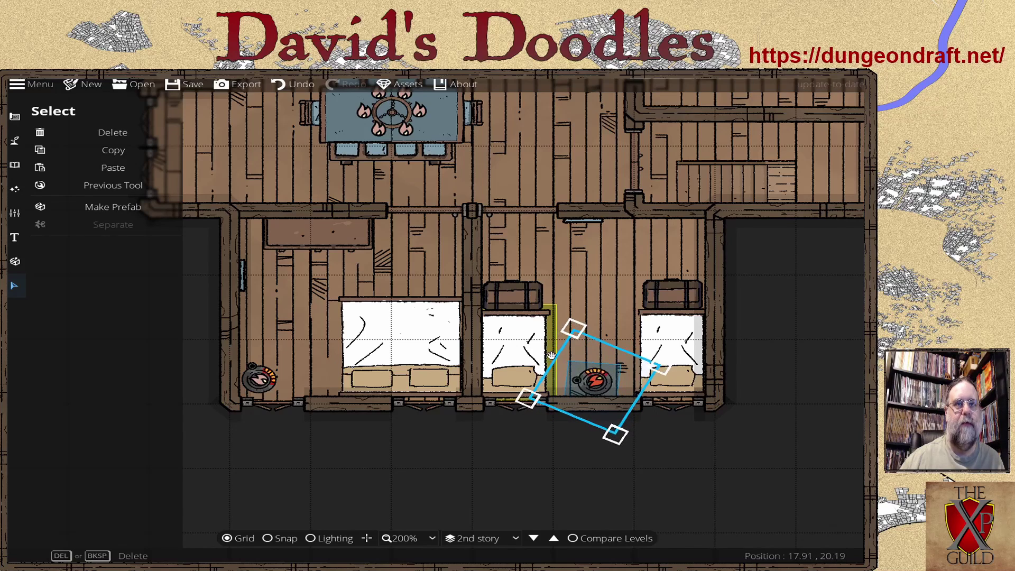
pyautogui.moveTo(595, 380); pyautogui.dragTo(591, 381)
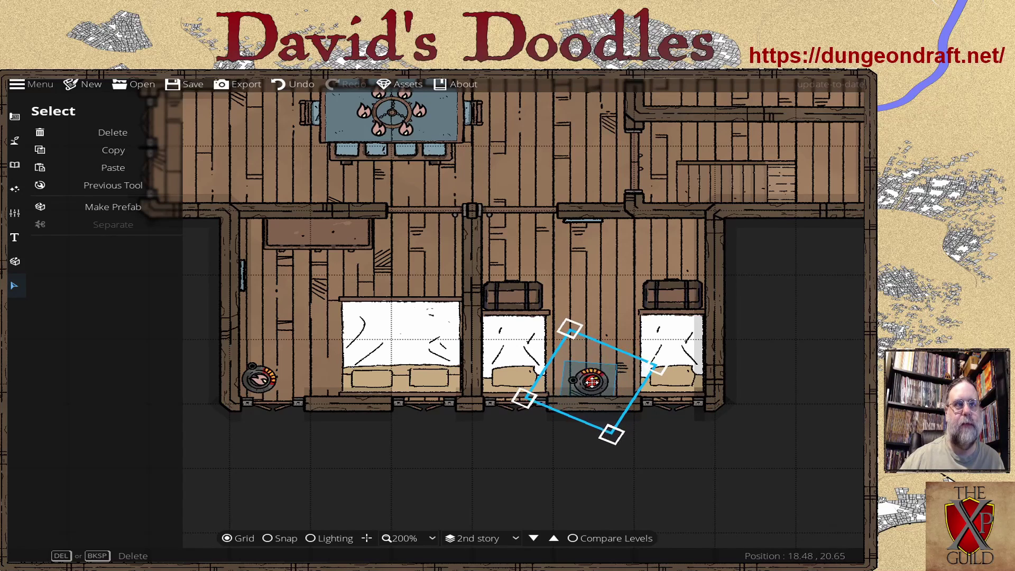
# Step: Adjust the extent of the fire light on each of the two small bedroom stoves
pyautogui.click(504, 447)
pyautogui.click(595, 384)
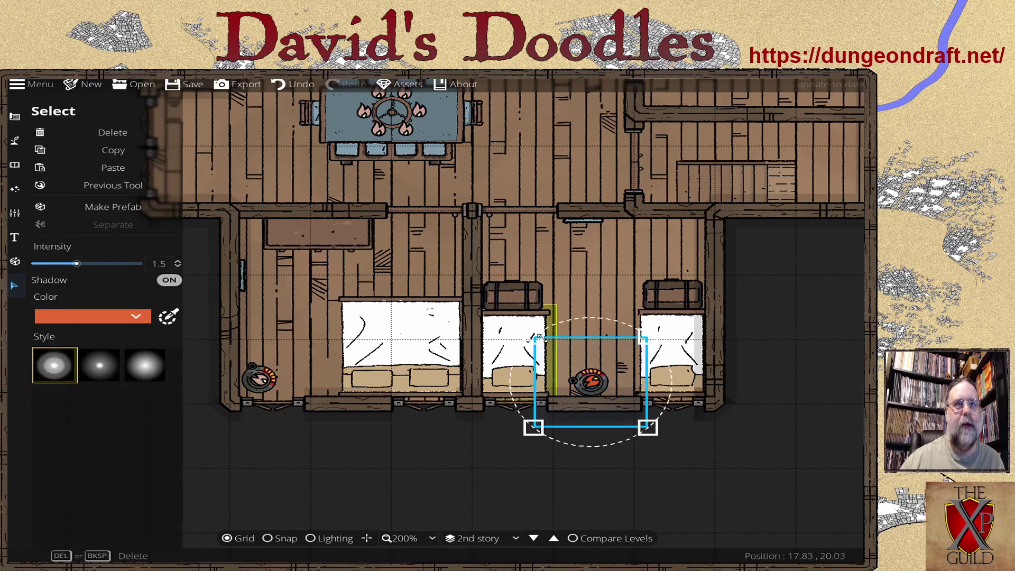
pyautogui.moveTo(577, 331); pyautogui.dragTo(672, 403)
pyautogui.click(387, 448)
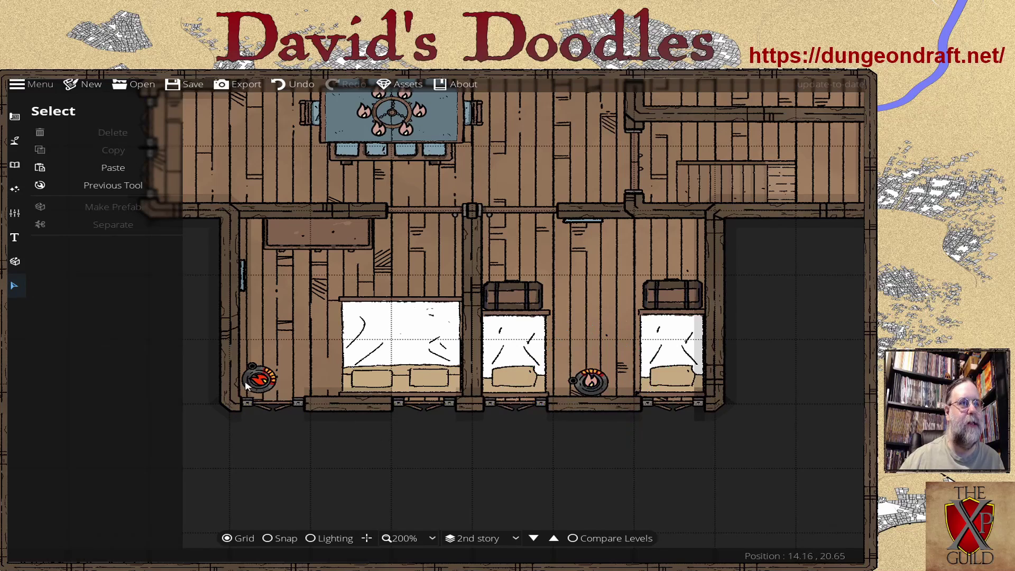
pyautogui.click(262, 382)
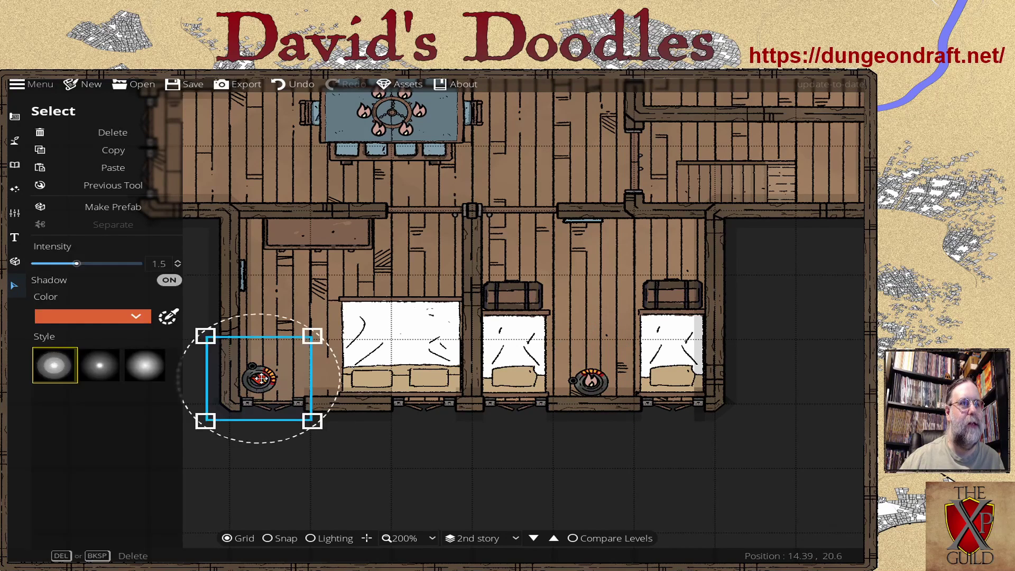
pyautogui.moveTo(243, 332); pyautogui.dragTo(267, 363)
pyautogui.click(463, 468)
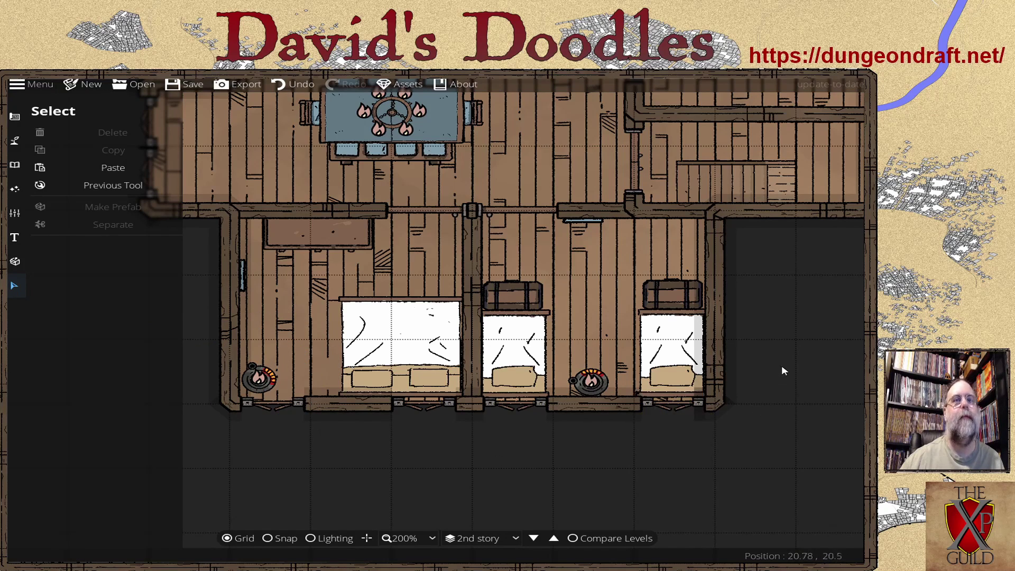
# Step: Copy the firewood rack beside the kitchen stove and place the duplicate just above the small stove in the double bedroom
pyautogui.scroll(-3, 784, 363)
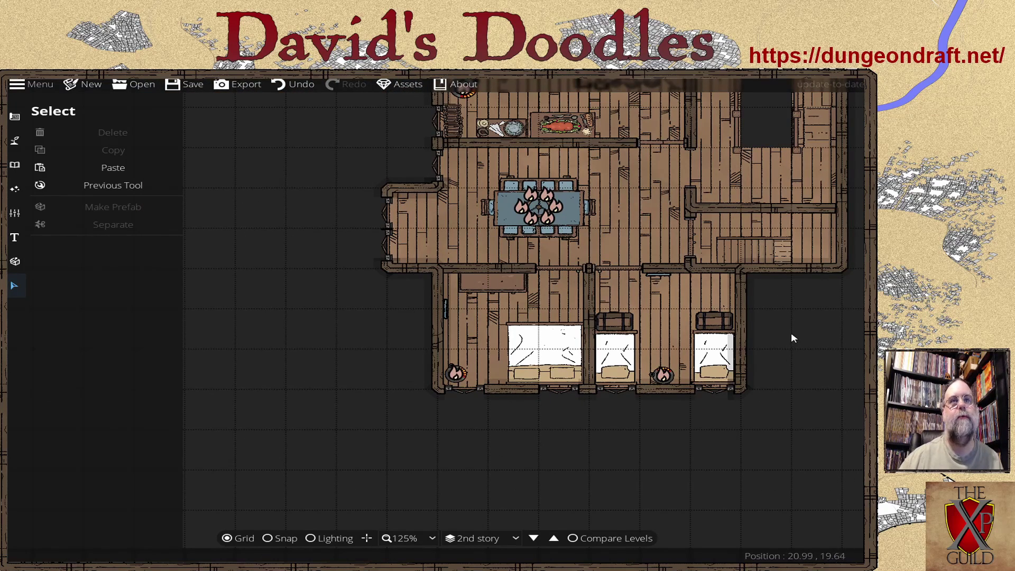
pyautogui.moveTo(793, 338); pyautogui.dragTo(683, 439)
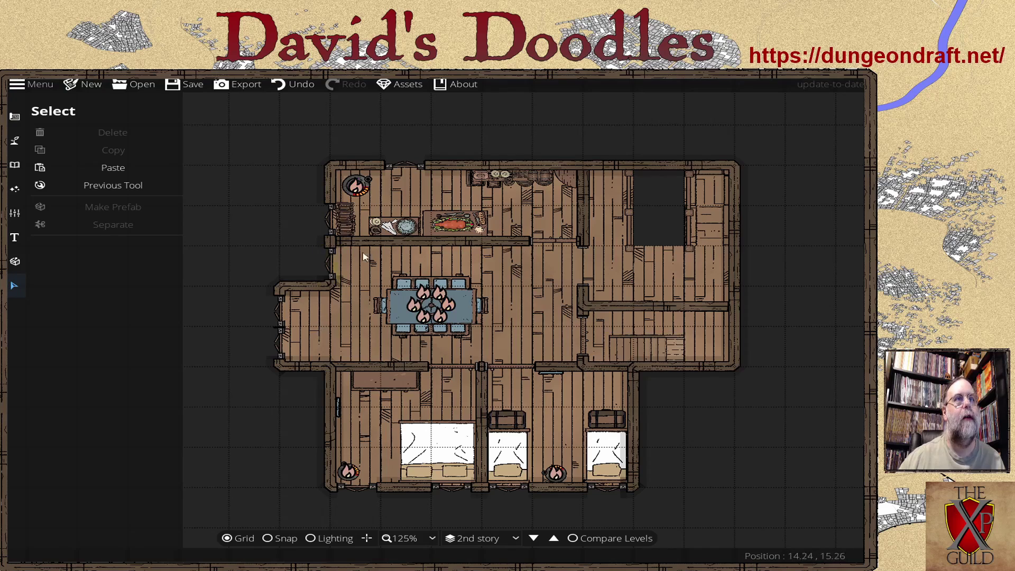
pyautogui.moveTo(544, 310); pyautogui.dragTo(555, 281)
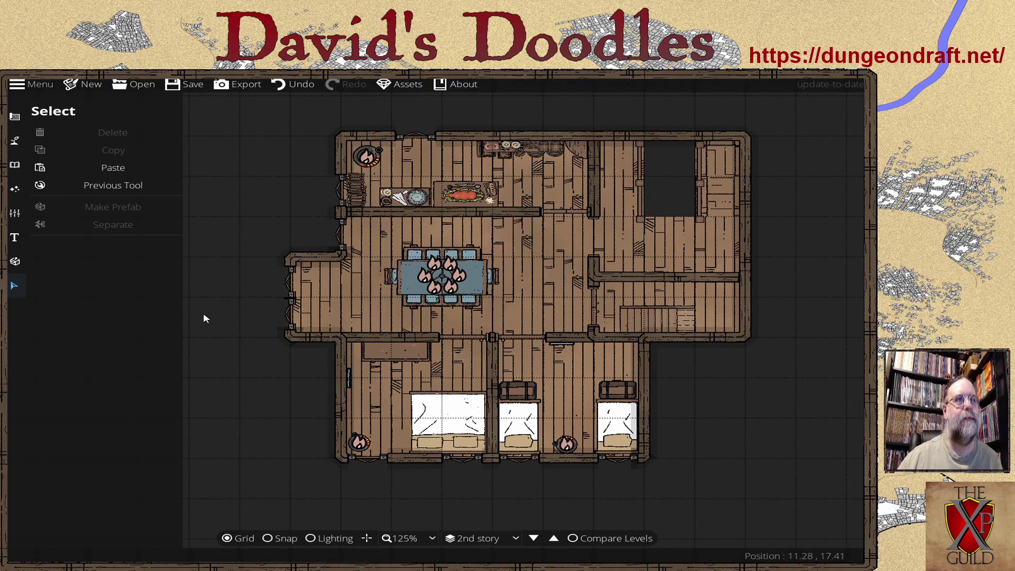
pyautogui.scroll(4, 268, 198)
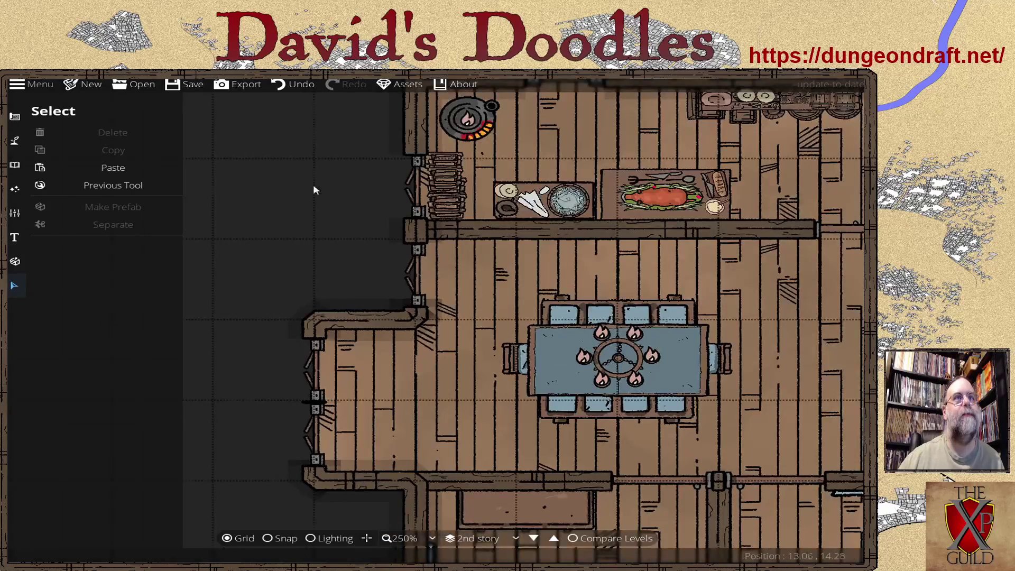
pyautogui.moveTo(313, 189); pyautogui.dragTo(259, 258)
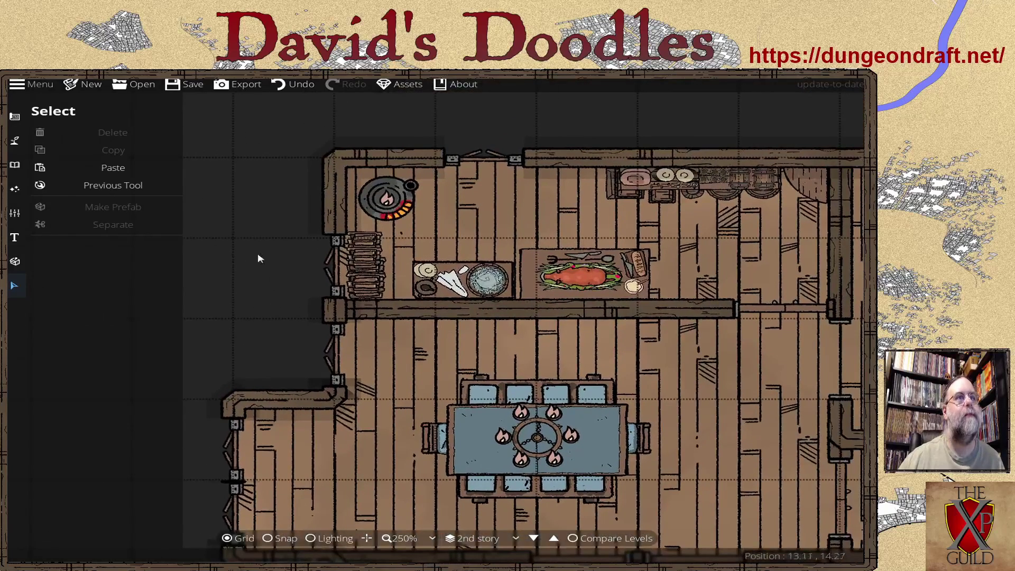
pyautogui.click(360, 238)
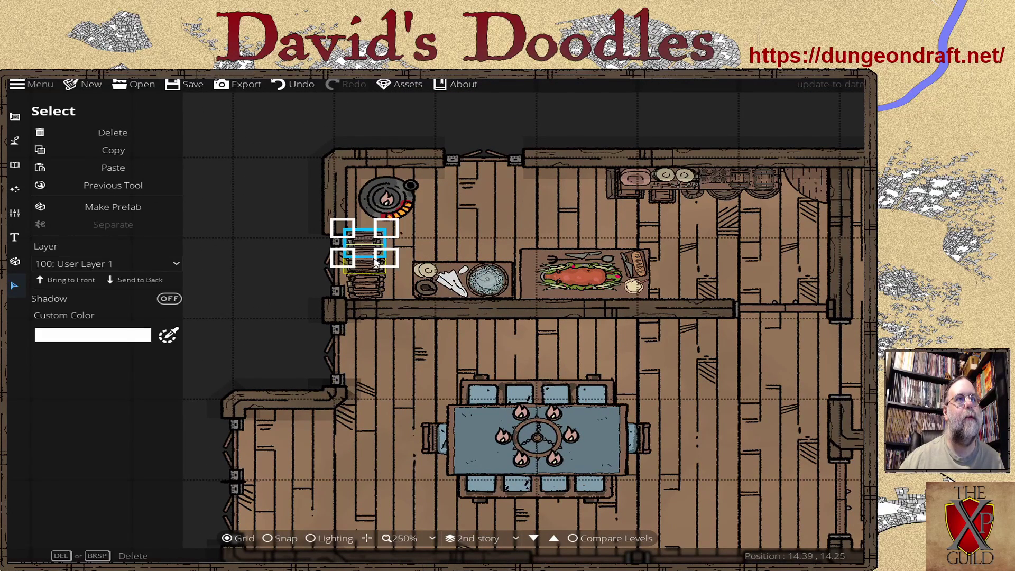
pyautogui.click(132, 154)
pyautogui.moveTo(193, 282); pyautogui.dragTo(216, 81)
pyautogui.click(122, 168)
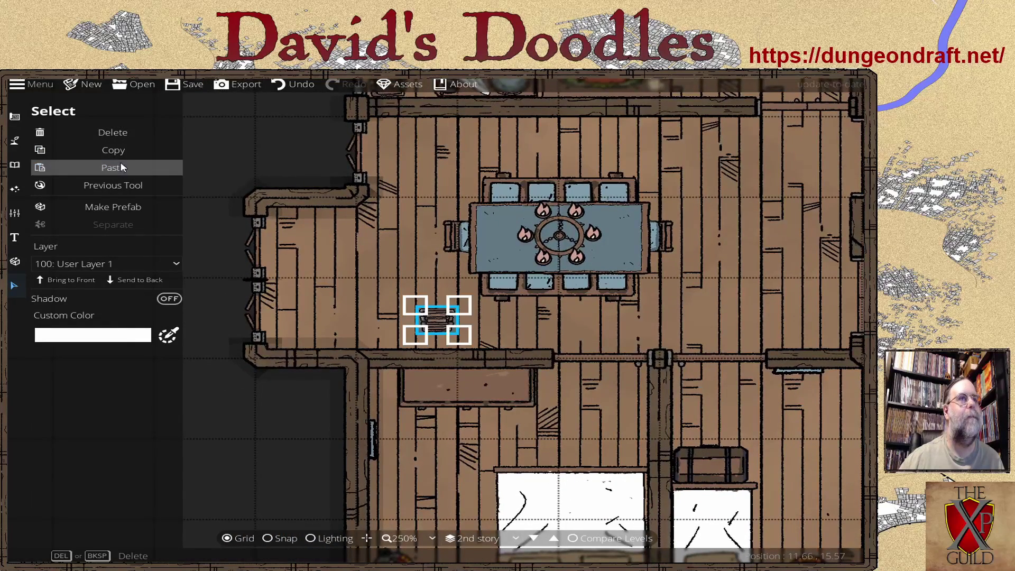
pyautogui.moveTo(434, 319); pyautogui.dragTo(374, 427)
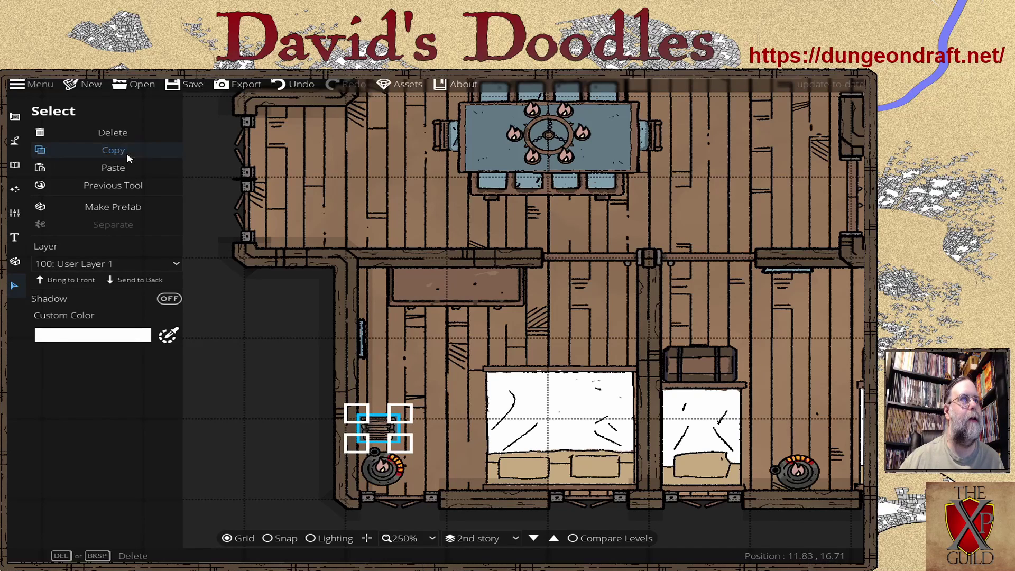
# Step: Paste another firewood rack, turn it upright, and place it between the second bedroom's small stove and the right single bed
pyautogui.moveTo(427, 316); pyautogui.dragTo(138, 280)
pyautogui.click(112, 167)
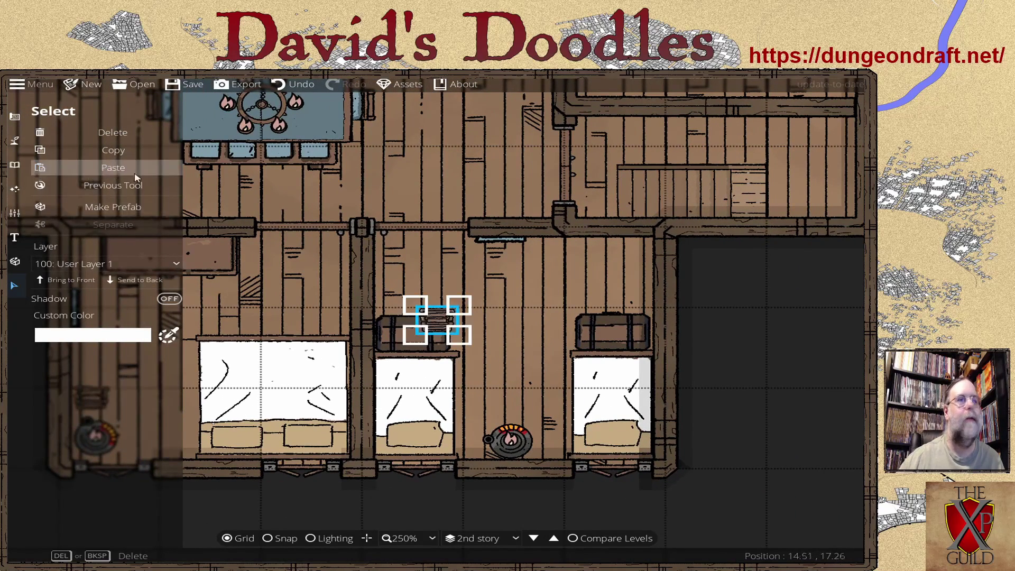
pyautogui.moveTo(429, 294); pyautogui.dragTo(549, 444)
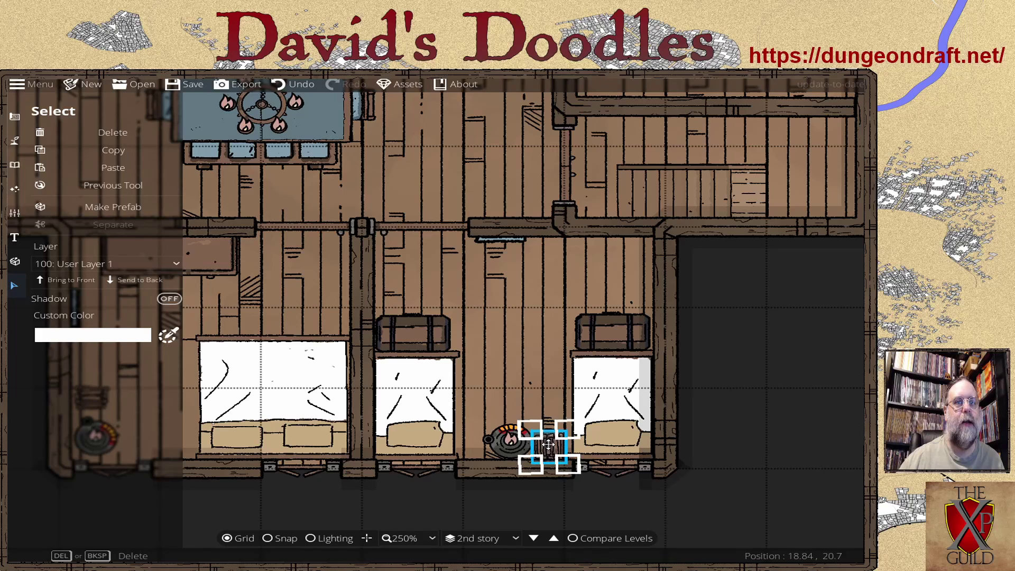
pyautogui.click(529, 365)
pyautogui.click(551, 447)
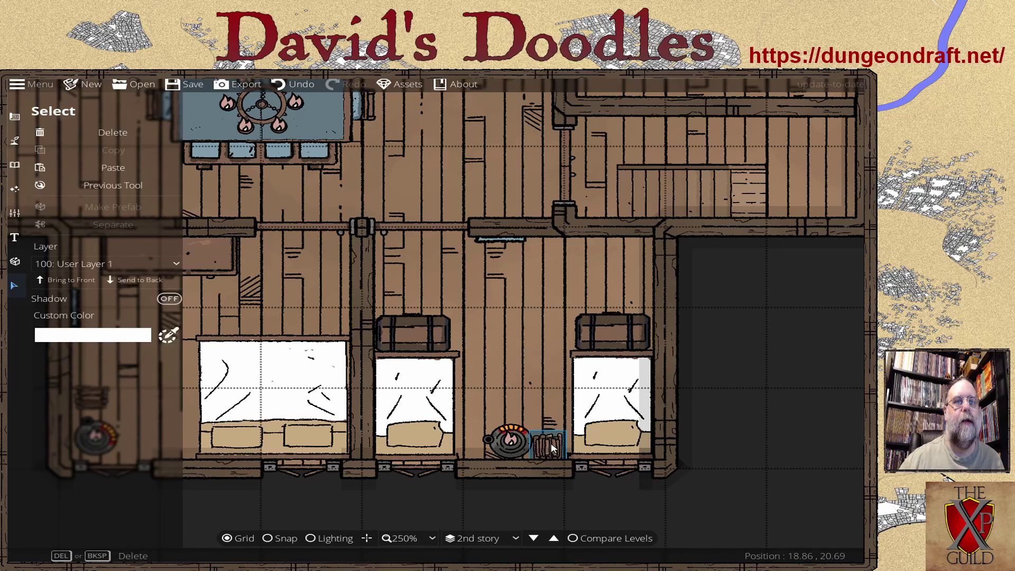
pyautogui.click(509, 346)
# Step: Switch to the Attic level and copy the stovepipe in its upper-left corner
pyautogui.moveTo(520, 299); pyautogui.dragTo(651, 326)
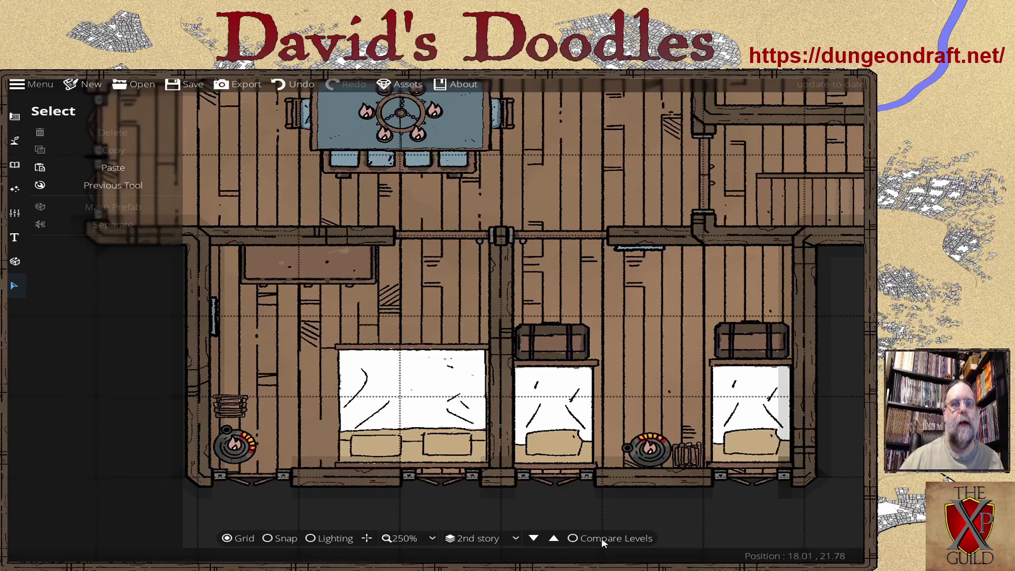
pyautogui.click(553, 538)
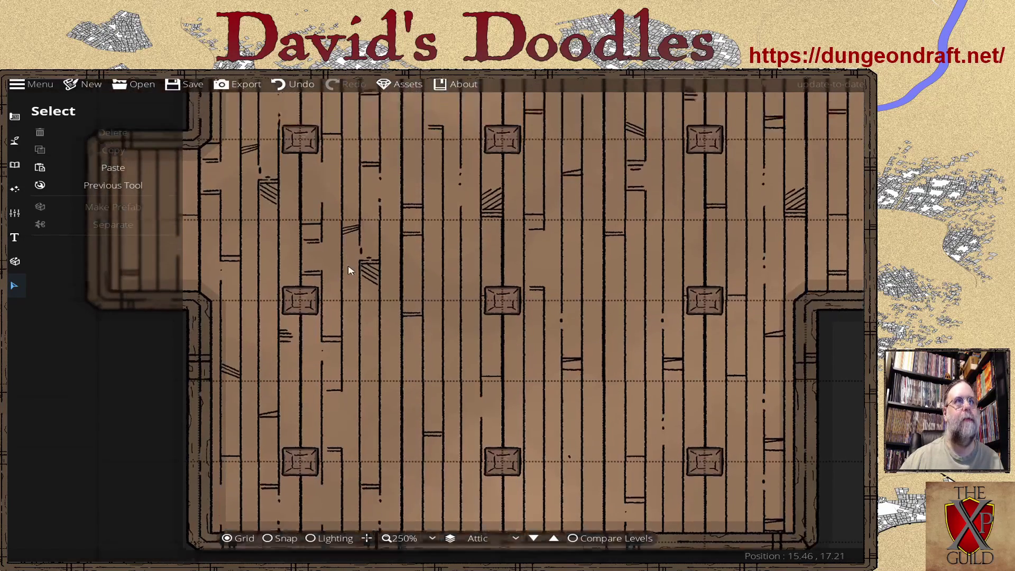
pyautogui.moveTo(261, 91); pyautogui.dragTo(290, 145)
pyautogui.moveTo(311, 184); pyautogui.dragTo(372, 140)
pyautogui.click(125, 149)
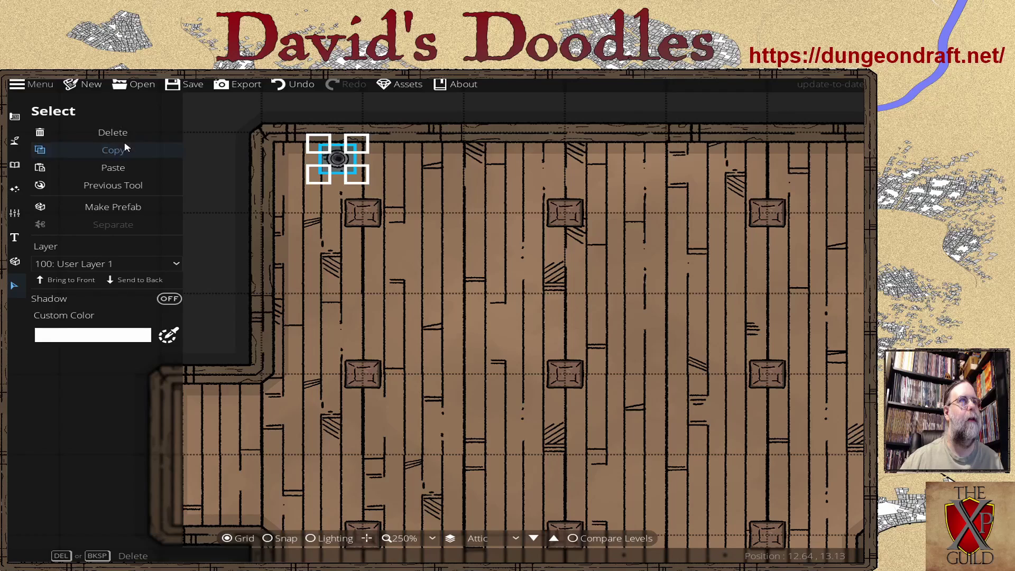
# Step: Overlay the 2nd story on the Attic as the reference level for comparison
pyautogui.moveTo(462, 370); pyautogui.dragTo(445, 259)
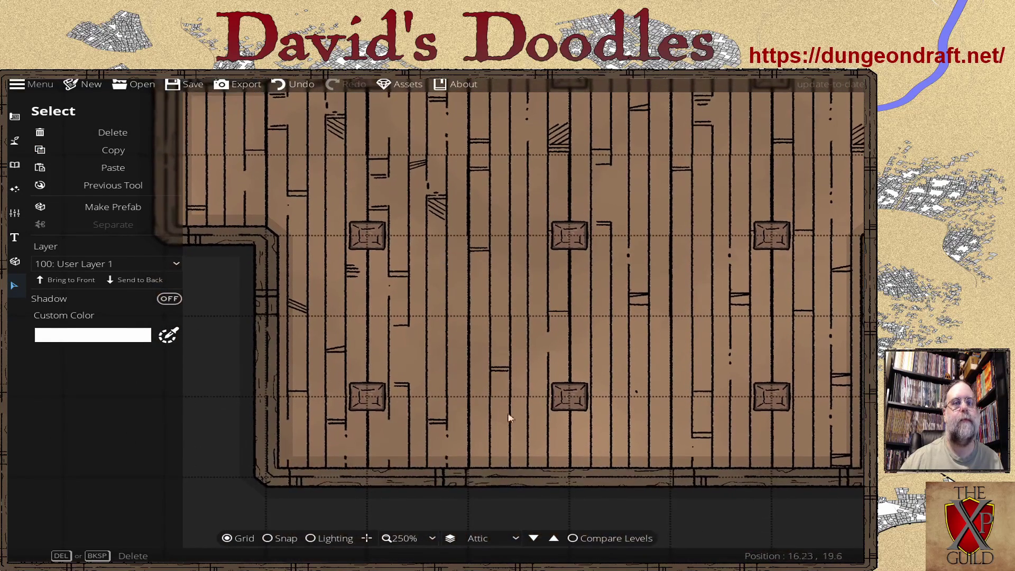
pyautogui.click(533, 539)
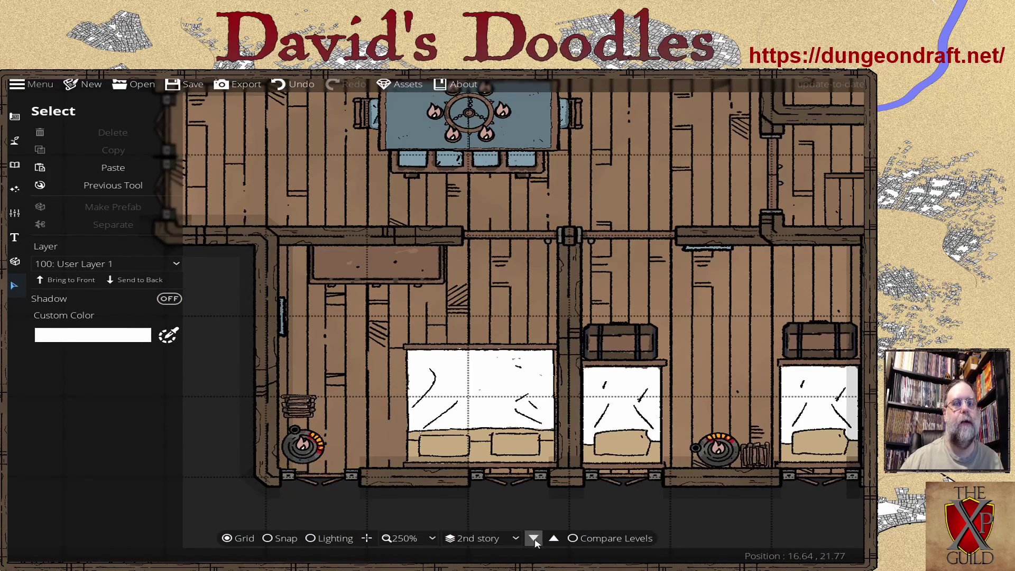
pyautogui.click(554, 538)
pyautogui.click(582, 540)
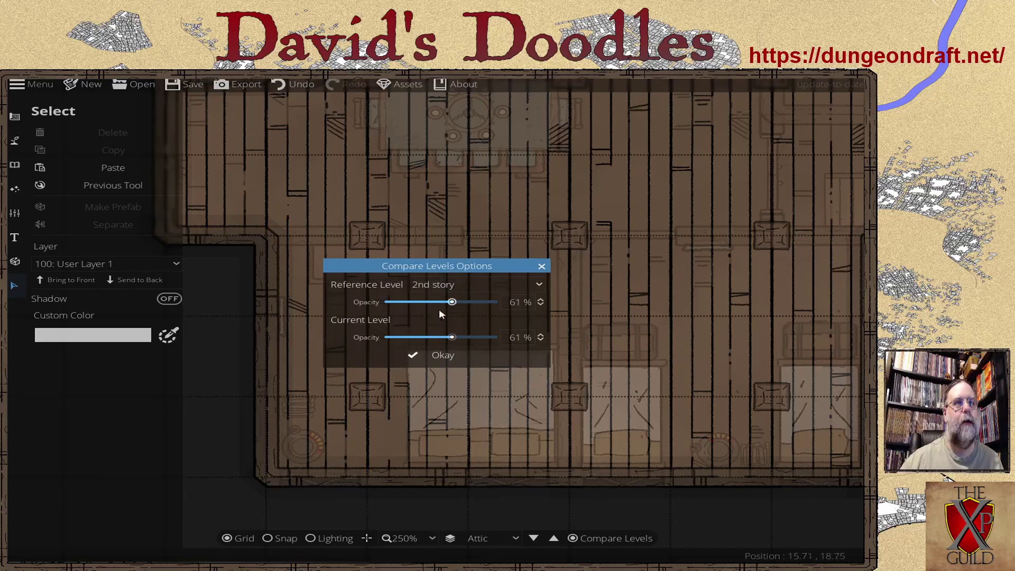
pyautogui.click(426, 356)
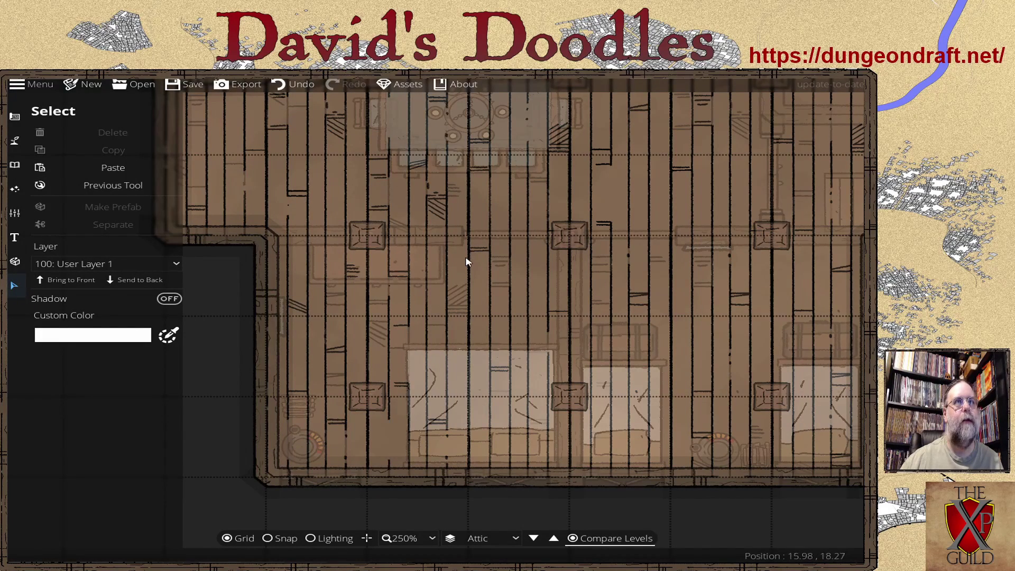
# Step: Paste a stovepipe into the Attic's lower-left corner, rotate it slightly, and align it with the double bedroom stove's flue below
pyautogui.click(79, 167)
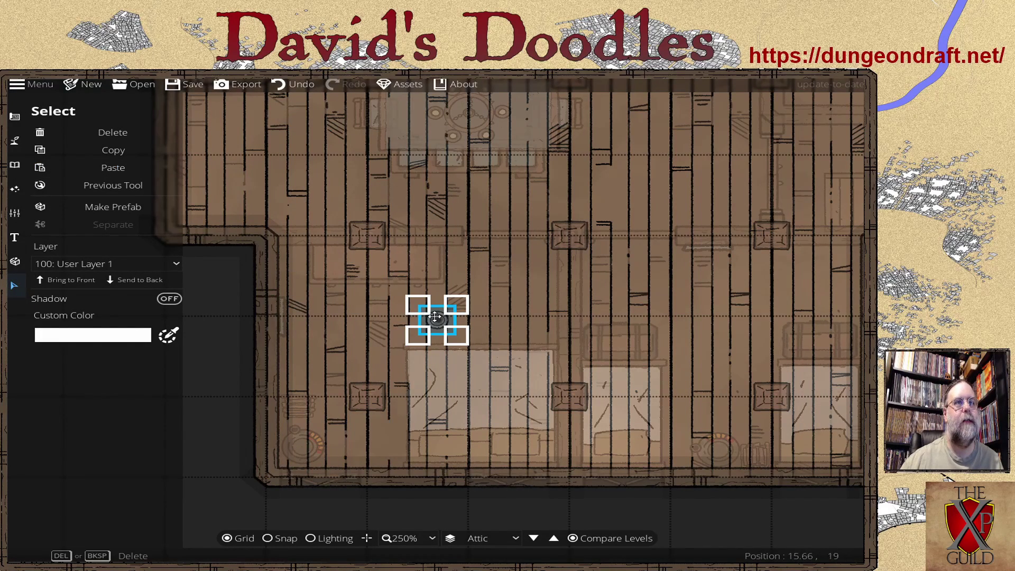
pyautogui.click(317, 312)
pyautogui.moveTo(438, 321); pyautogui.dragTo(298, 424)
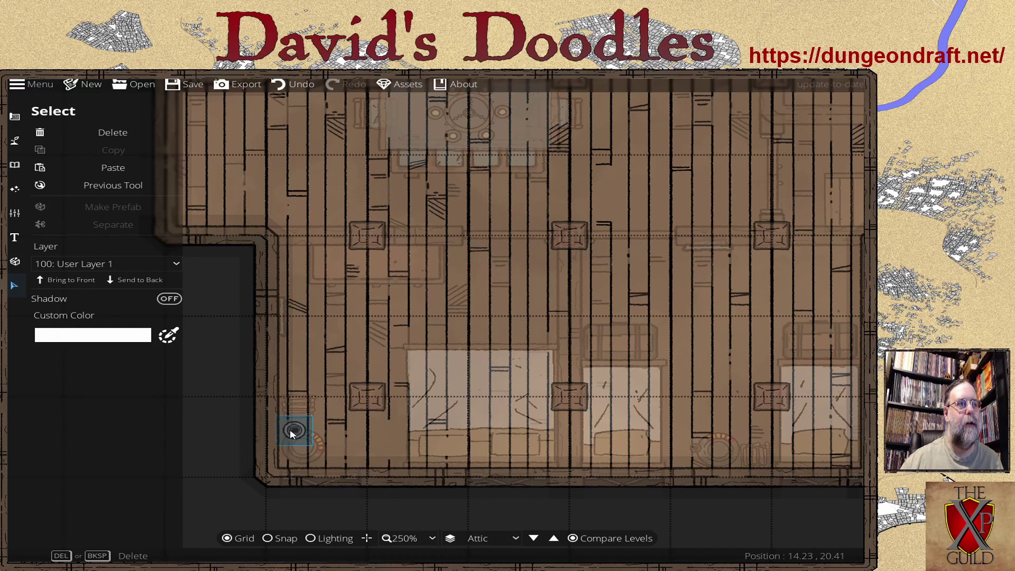
pyautogui.click(290, 430)
pyautogui.moveTo(311, 414); pyautogui.dragTo(292, 427)
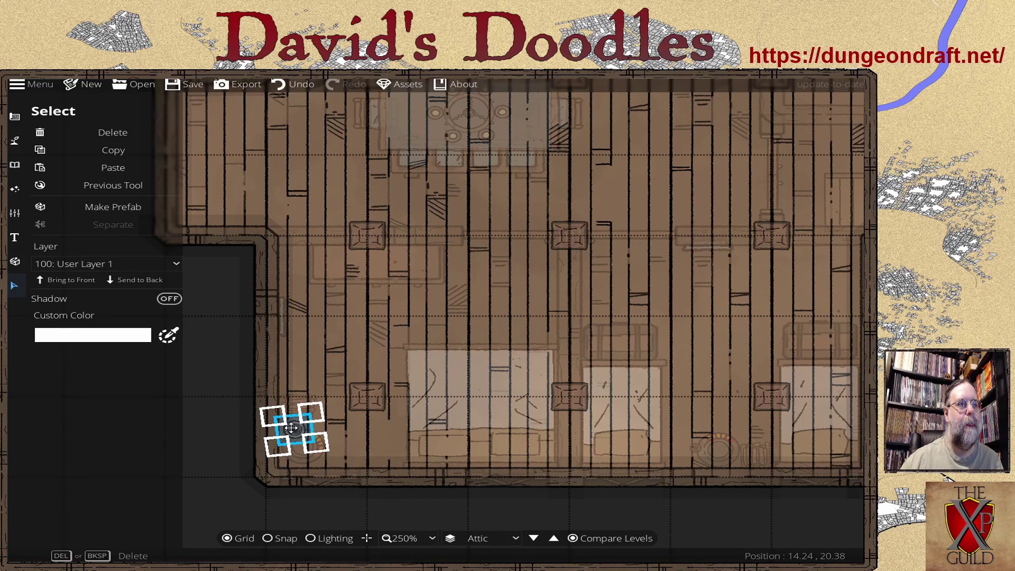
pyautogui.click(396, 325)
# Step: Paste a second stovepipe and place it over the flue of the stove between the two single beds
pyautogui.moveTo(396, 324); pyautogui.dragTo(190, 297)
pyautogui.click(114, 169)
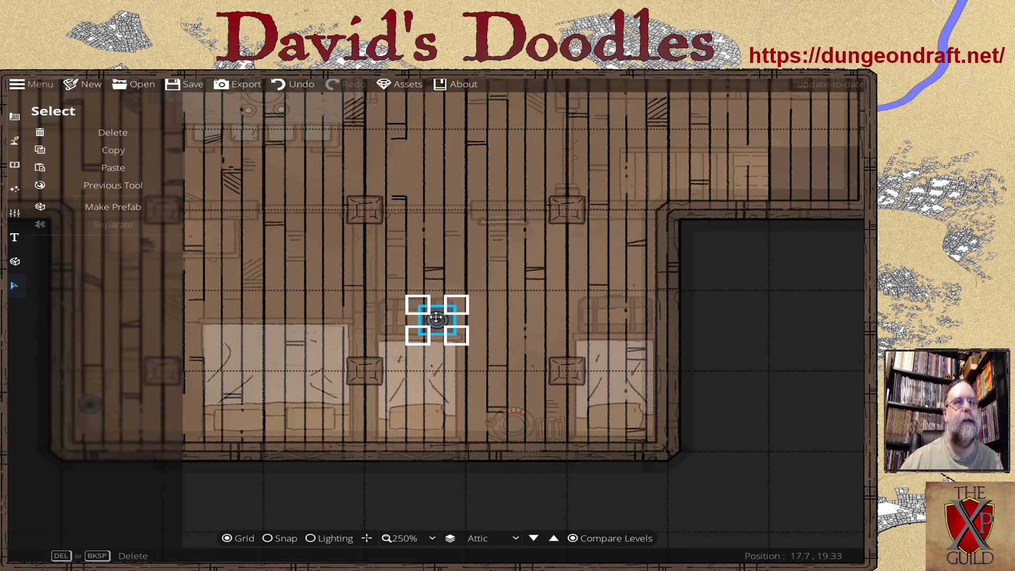
pyautogui.moveTo(436, 317); pyautogui.dragTo(489, 421)
pyautogui.click(494, 311)
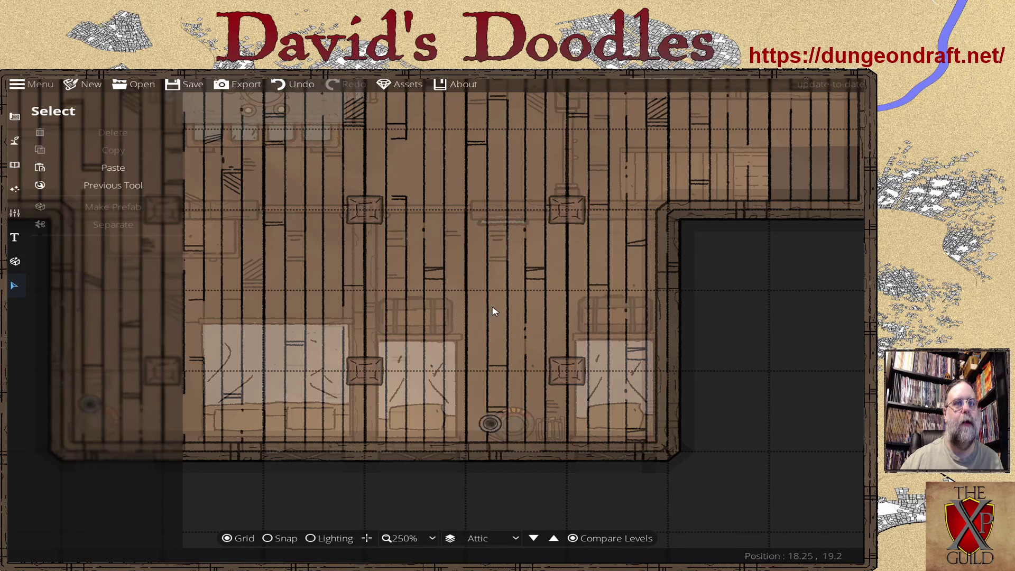
pyautogui.moveTo(494, 311); pyautogui.dragTo(602, 292)
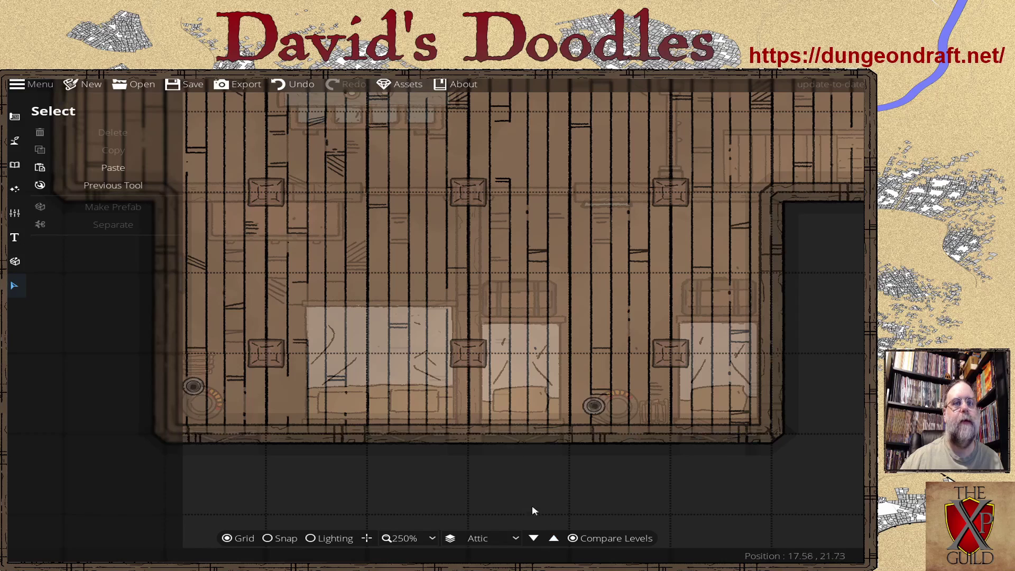
# Step: Check the Attic's stovepipes and pillars against the 2nd story layout, with and without the level comparison
pyautogui.click(582, 538)
pyautogui.scroll(-4, 552, 327)
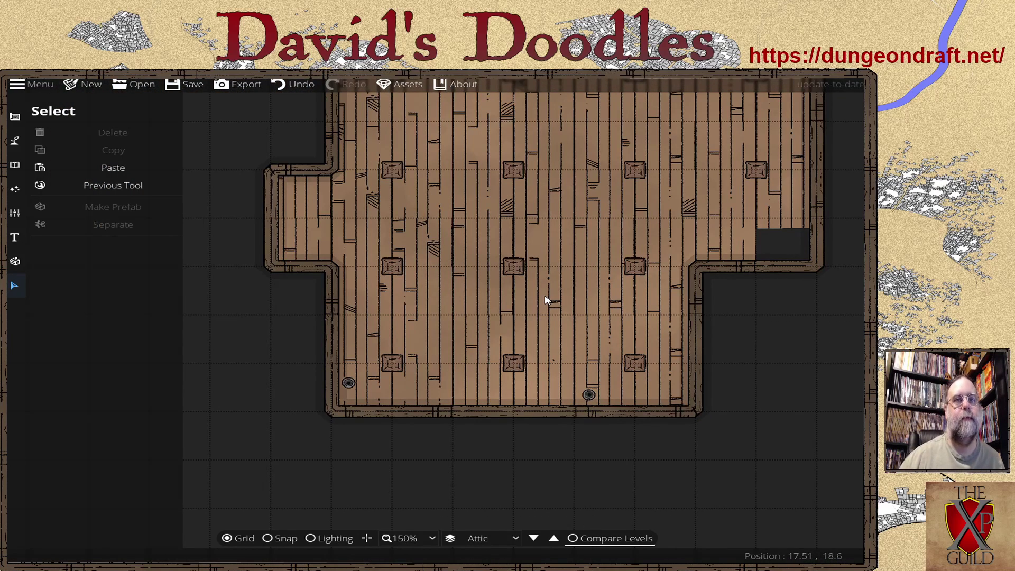
pyautogui.click(573, 538)
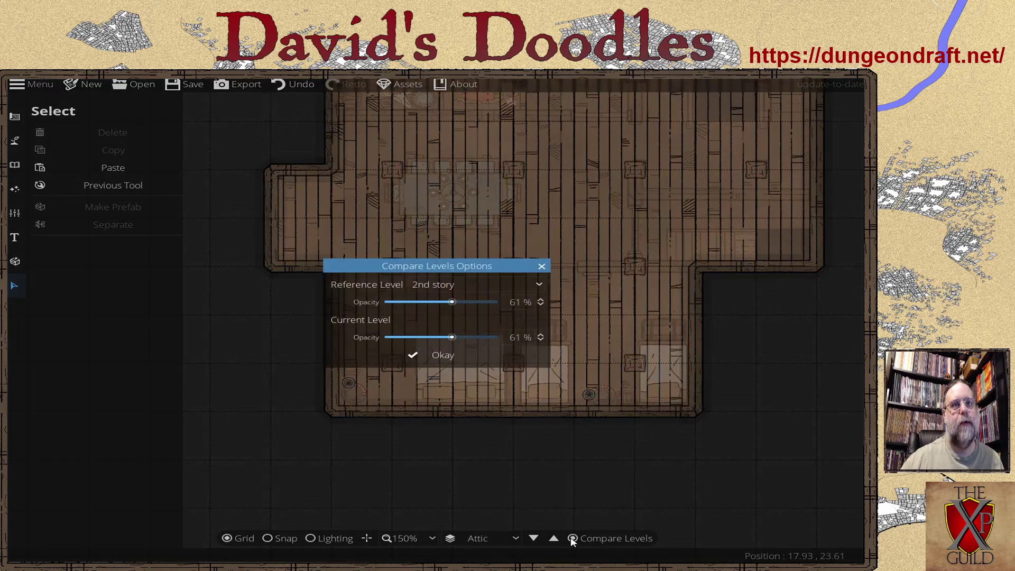
pyautogui.click(447, 355)
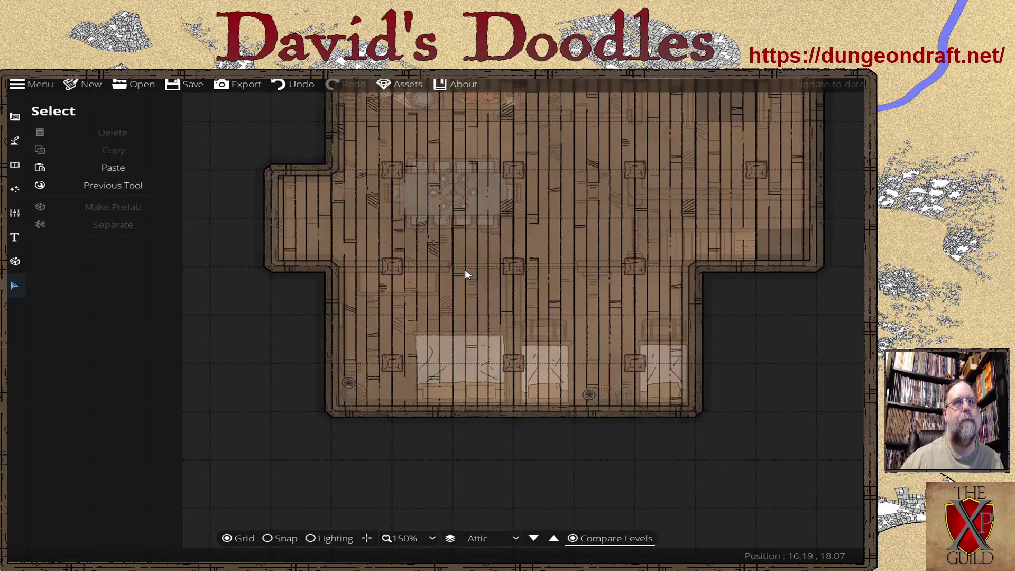
pyautogui.moveTo(585, 245); pyautogui.dragTo(533, 354)
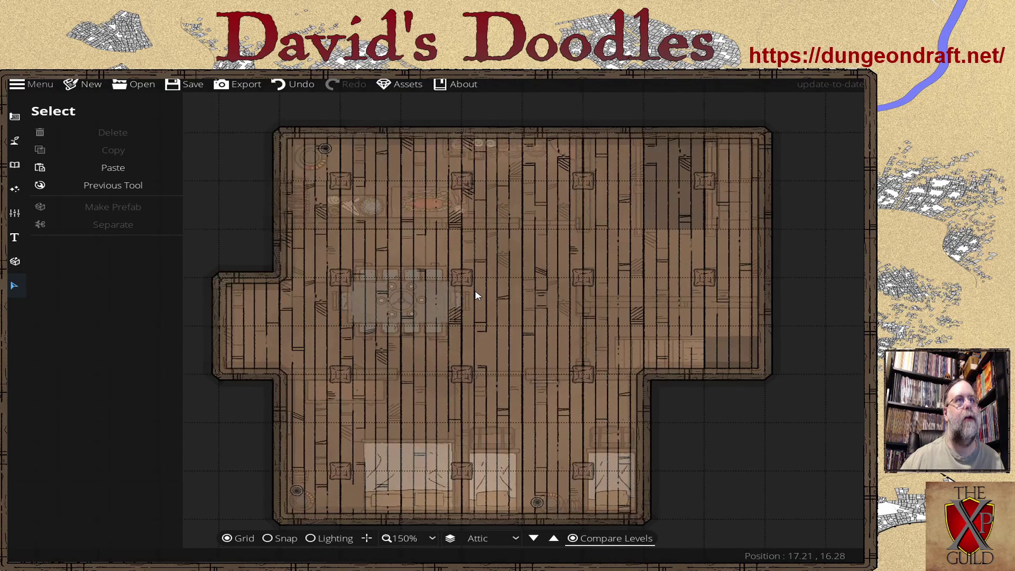
pyautogui.scroll(-1, 475, 294)
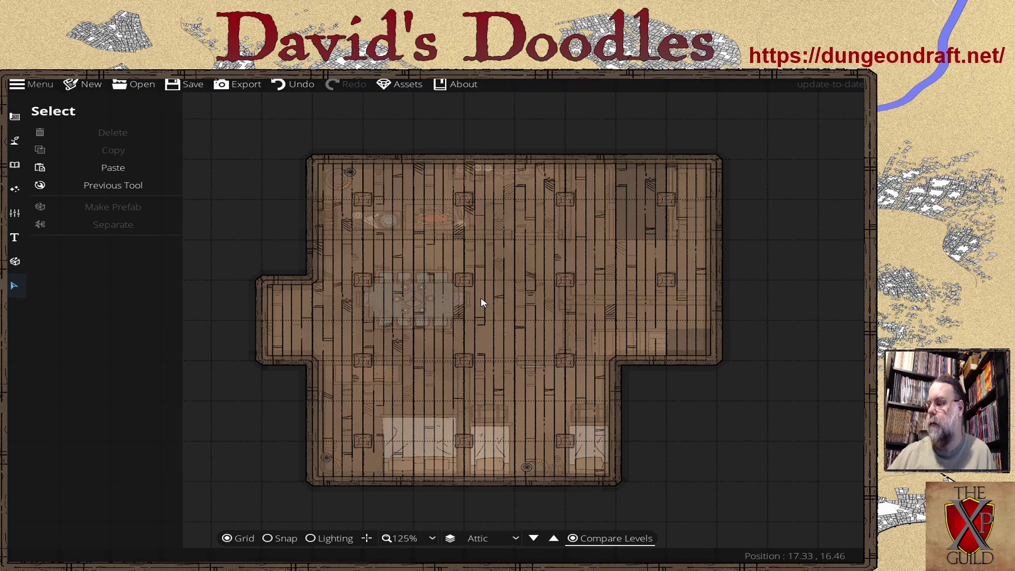
pyautogui.click(533, 540)
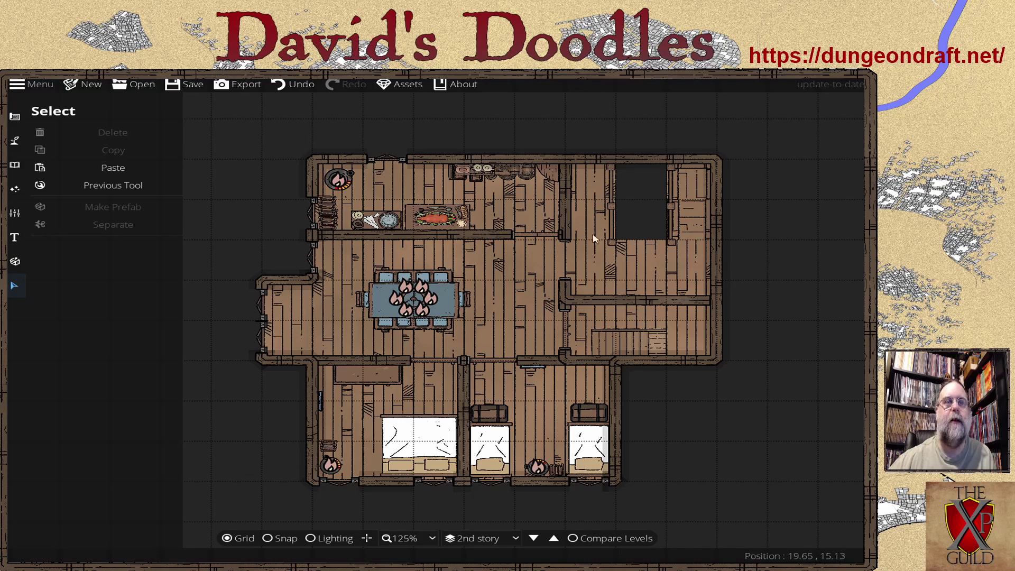
pyautogui.click(554, 539)
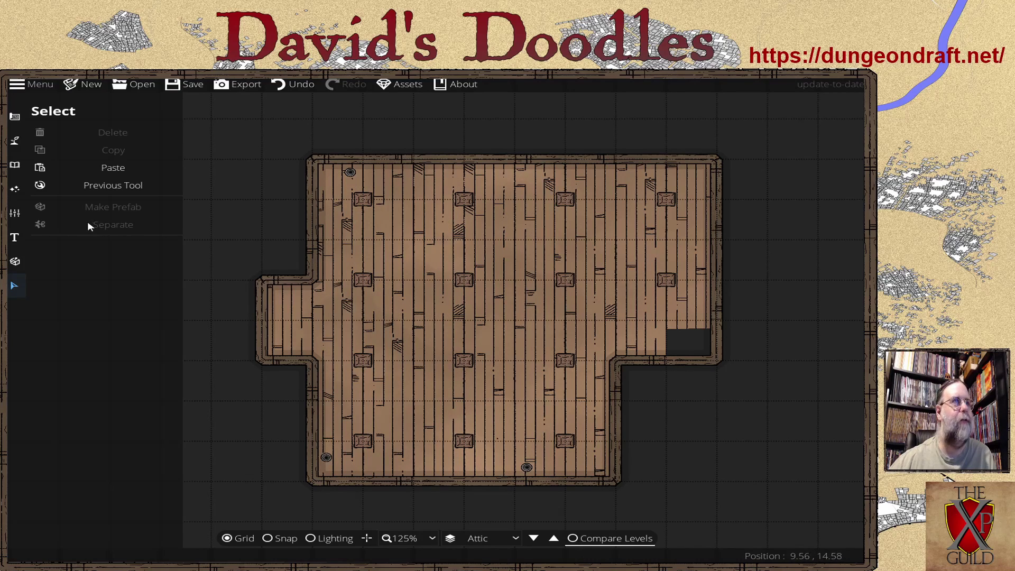
# Step: Create a new level labelled Roof above the Attic and switch to it
pyautogui.click(15, 213)
pyautogui.click(92, 161)
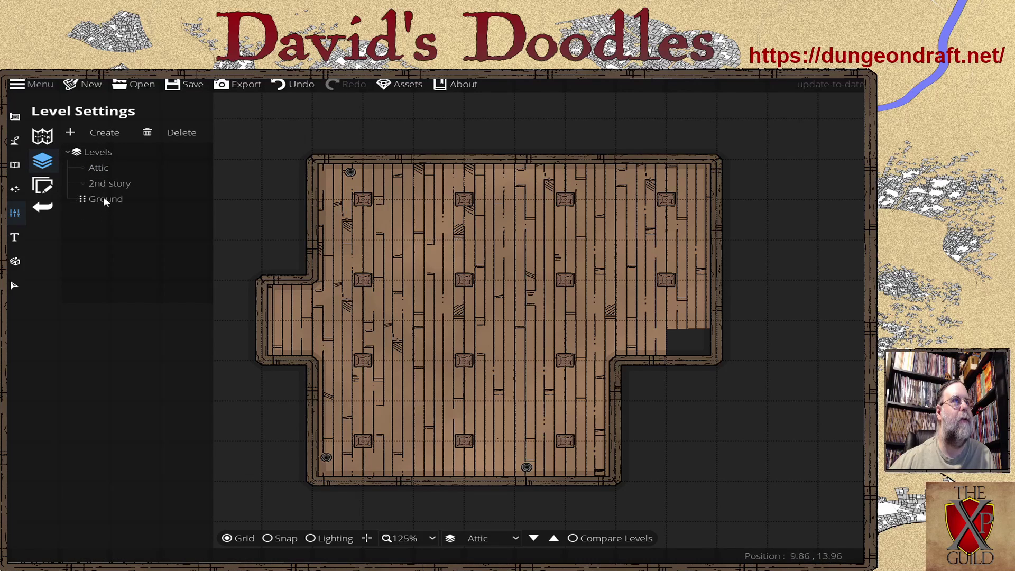
pyautogui.click(100, 132)
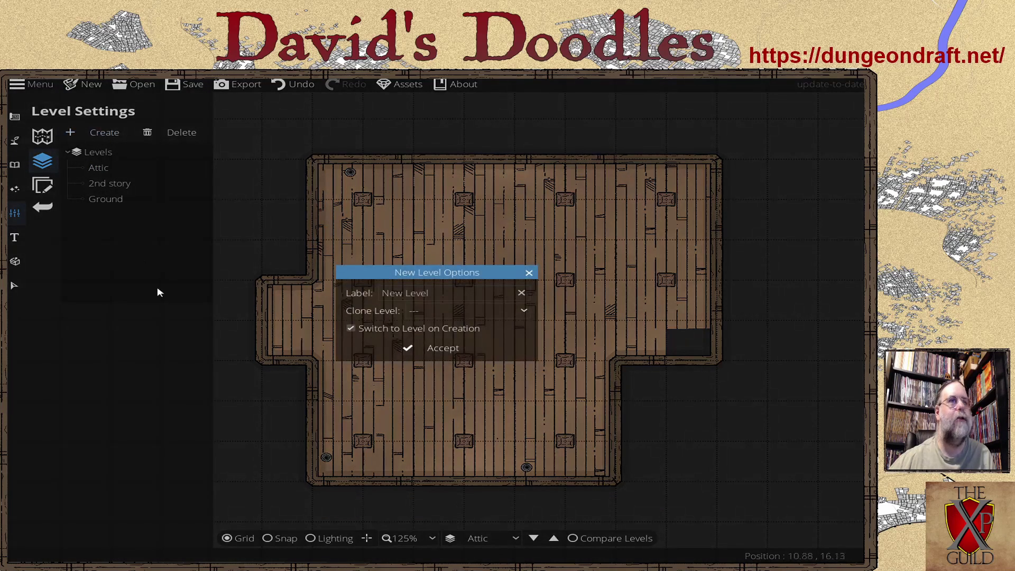
pyautogui.click(418, 293)
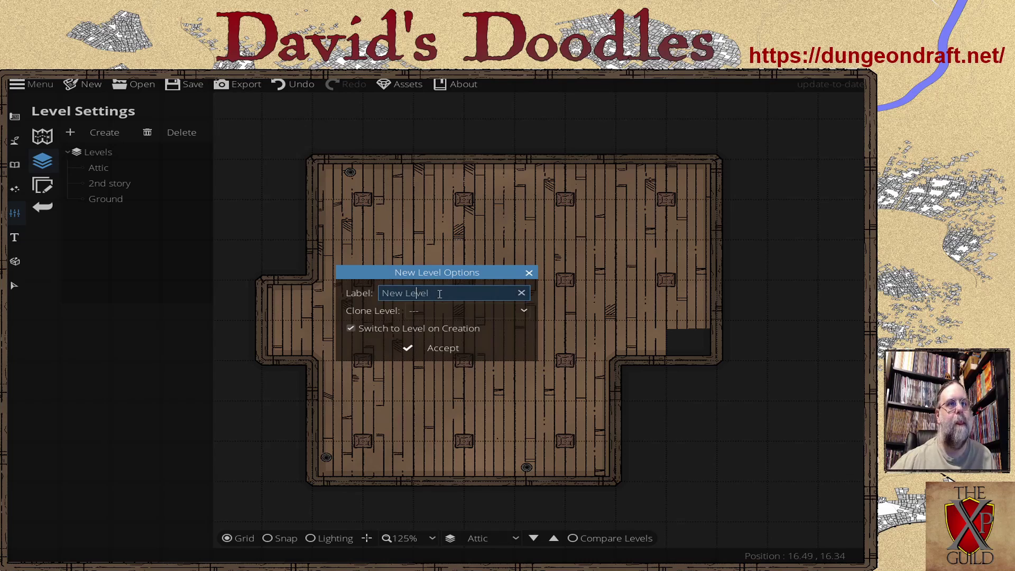
pyautogui.moveTo(429, 293); pyautogui.dragTo(380, 295)
pyautogui.write('Roof')
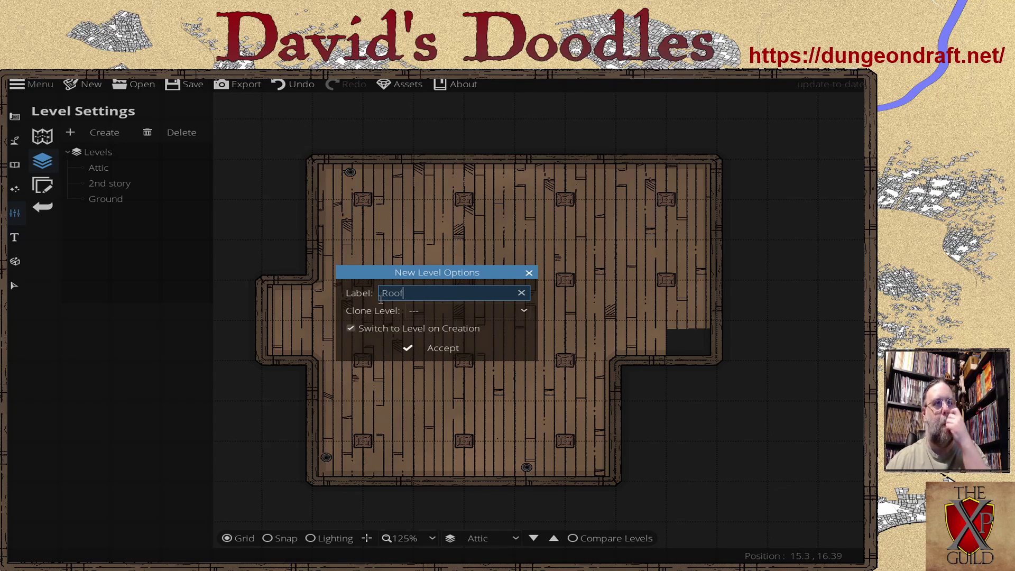
pyautogui.click(425, 353)
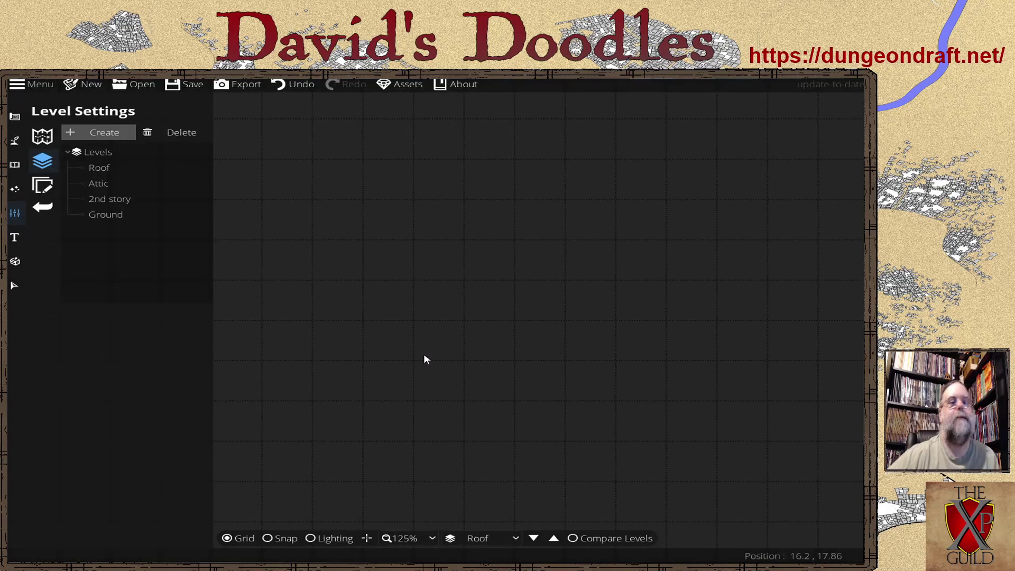
# Step: Overlay the Attic on the Roof level as the reference level for comparison
pyautogui.click(584, 539)
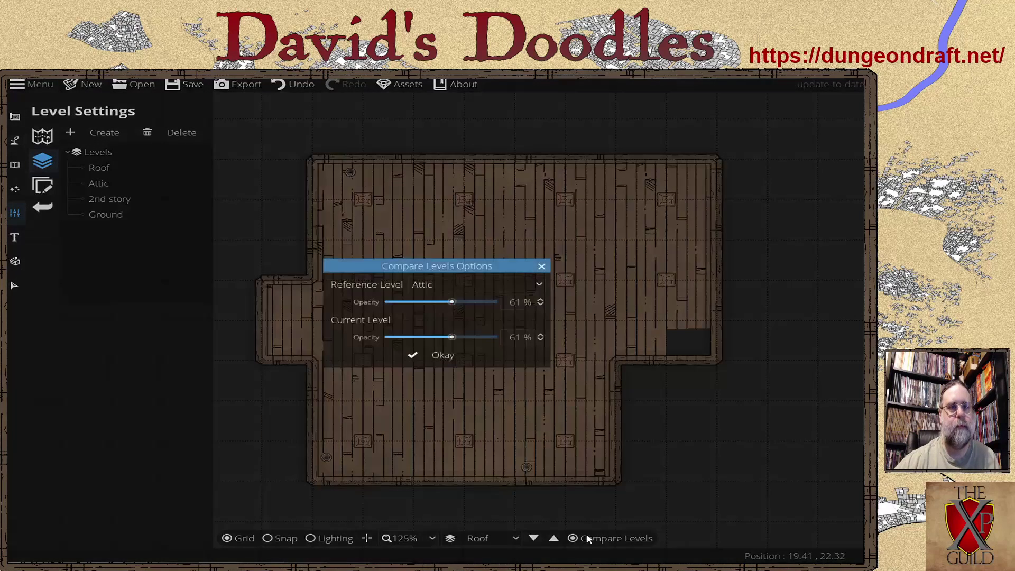
pyautogui.click(438, 356)
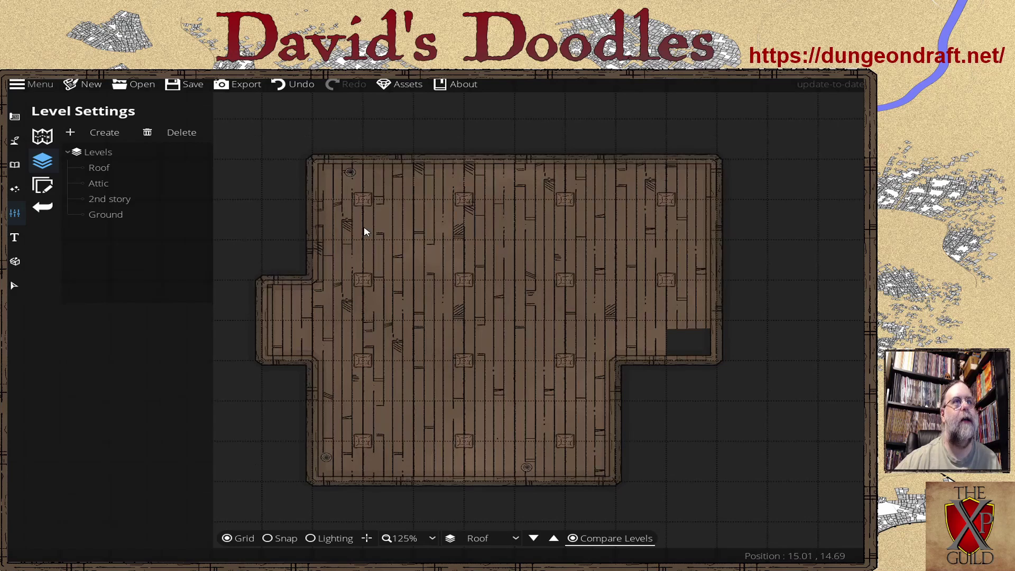
pyautogui.moveTo(365, 231); pyautogui.dragTo(405, 220)
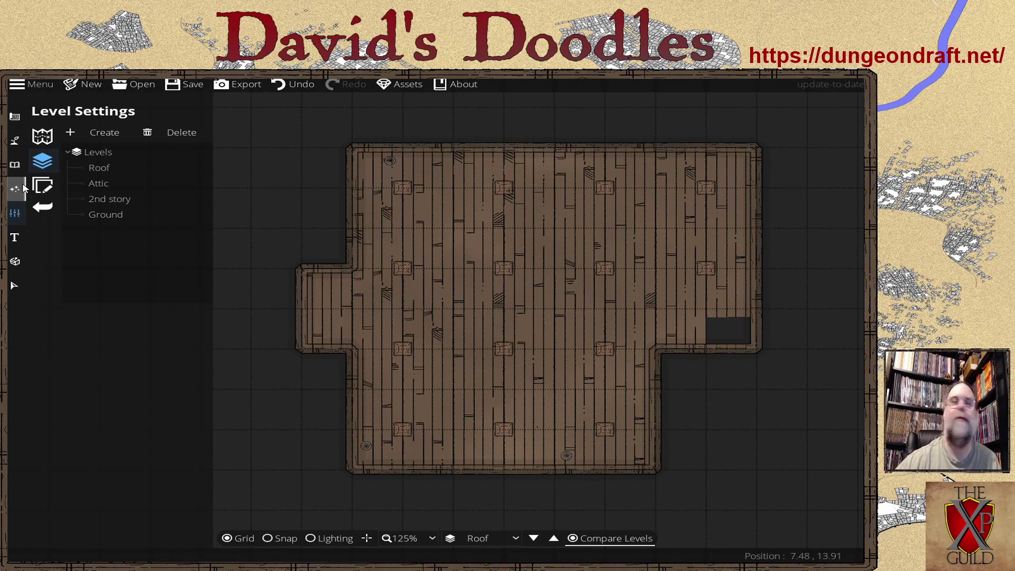
# Step: Start the Roof tool with the Gable type and turn on grid snapping, working in the empty area above the house outline
pyautogui.click(15, 120)
pyautogui.click(77, 257)
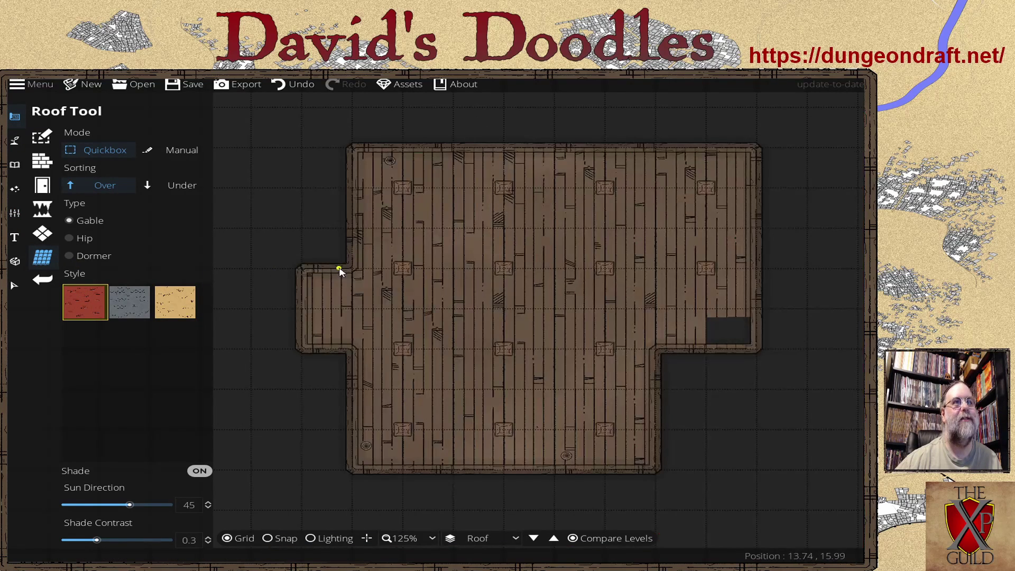
pyautogui.moveTo(99, 301)
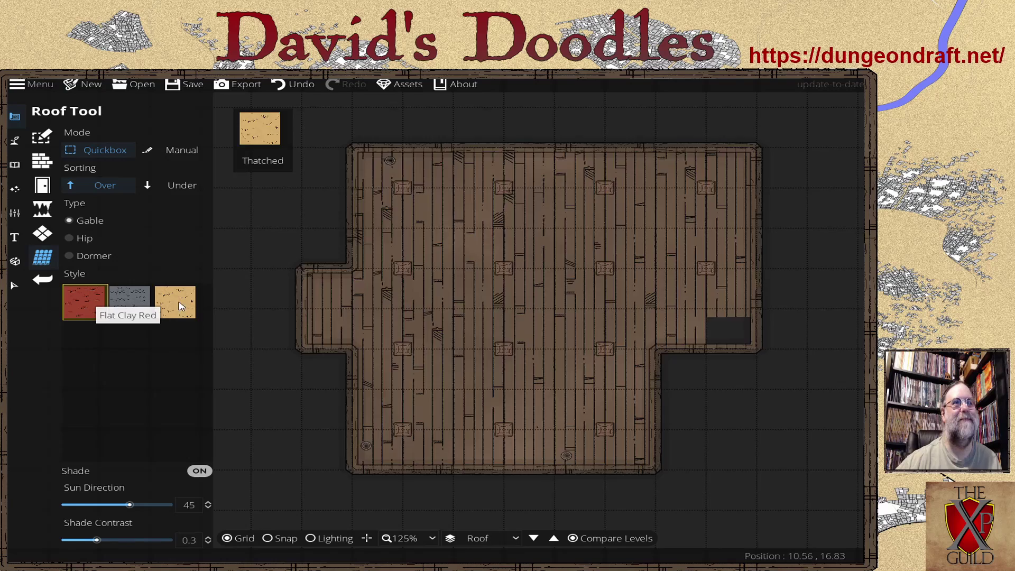
pyautogui.moveTo(180, 306)
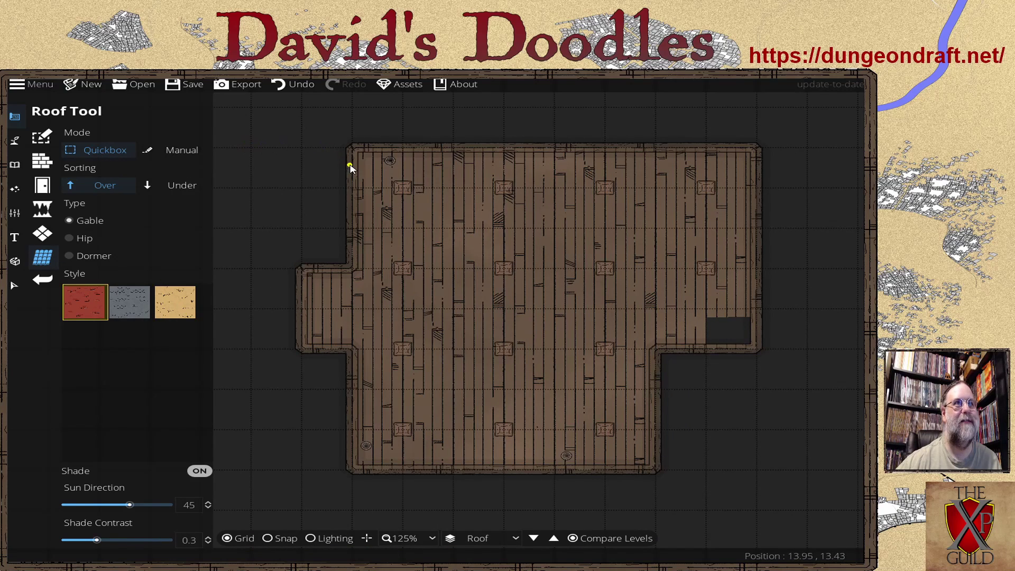
pyautogui.moveTo(321, 178); pyautogui.dragTo(367, 408)
pyautogui.moveTo(401, 241); pyautogui.dragTo(376, 327)
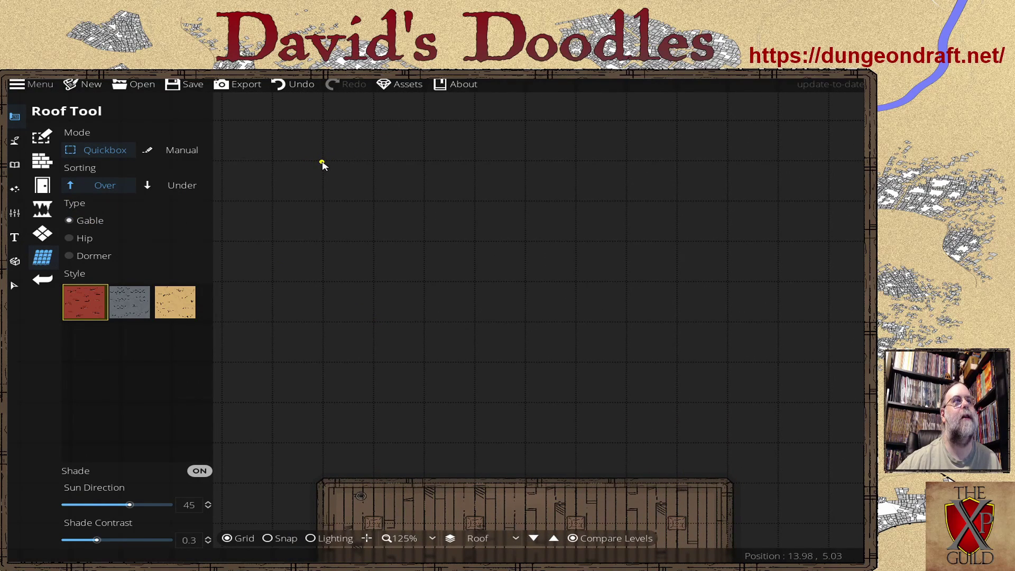
pyautogui.click(281, 543)
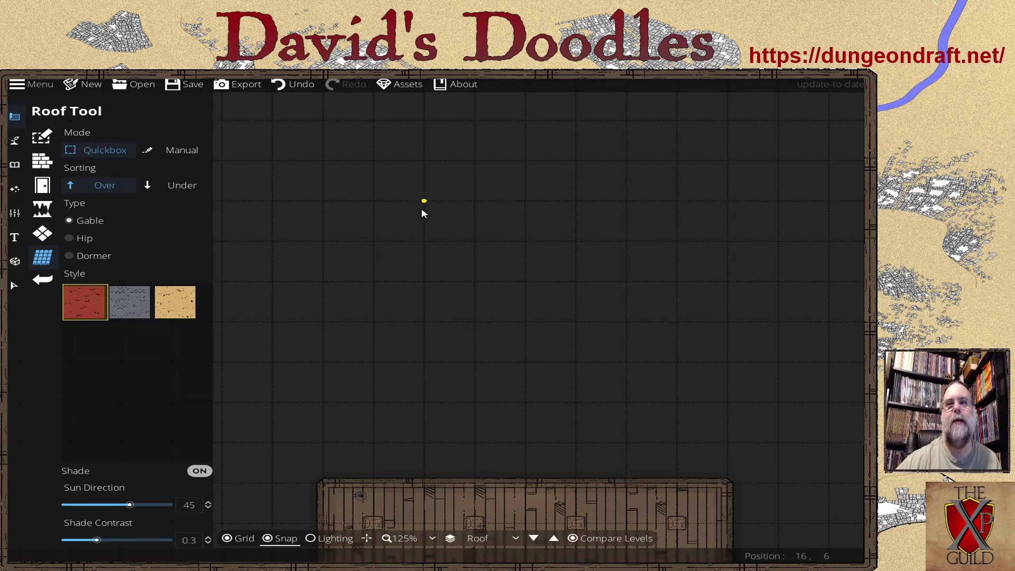
# Step: Draw a trial Flat Clay Red gable roof about 9 by 5 squares above the house outline, and undo it
pyautogui.moveTo(323, 161); pyautogui.dragTo(773, 366)
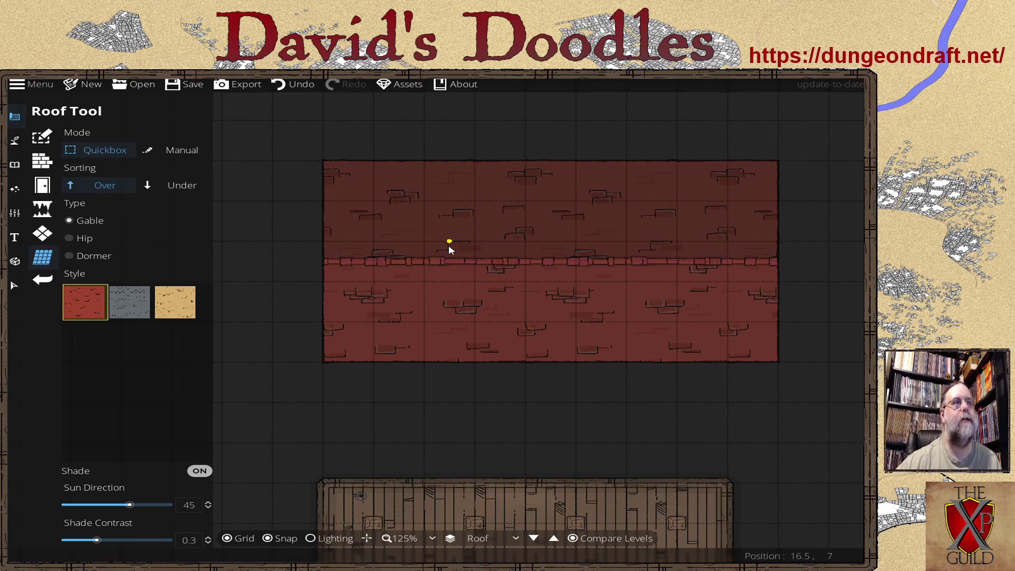
pyautogui.moveTo(449, 246); pyautogui.dragTo(297, 333)
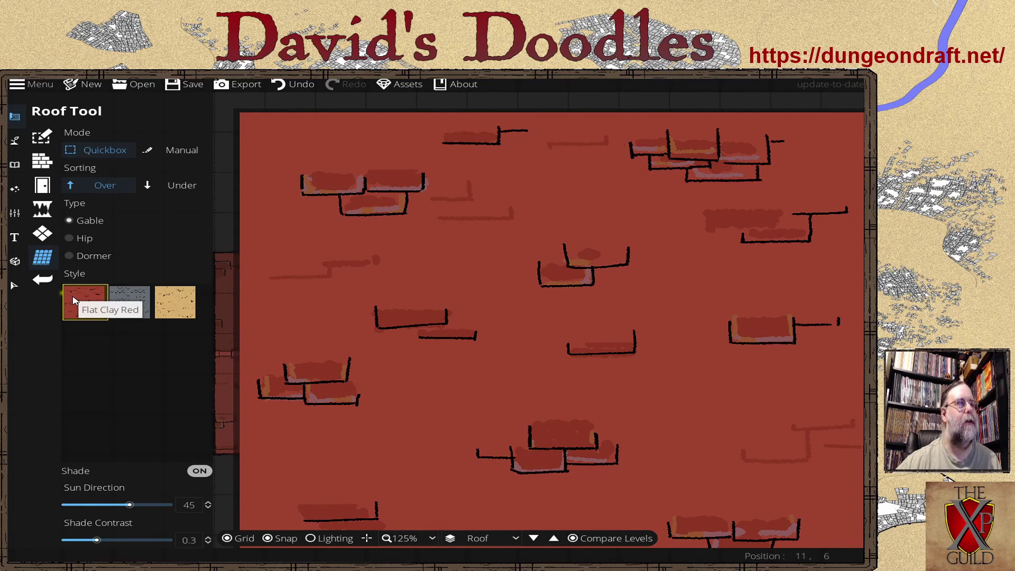
pyautogui.moveTo(150, 305)
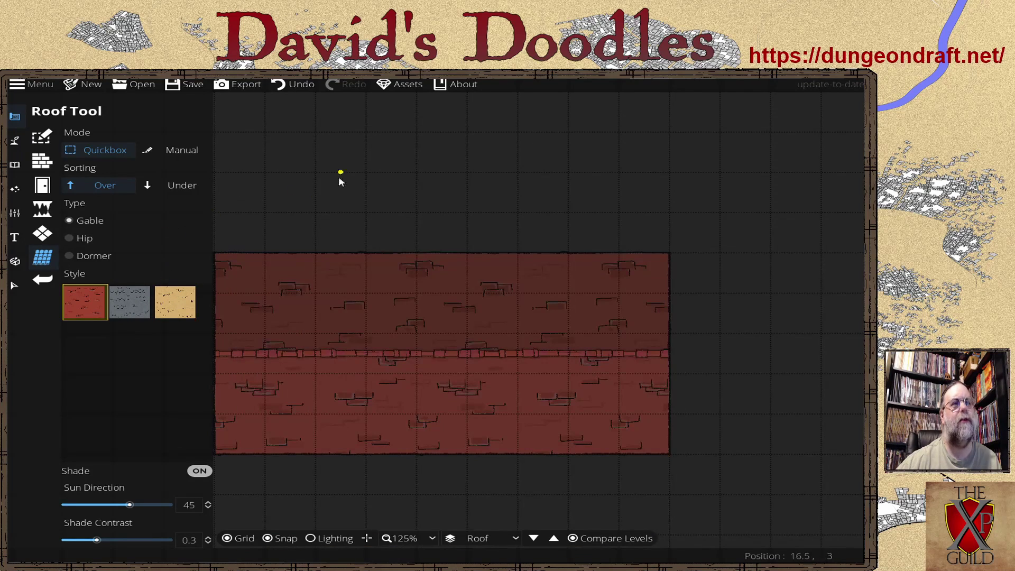
pyautogui.moveTo(338, 176); pyautogui.dragTo(431, 181)
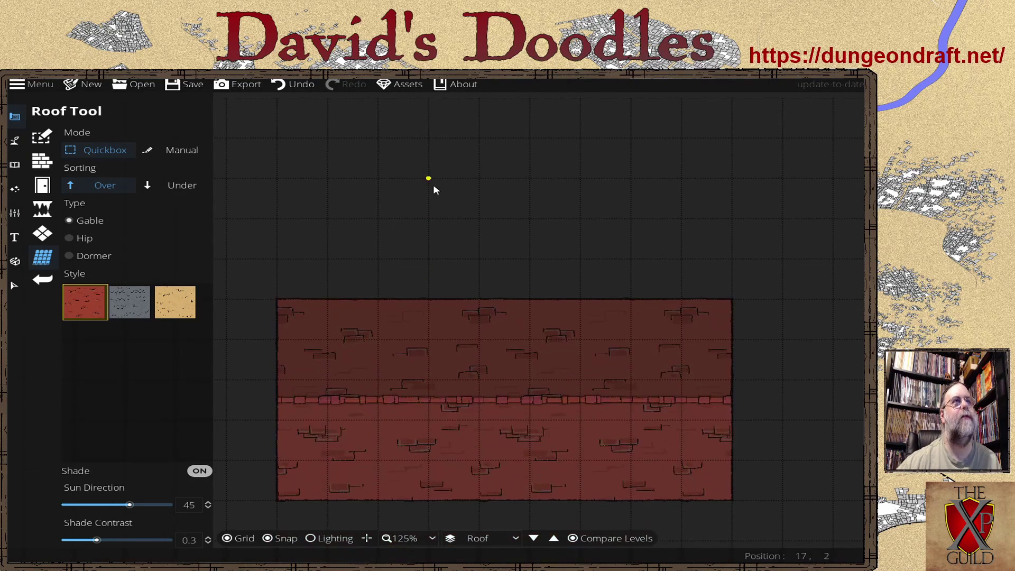
pyautogui.click(294, 84)
# Step: Draw a trial hip roof about 5 by 4 squares, undo it, and try the Dormer type on the empty area
pyautogui.moveTo(379, 220); pyautogui.dragTo(372, 134)
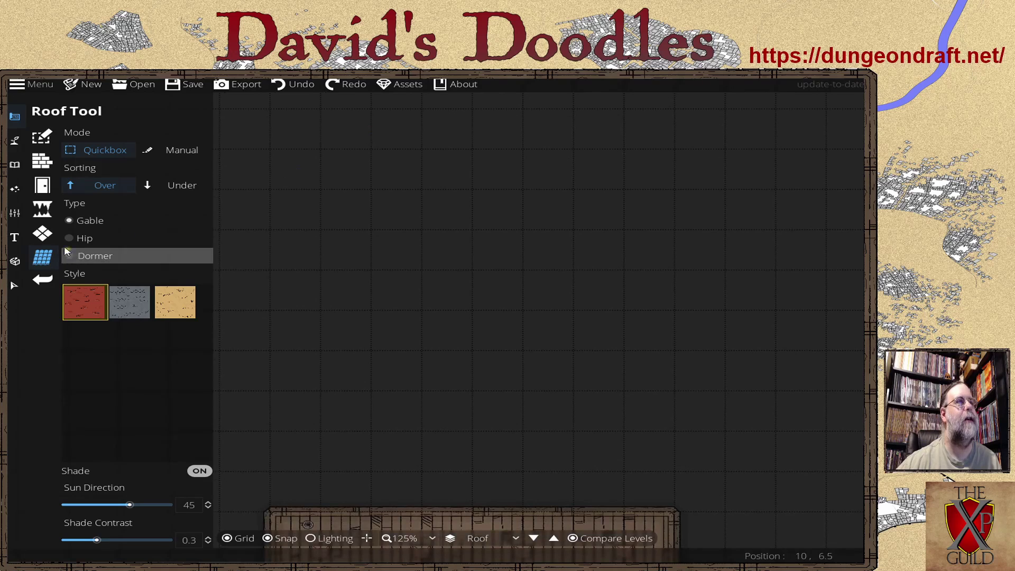
pyautogui.click(68, 238)
pyautogui.moveTo(273, 229); pyautogui.dragTo(526, 400)
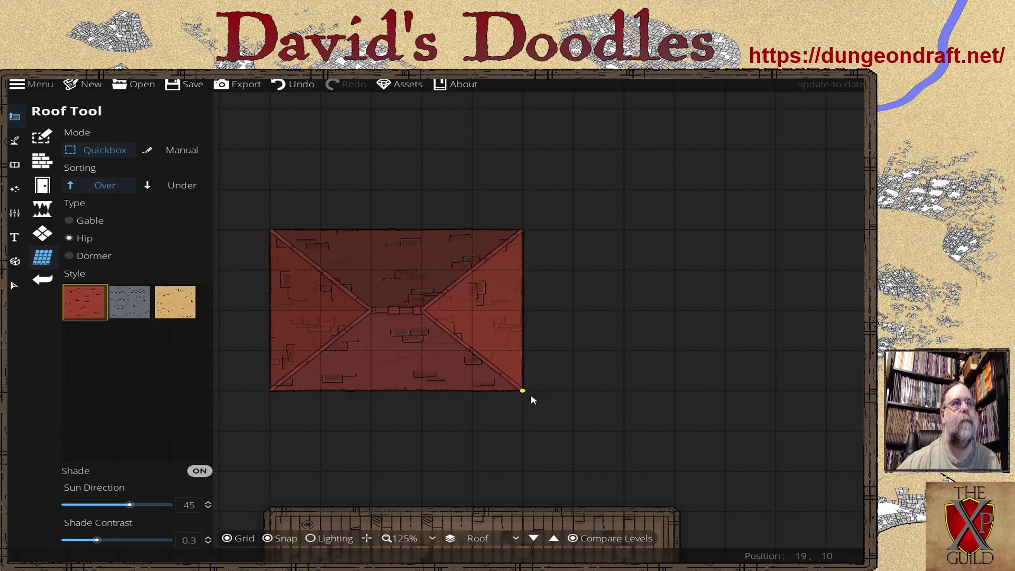
pyautogui.click(295, 85)
pyautogui.click(77, 255)
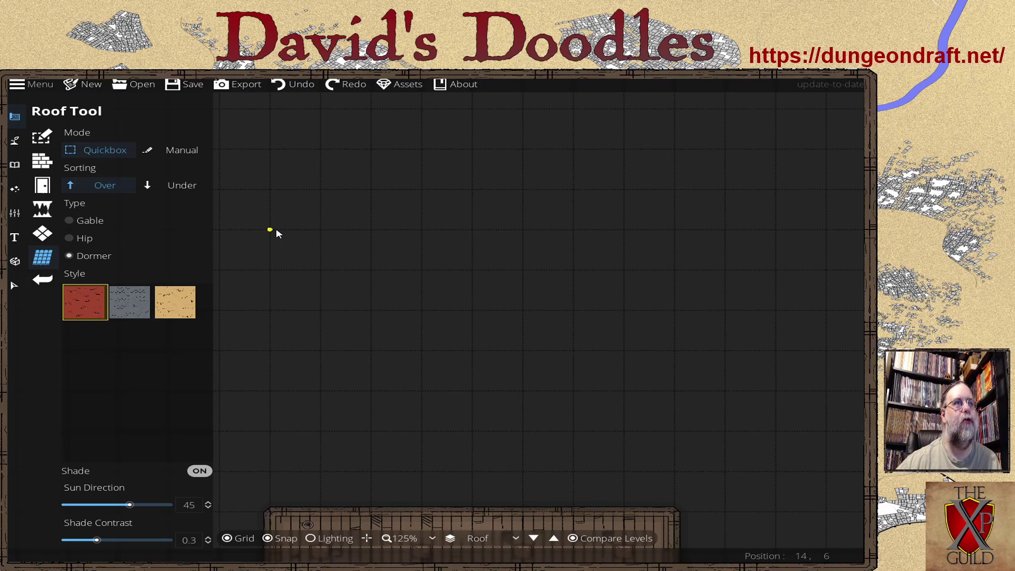
pyautogui.moveTo(271, 231)
pyautogui.mouseDown()
pyautogui.moveTo(447, 249)
pyautogui.moveTo(446, 291)
pyautogui.moveTo(398, 312)
pyautogui.moveTo(271, 231)
pyautogui.mouseUp()
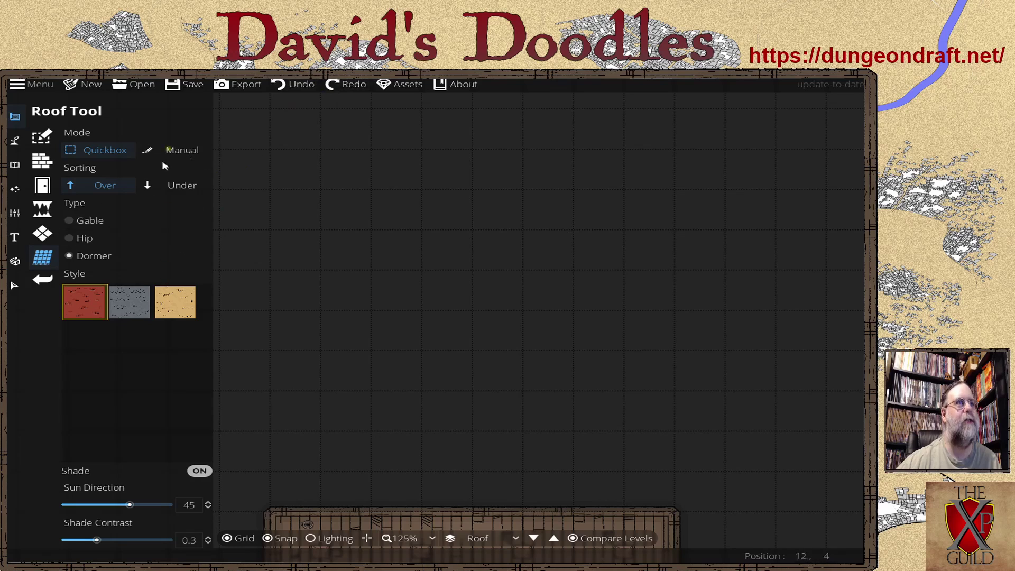
# Step: Draw a trial 8 by 4 square hip roof with a 2 by 2 hip roof across each long edge, and undo all three
pyautogui.click(70, 238)
pyautogui.moveTo(271, 232); pyautogui.dragTo(677, 395)
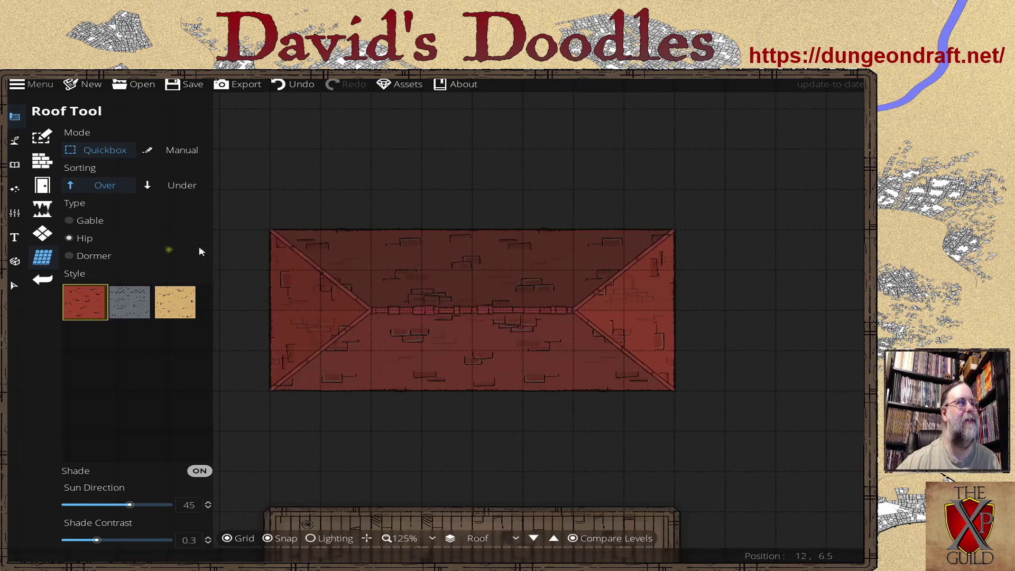
pyautogui.moveTo(421, 289); pyautogui.dragTo(532, 206)
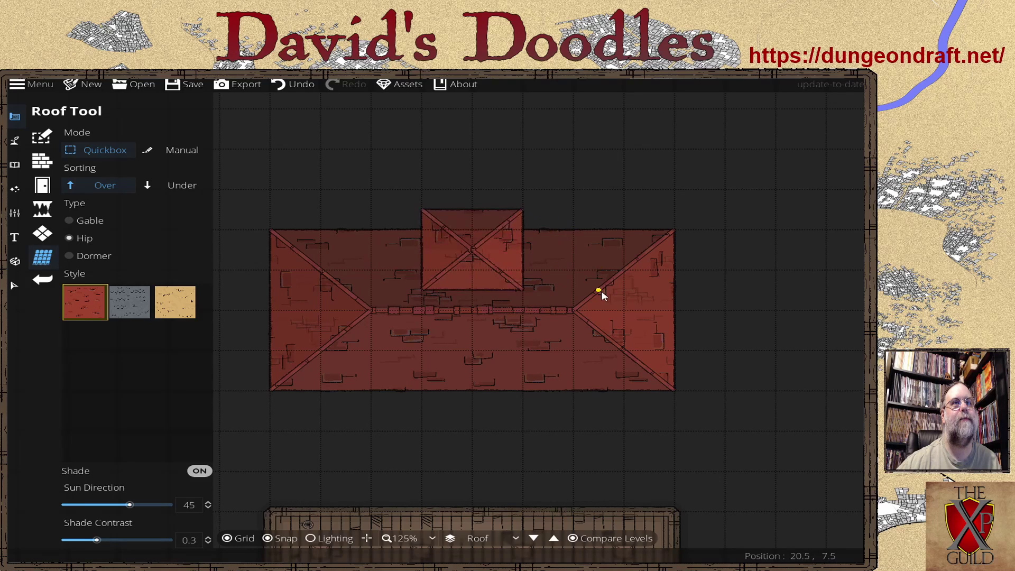
pyautogui.moveTo(426, 340); pyautogui.dragTo(532, 413)
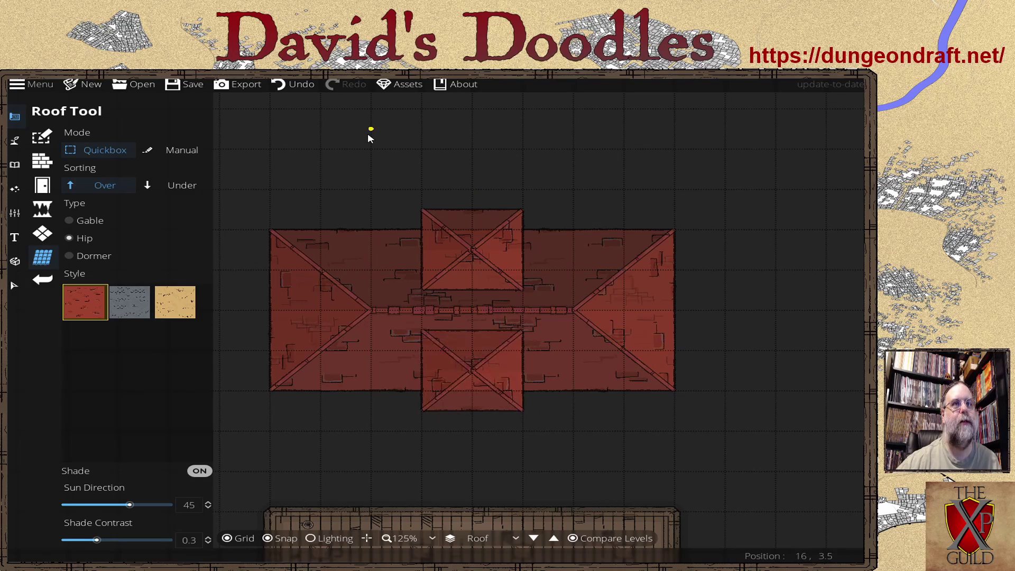
pyautogui.click(294, 84)
pyautogui.click(294, 85)
pyautogui.click(294, 84)
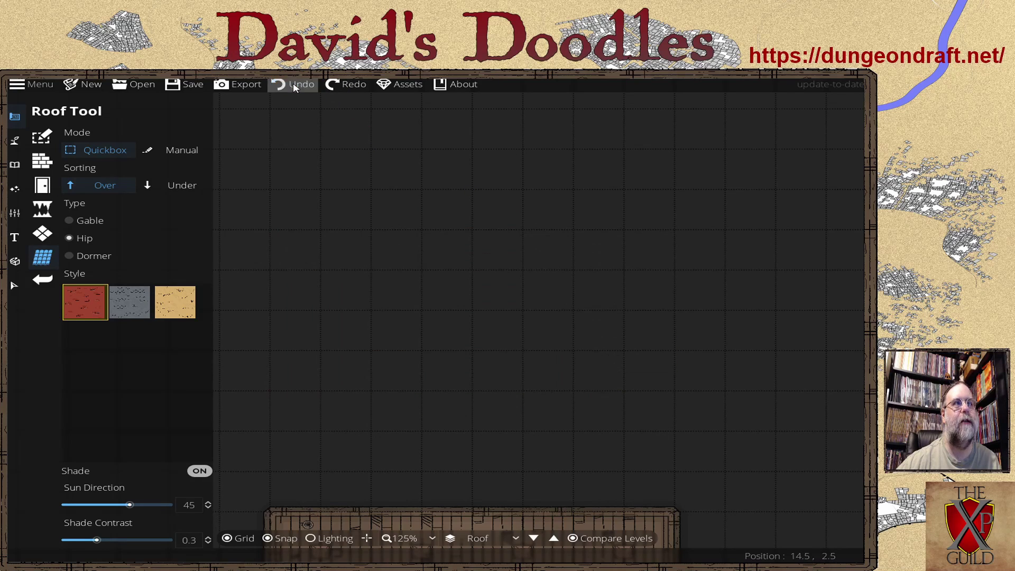
# Step: Draw a Flat Clay Red gable roof 8 by 4 squares above the house outline, and switch the roof type to Dormer
pyautogui.click(90, 220)
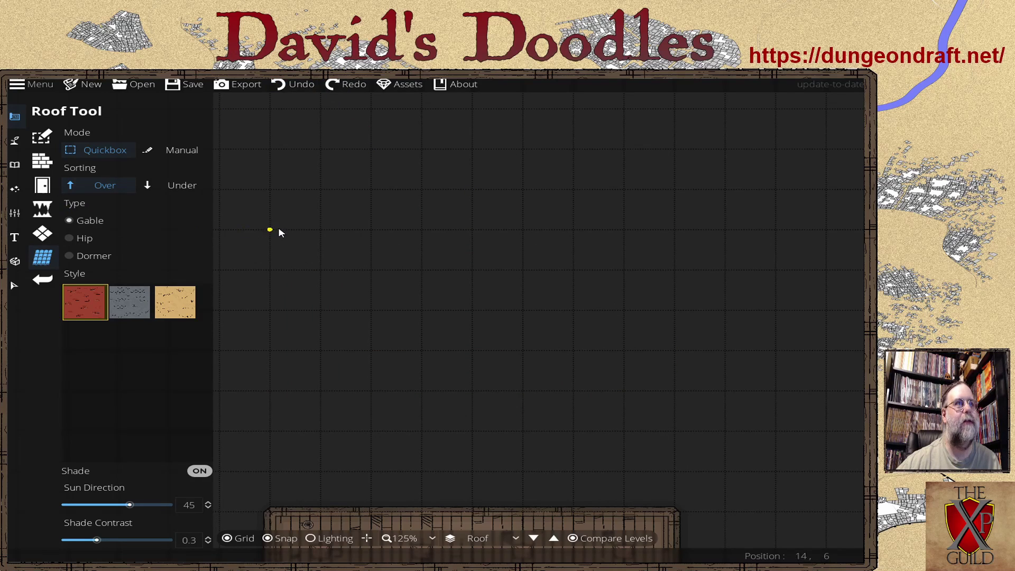
pyautogui.moveTo(279, 229); pyautogui.dragTo(671, 392)
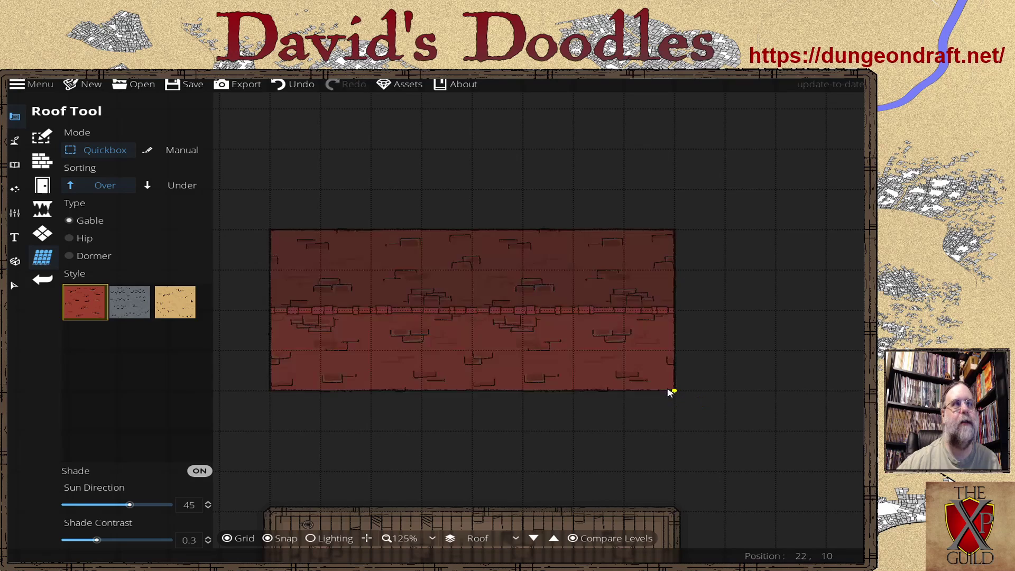
pyautogui.click(98, 255)
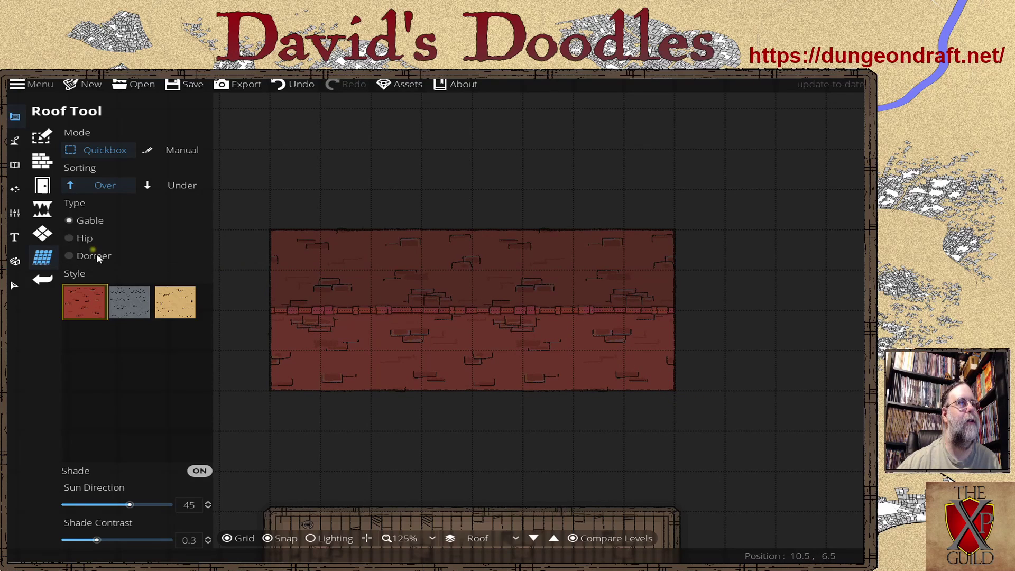
# Step: Draw a 2 by 2 square dormer over the gable roof's upper edge, undo it, and redraw it facing the opposite way
pyautogui.moveTo(424, 282); pyautogui.dragTo(514, 188)
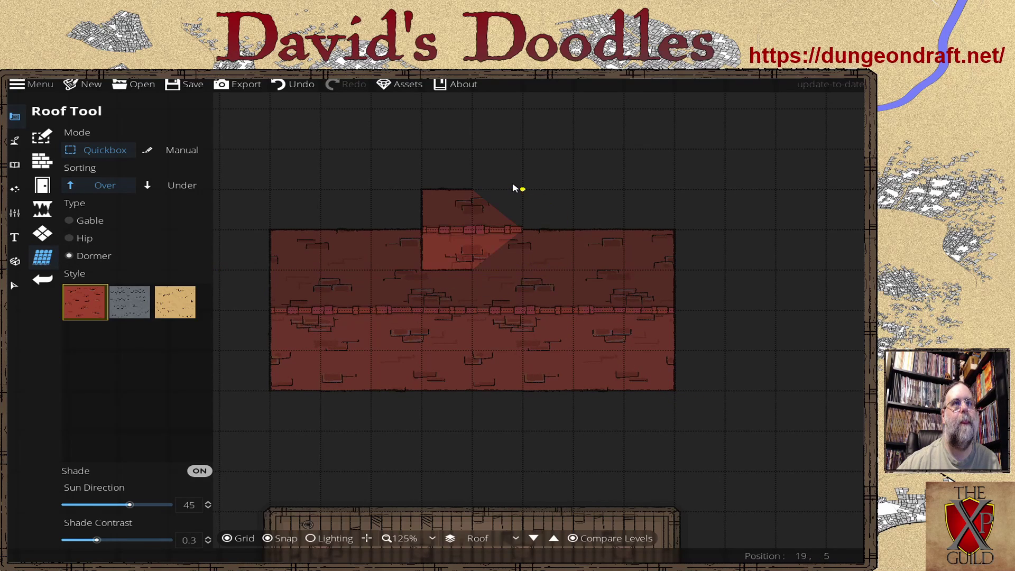
pyautogui.click(293, 84)
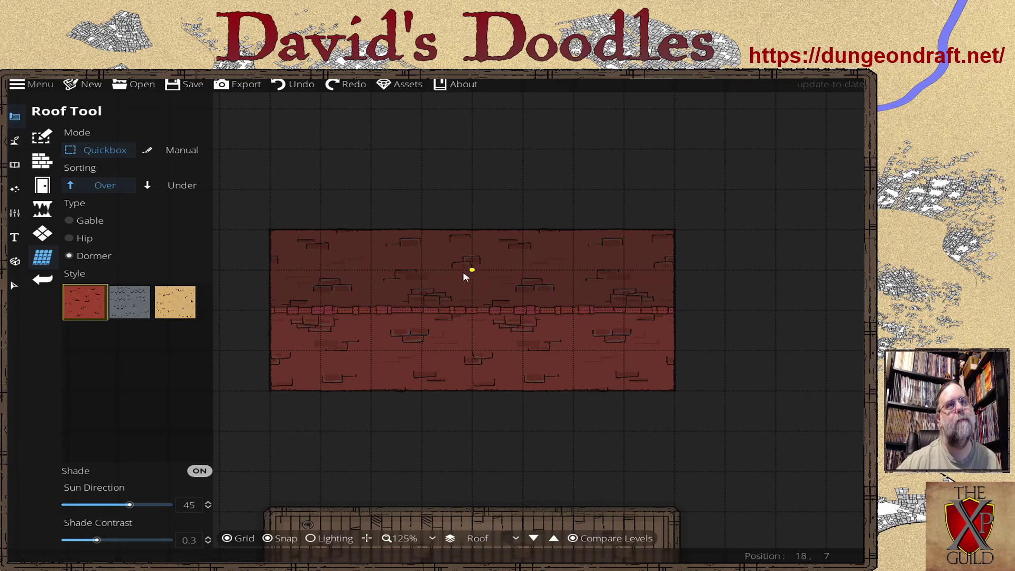
pyautogui.moveTo(461, 273); pyautogui.dragTo(370, 193)
# Step: Select the dormer, rotate it a quarter turn so its point faces the main ridge, and centre it on the gable roof's upper edge
pyautogui.press('v')
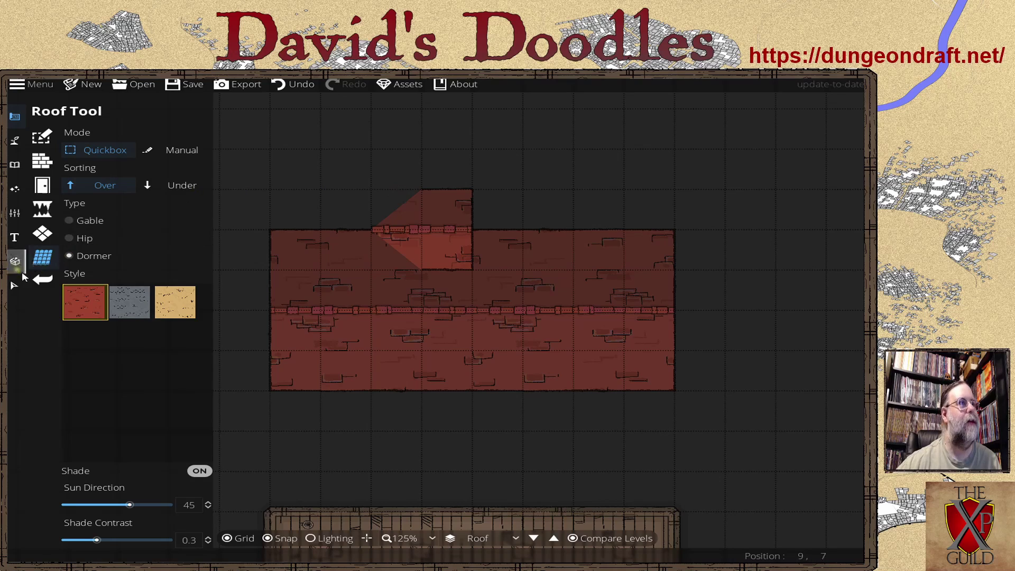
pyautogui.click(431, 229)
pyautogui.moveTo(351, 179); pyautogui.dragTo(487, 278)
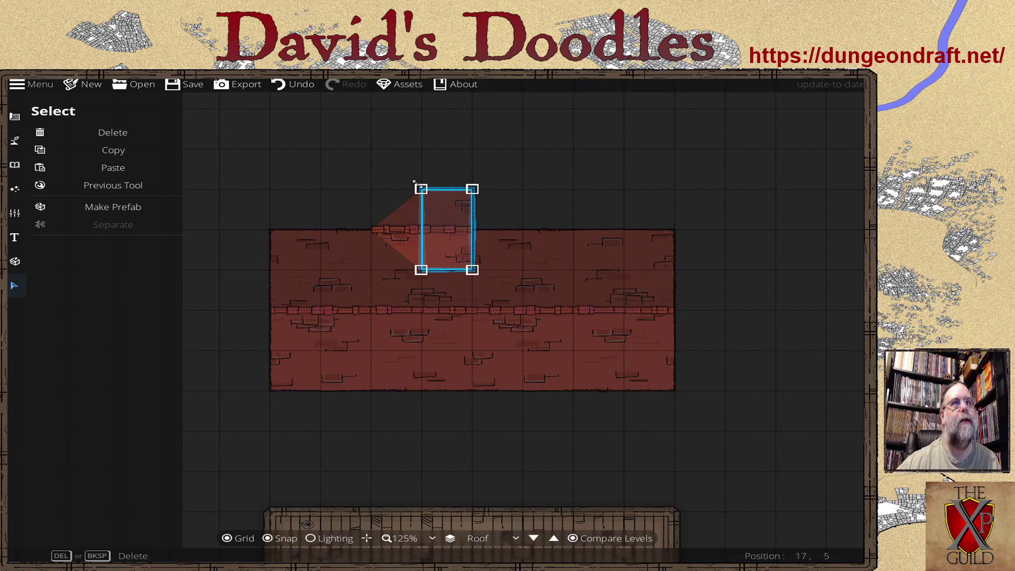
pyautogui.moveTo(449, 179); pyautogui.dragTo(385, 236)
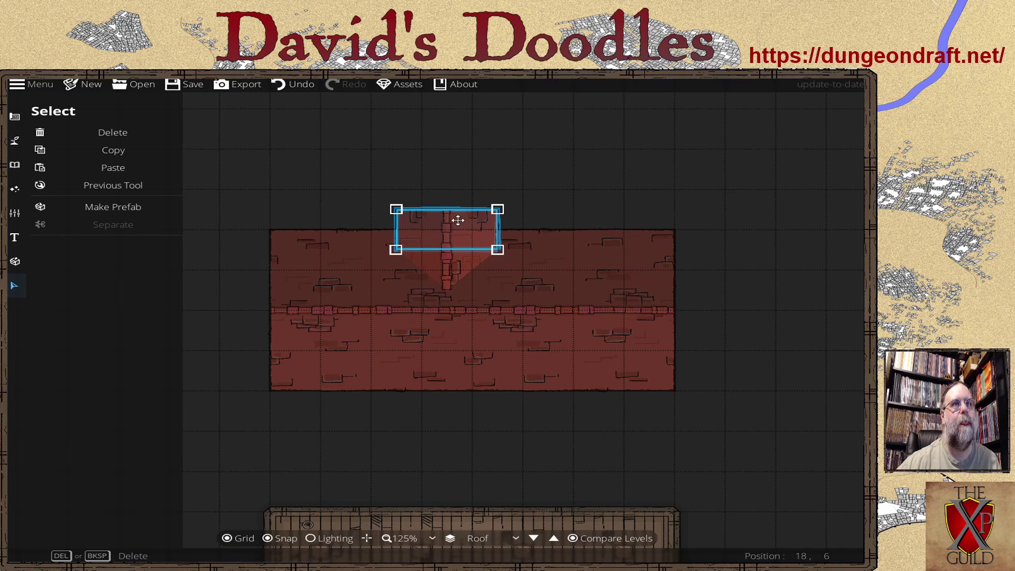
pyautogui.moveTo(454, 223); pyautogui.dragTo(478, 222)
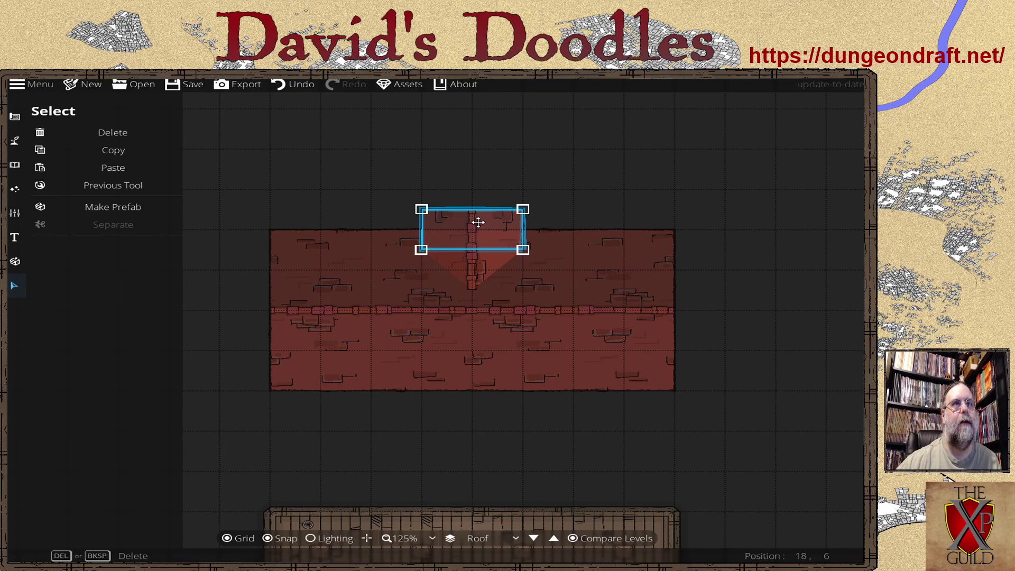
# Step: Resize the dormer by its corner and fit it between the gable roof's upper edge and the main ridge
pyautogui.moveTo(422, 249); pyautogui.dragTo(397, 259)
pyautogui.moveTo(440, 232); pyautogui.dragTo(470, 251)
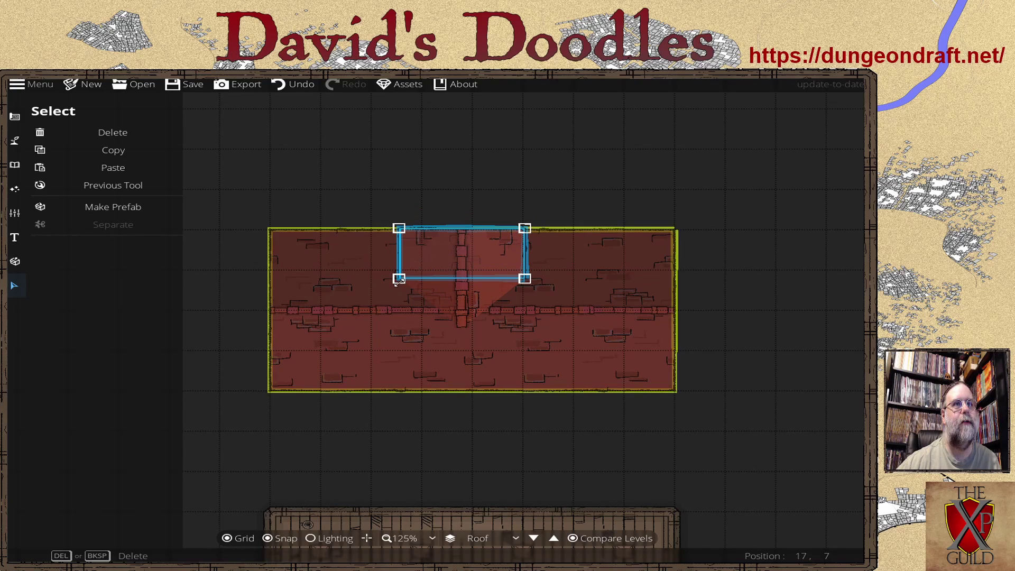
pyautogui.moveTo(400, 279); pyautogui.dragTo(411, 272)
pyautogui.moveTo(480, 252); pyautogui.dragTo(483, 252)
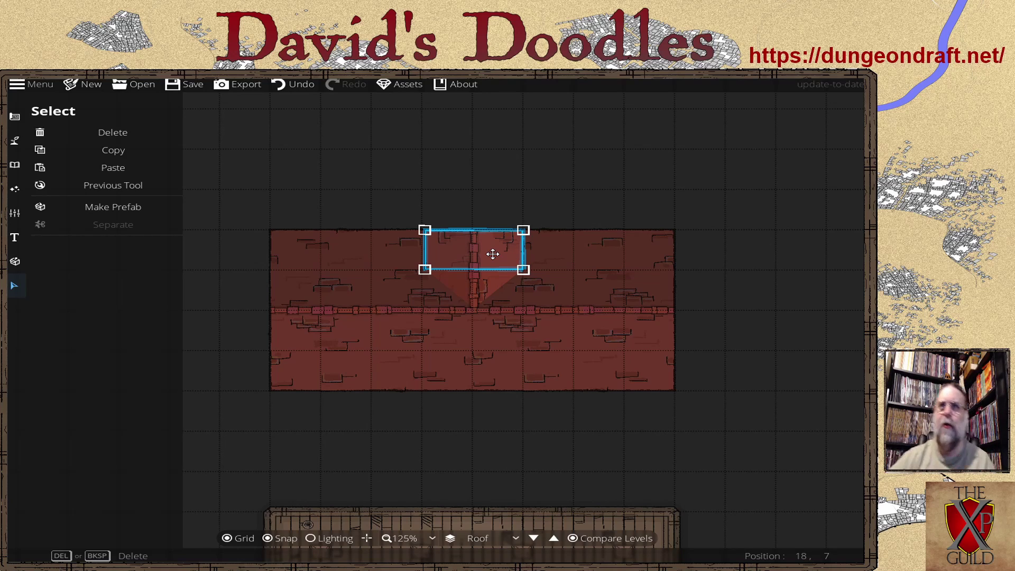
# Step: Undo the dormer edits, the dormer and the red gable roof until the Roof level is empty
pyautogui.click(292, 86)
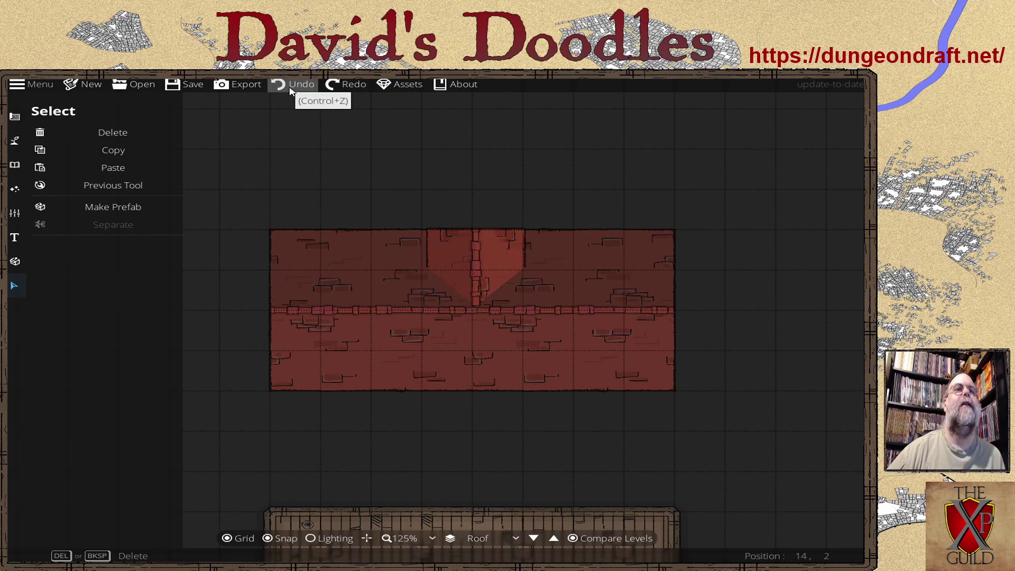
pyautogui.click(291, 87)
pyautogui.click(291, 86)
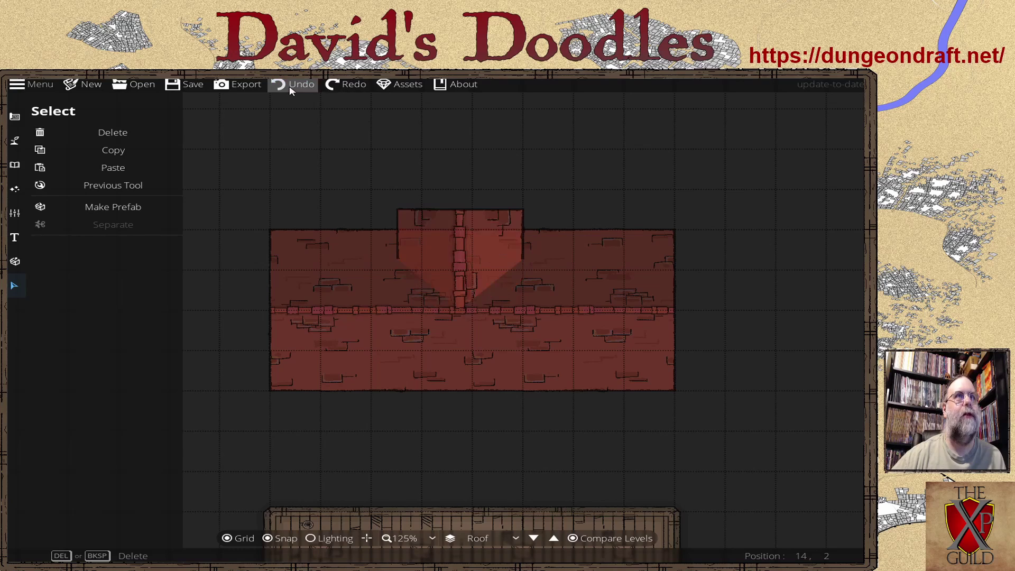
pyautogui.click(292, 86)
pyautogui.click(291, 86)
pyautogui.click(292, 86)
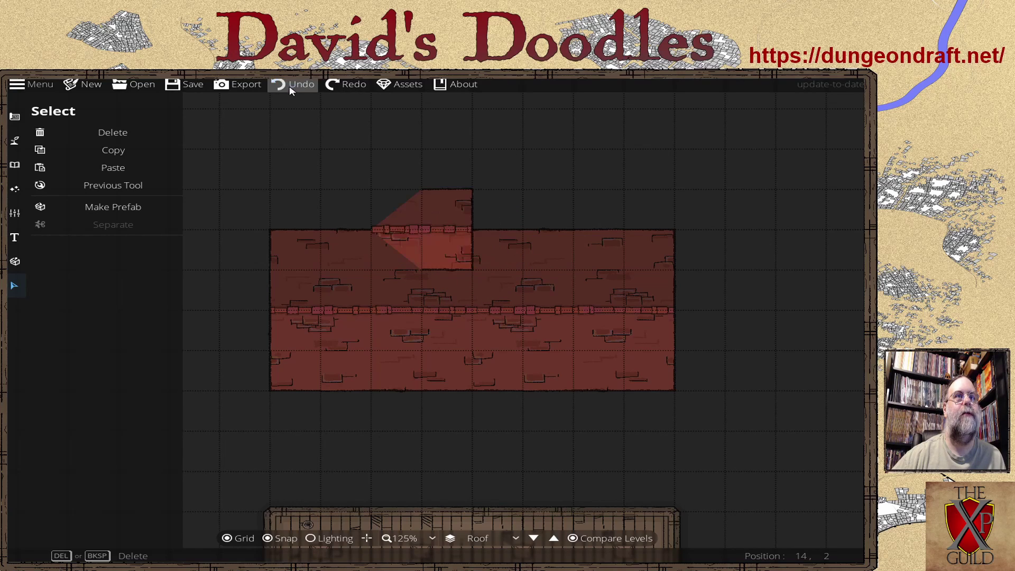
pyautogui.click(291, 89)
pyautogui.click(291, 89)
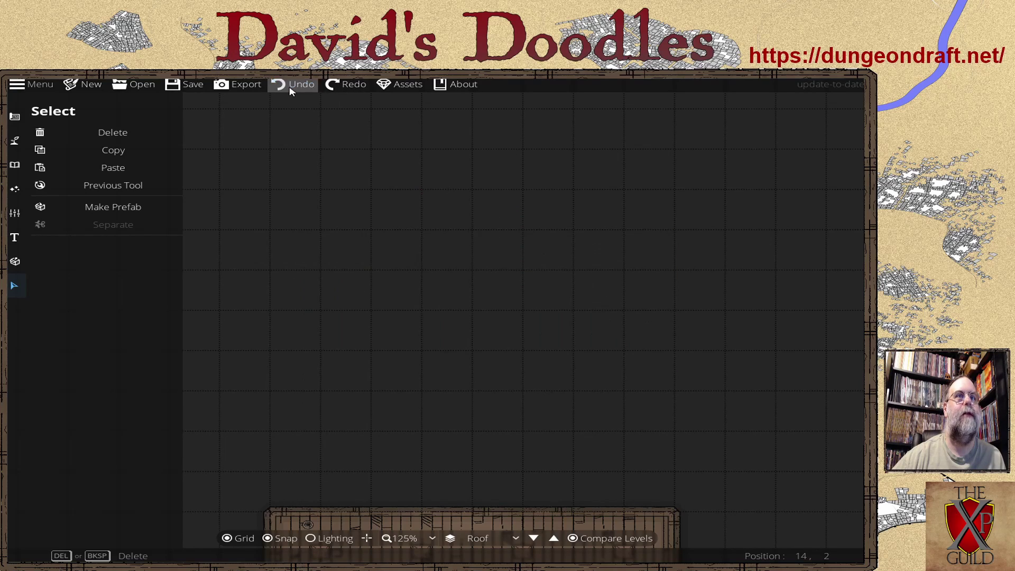
# Step: Return to the Roof tool and choose the tan thatch style with the Gable type for the house outline
pyautogui.click(119, 185)
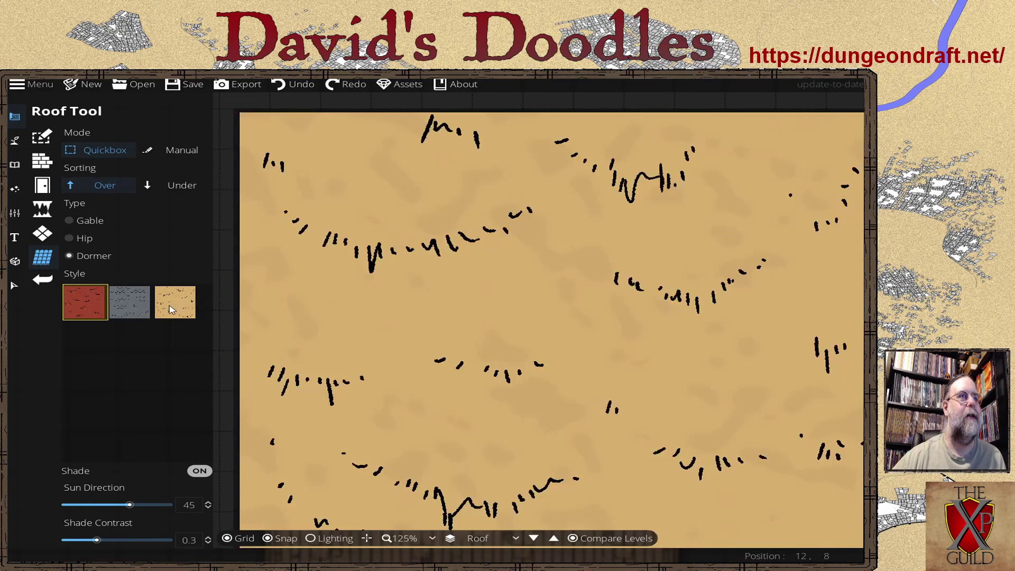
pyautogui.click(175, 302)
pyautogui.click(90, 221)
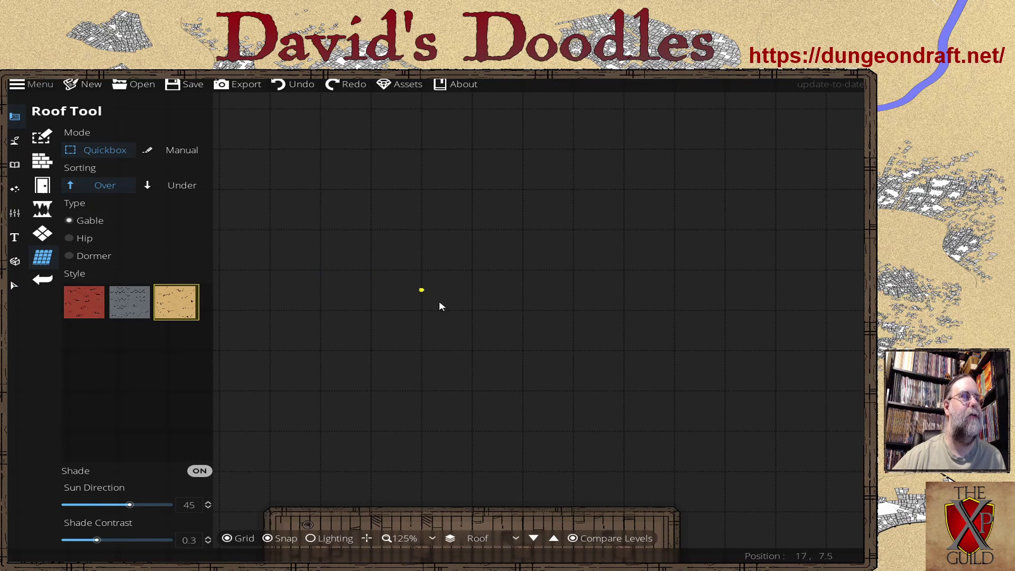
pyautogui.moveTo(408, 370); pyautogui.dragTo(447, 109)
pyautogui.moveTo(437, 190); pyautogui.dragTo(442, 108)
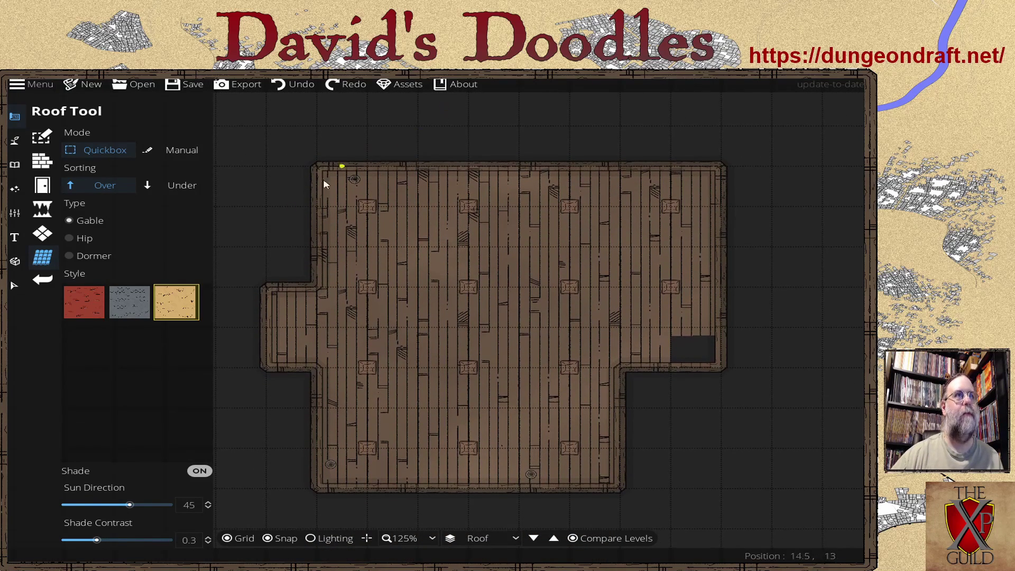
pyautogui.moveTo(258, 390); pyautogui.dragTo(281, 412)
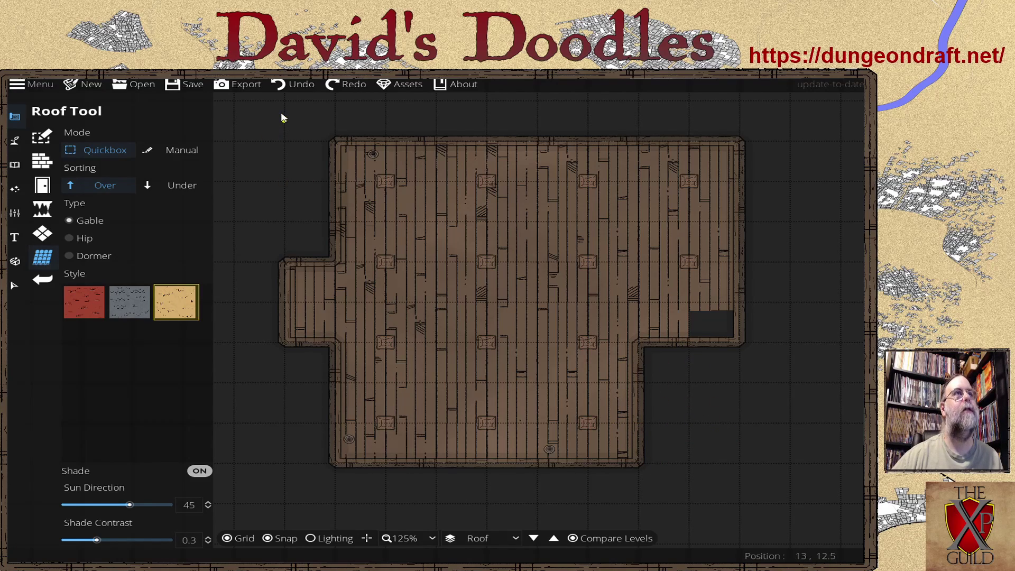
# Step: Draw trial gable roofs about 8 by 8.5 squares over the main house and 2.5 by 5.5 over the east wing, and undo both
pyautogui.moveTo(288, 114); pyautogui.dragTo(667, 467)
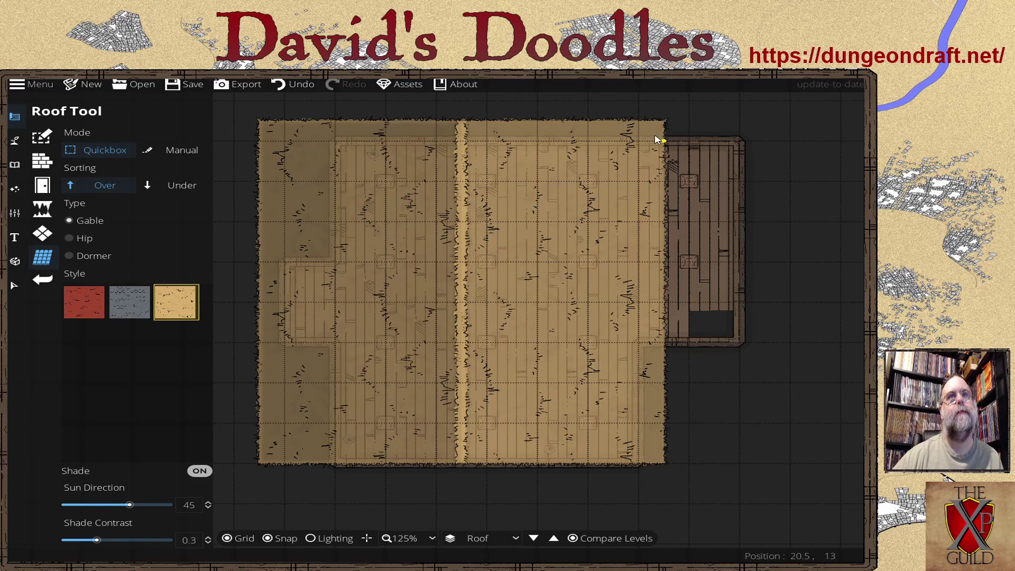
pyautogui.moveTo(638, 141); pyautogui.dragTo(768, 366)
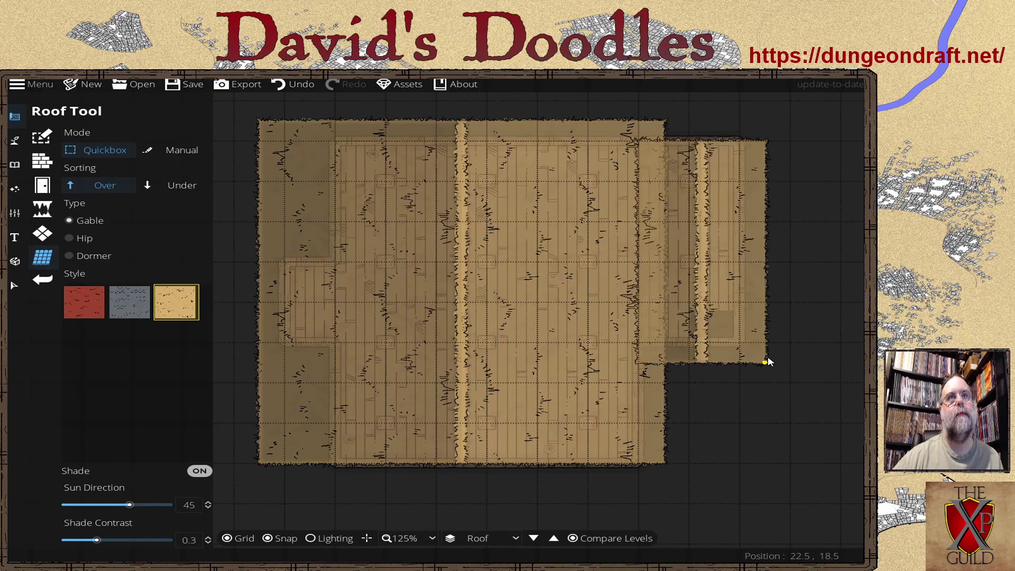
pyautogui.click(302, 83)
pyautogui.click(301, 82)
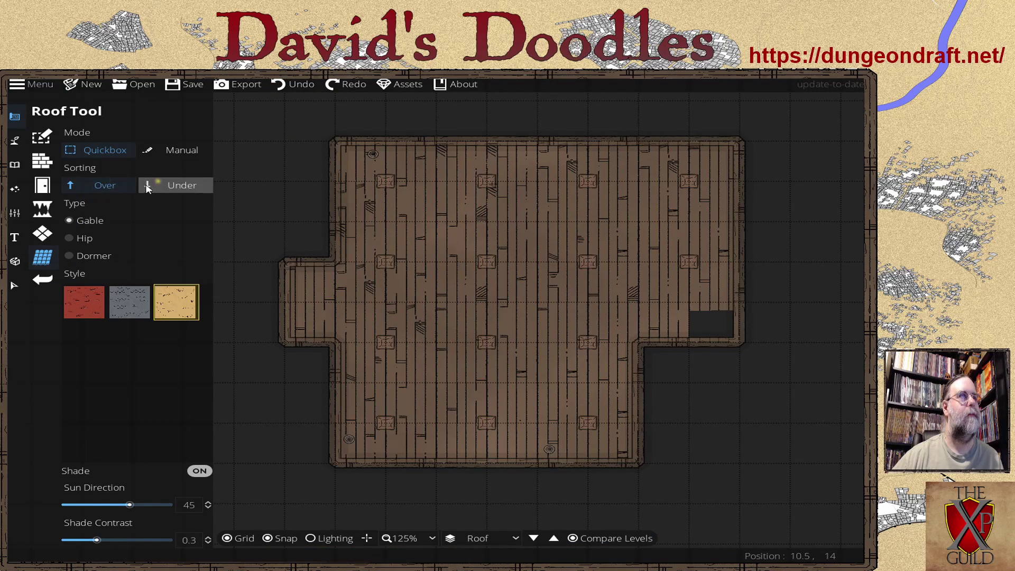
# Step: Switch the roof drawing mode from Quickbox to Manual
pyautogui.moveTo(237, 194); pyautogui.dragTo(249, 174)
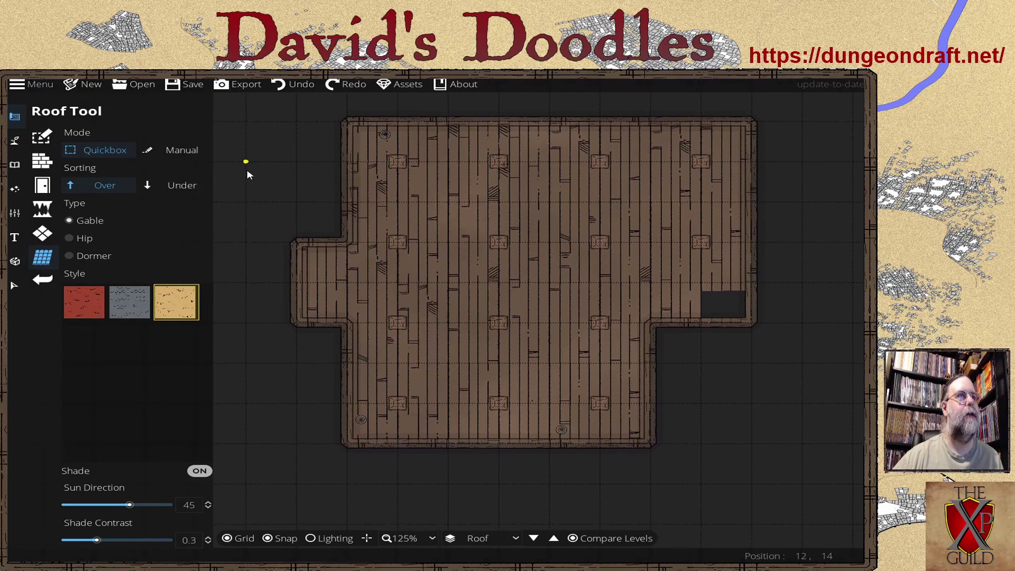
pyautogui.click(176, 153)
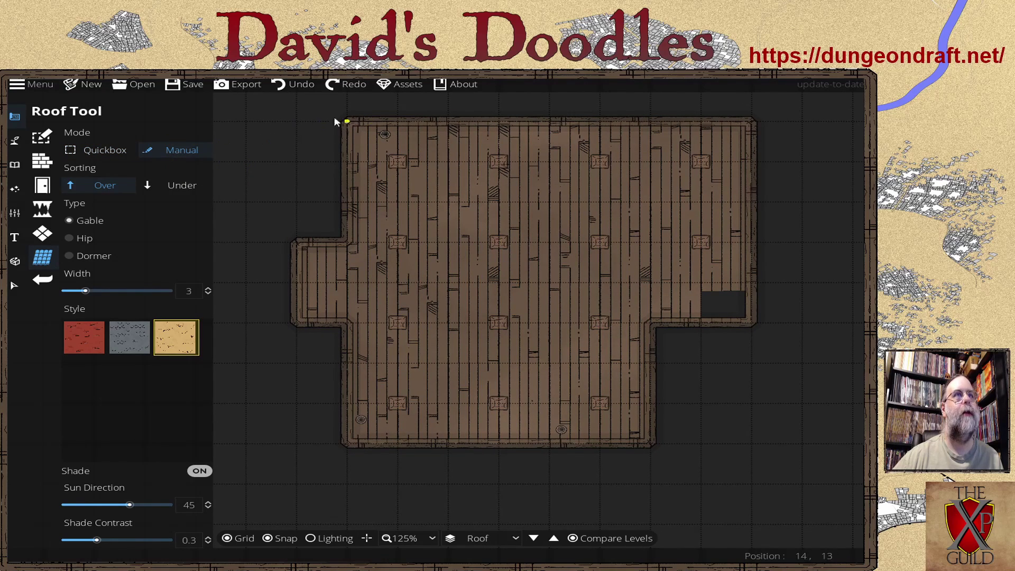
pyautogui.moveTo(320, 143); pyautogui.dragTo(319, 158)
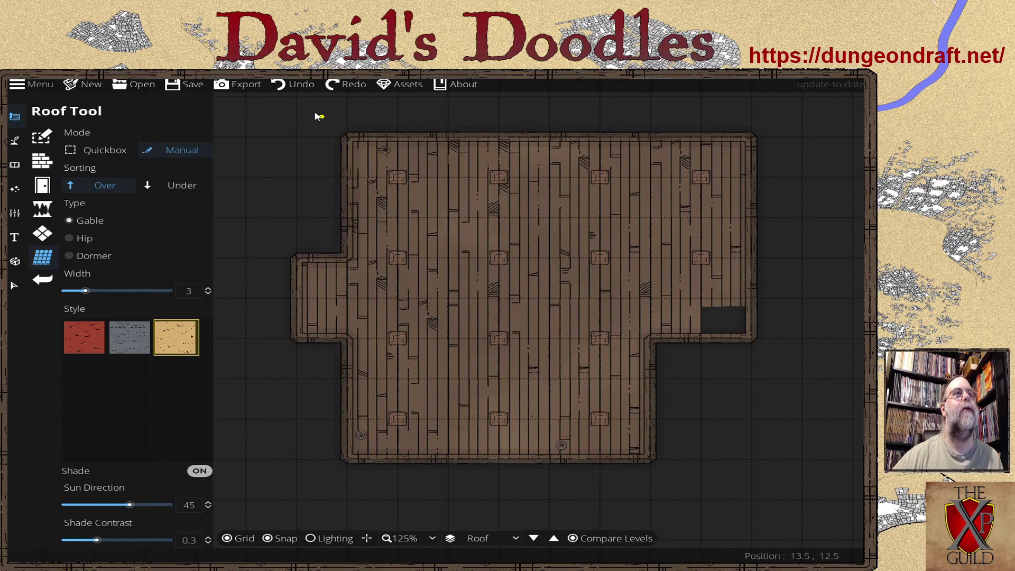
pyautogui.moveTo(317, 114); pyautogui.dragTo(312, 222)
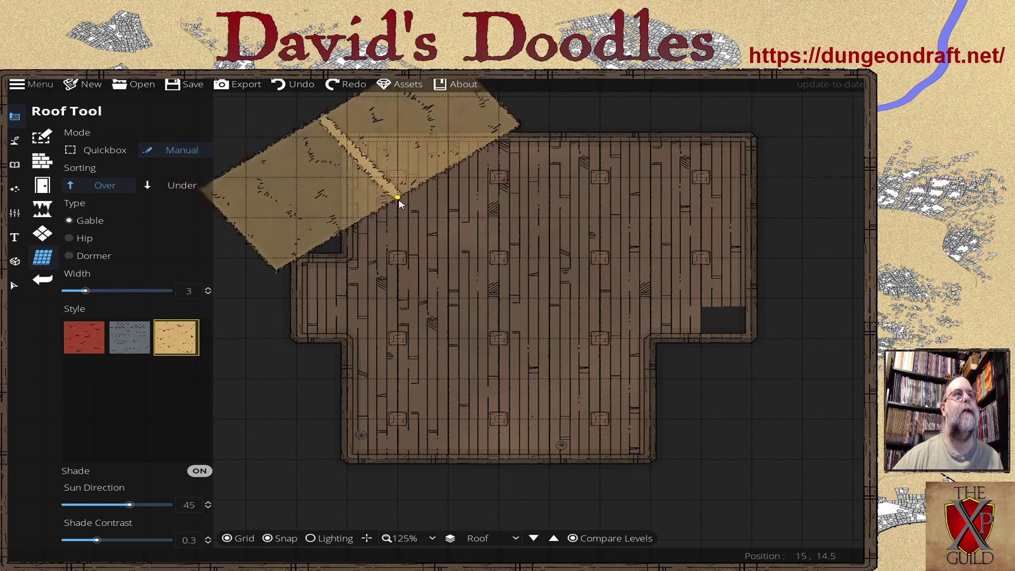
pyautogui.rightClick(320, 123)
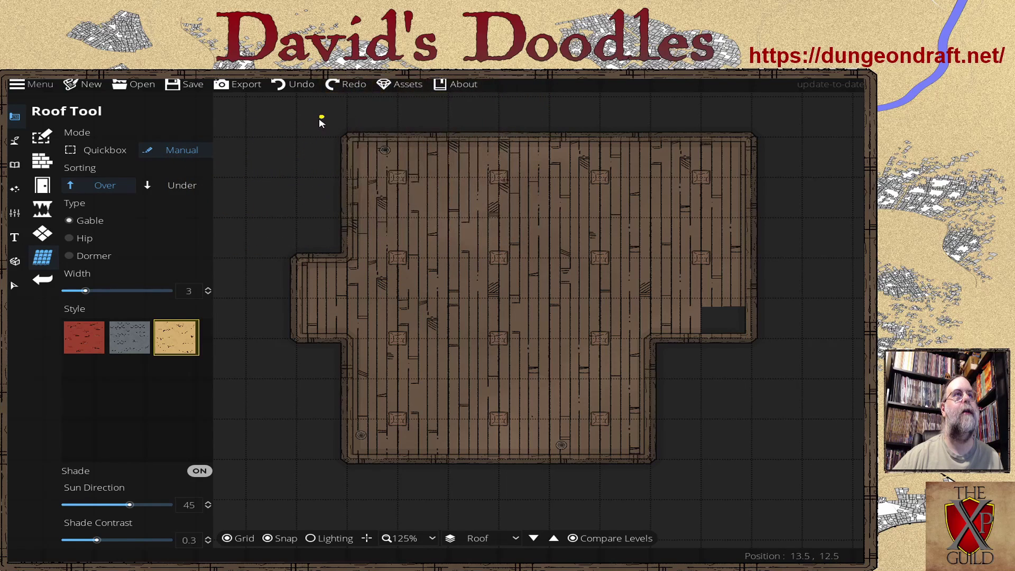
pyautogui.click(304, 135)
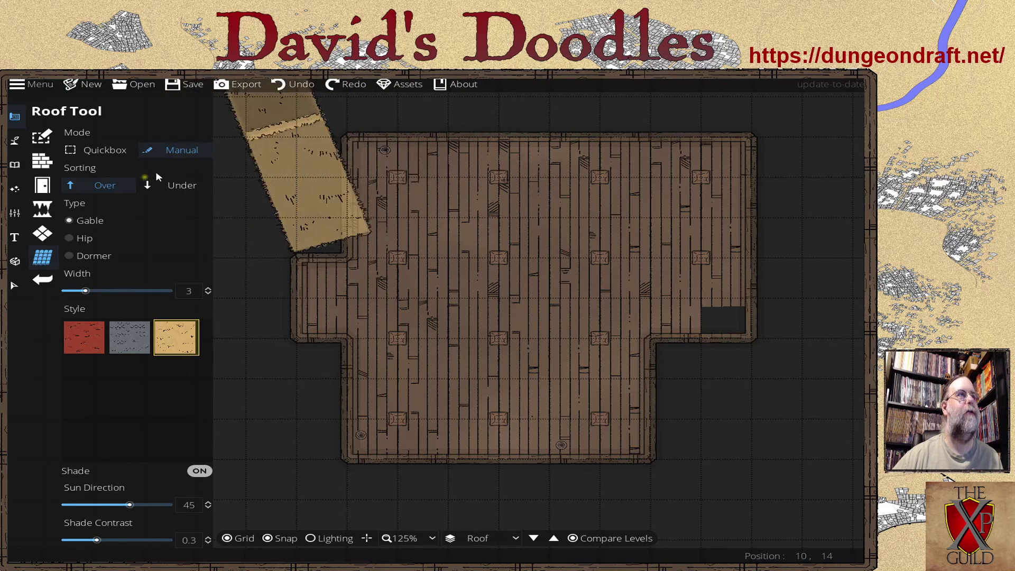
pyautogui.rightClick(316, 119)
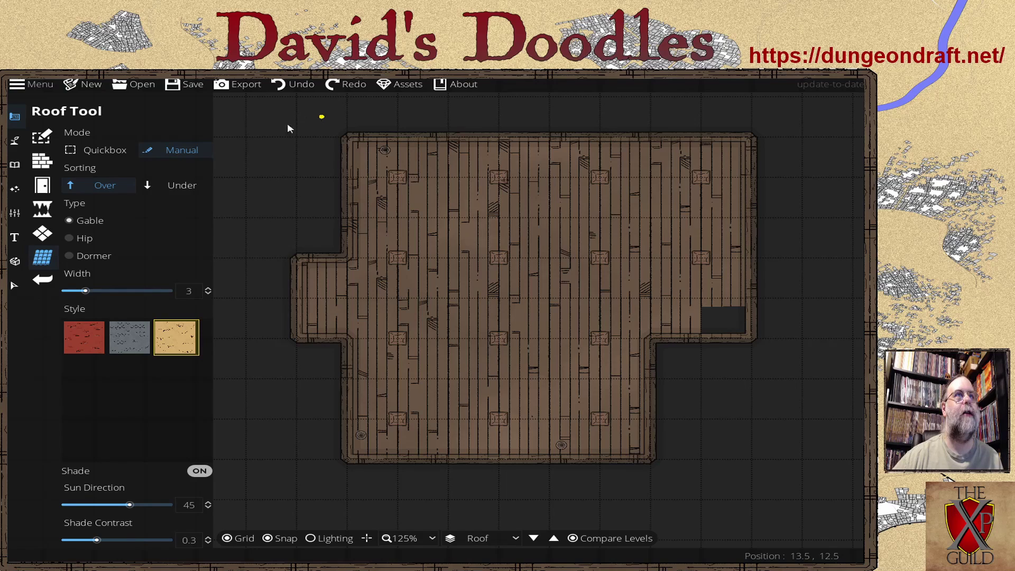
pyautogui.click(245, 297)
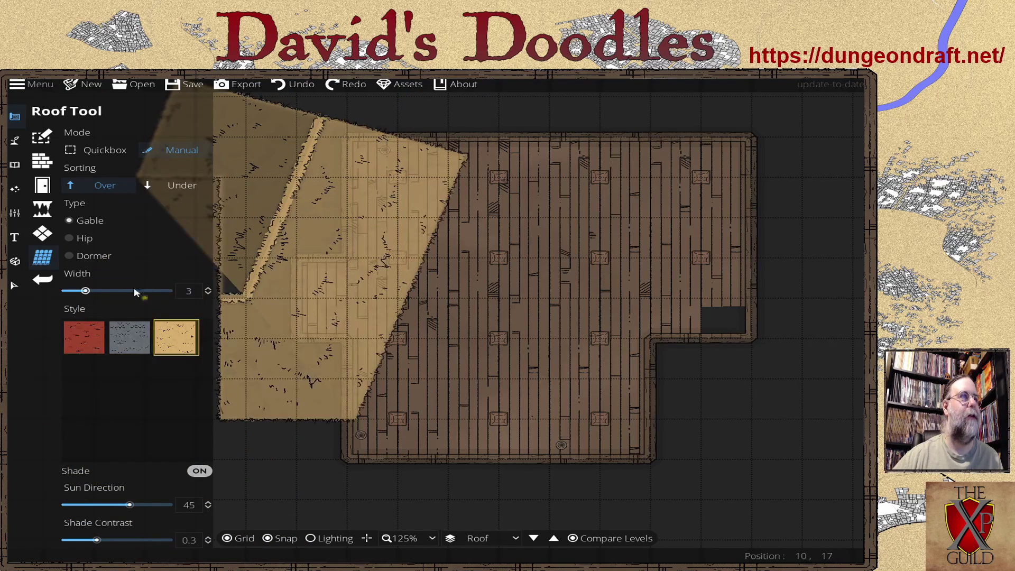
pyautogui.rightClick(43, 279)
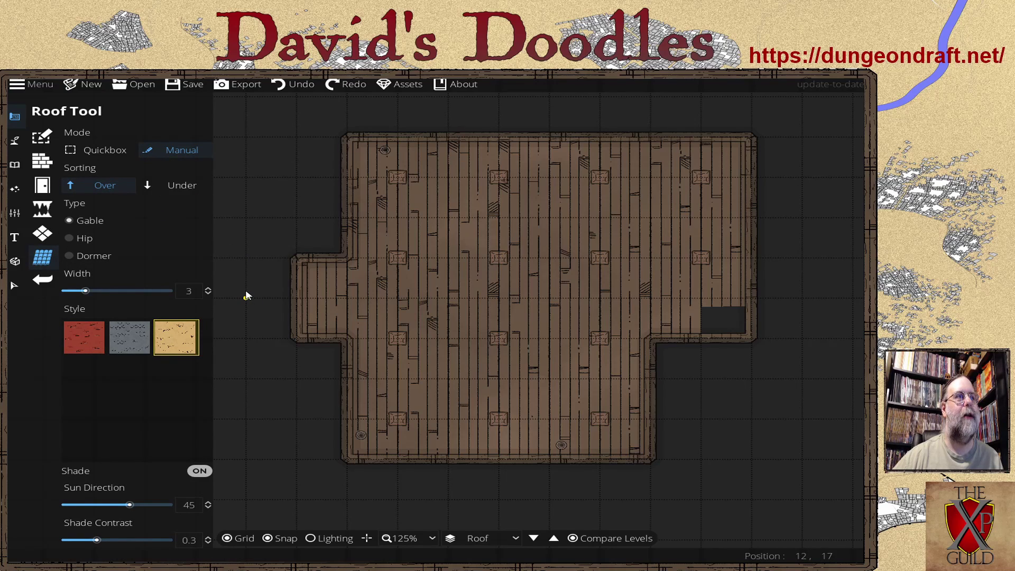
pyautogui.click(246, 296)
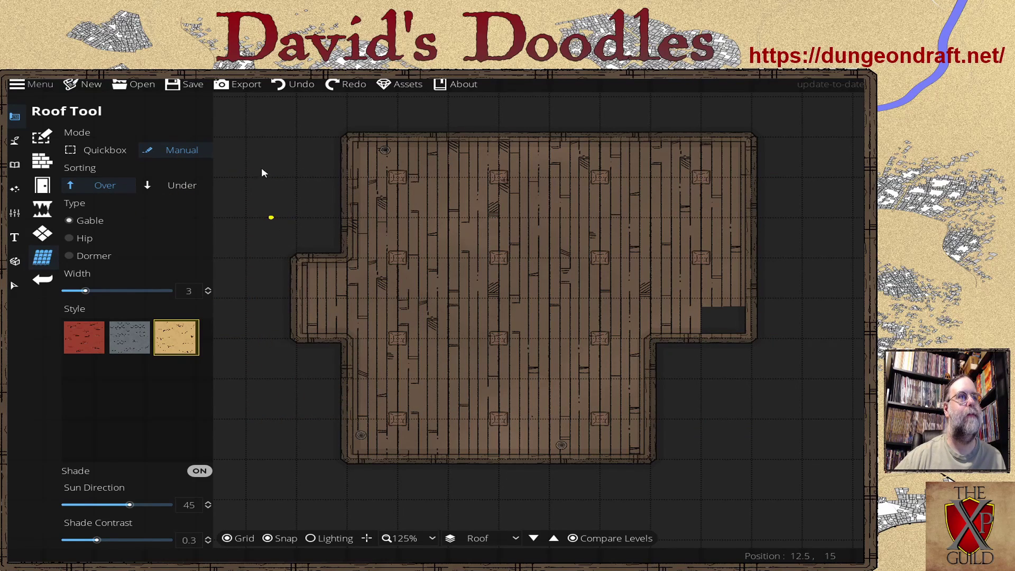
# Step: Set the manual roof width to 8
pyautogui.moveTo(85, 292); pyautogui.dragTo(119, 295)
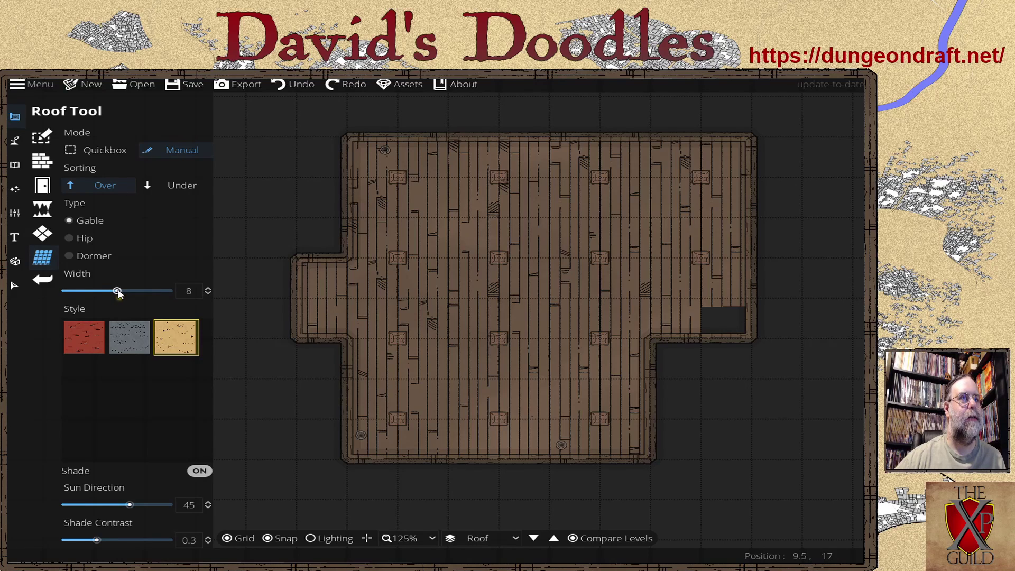
pyautogui.moveTo(242, 281)
pyautogui.mouseDown()
pyautogui.moveTo(260, 269)
pyautogui.moveTo(274, 285)
pyautogui.moveTo(243, 281)
pyautogui.mouseUp()
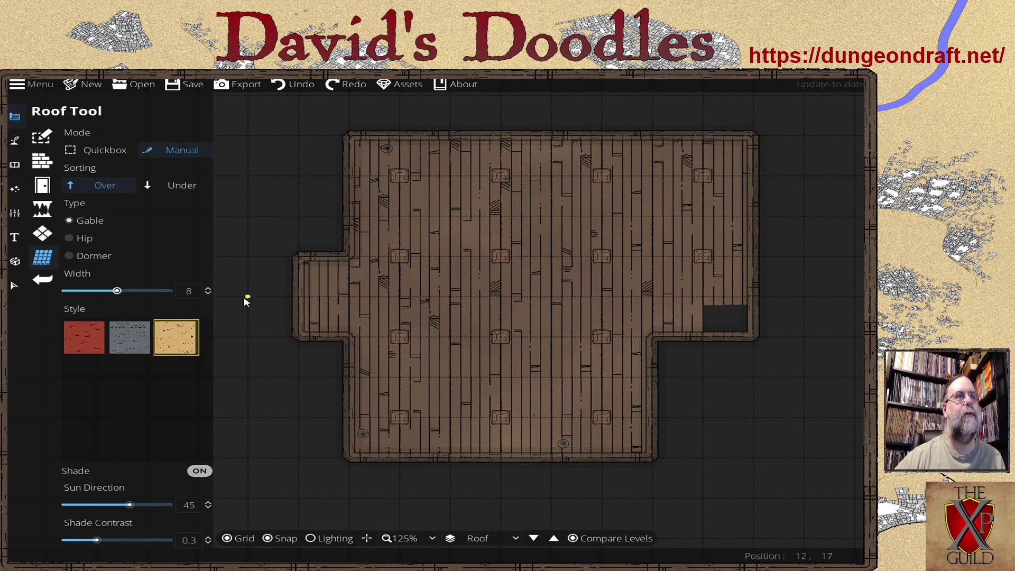
pyautogui.moveTo(259, 302)
pyautogui.mouseDown()
pyautogui.moveTo(274, 302)
pyautogui.moveTo(250, 299)
pyautogui.mouseUp()
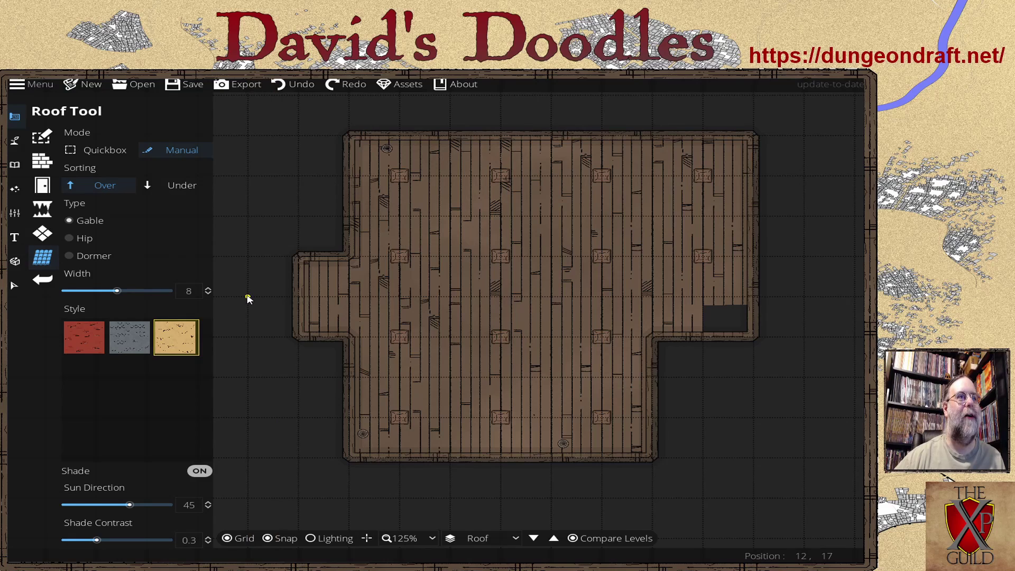
# Step: Reduce the manual roof width to 6 and start a trial ridge line one square west of the house's west extension
pyautogui.click(208, 294)
pyautogui.click(208, 294)
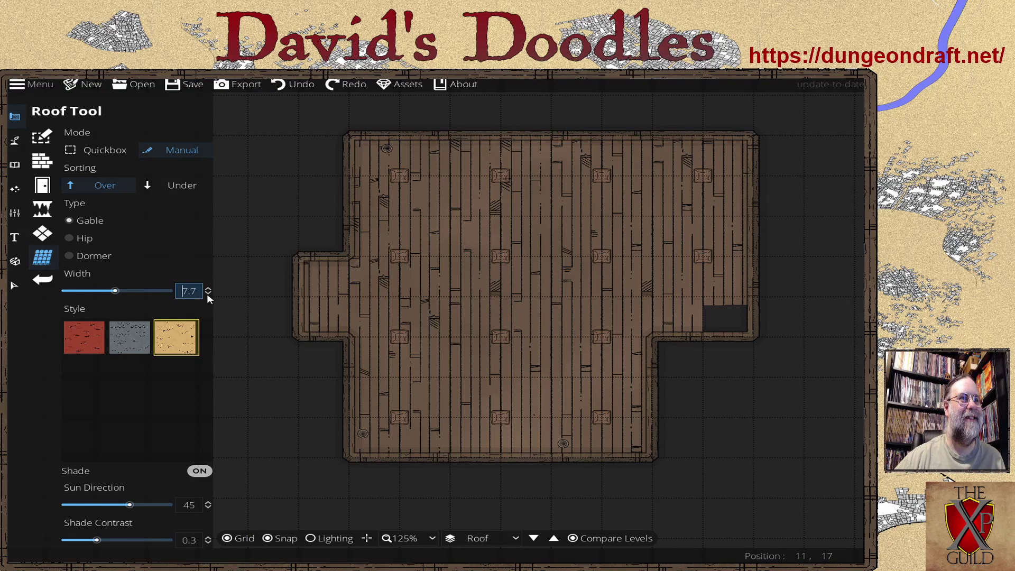
pyautogui.click(208, 294)
pyautogui.click(208, 294)
pyautogui.click(208, 294)
pyautogui.click(208, 294)
pyautogui.click(208, 294)
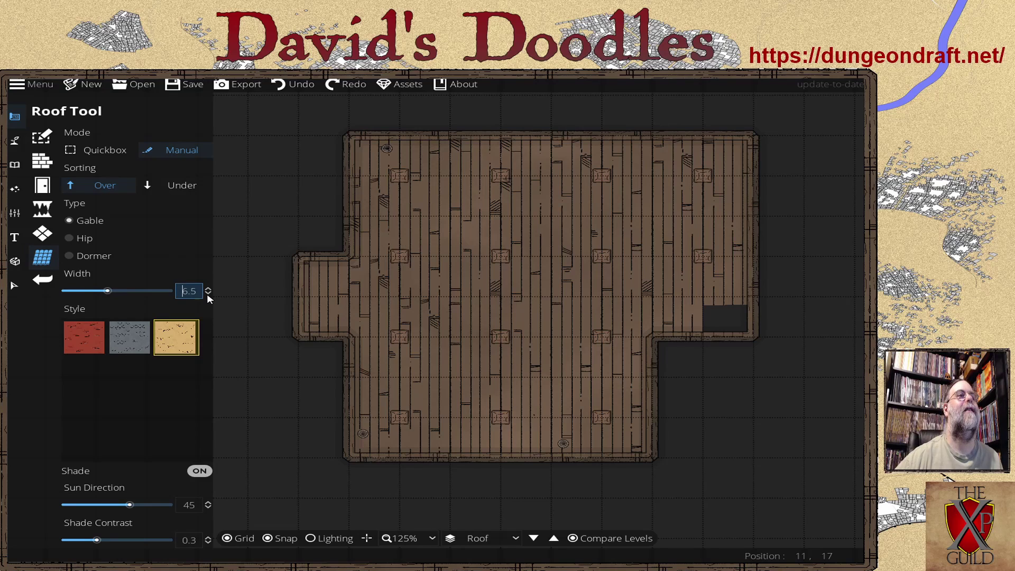
pyautogui.click(208, 294)
pyautogui.click(208, 294)
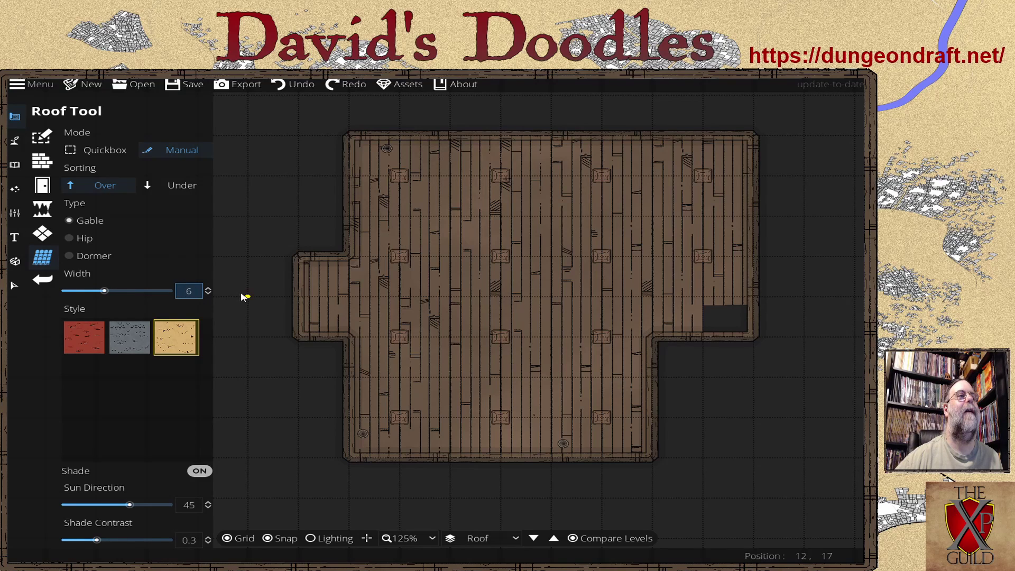
pyautogui.scroll(-1, 242, 295)
pyautogui.moveTo(265, 281); pyautogui.dragTo(296, 281)
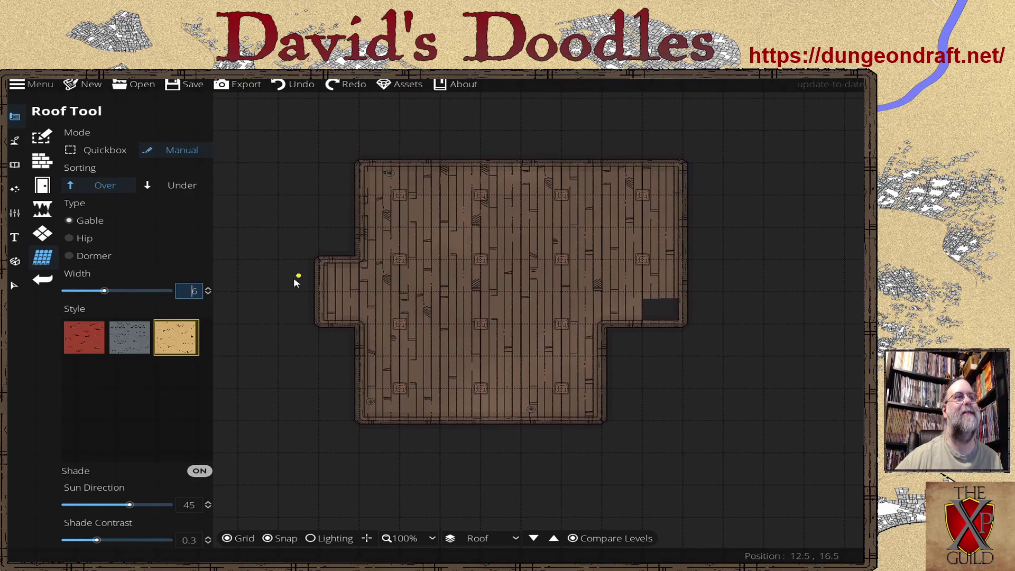
pyautogui.click(274, 293)
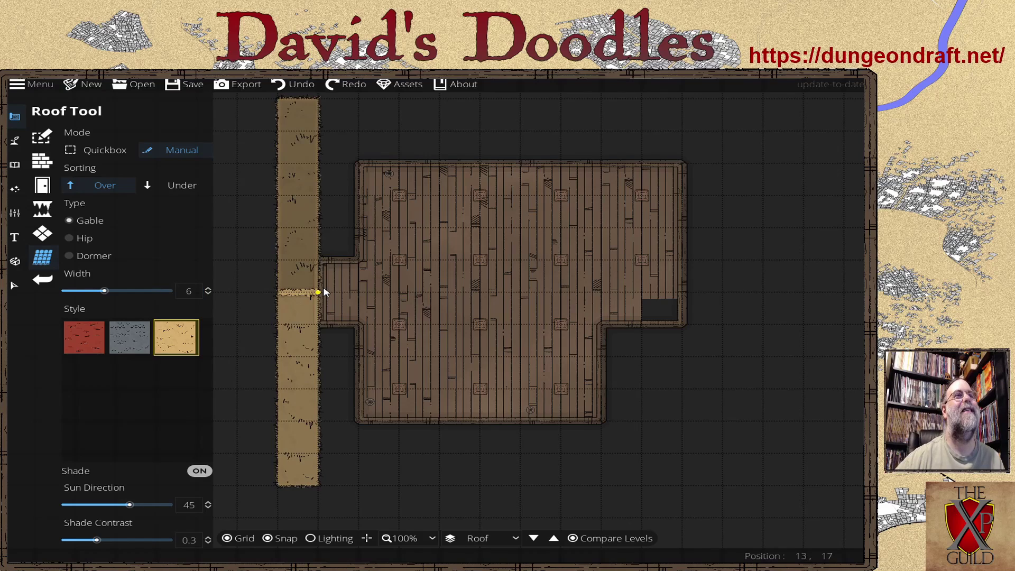
# Step: Reduce the manual roof width to 5 and turn off the roof shading
pyautogui.click(206, 293)
pyautogui.click(206, 293)
pyautogui.click(206, 292)
pyautogui.click(206, 292)
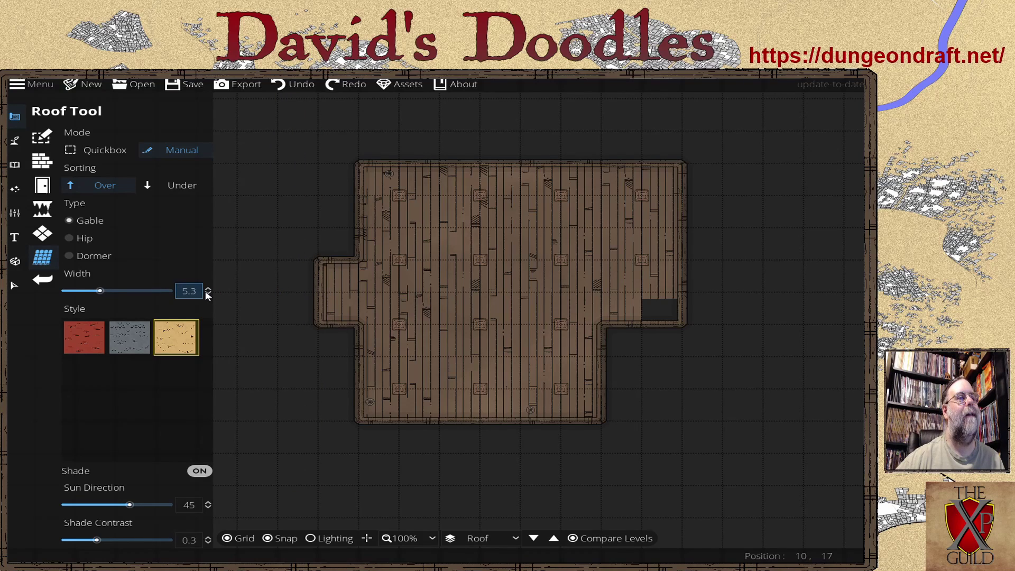
pyautogui.click(206, 293)
pyautogui.click(206, 292)
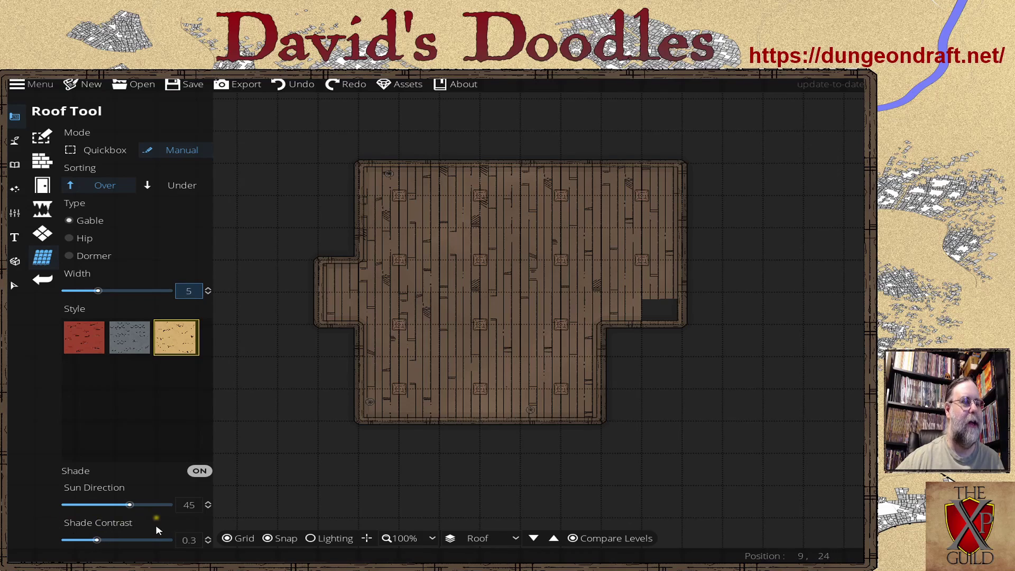
pyautogui.click(197, 471)
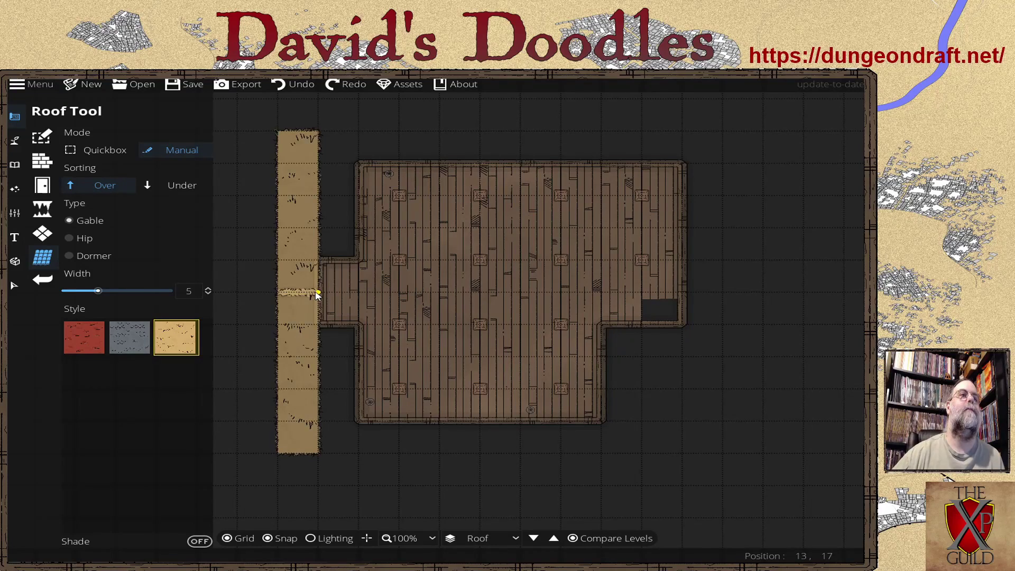
pyautogui.hotkey('ctrl', 'z')
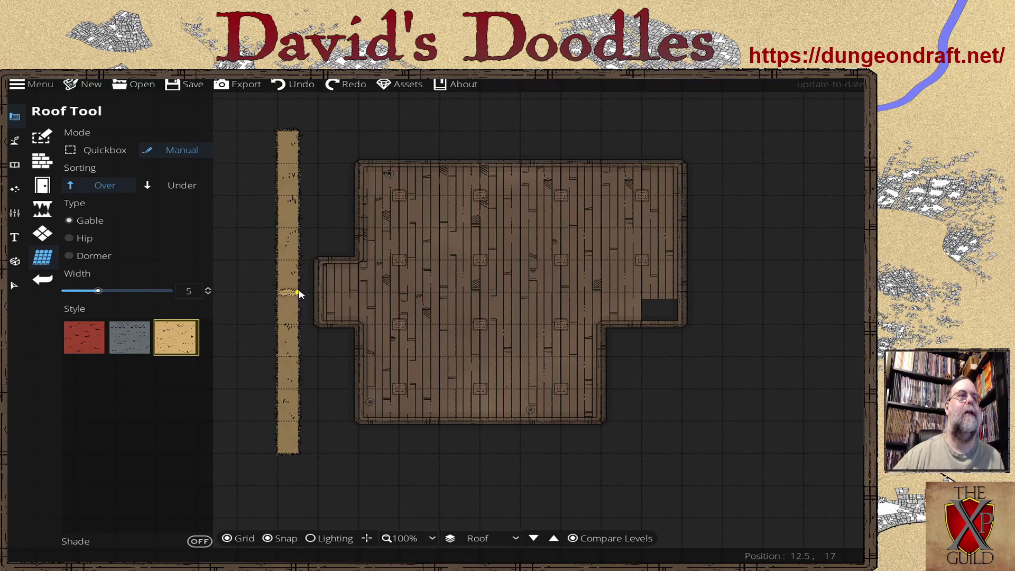
# Step: Set the manual roof width to 4.5 and draw the gable ridge across the house from beyond the west extension to past the east wall
pyautogui.click(207, 294)
pyautogui.moveTo(281, 295); pyautogui.dragTo(703, 289)
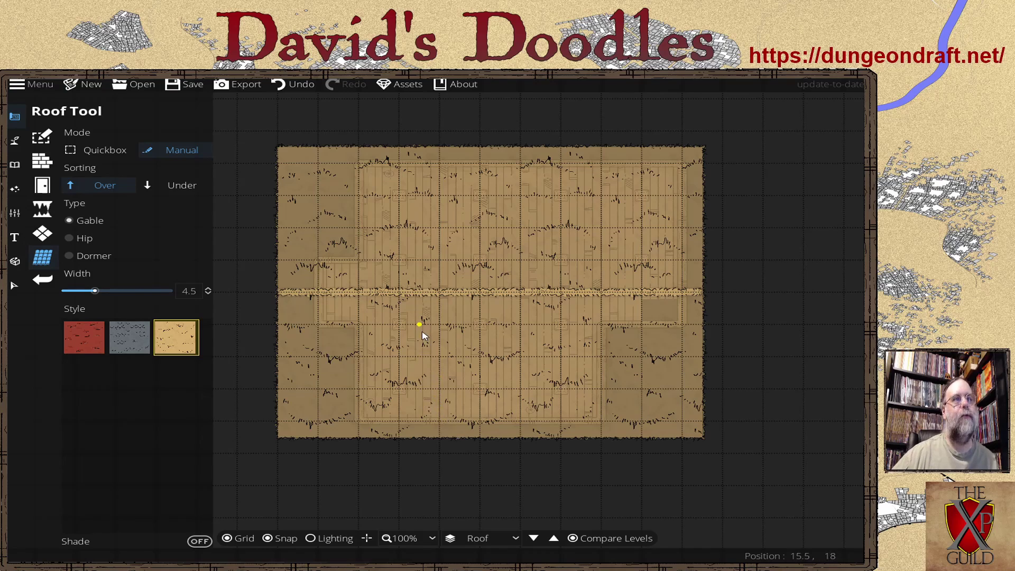
# Step: Switch to the Attic level, select the round chimney in the northwest corner, and overlay the Roof level as the comparison reference
pyautogui.click(538, 538)
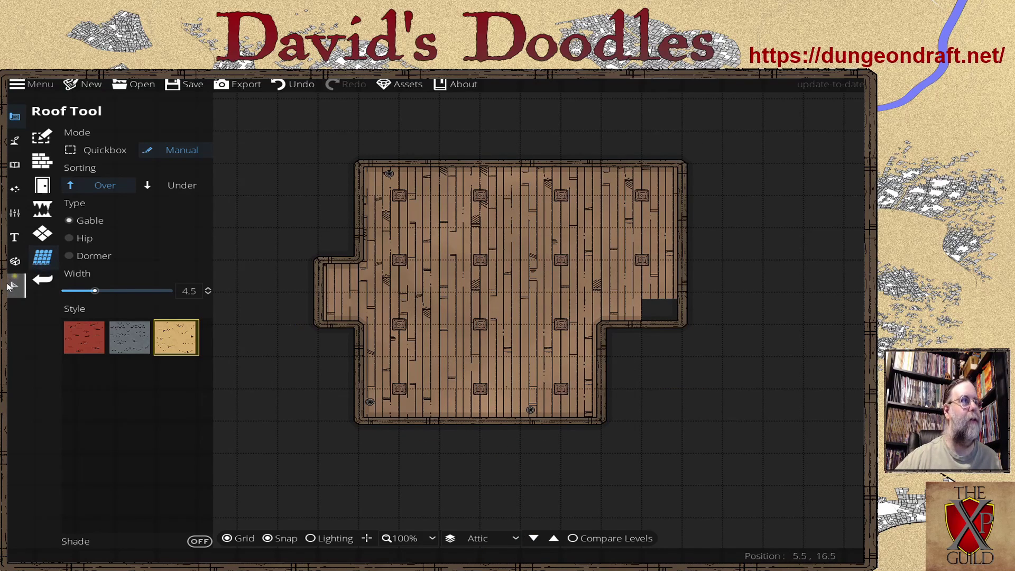
pyautogui.click(14, 286)
pyautogui.scroll(2, 398, 363)
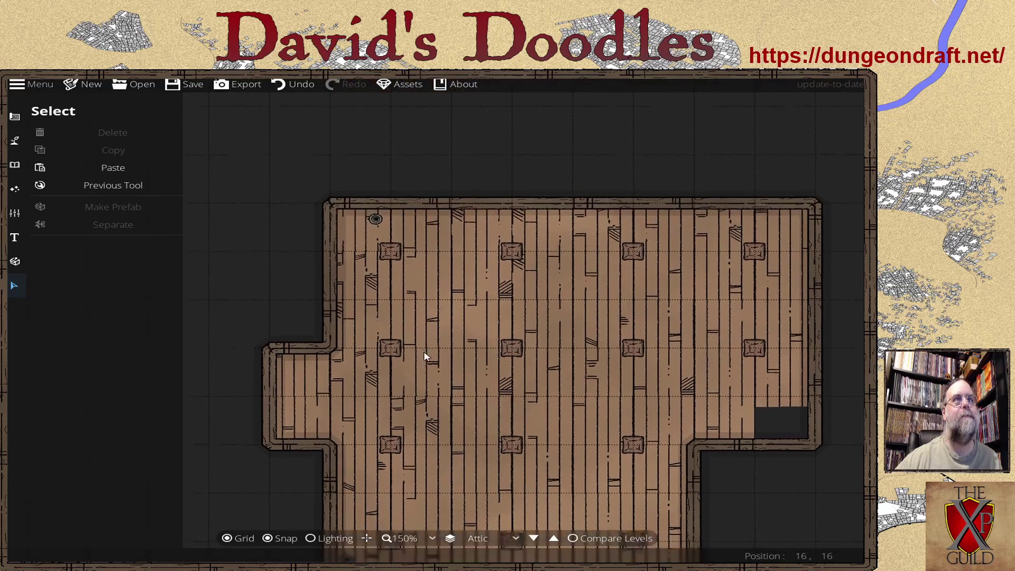
pyautogui.click(407, 248)
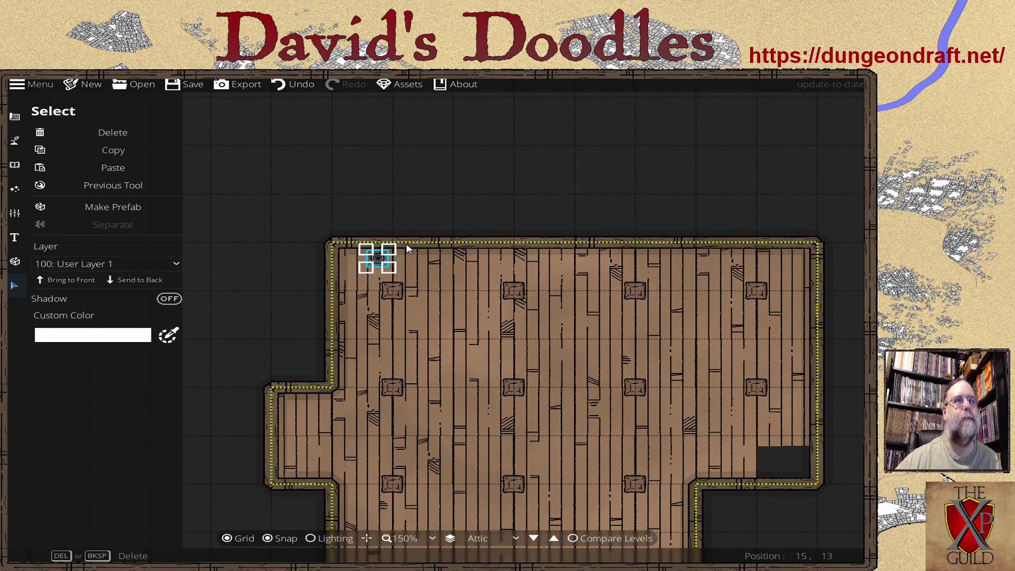
pyautogui.moveTo(505, 433); pyautogui.dragTo(504, 344)
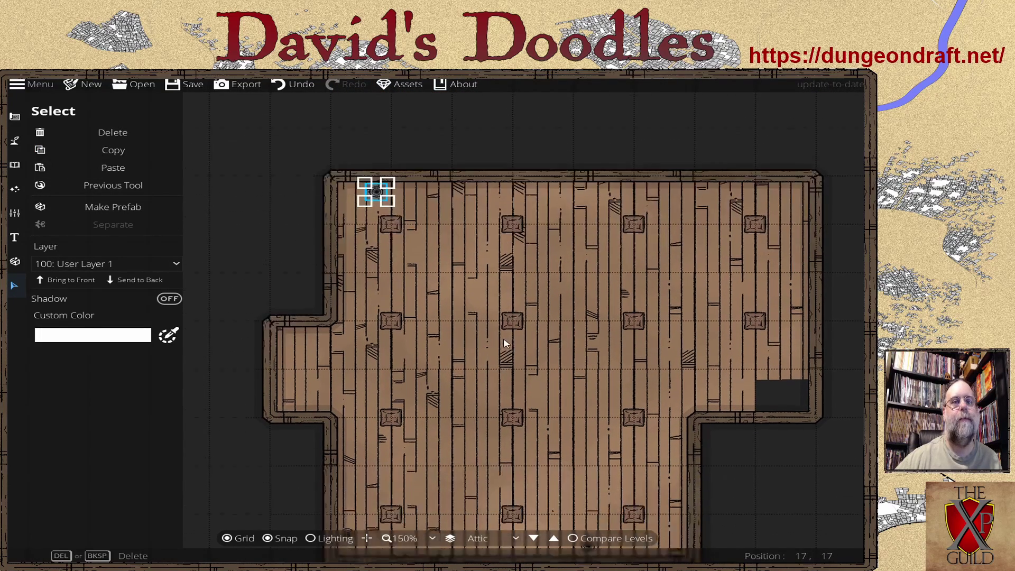
pyautogui.click(574, 539)
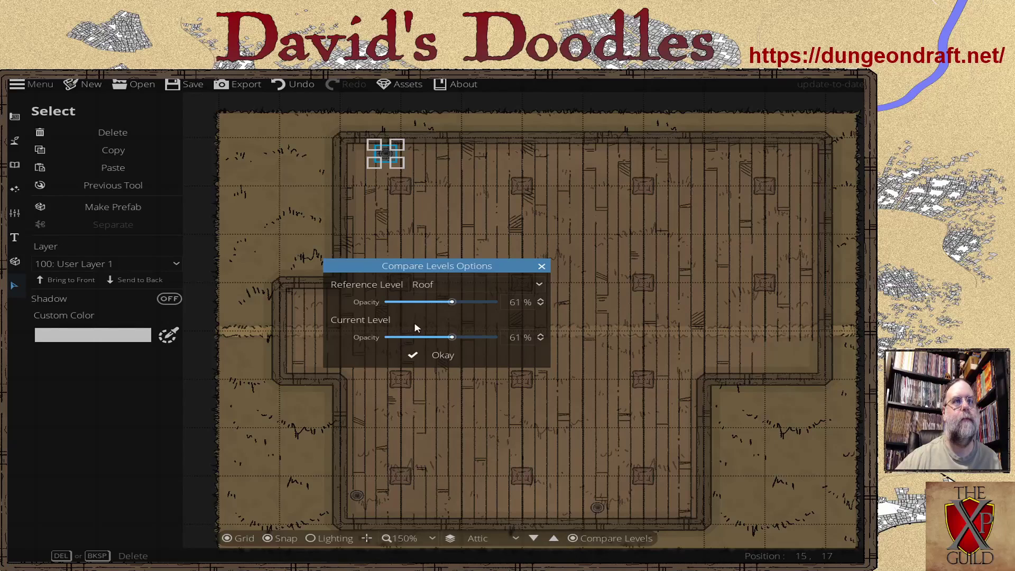
pyautogui.click(432, 357)
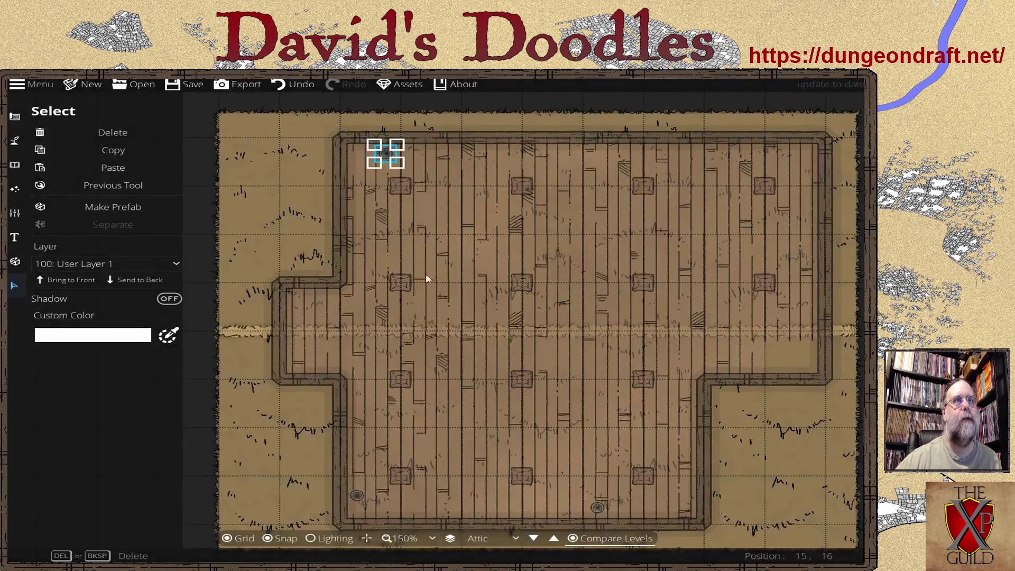
# Step: Paste a copy of the round chimney and align it over the attic's northwest chimney with grid snapping turned off
pyautogui.click(110, 167)
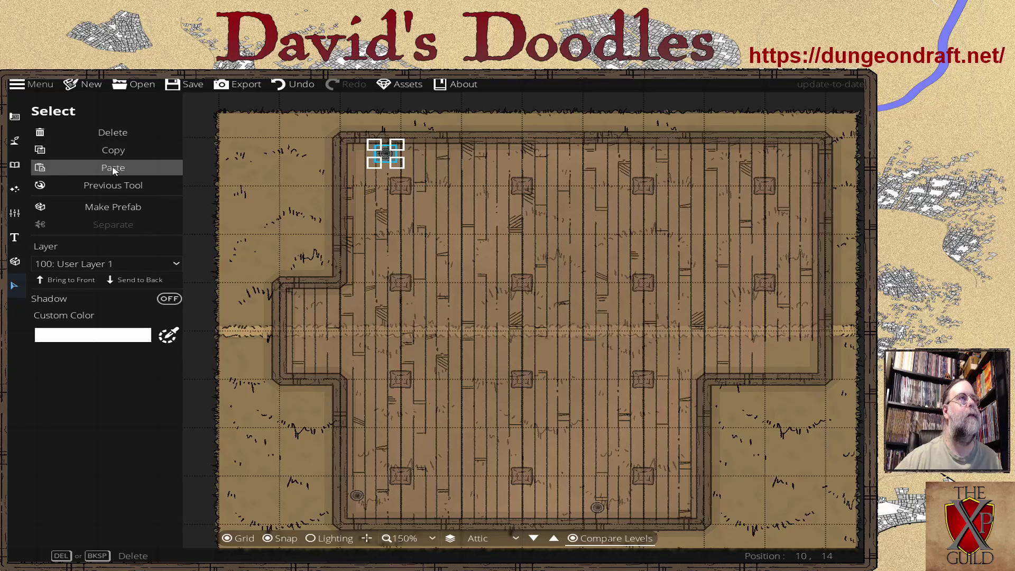
pyautogui.click(401, 273)
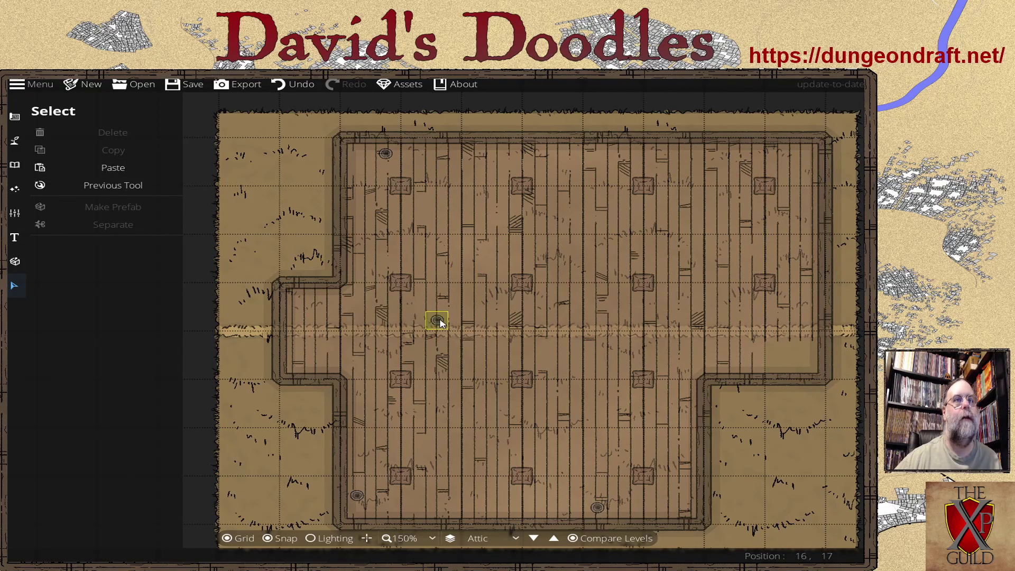
pyautogui.moveTo(436, 320); pyautogui.dragTo(400, 147)
pyautogui.click(395, 211)
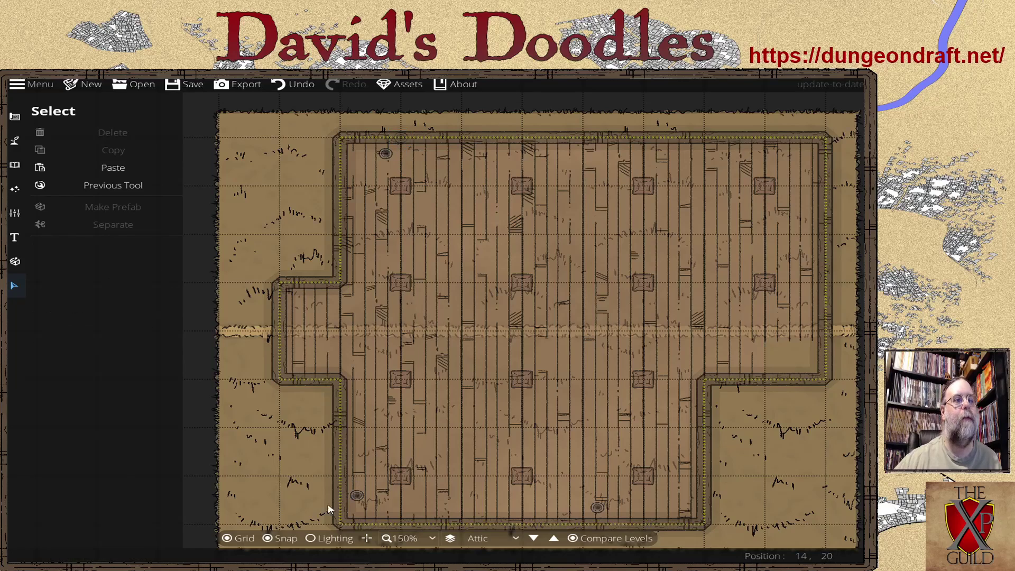
pyautogui.click(276, 540)
pyautogui.moveTo(417, 239); pyautogui.dragTo(426, 366)
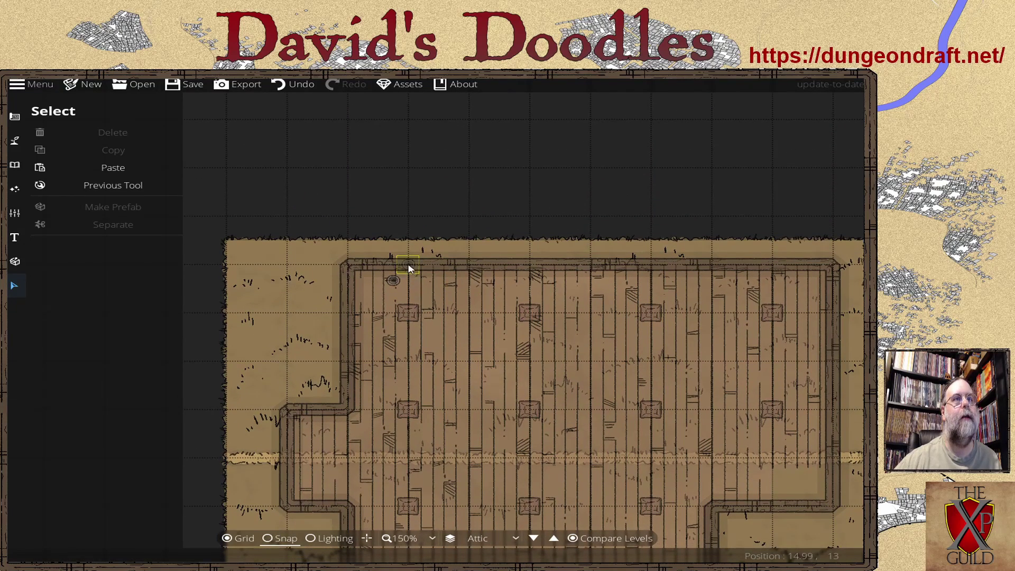
pyautogui.click(396, 280)
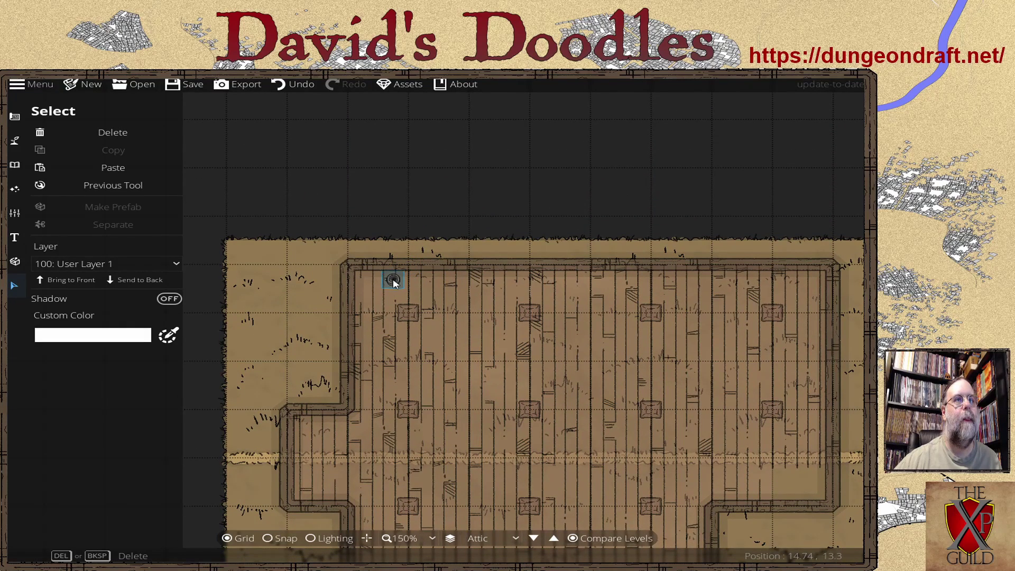
pyautogui.moveTo(394, 285); pyautogui.dragTo(394, 282)
pyautogui.press('Escape')
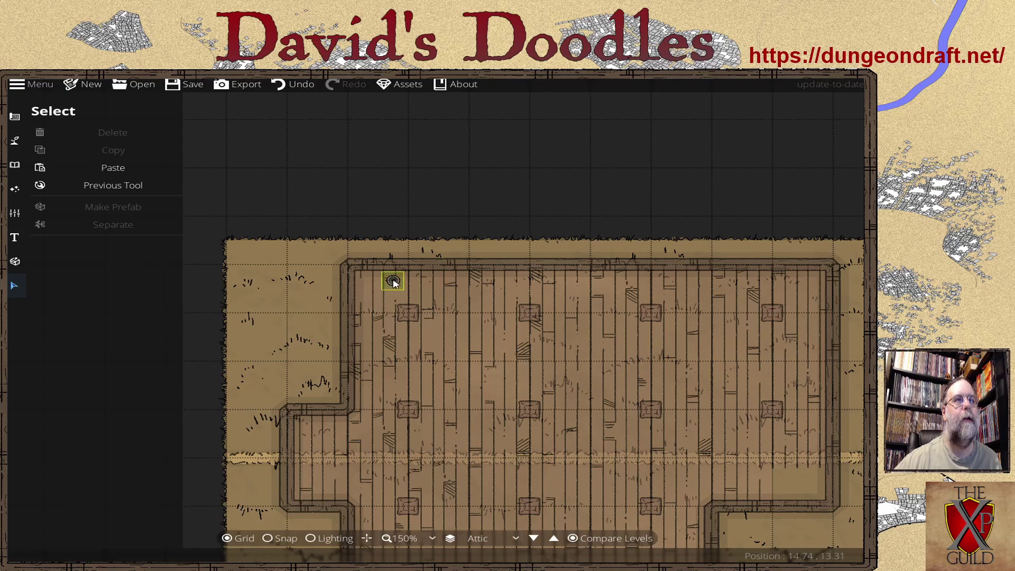
# Step: Paste another chimney copy and align it over the chimney in the attic's southwest corner
pyautogui.moveTo(462, 390); pyautogui.dragTo(426, 202)
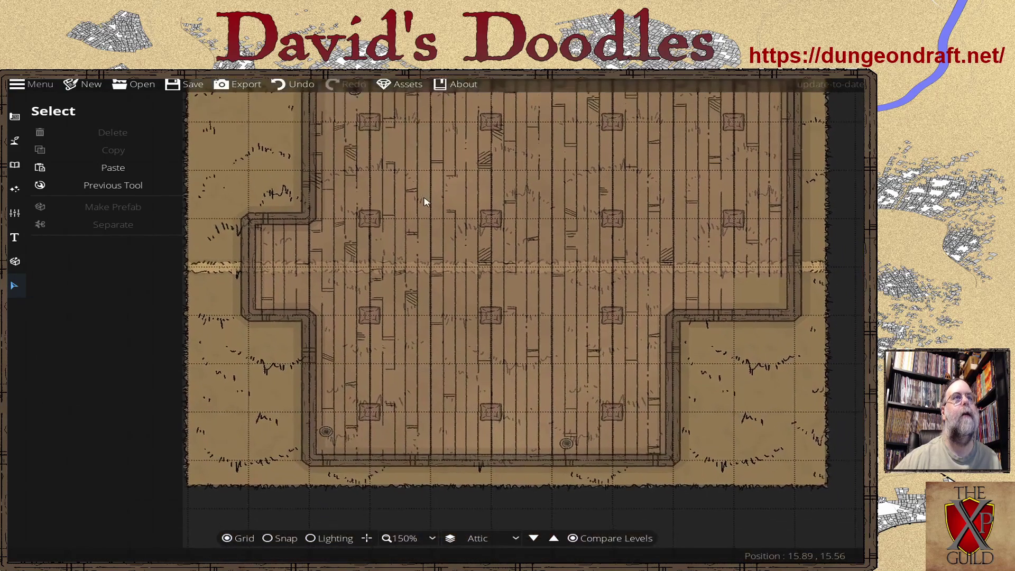
pyautogui.click(112, 167)
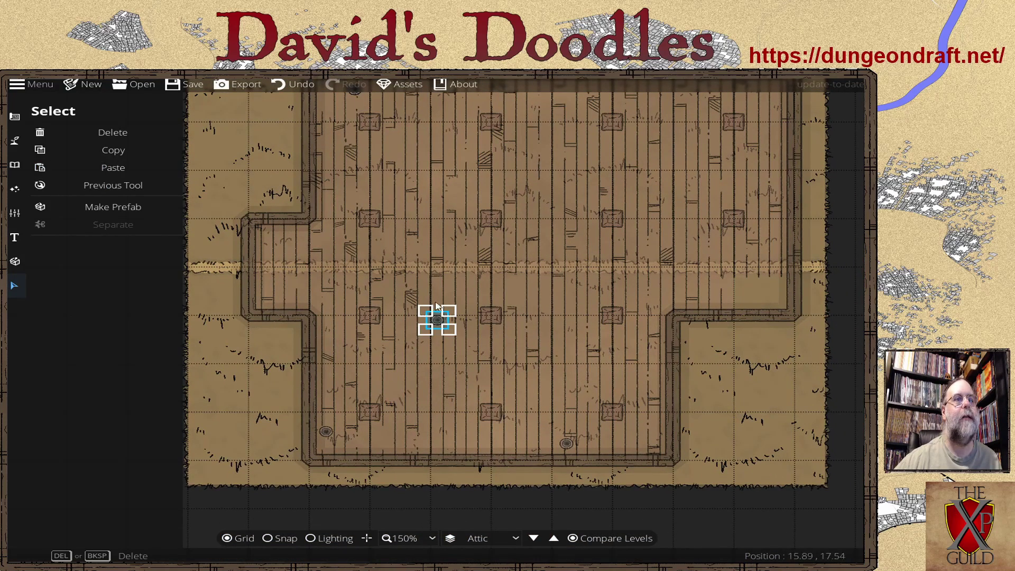
pyautogui.click(464, 372)
pyautogui.click(326, 431)
pyautogui.moveTo(326, 432); pyautogui.dragTo(325, 432)
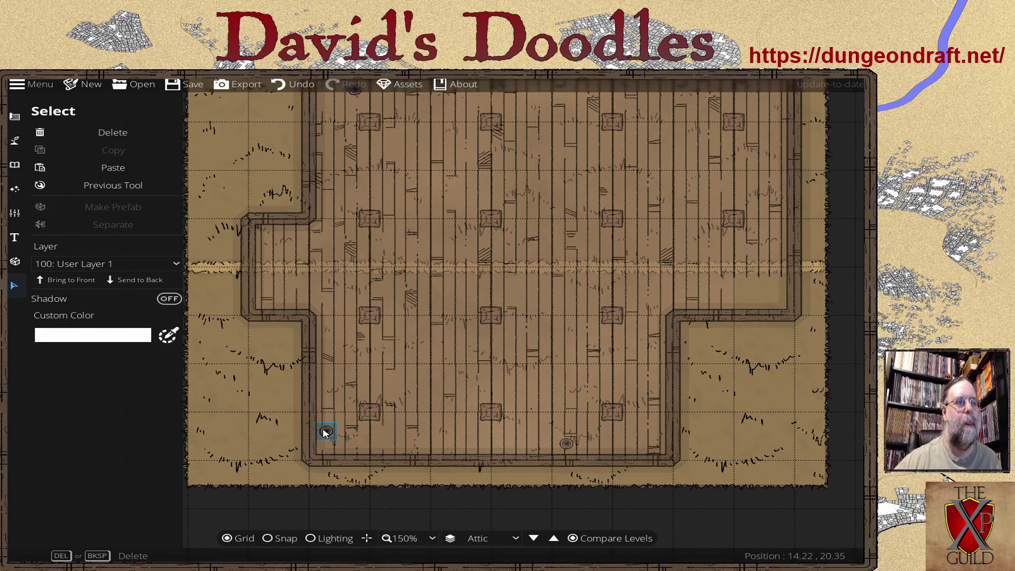
pyautogui.press('Escape')
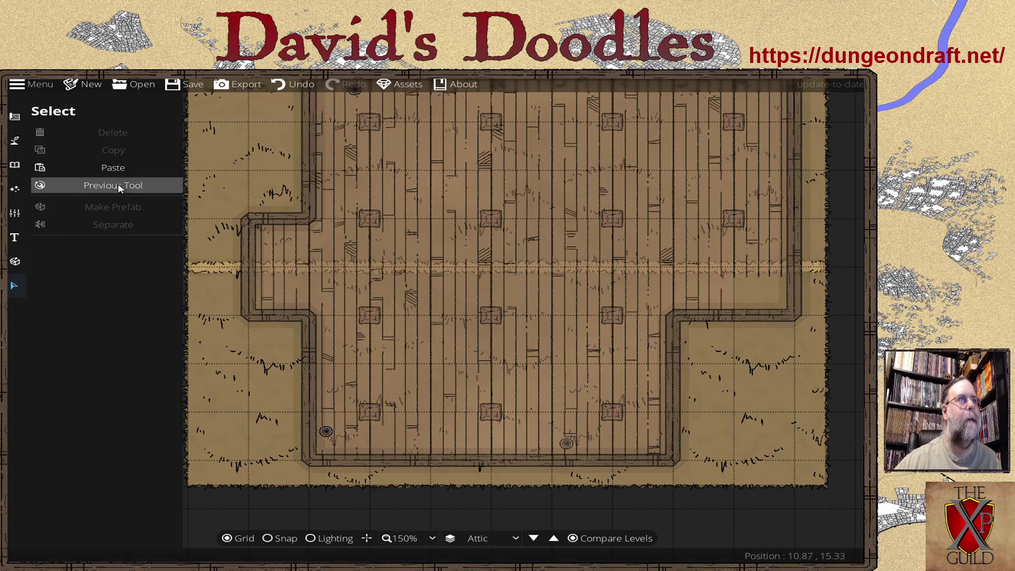
# Step: Paste a third chimney copy and place it over the chimney near the east end of the attic's south wall
pyautogui.click(113, 167)
pyautogui.moveTo(440, 324); pyautogui.dragTo(569, 447)
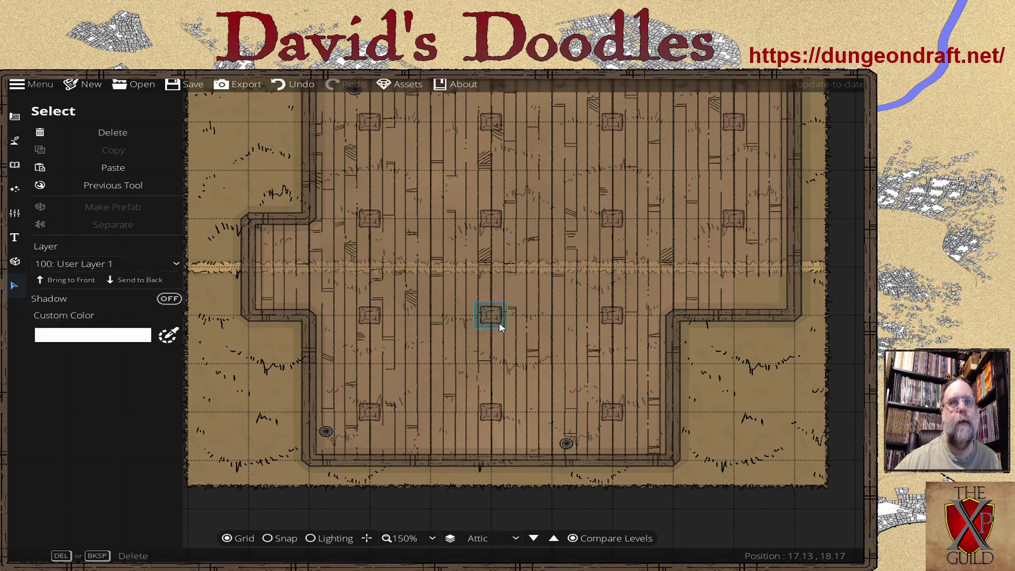
pyautogui.press('Escape')
pyautogui.moveTo(569, 312); pyautogui.dragTo(360, 218)
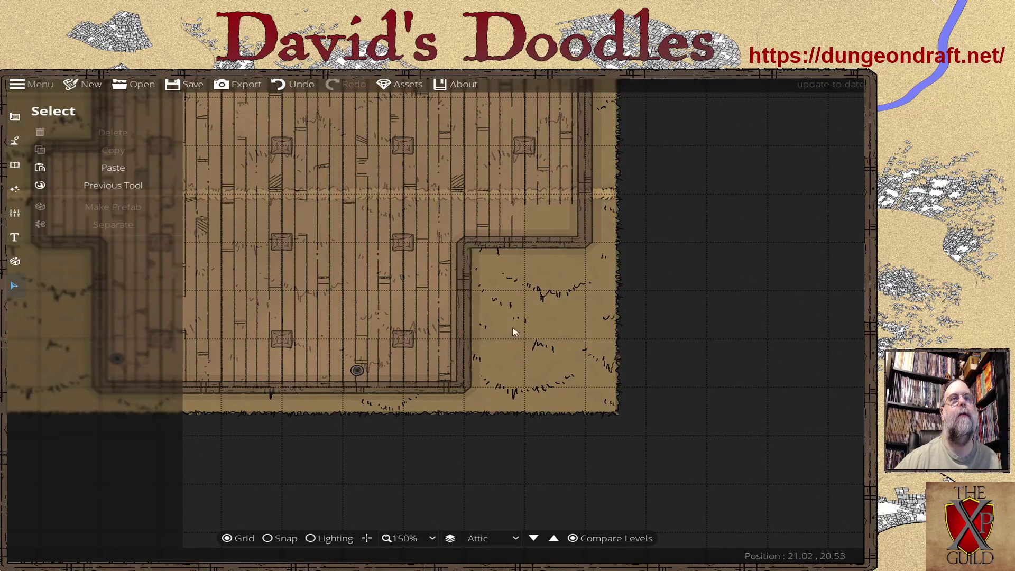
pyautogui.moveTo(573, 353); pyautogui.dragTo(652, 376)
pyautogui.scroll(-2, 649, 383)
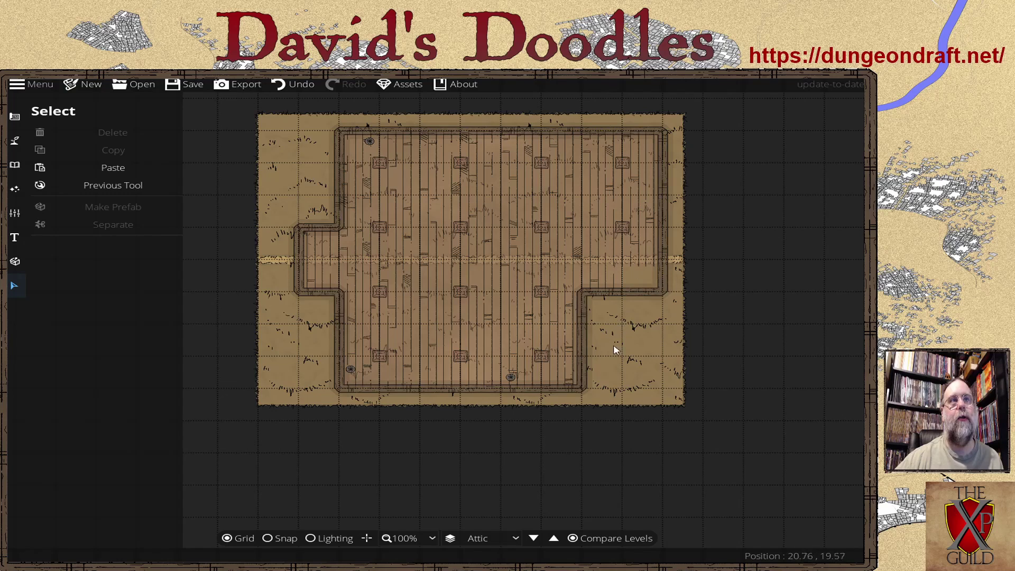
# Step: Compare the 2nd story level with the Attic as the reference level
pyautogui.click(534, 540)
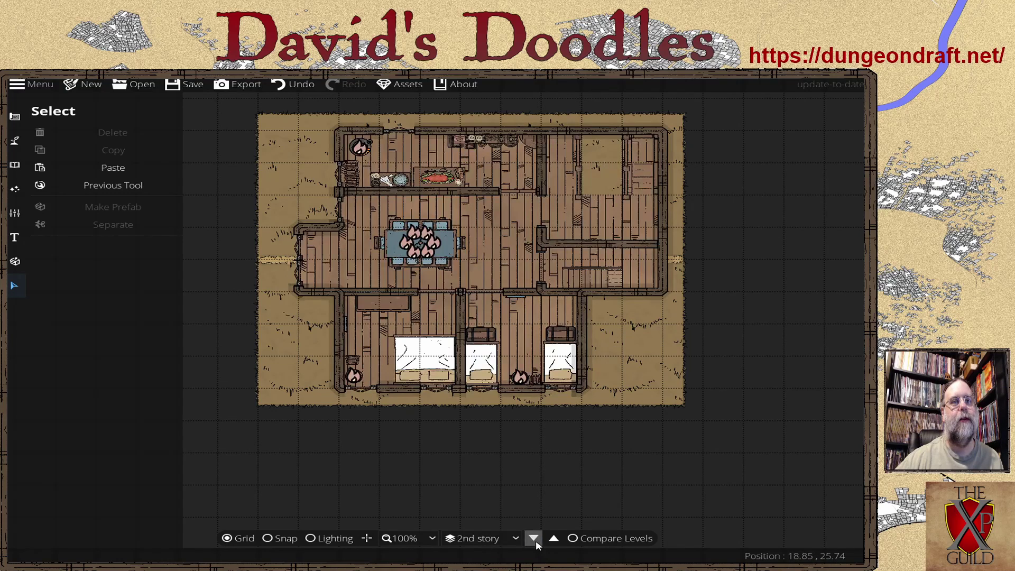
pyautogui.click(574, 539)
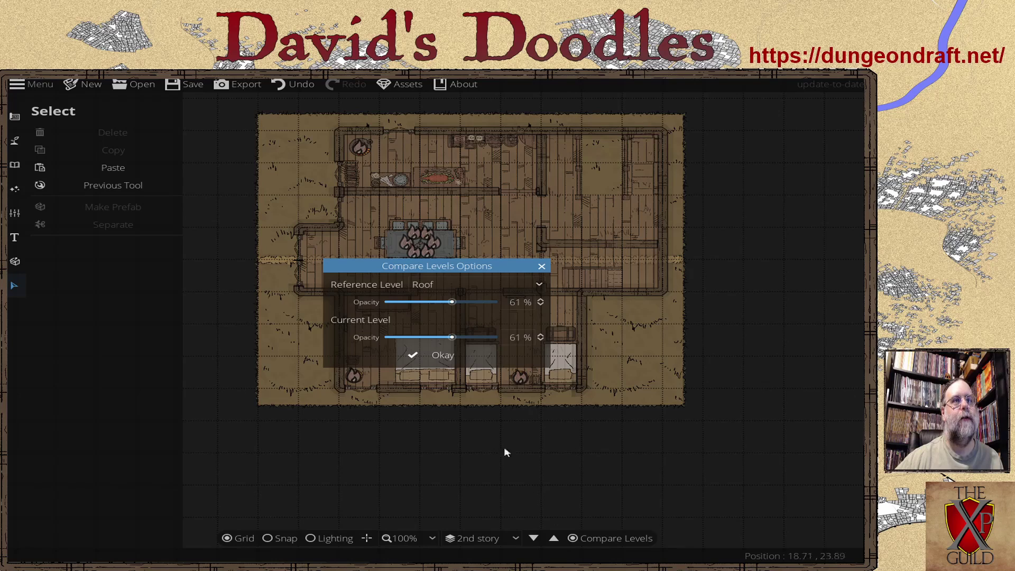
pyautogui.click(449, 284)
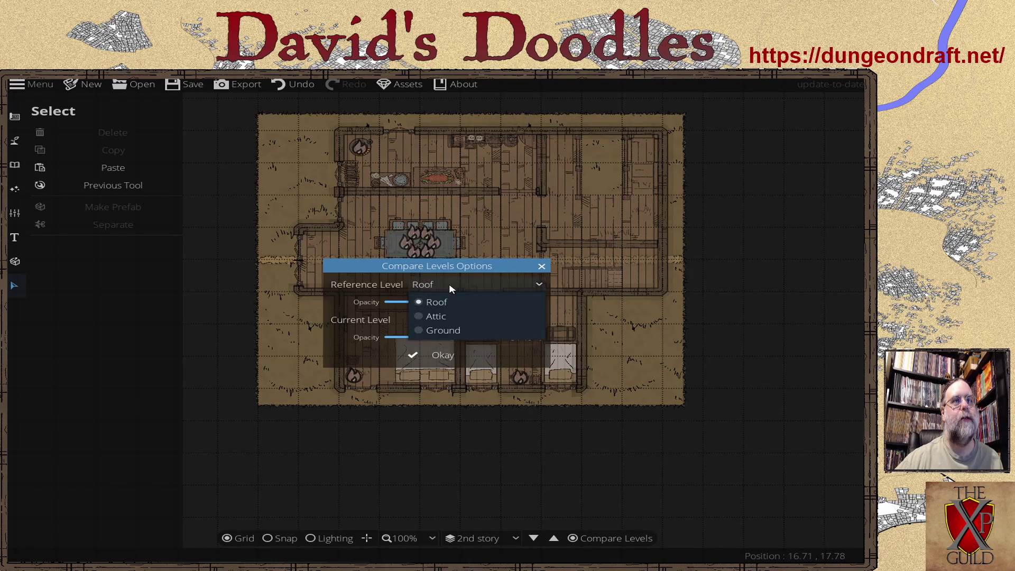
pyautogui.click(445, 315)
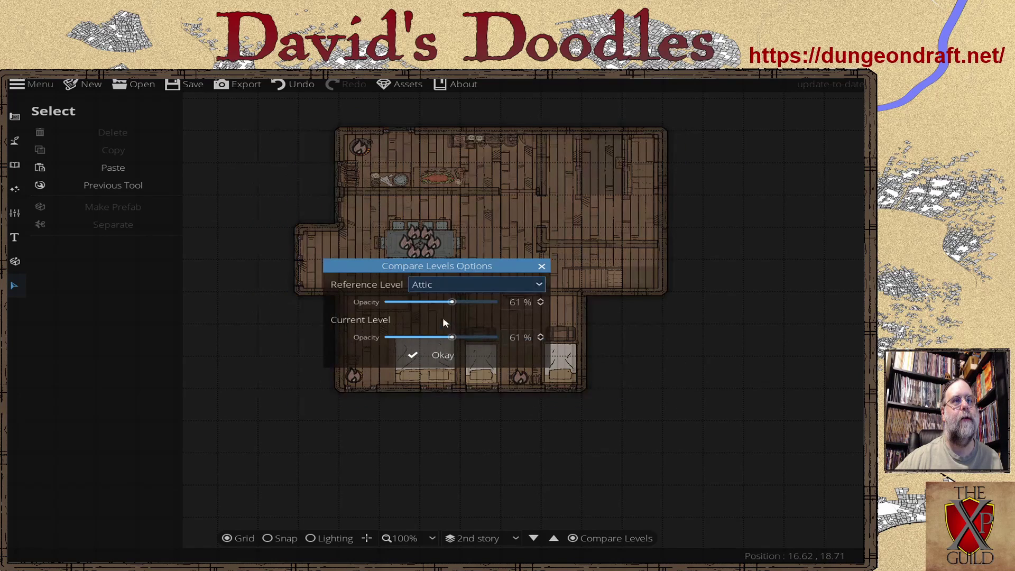
pyautogui.click(417, 355)
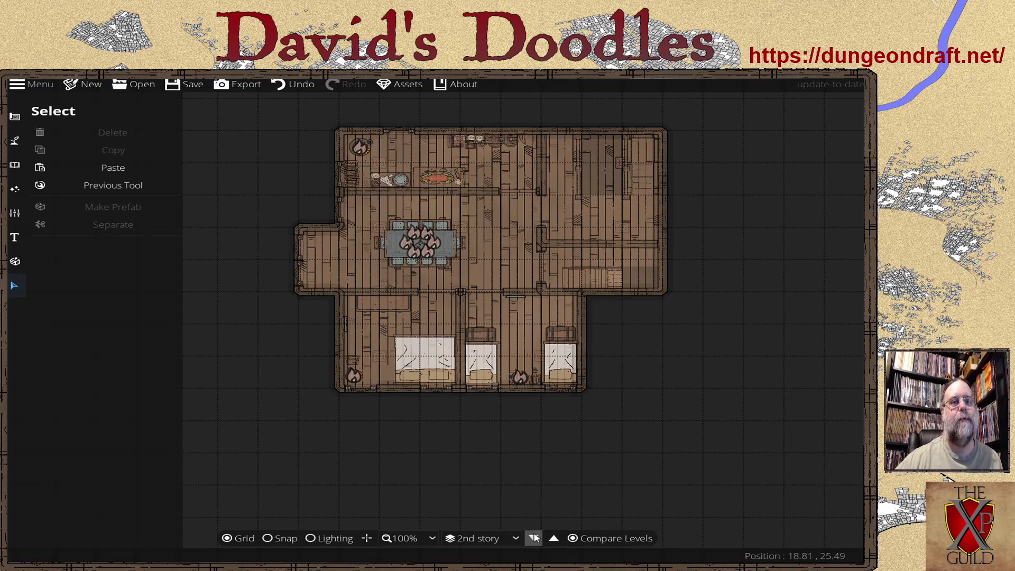
pyautogui.click(576, 539)
# Step: Switch to the Ground level and look through the Pillar objects with the Object tool
pyautogui.click(534, 539)
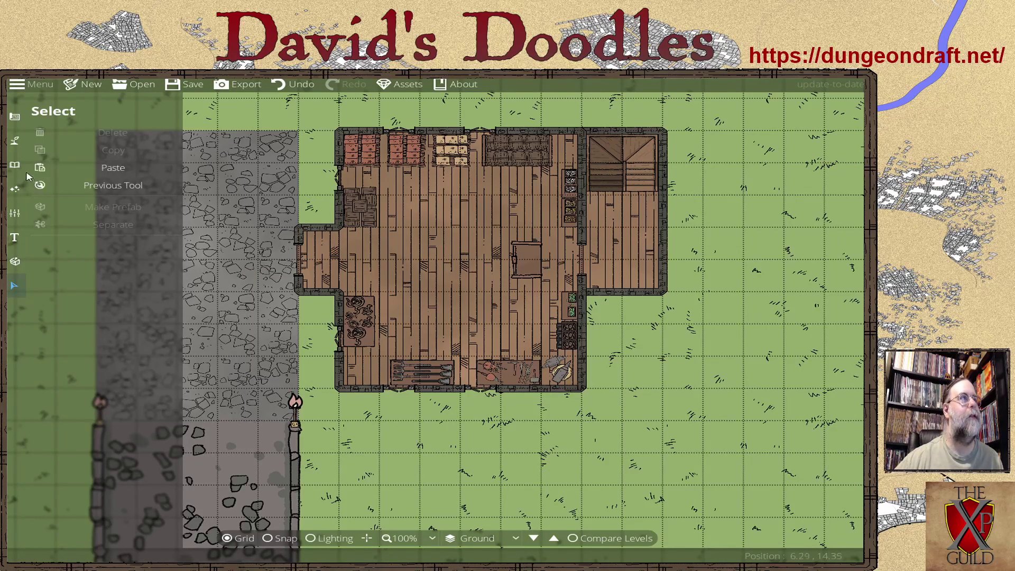
pyautogui.click(14, 118)
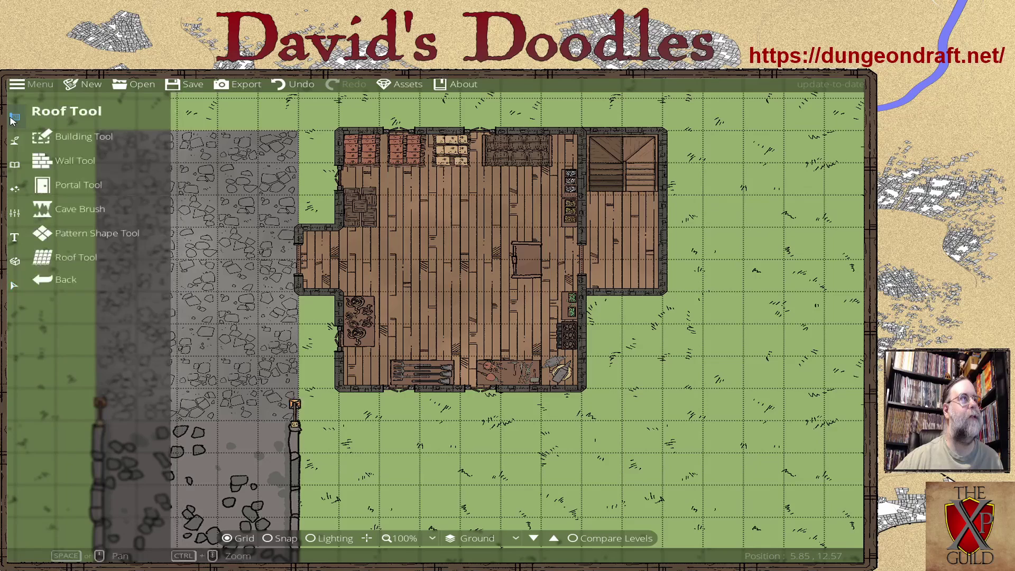
pyautogui.click(15, 164)
pyautogui.click(42, 138)
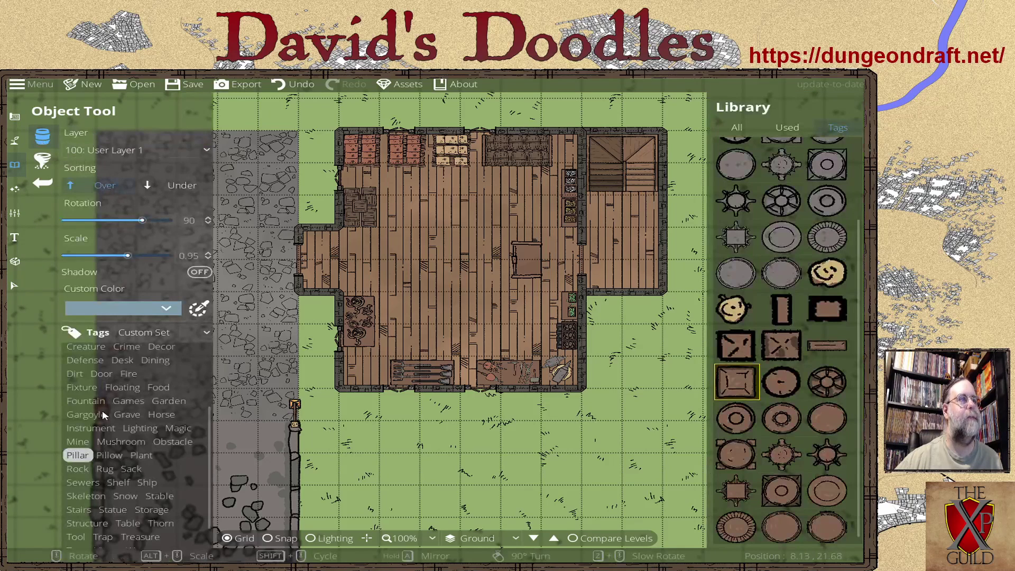
pyautogui.scroll(-1, 105, 411)
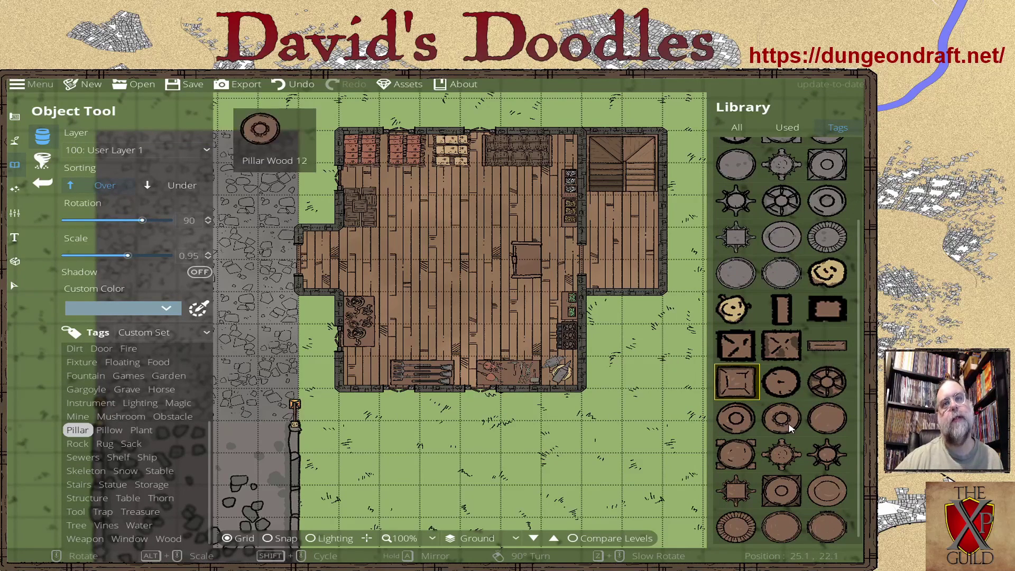
pyautogui.scroll(2, 830, 422)
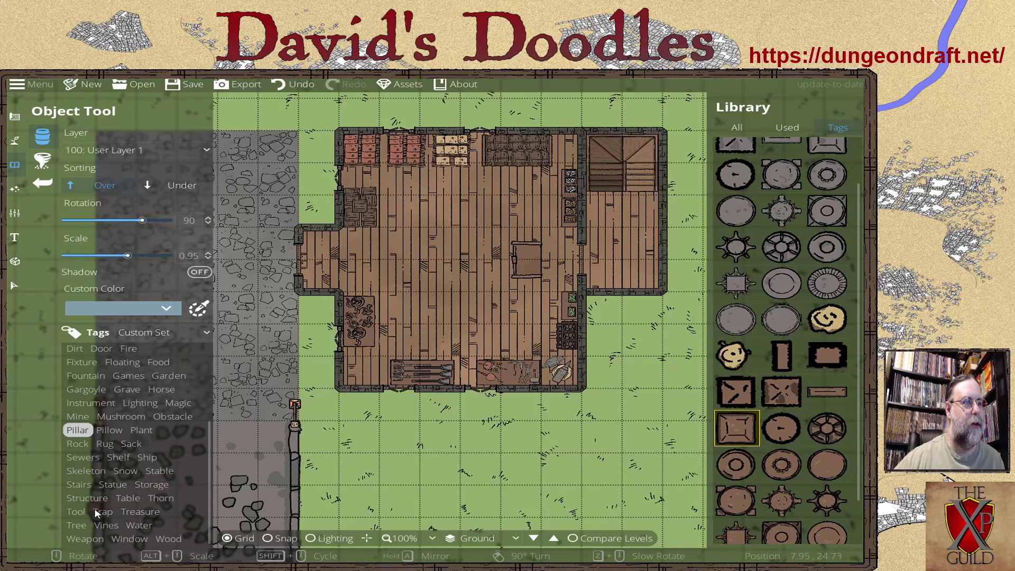
# Step: Filter the object library by the Ship tag and choose the Mast 03 object for placement
pyautogui.click(145, 458)
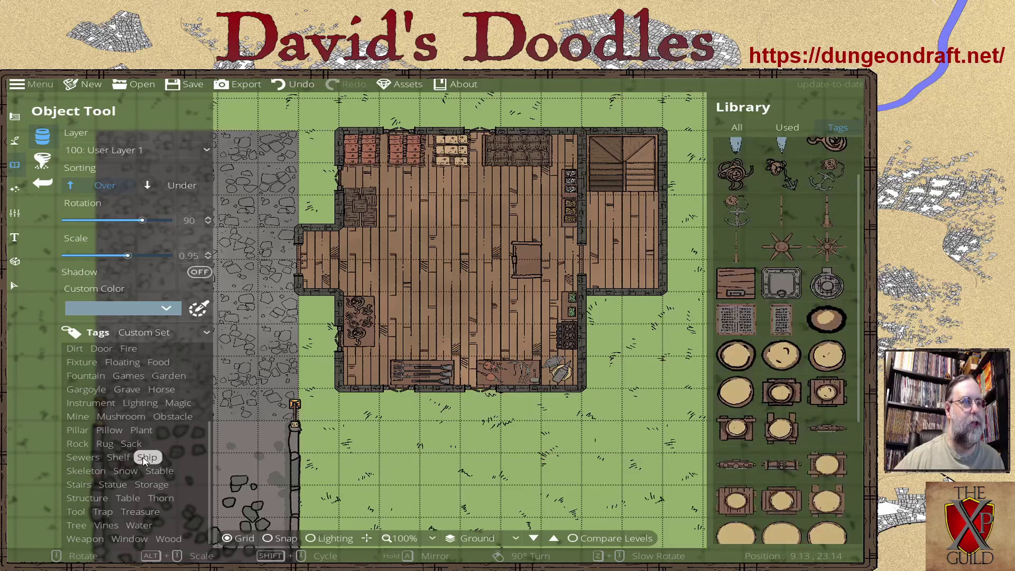
pyautogui.scroll(-5, 801, 394)
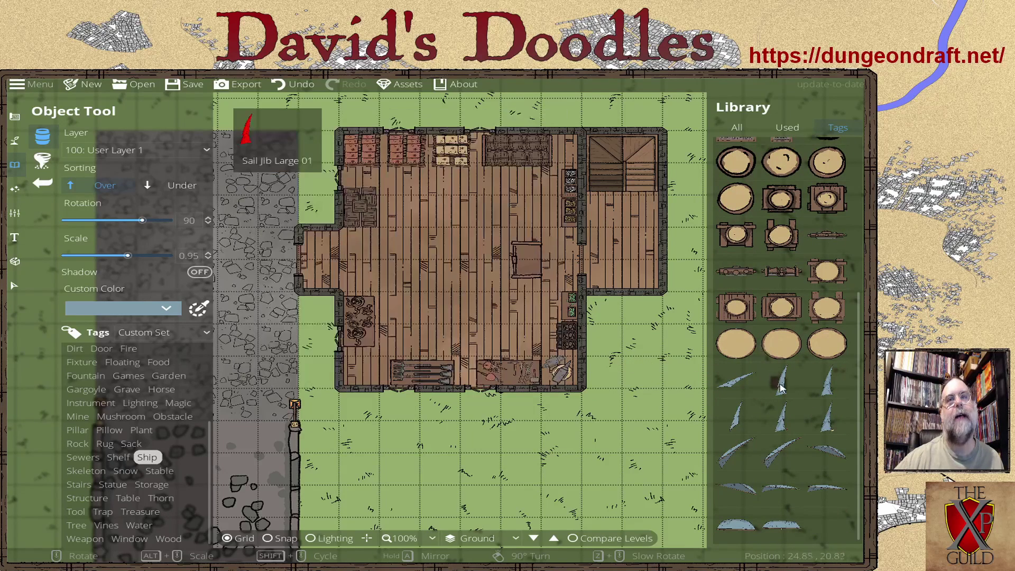
pyautogui.scroll(4, 782, 389)
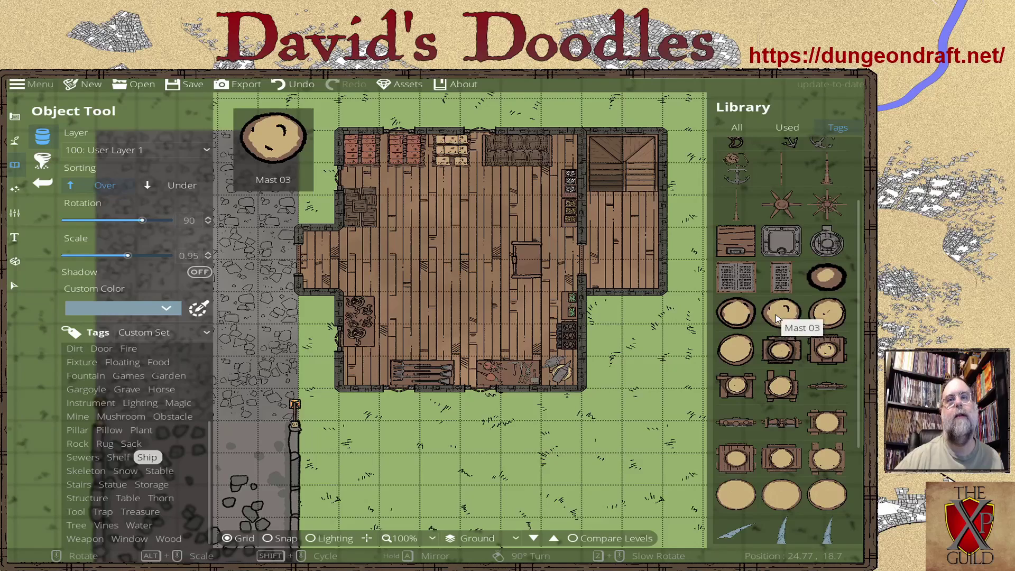
pyautogui.click(779, 315)
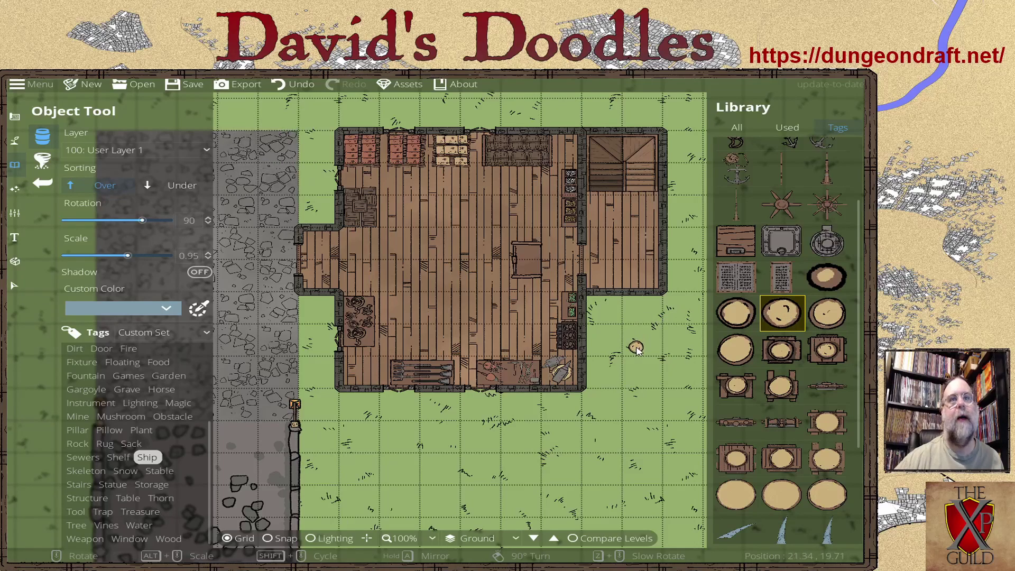
pyautogui.moveTo(624, 374); pyautogui.dragTo(560, 379)
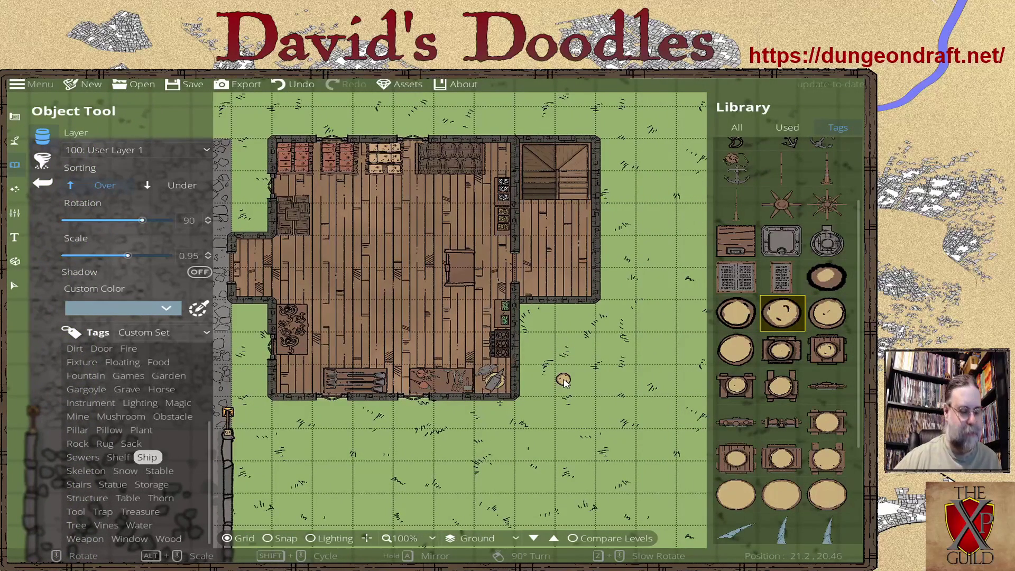
# Step: Scale the Mast 03 object to 1.65 and place it on the grass off the house's southeast corner on the Ground level
pyautogui.scroll(2, 565, 383)
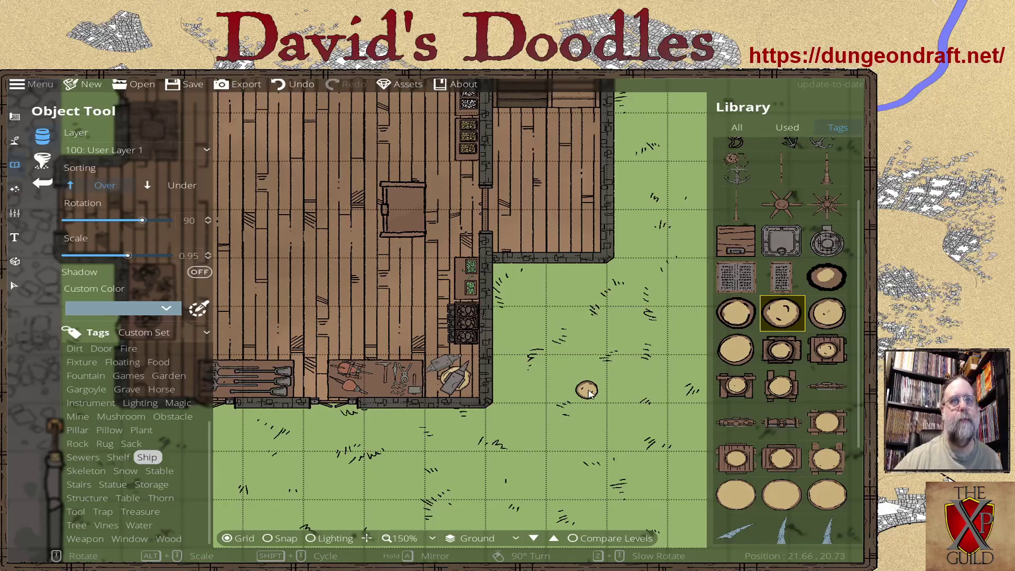
pyautogui.keyDown('alt'); pyautogui.scroll(6, 591, 392); pyautogui.keyUp('alt')
pyautogui.scroll(2, 591, 393)
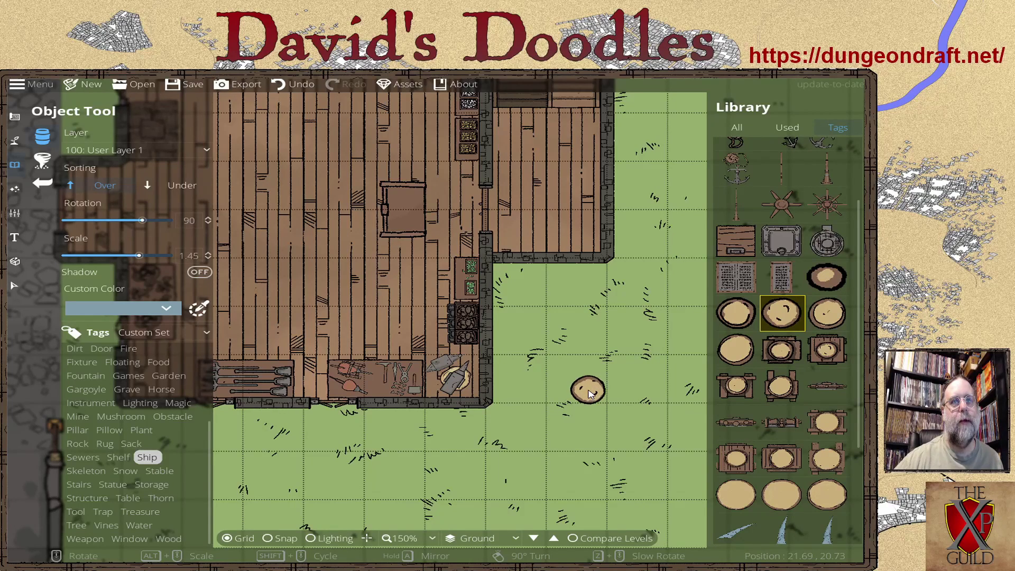
pyautogui.scroll(2, 590, 394)
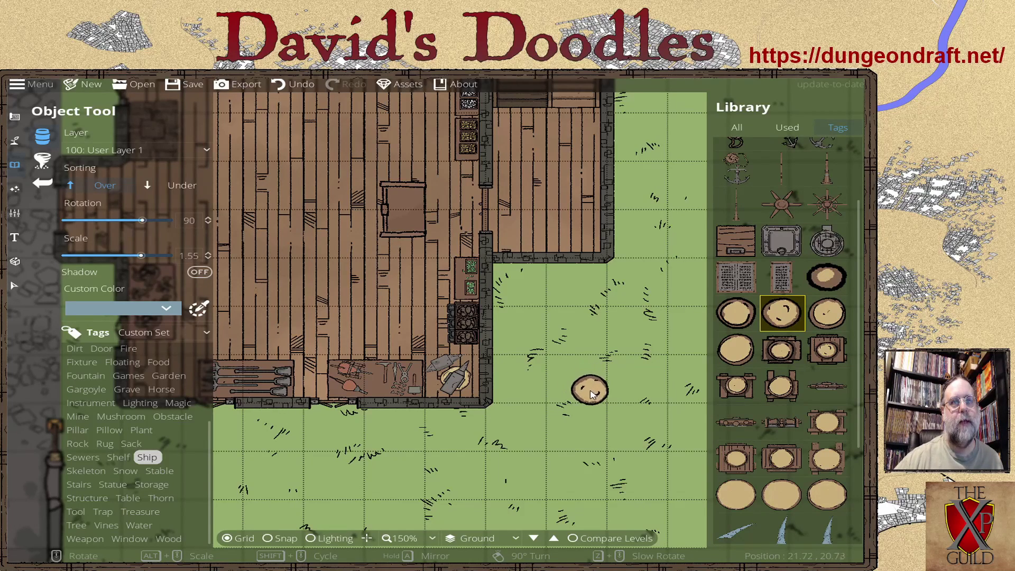
pyautogui.scroll(2, 591, 392)
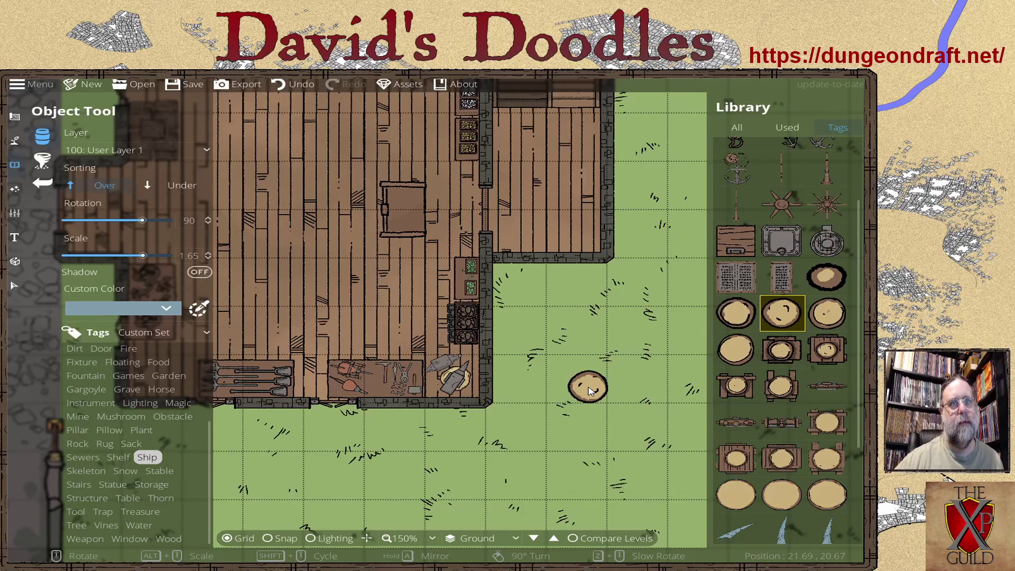
pyautogui.moveTo(590, 391); pyautogui.dragTo(603, 328)
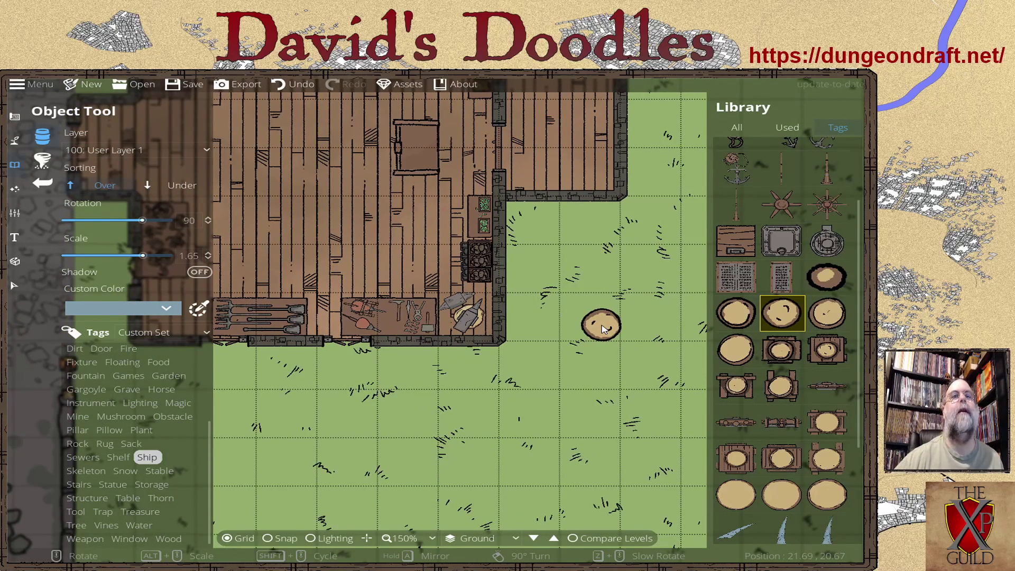
# Step: Compare the 2nd story level with Ground as the reference and place a mast directly over the Ground level one
pyautogui.click(554, 538)
pyautogui.click(582, 537)
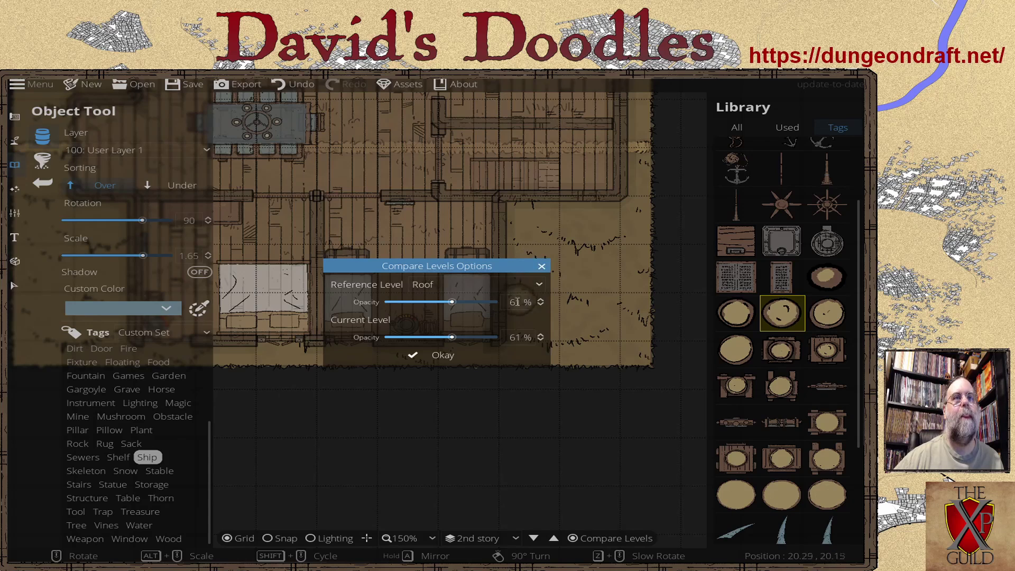
pyautogui.click(439, 286)
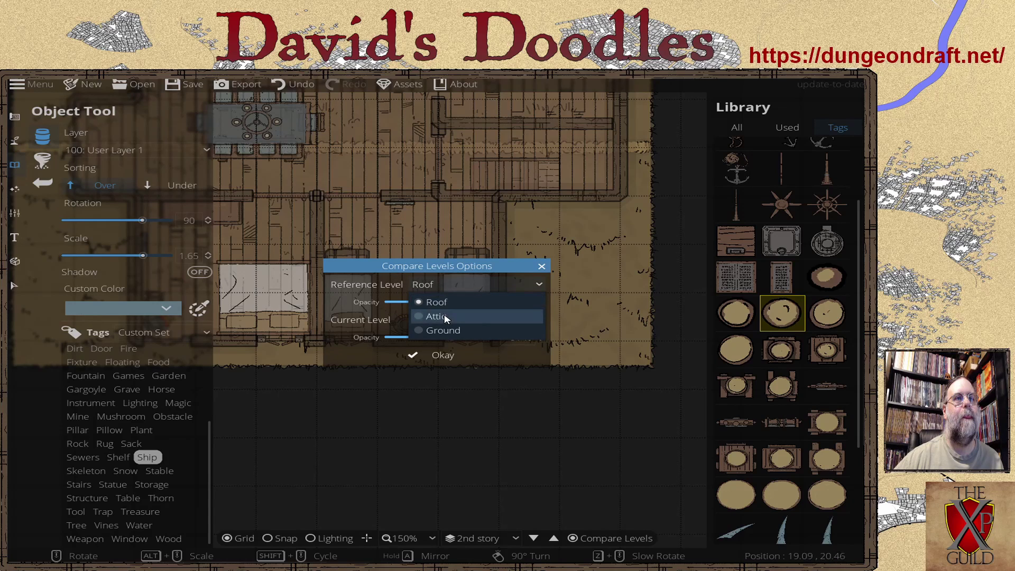
pyautogui.click(443, 330)
pyautogui.click(430, 357)
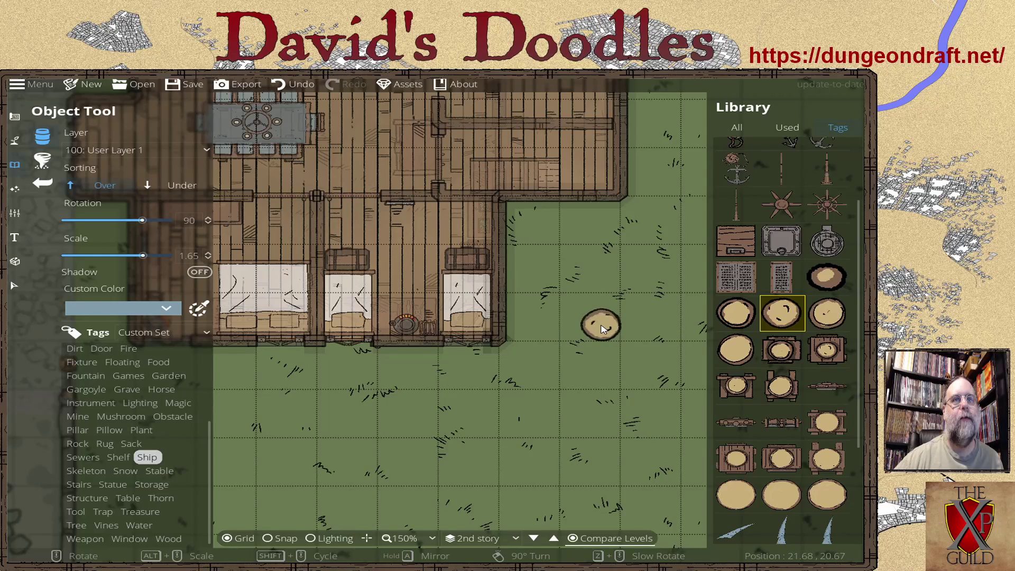
# Step: On the Attic level, set object sorting to Under and place a matching mast, using 2nd story as the comparison reference
pyautogui.click(553, 538)
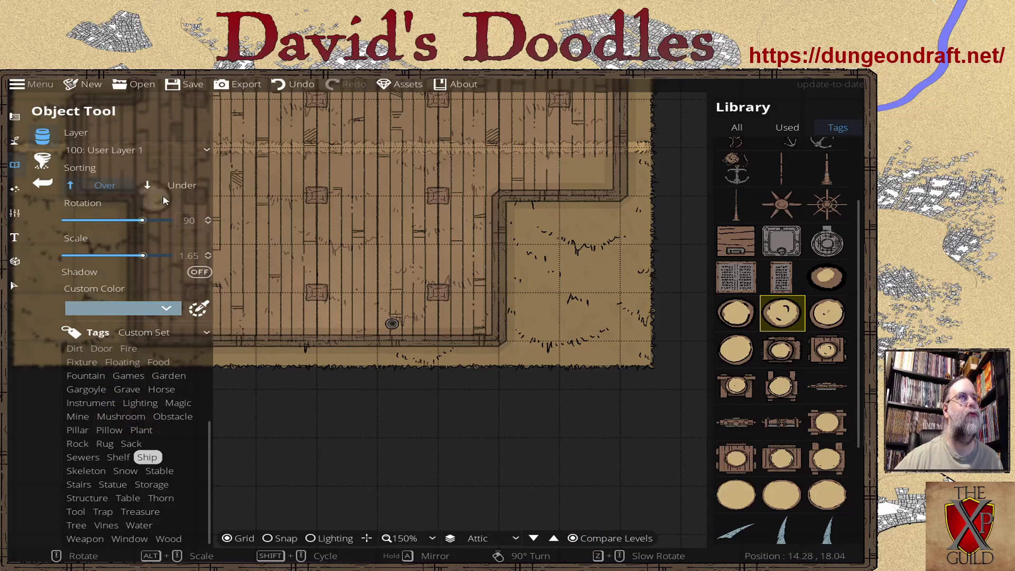
pyautogui.click(180, 185)
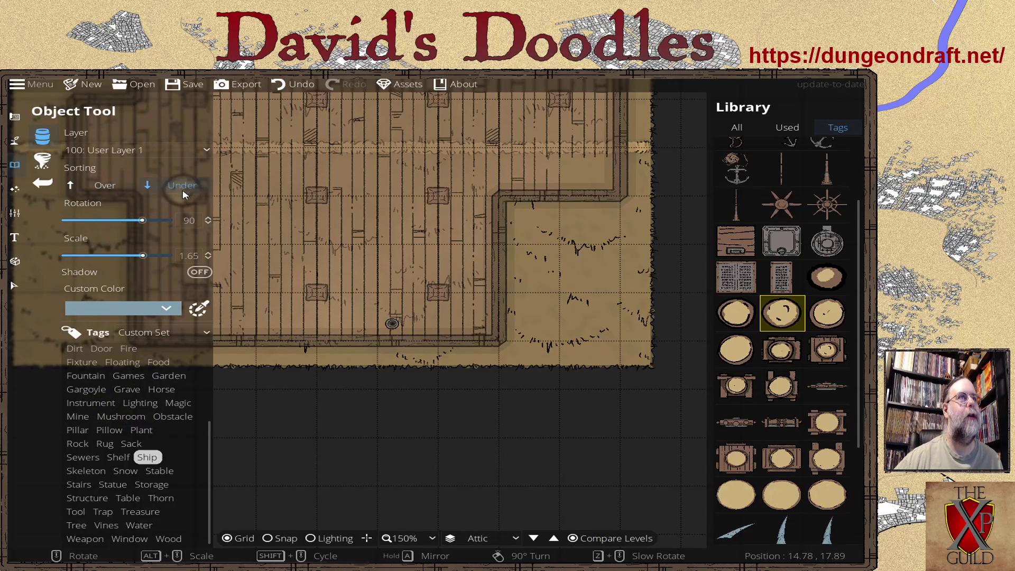
pyautogui.click(588, 540)
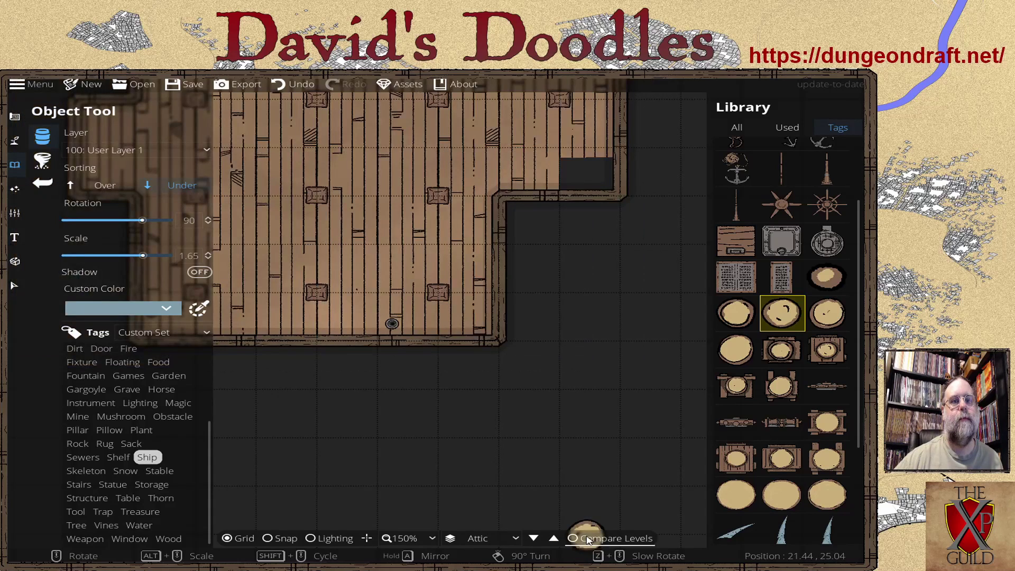
pyautogui.rightClick(587, 539)
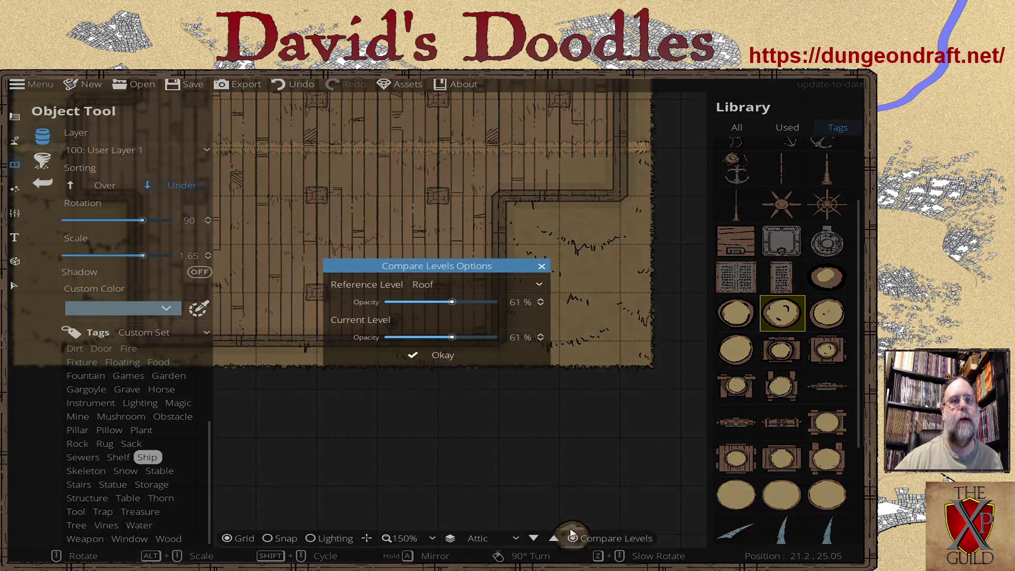
pyautogui.click(427, 288)
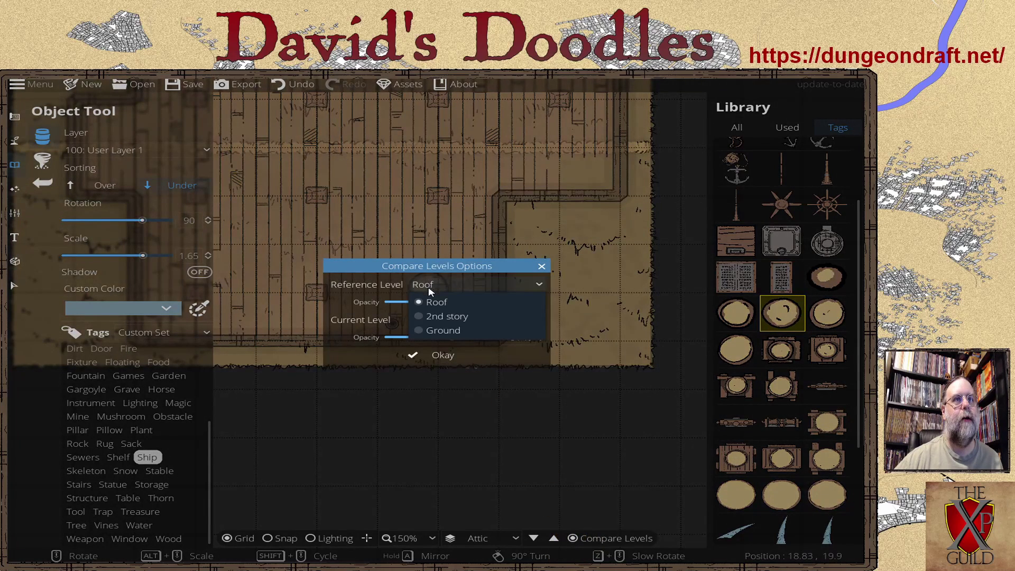
pyautogui.click(435, 316)
pyautogui.click(439, 355)
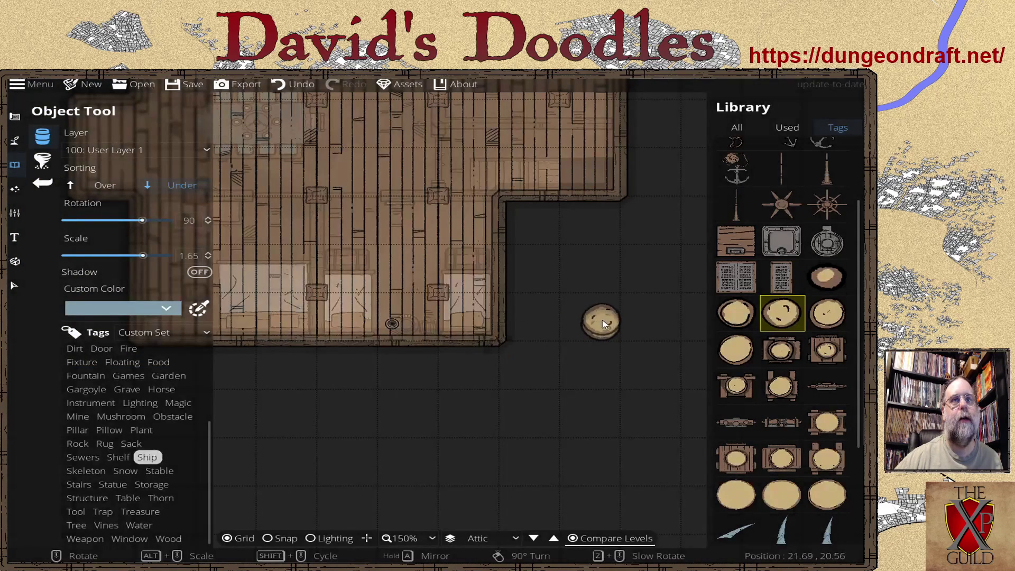
pyautogui.click(602, 325)
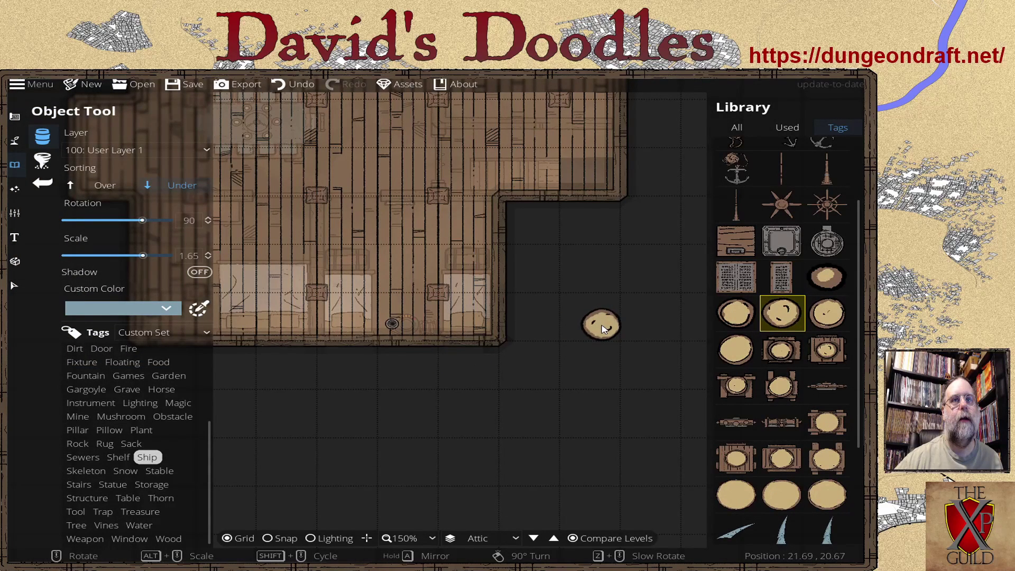
# Step: Check the Roof level against the Attic as the reference level, and turn the level comparison off
pyautogui.click(579, 541)
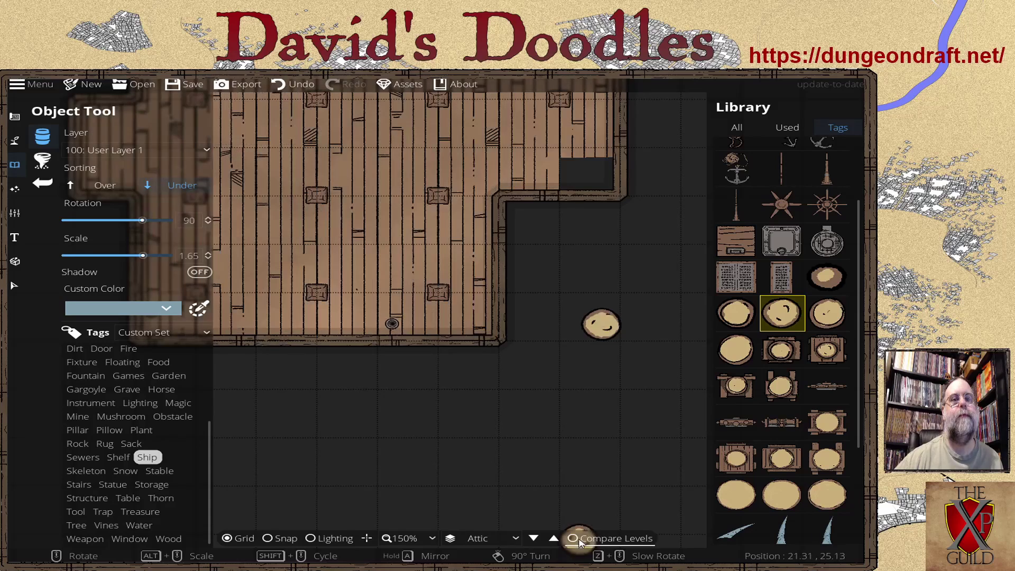
pyautogui.click(552, 538)
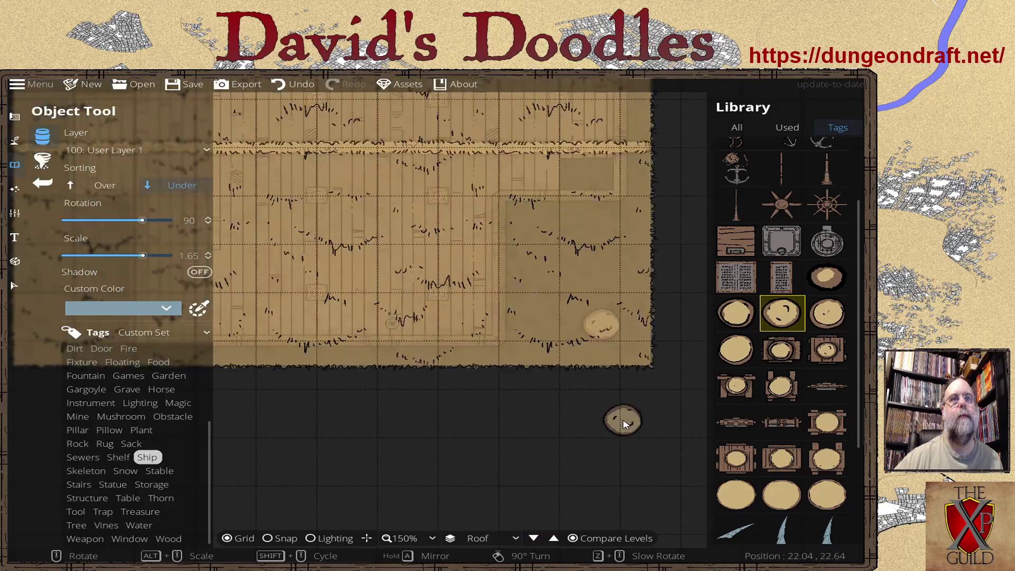
pyautogui.click(580, 539)
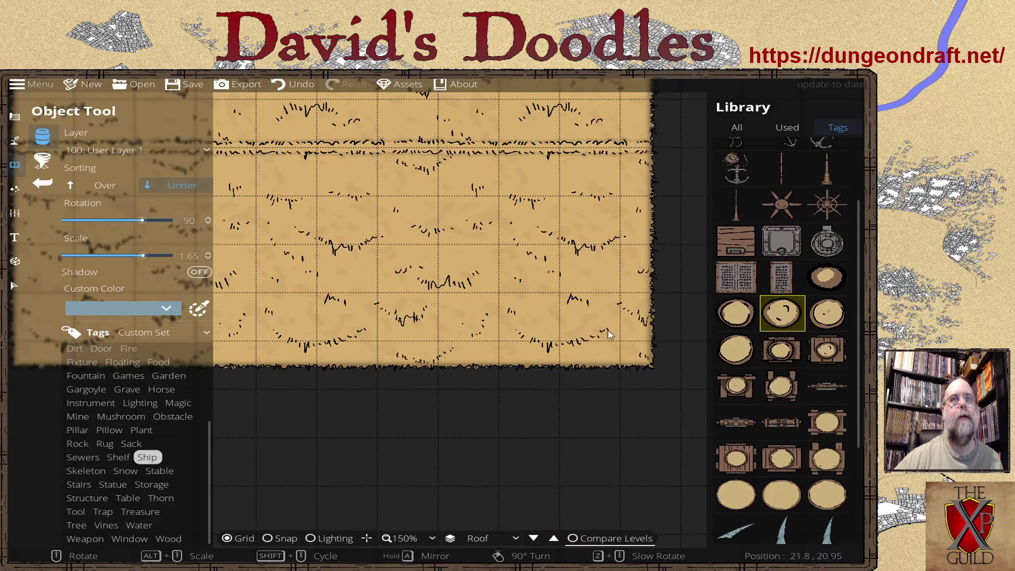
pyautogui.rightClick(573, 539)
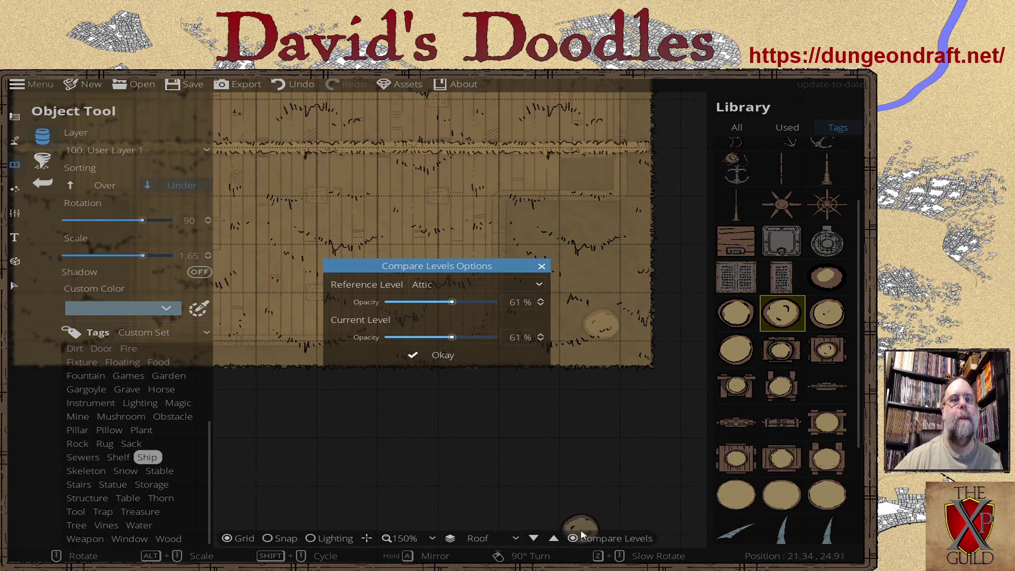
pyautogui.click(433, 355)
pyautogui.click(574, 539)
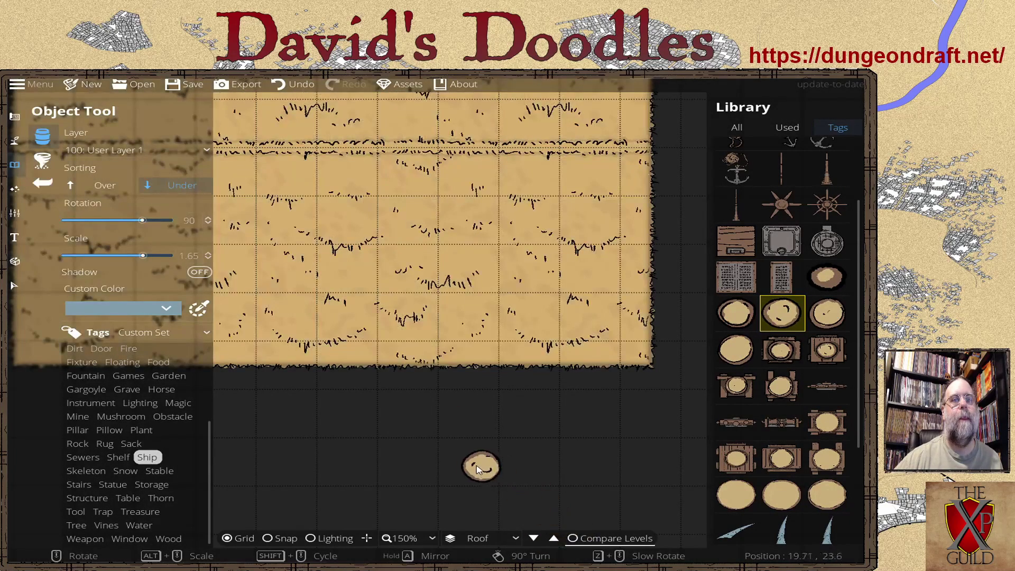
# Step: Go down from the Roof through the Attic and 2nd story to Ground, checking the mast on each level without comparison
pyautogui.scroll(-4, 427, 456)
pyautogui.scroll(1, 429, 457)
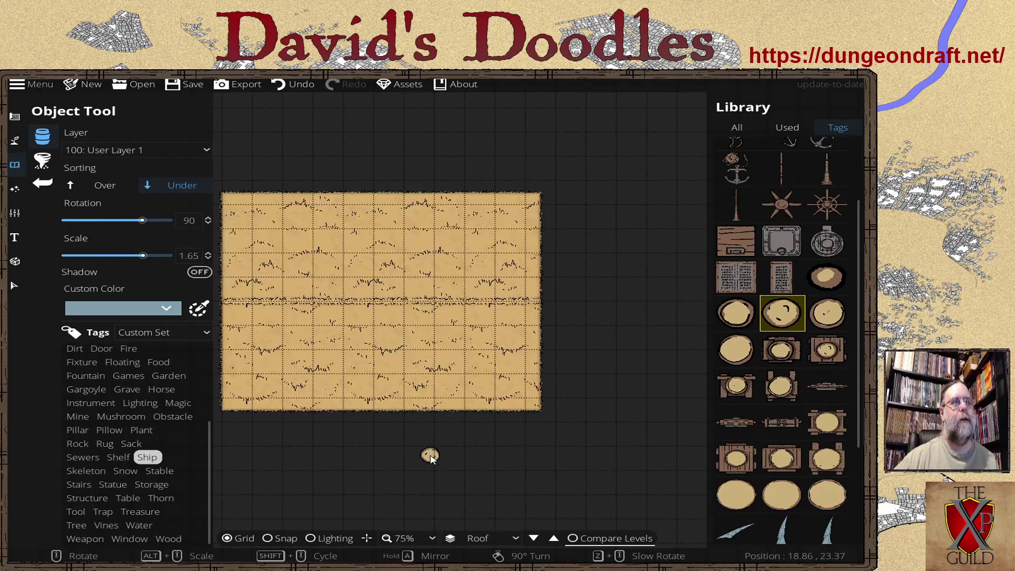
pyautogui.moveTo(407, 414); pyautogui.dragTo(471, 385)
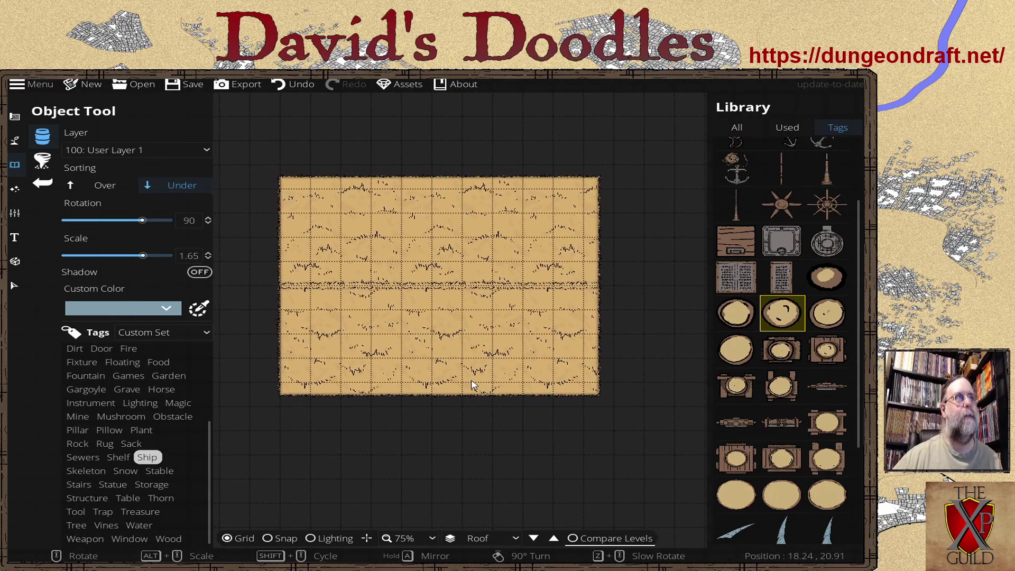
pyautogui.click(535, 538)
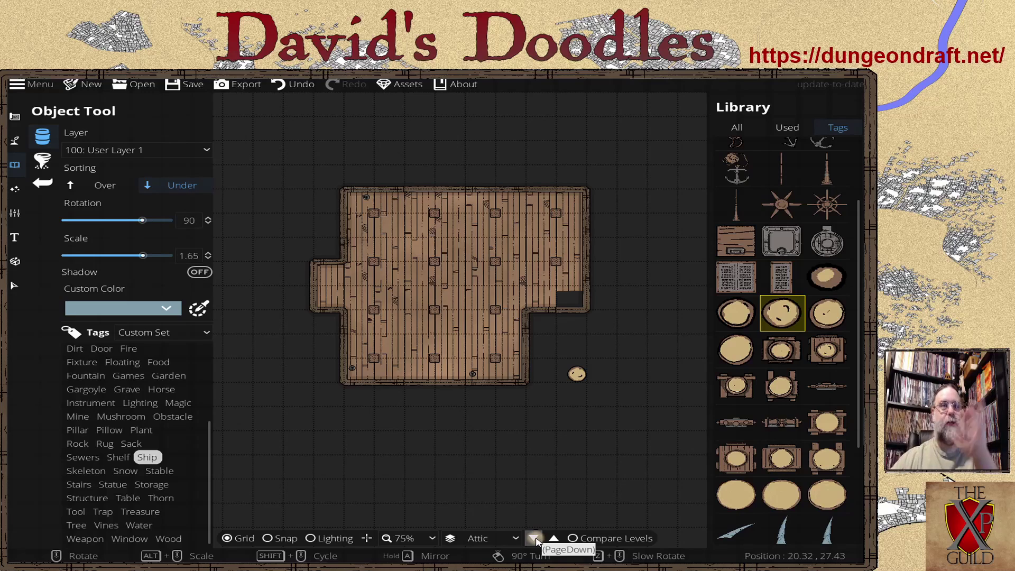
pyautogui.click(535, 538)
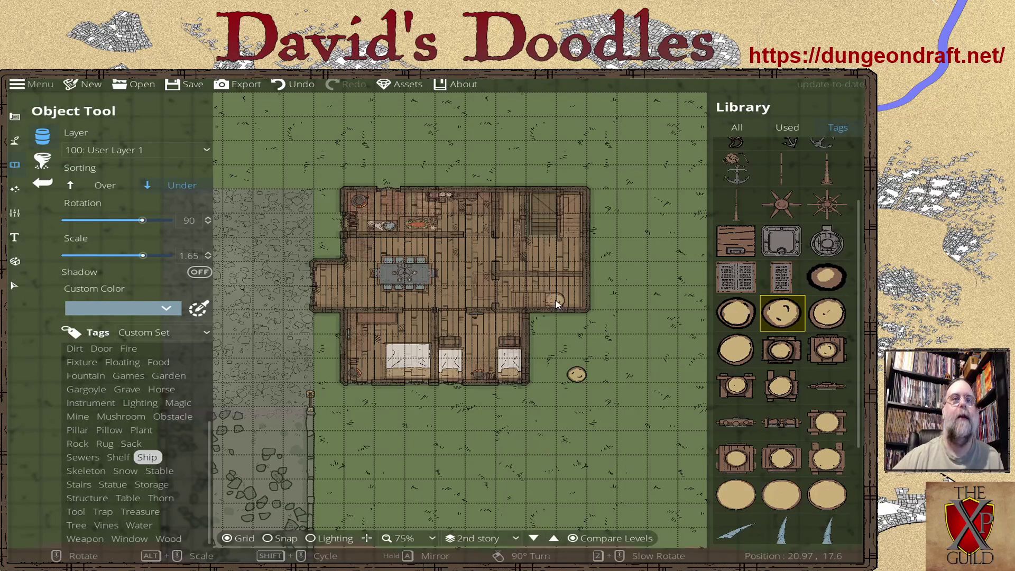
pyautogui.click(573, 538)
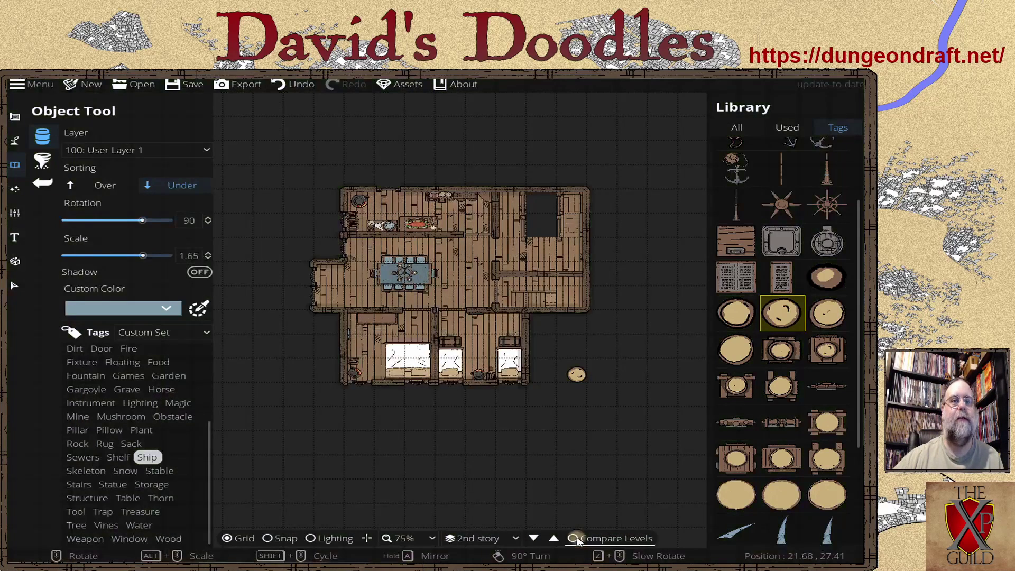
pyautogui.click(534, 538)
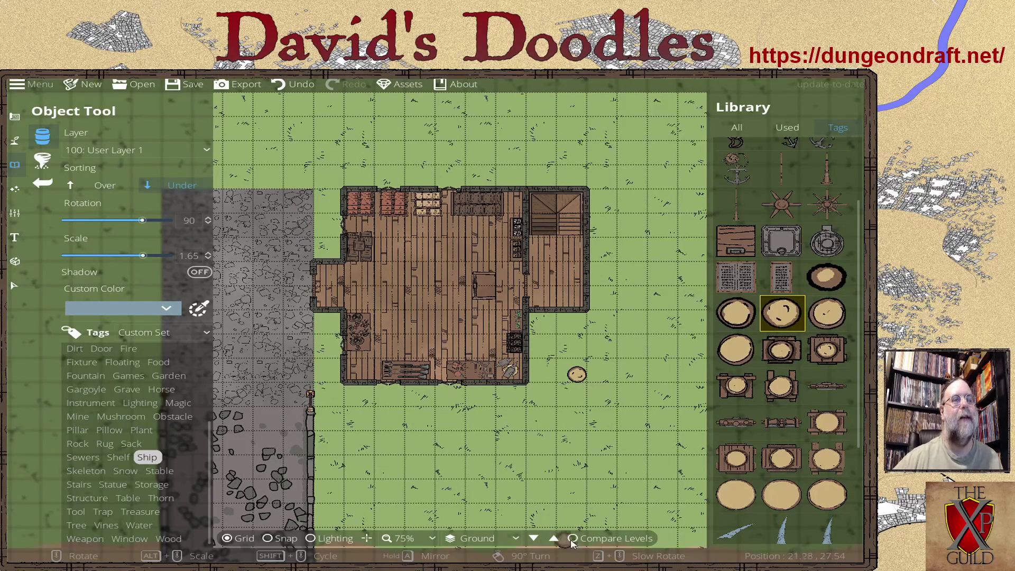
# Step: Compare the Ground level with the Roof as the reference to examine the roof overhang around the house and road
pyautogui.scroll(-1, 485, 444)
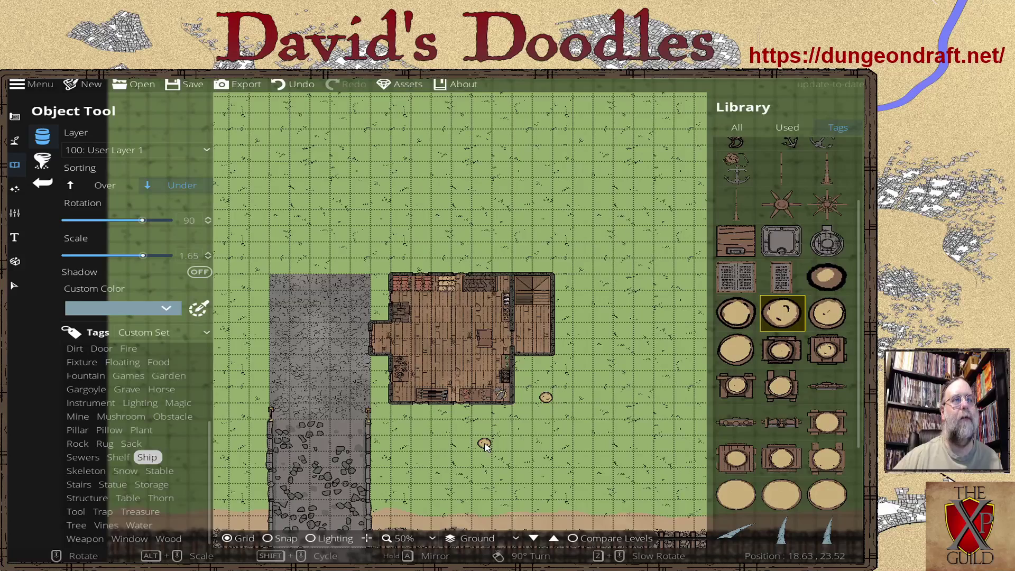
pyautogui.moveTo(478, 409); pyautogui.dragTo(506, 370)
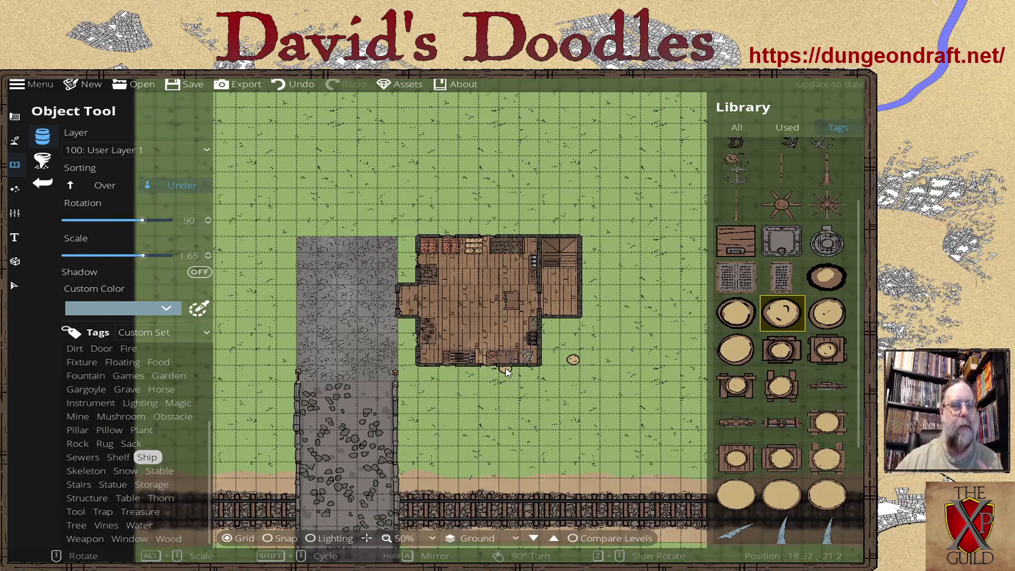
pyautogui.click(572, 538)
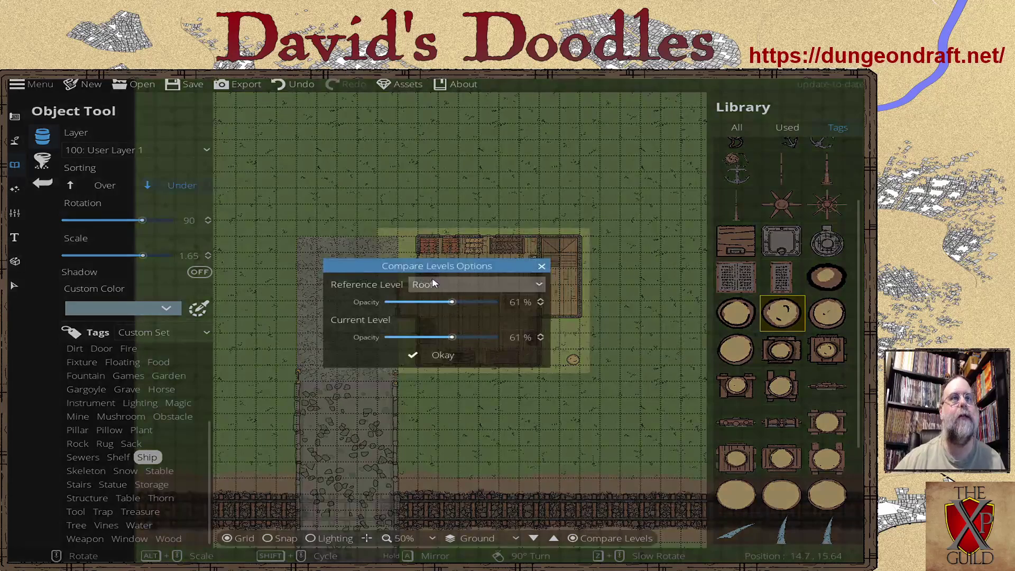
pyautogui.click(435, 356)
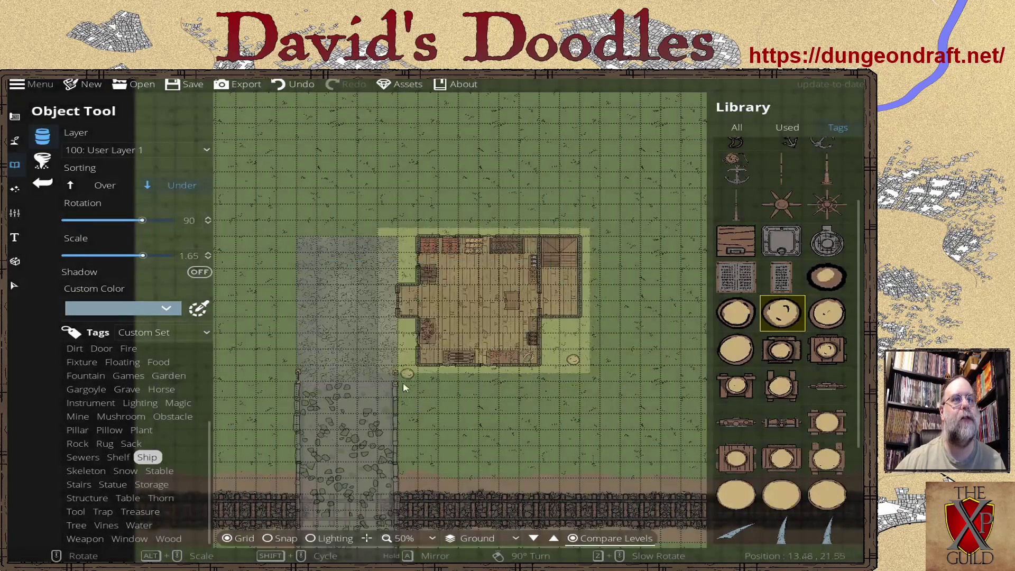
pyautogui.scroll(2, 376, 316)
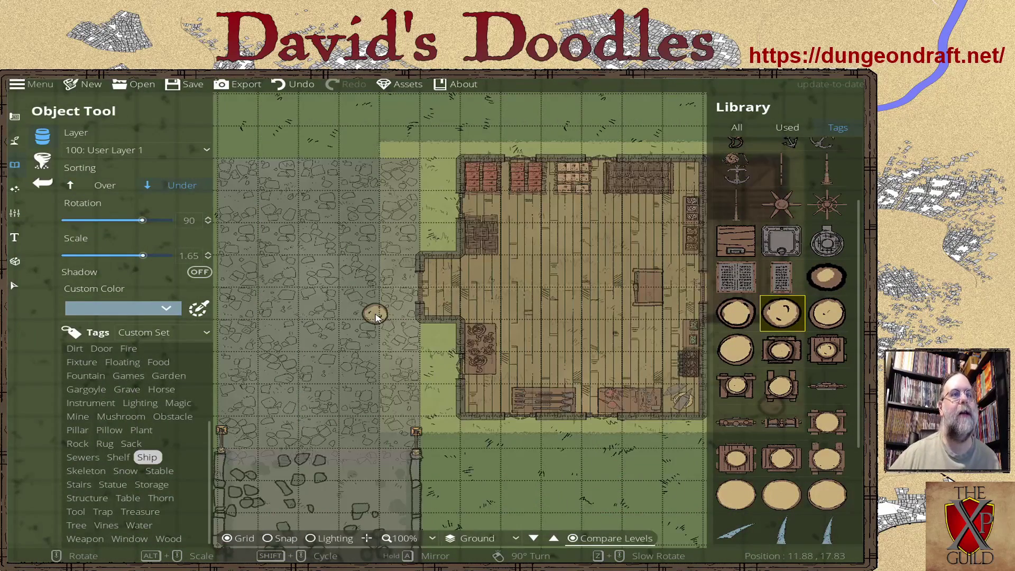
pyautogui.scroll(-2, 376, 315)
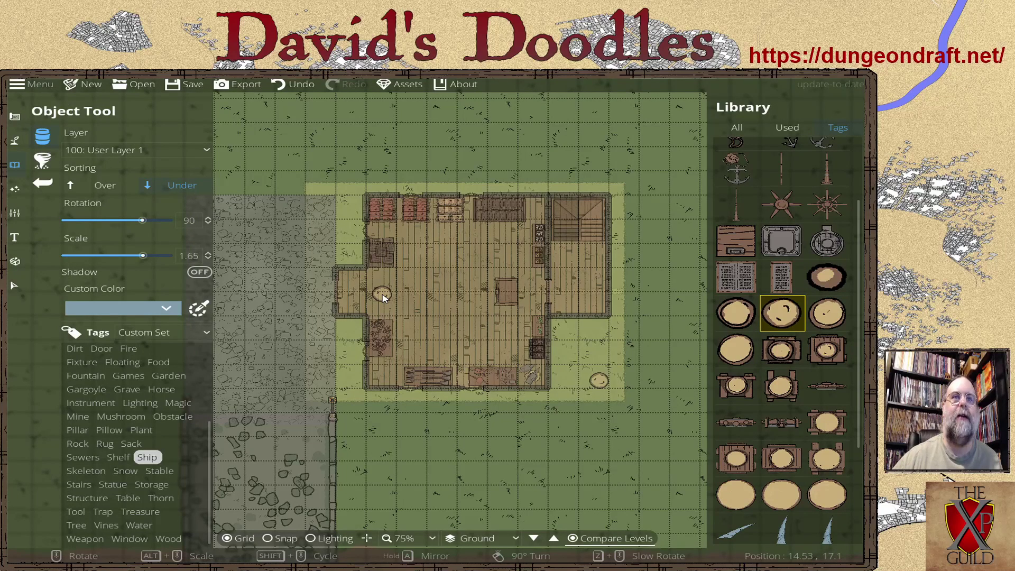
pyautogui.click(584, 539)
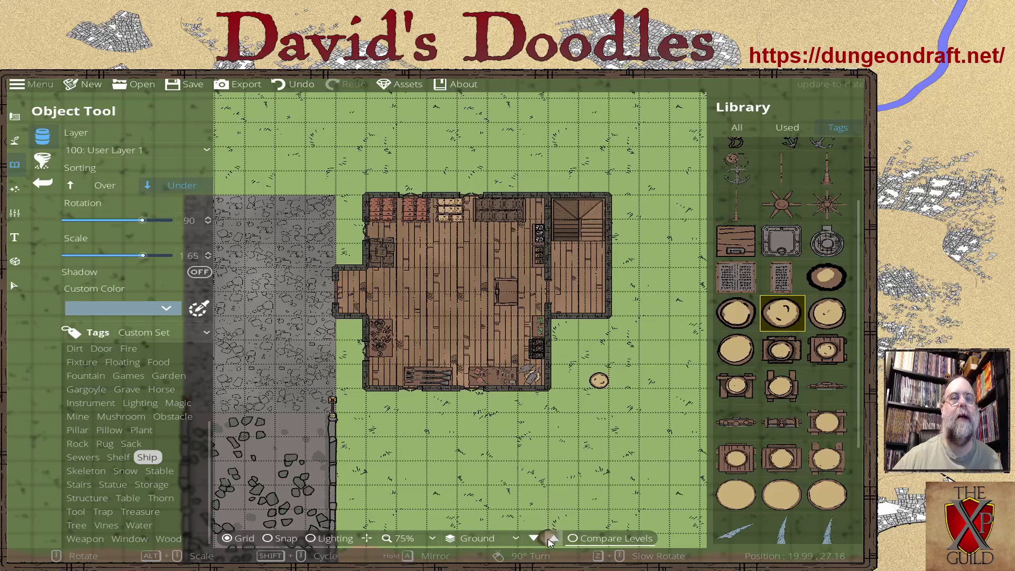
# Step: Go up to the Roof level, select the thatched roof and compare it with Attic as the reference level
pyautogui.click(552, 539)
pyautogui.click(553, 538)
pyautogui.click(552, 538)
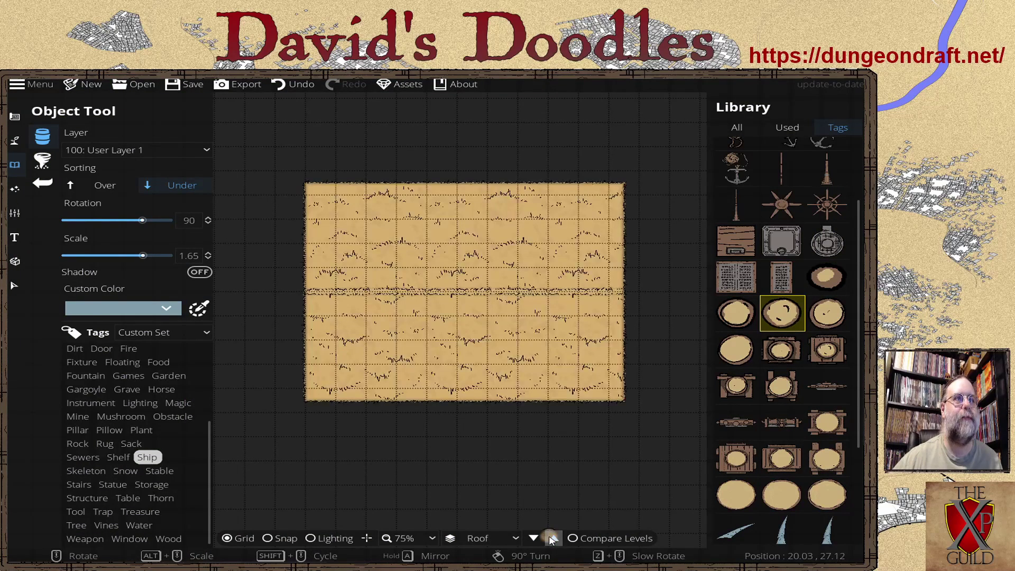
pyautogui.click(14, 285)
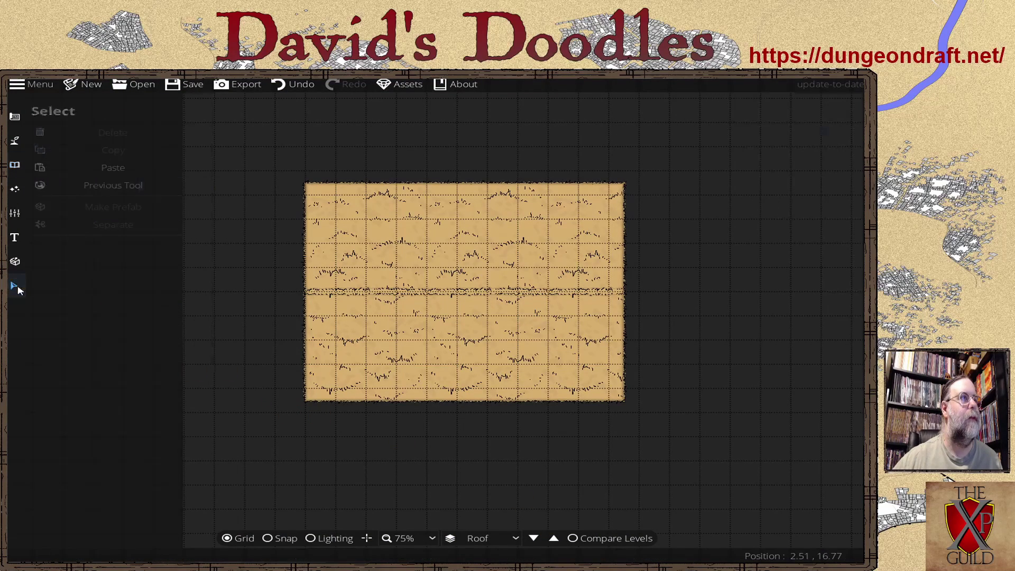
pyautogui.click(402, 298)
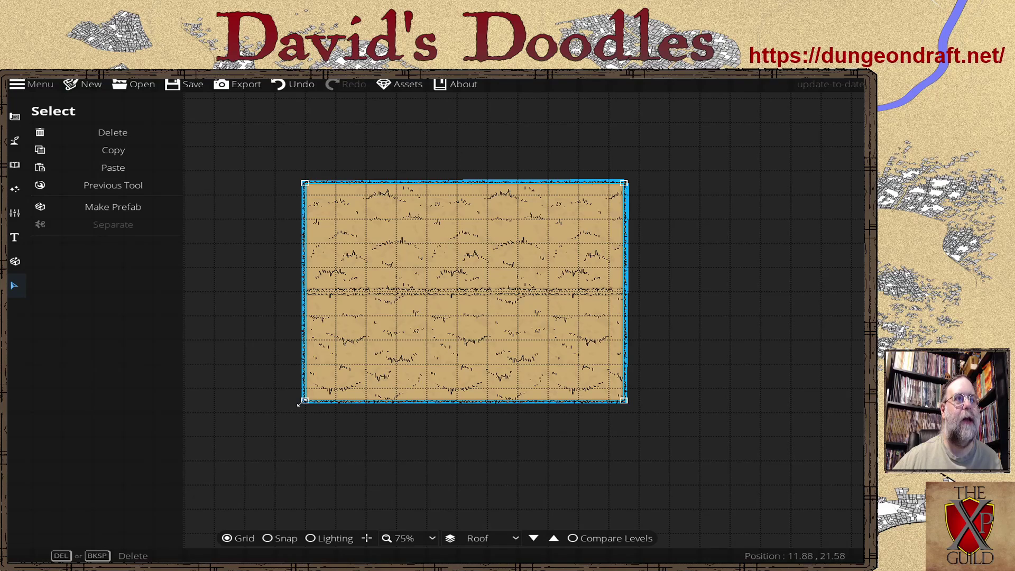
pyautogui.click(581, 538)
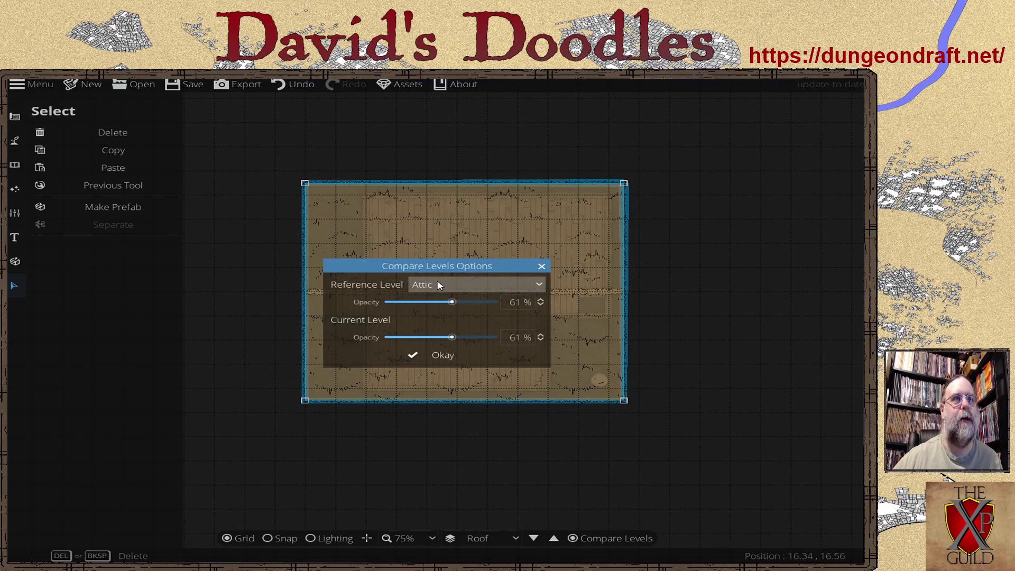
pyautogui.click(425, 353)
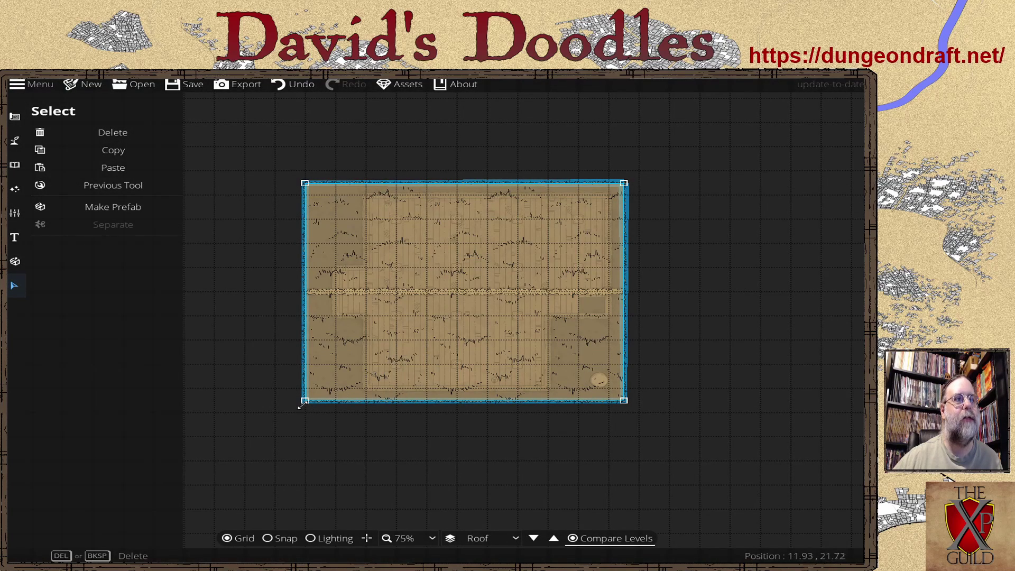
# Step: Shrink the thatched roof slightly and shift it east so it clears the road while still covering the house and mast
pyautogui.moveTo(299, 403); pyautogui.dragTo(309, 398)
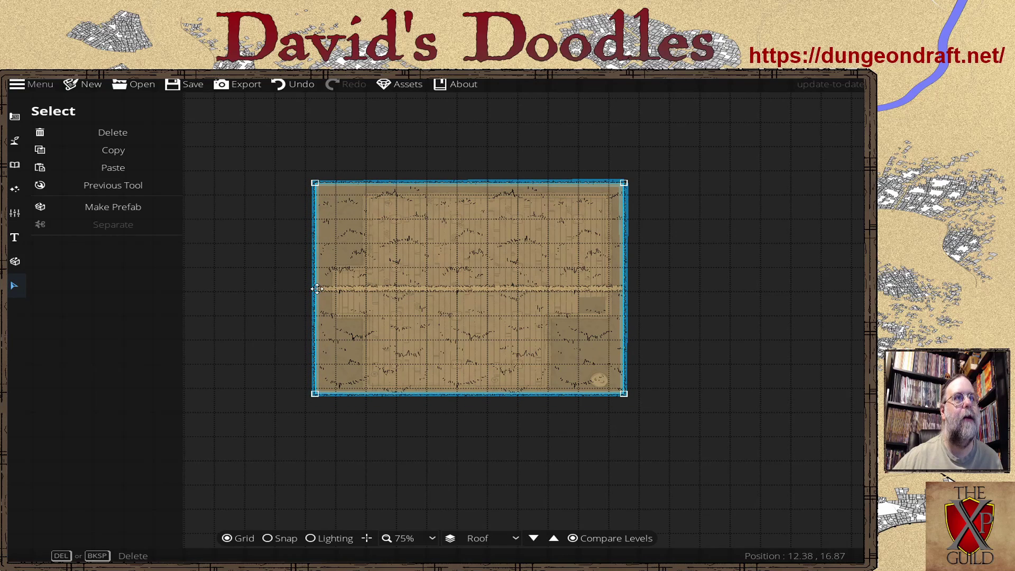
pyautogui.moveTo(428, 287); pyautogui.dragTo(442, 288)
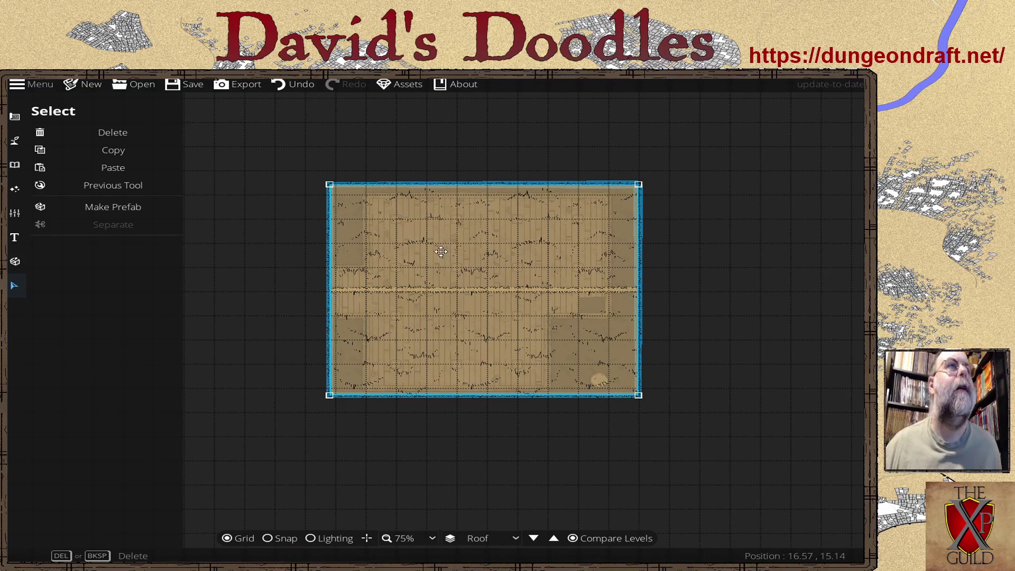
pyautogui.moveTo(637, 185); pyautogui.dragTo(631, 188)
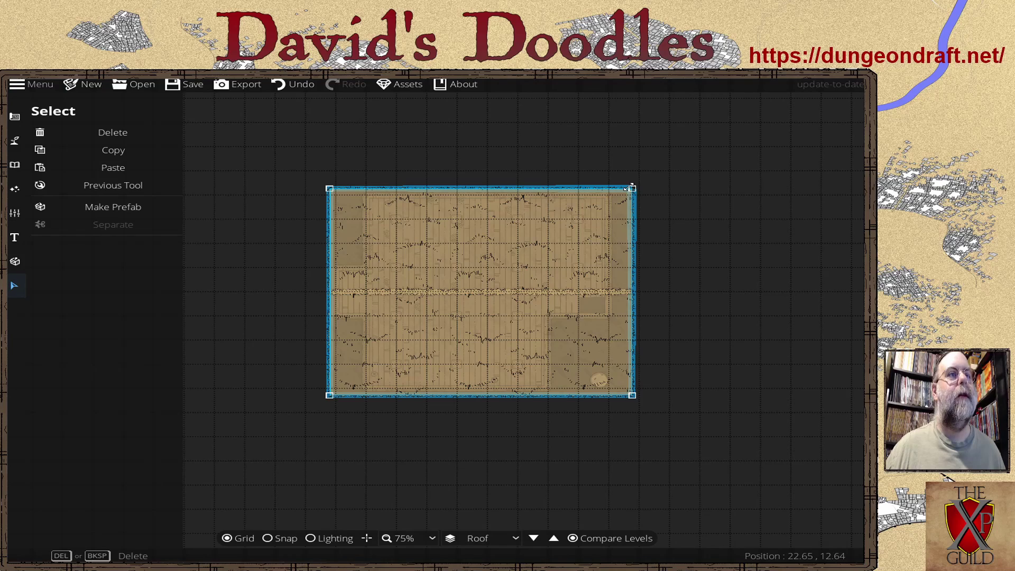
pyautogui.moveTo(523, 252); pyautogui.dragTo(519, 251)
pyautogui.click(590, 448)
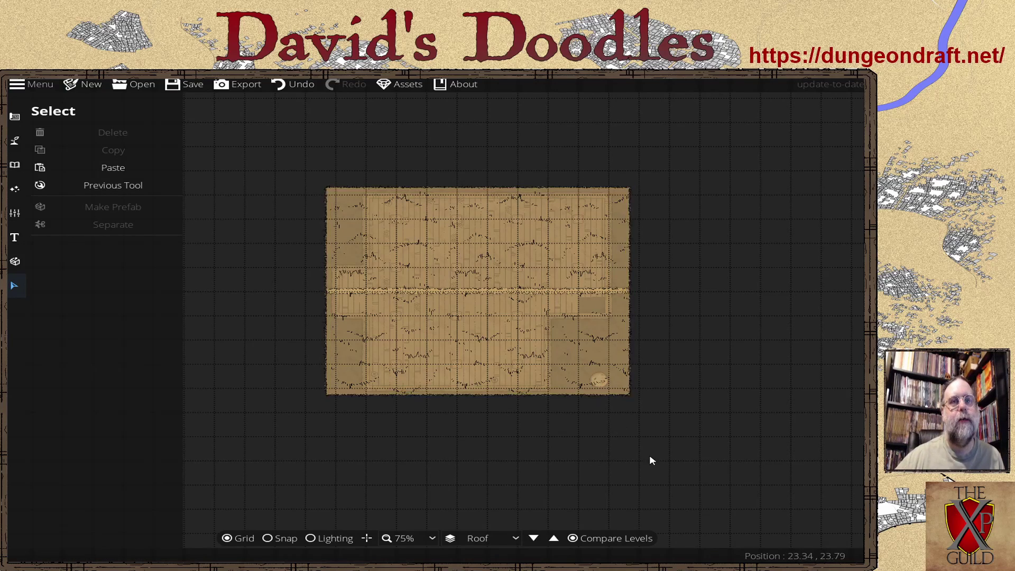
# Step: On the Attic level, use Roof as the comparison reference and move the mast slightly east under the resized roof's corner
pyautogui.click(534, 538)
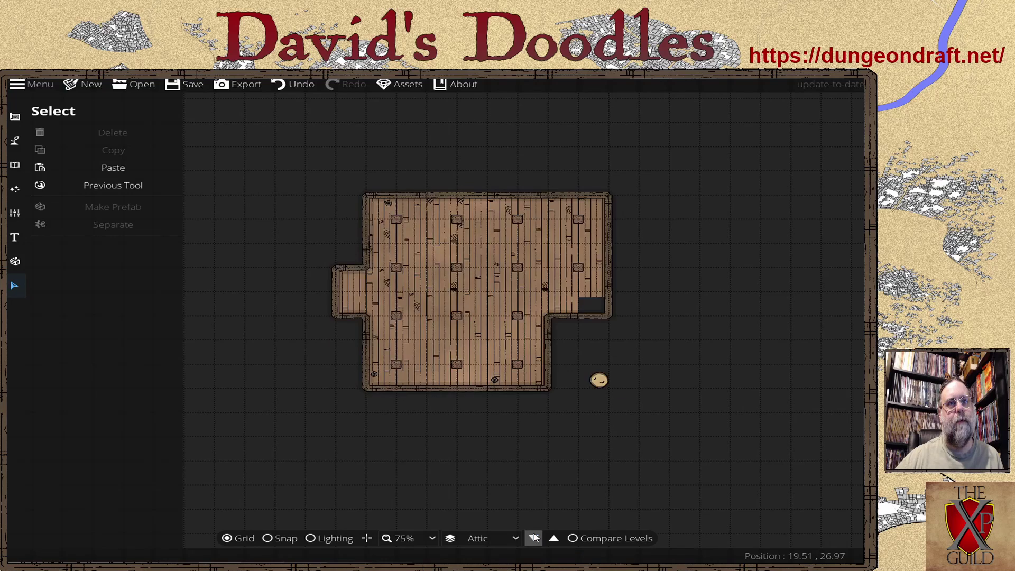
pyautogui.click(586, 539)
pyautogui.click(426, 286)
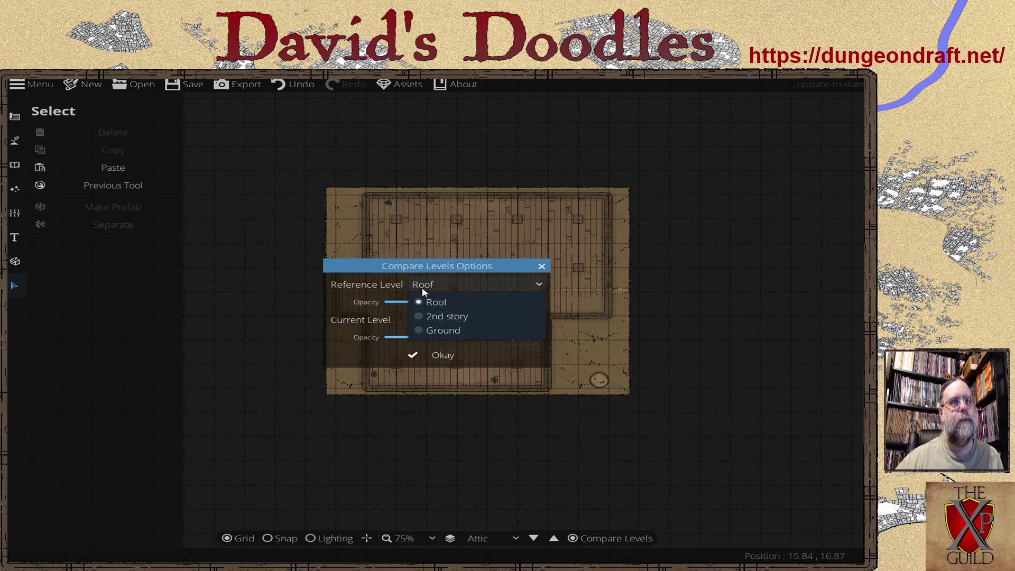
pyautogui.click(426, 302)
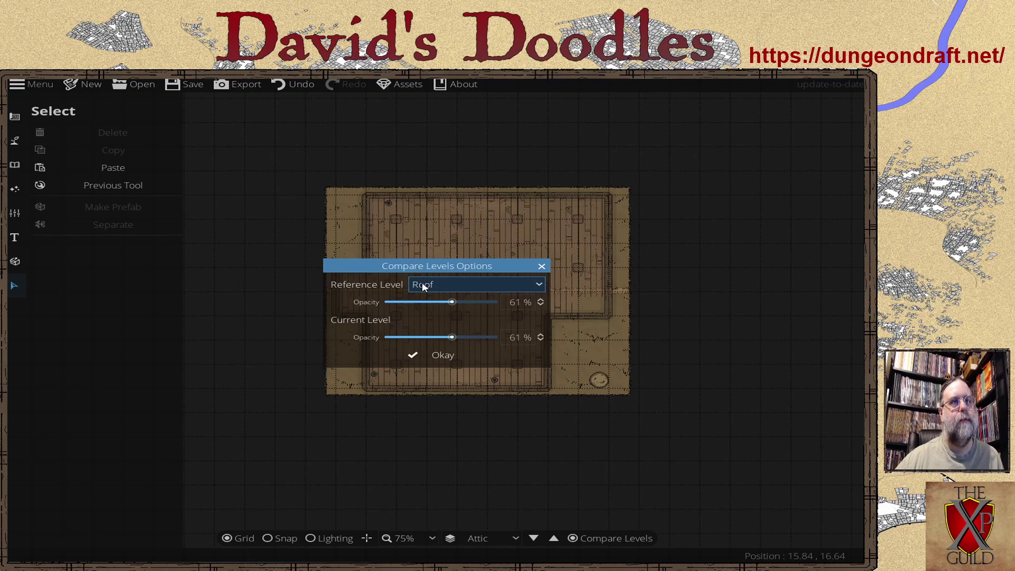
pyautogui.click(429, 352)
pyautogui.moveTo(601, 390)
pyautogui.mouseDown()
pyautogui.moveTo(621, 382)
pyautogui.moveTo(607, 387)
pyautogui.mouseUp()
# Step: Go down to the Ground level and compare it with Roof as the reference to check the overhang and mast
pyautogui.click(533, 538)
pyautogui.click(534, 539)
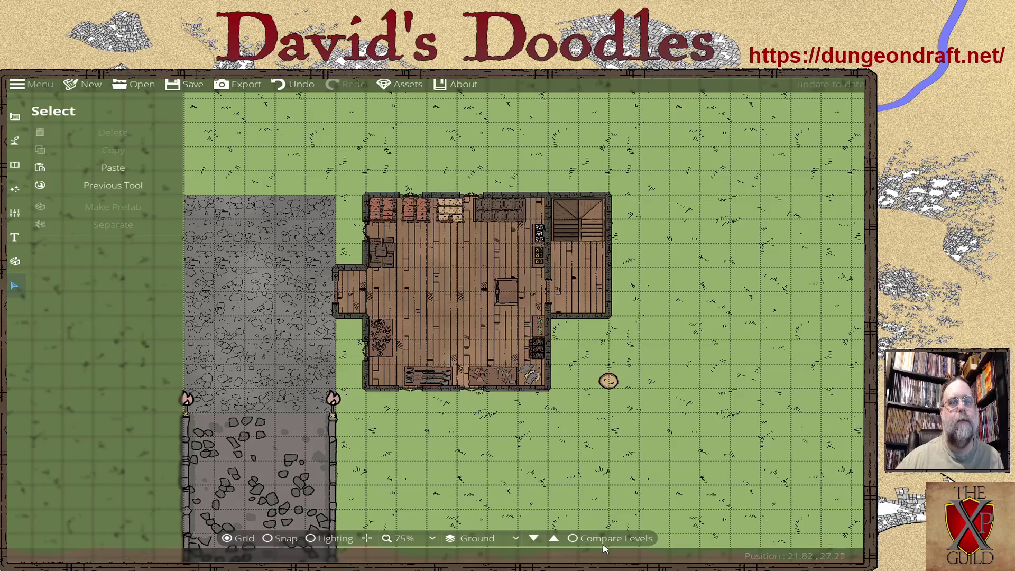
pyautogui.click(602, 539)
pyautogui.click(421, 285)
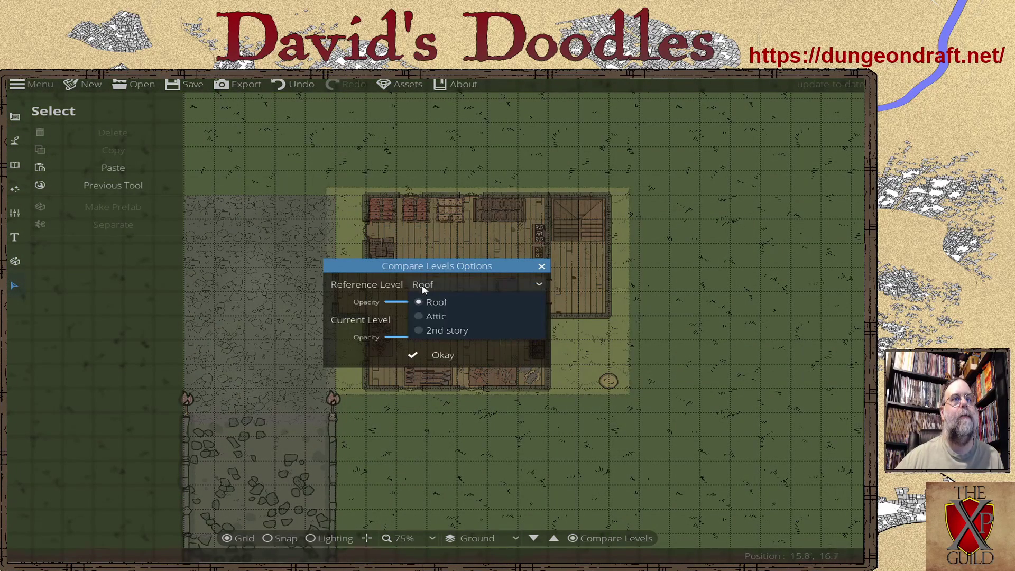
pyautogui.click(437, 302)
pyautogui.click(431, 355)
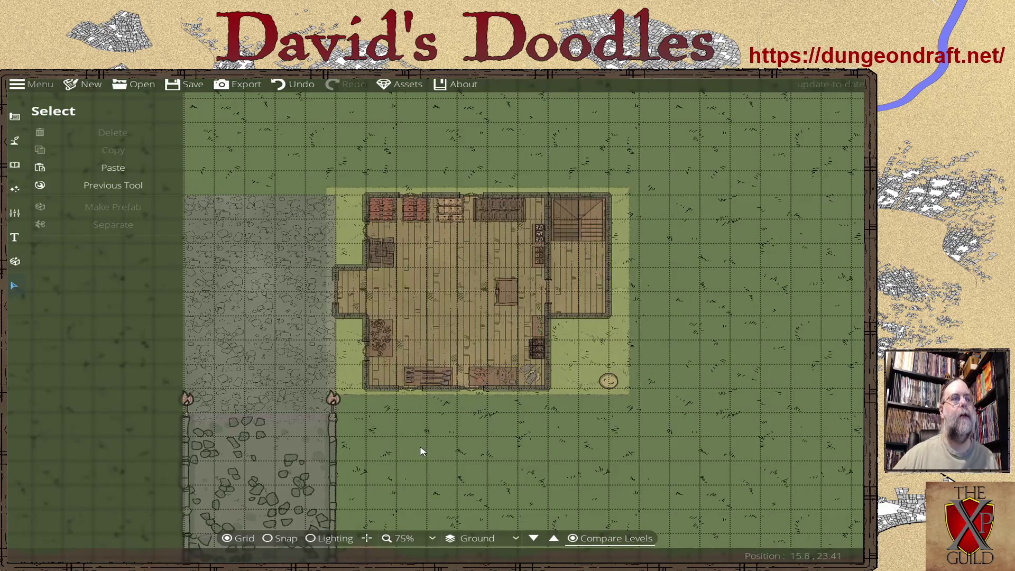
pyautogui.scroll(-1, 421, 451)
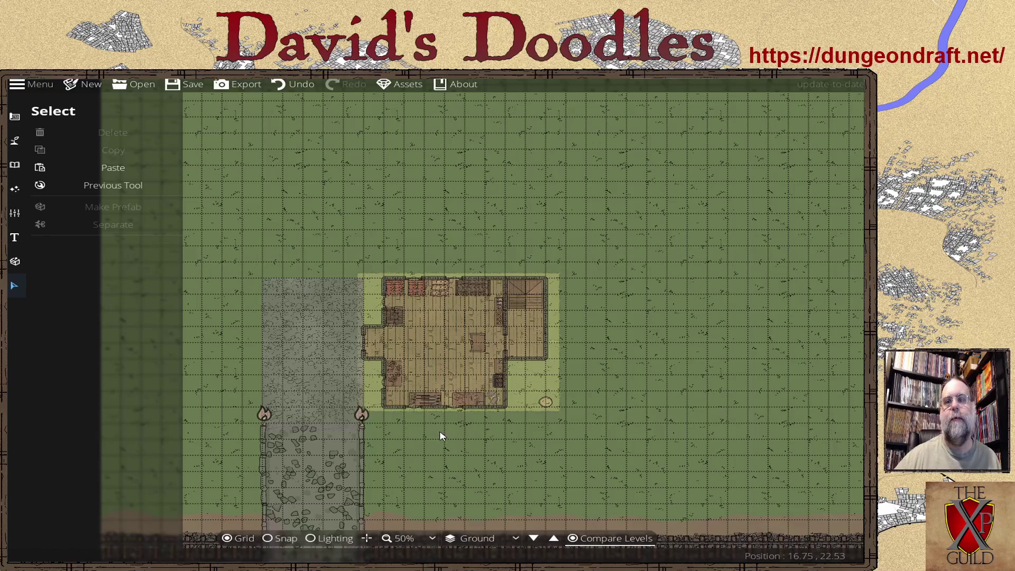
pyautogui.moveTo(464, 432); pyautogui.dragTo(517, 392)
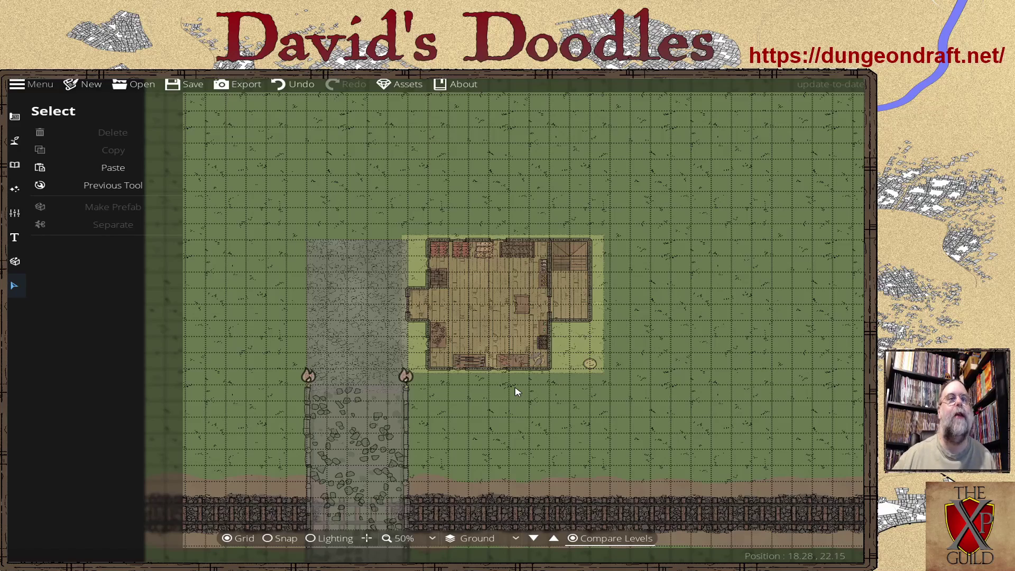
pyautogui.scroll(-1, 512, 230)
pyautogui.moveTo(496, 191); pyautogui.dragTo(517, 222)
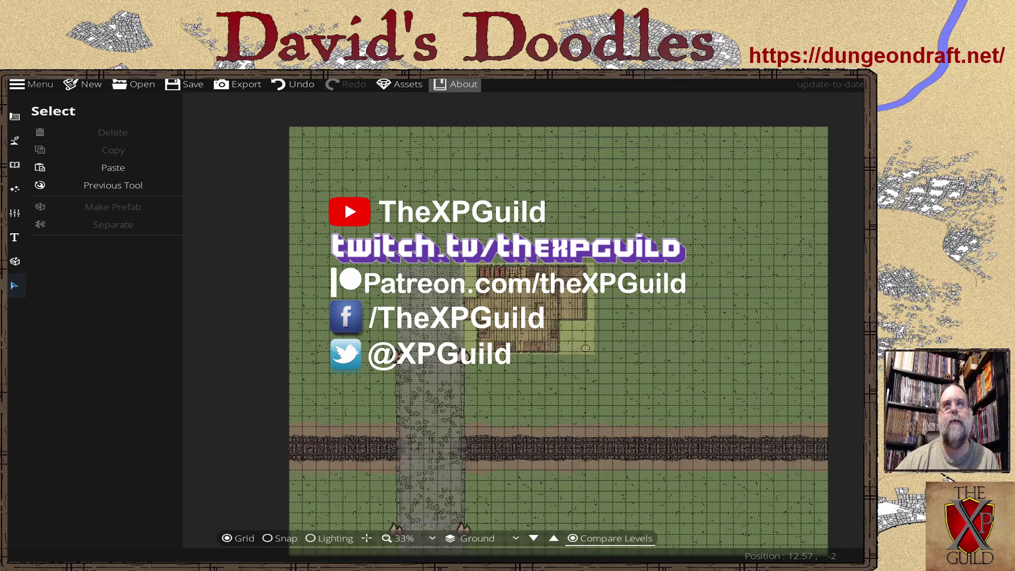
pyautogui.click(762, 79)
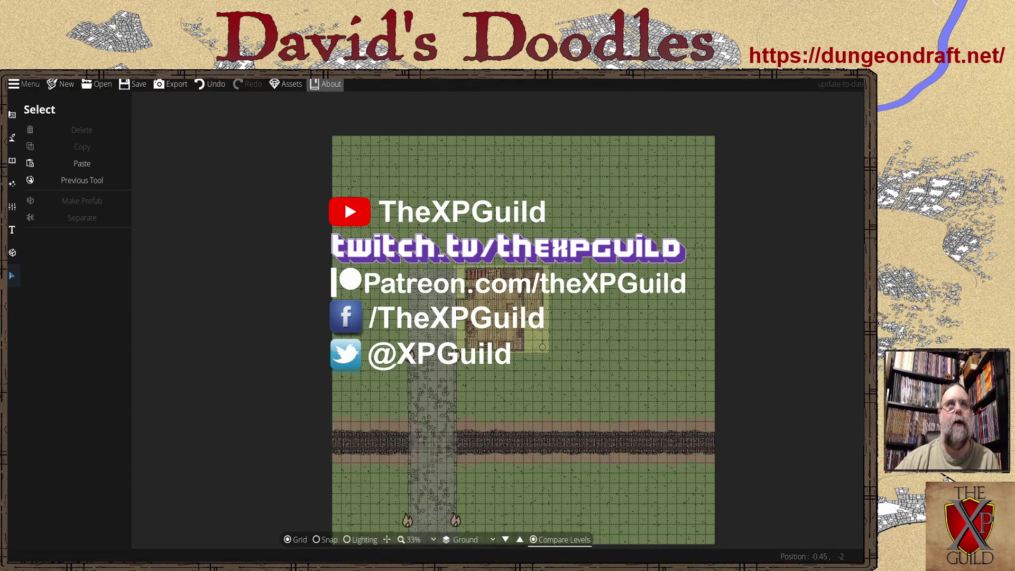